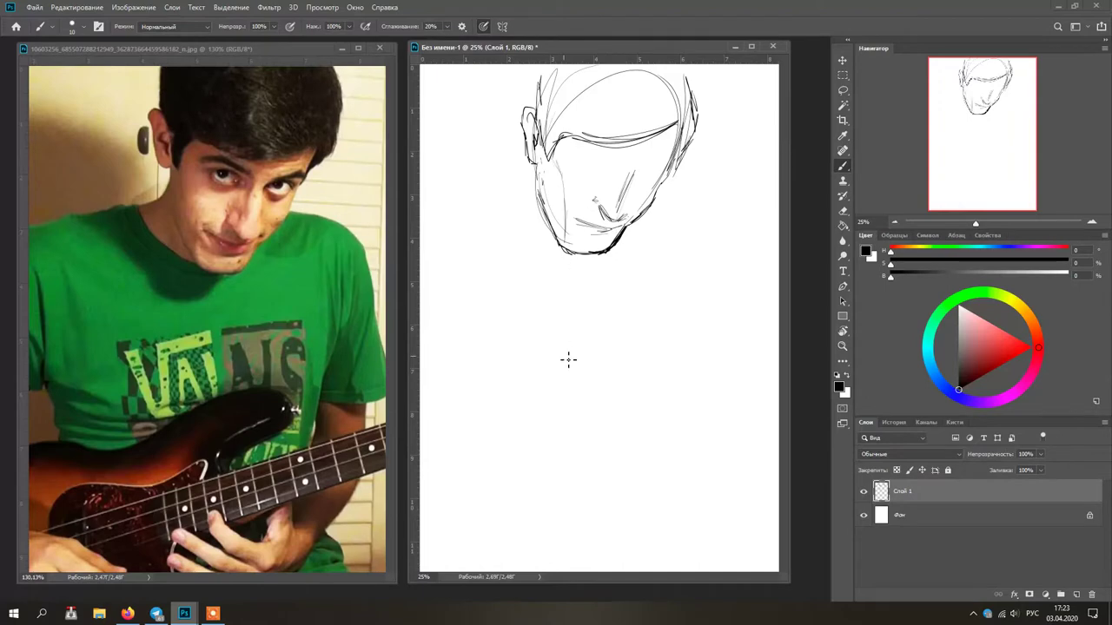
Sketch both eyebrows and the right-hand eye on the portrait, erasing and redrawing the left-hand brow with a darker stroke
left_click_drag(581, 154, 622, 161)
left_click_drag(641, 166, 661, 165)
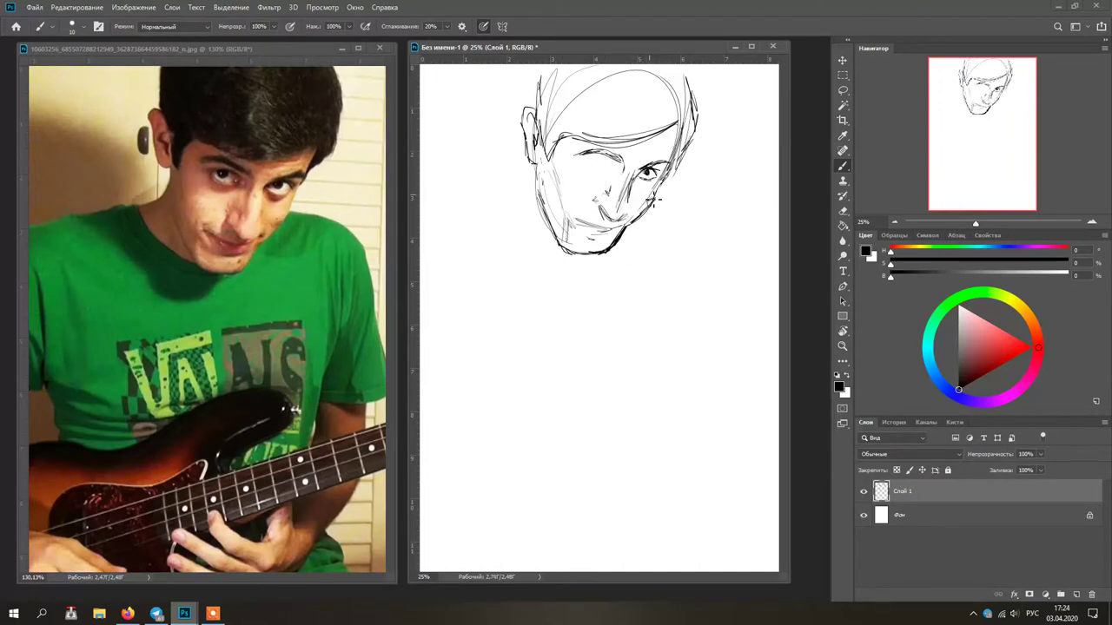
key("e")
mouse_move(578, 155)
left_mouse_down()
mouse_move(618, 159)
mouse_move(601, 156)
left_mouse_up()
key("b")
left_click_drag(603, 157, 622, 168)
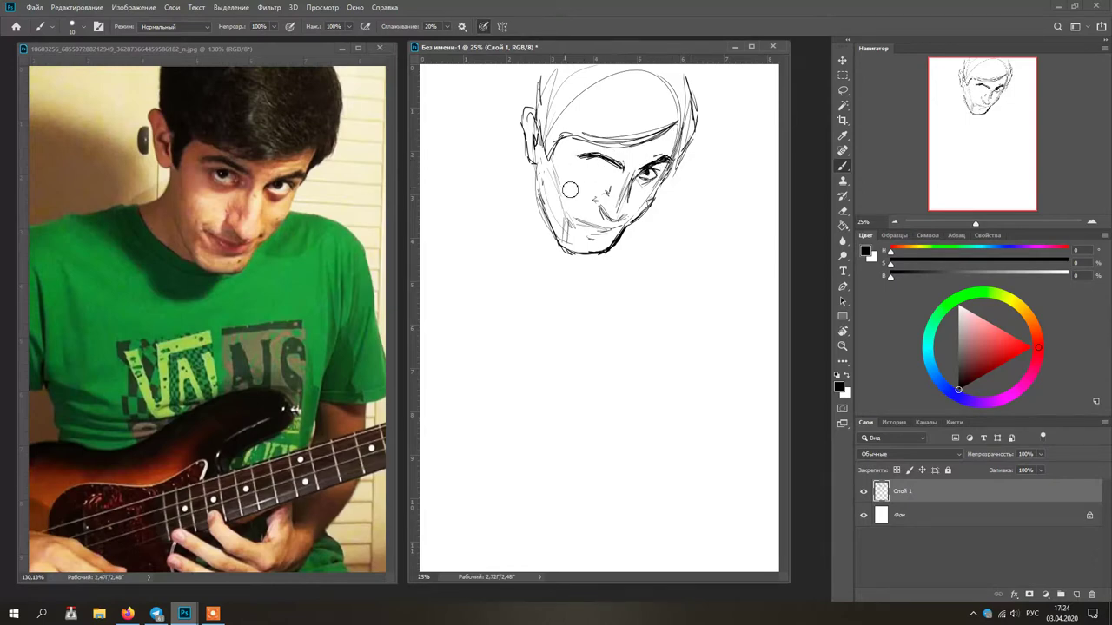
Reinforce the jaw, chin and right cheek contour of the face with darker strokes
left_click_drag(627, 228, 585, 257)
left_click_drag(544, 197, 595, 258)
mouse_move(630, 227)
left_mouse_down()
mouse_move(604, 216)
mouse_move(624, 219)
left_mouse_up()
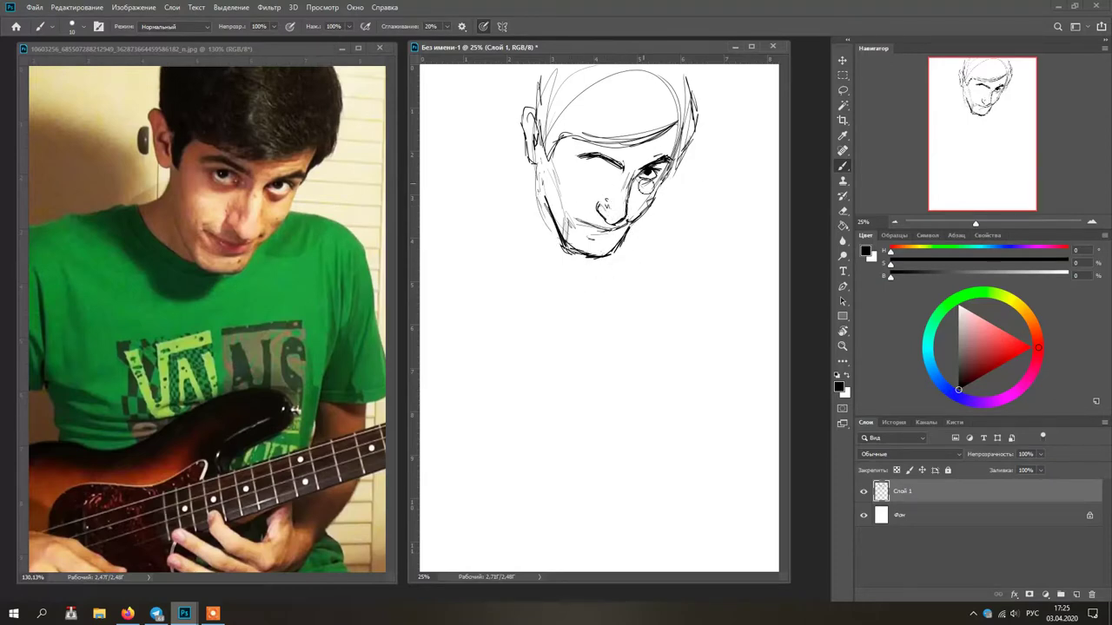
key("ctrl+z")
mouse_move(662, 172)
left_mouse_down()
mouse_move(641, 183)
mouse_move(665, 173)
left_mouse_up()
key("ctrl+z")
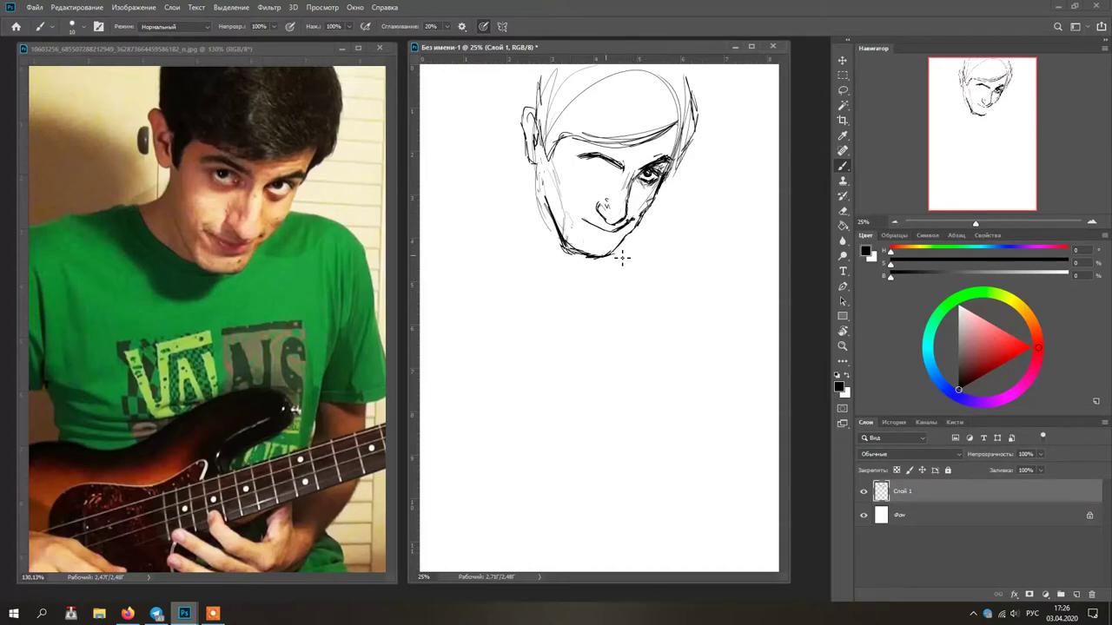
left_click_drag(659, 179, 666, 188)
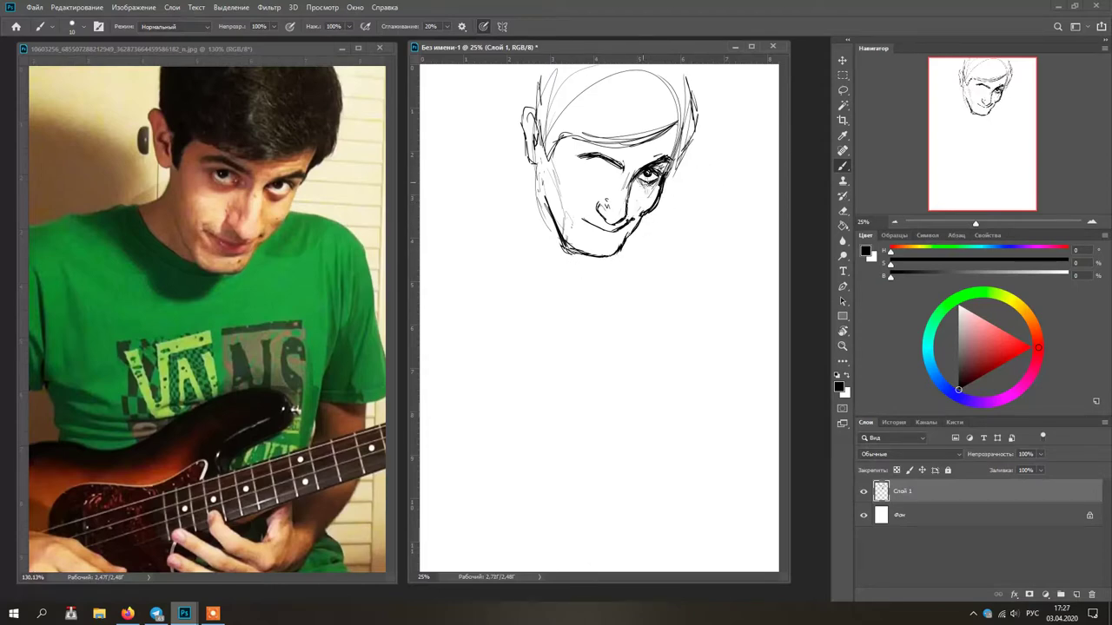
Draw the nose bridge and mouth, touch up the left jaw, and thicken the left-hand eyebrow
mouse_move(621, 172)
left_mouse_down()
mouse_move(563, 253)
mouse_move(615, 256)
mouse_move(619, 235)
mouse_move(597, 229)
mouse_move(636, 237)
mouse_move(606, 238)
left_mouse_up()
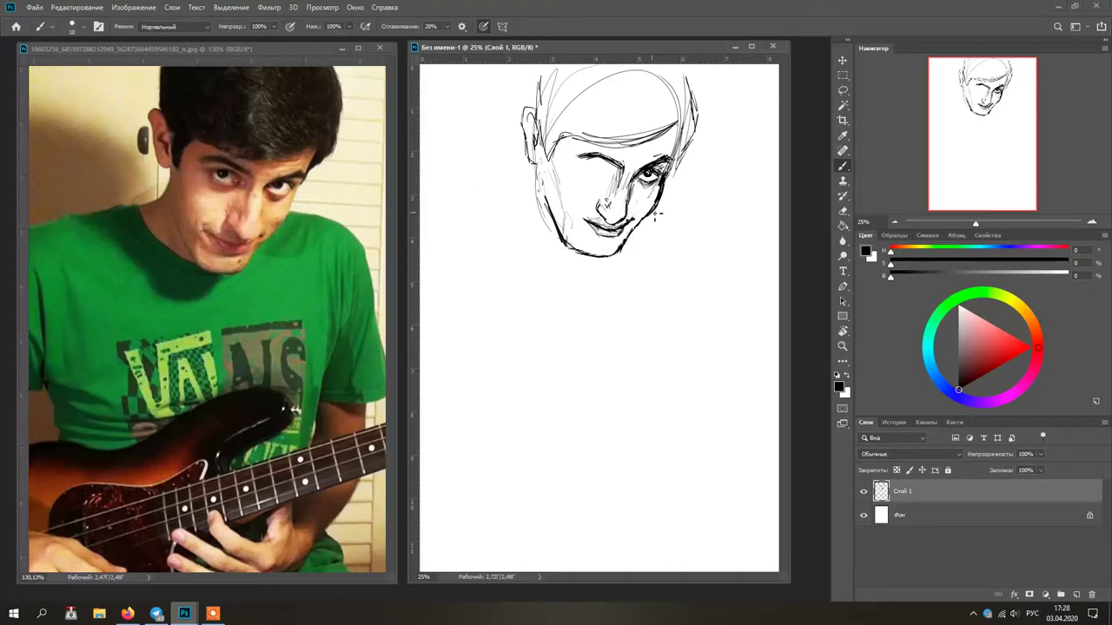
mouse_move(556, 219)
left_mouse_down()
mouse_move(580, 254)
mouse_move(558, 229)
left_mouse_up()
left_click_drag(572, 157, 594, 155)
Sketch the left-hand eye beneath its brow, undoing misplaced strokes
mouse_move(615, 171)
left_mouse_down()
mouse_move(605, 165)
mouse_move(599, 179)
left_mouse_up()
key("ctrl+z")
key("ctrl+z")
left_click_drag(589, 169, 588, 173)
key("ctrl+z")
key("ctrl+z")
key("ctrl+z")
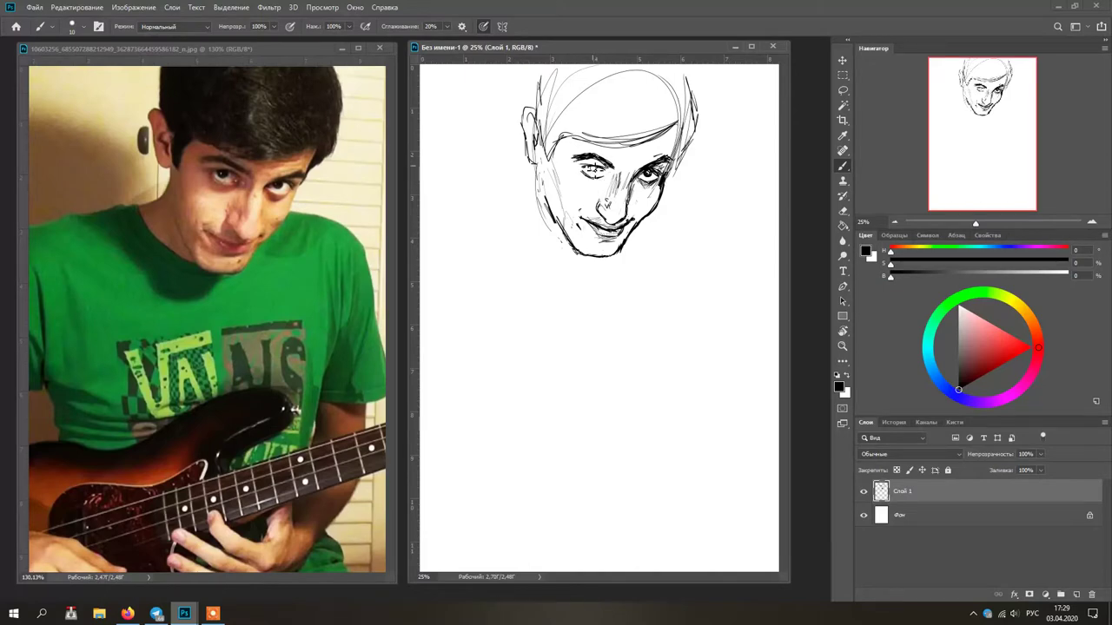
left_click_drag(582, 169, 603, 169)
key("ctrl+z")
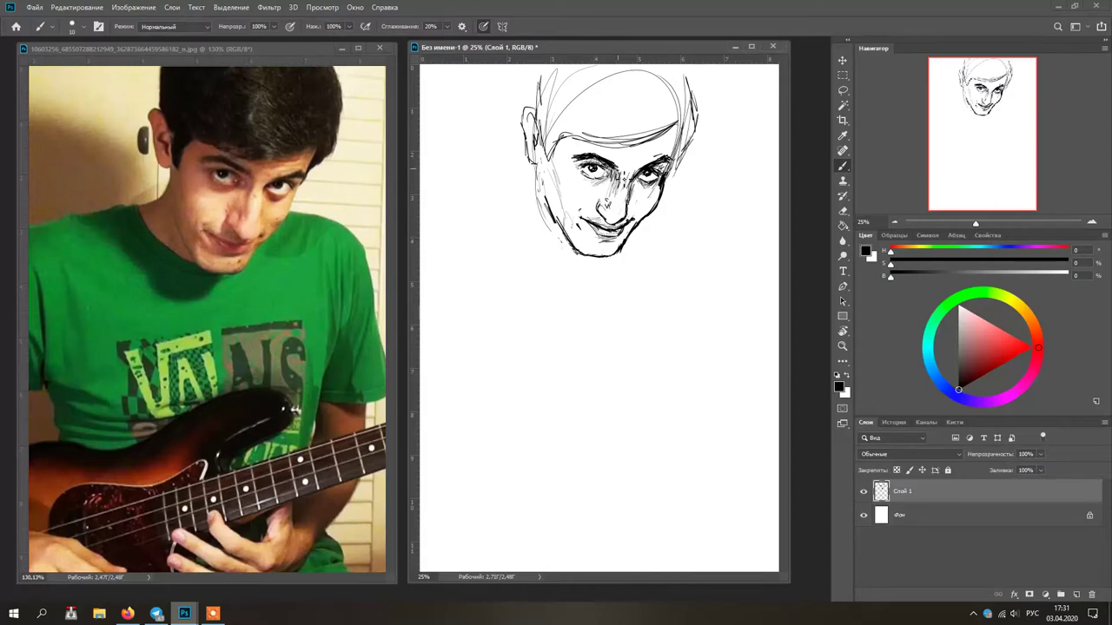
Darken the hair's lower edge across the forehead and hatch shading on the forehead and left side of the face
left_click_drag(674, 125, 622, 142)
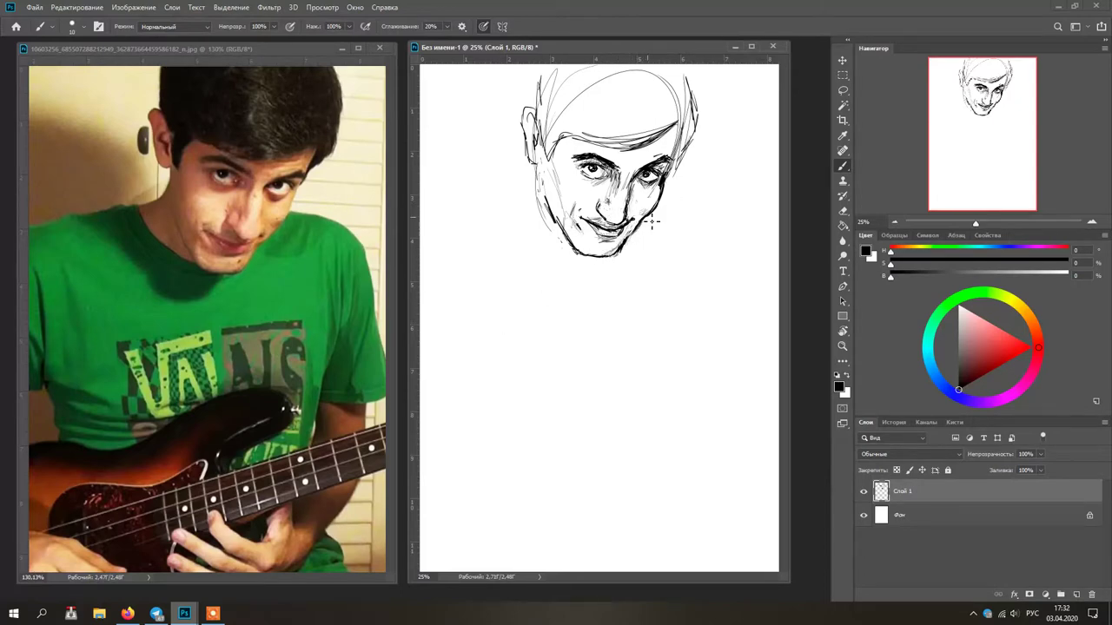
left_click_drag(644, 132, 571, 149)
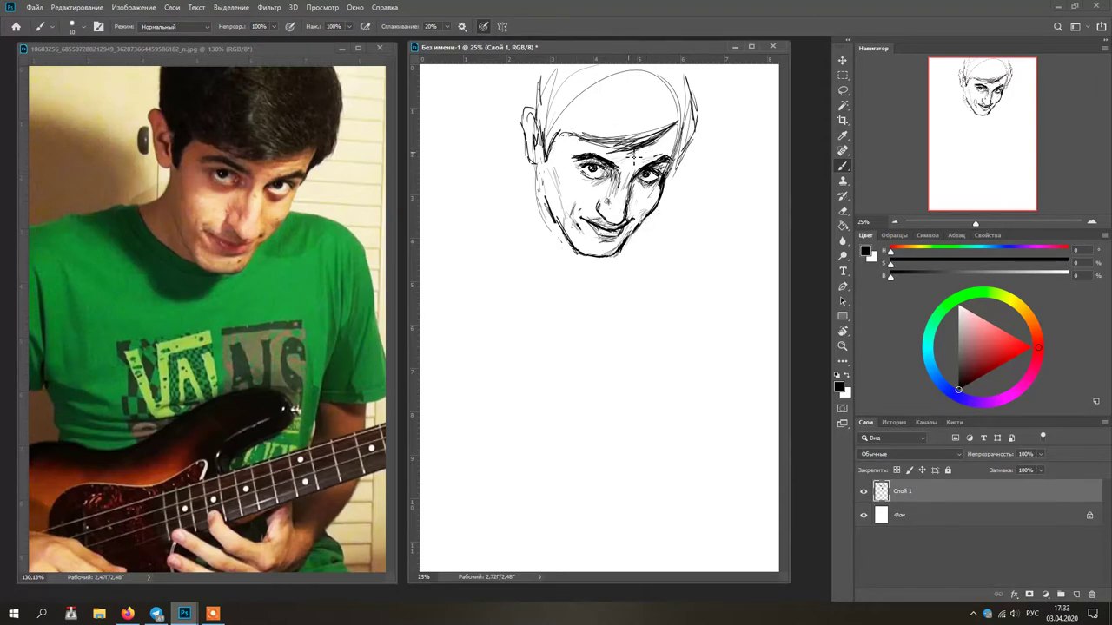
mouse_move(577, 139)
left_mouse_down()
mouse_move(553, 165)
mouse_move(549, 209)
left_mouse_up()
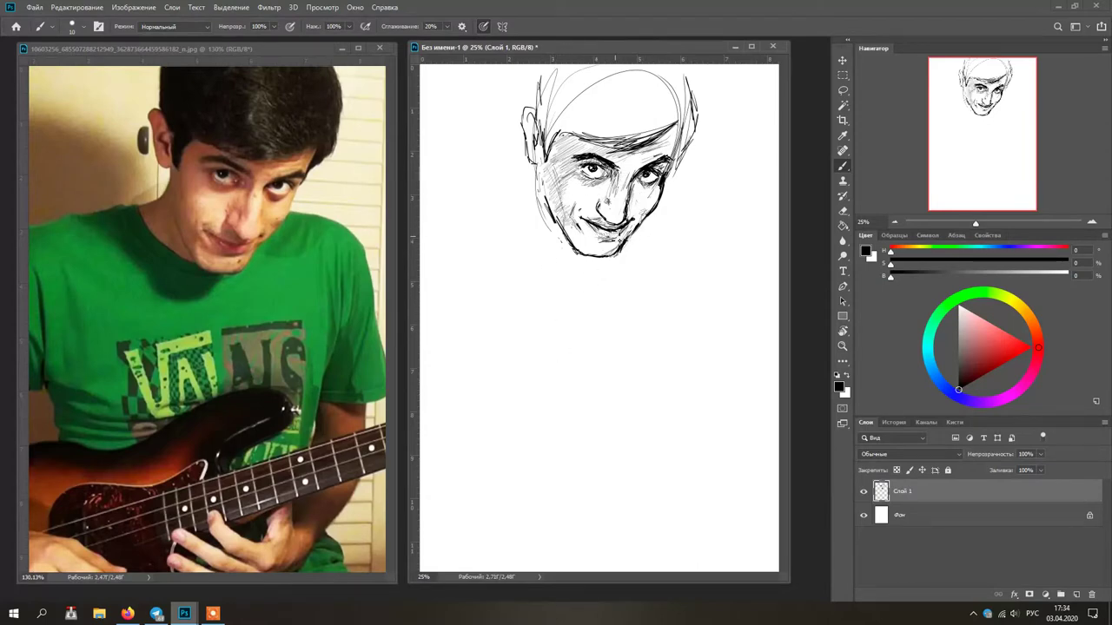
mouse_move(547, 158)
left_mouse_down()
mouse_move(586, 137)
mouse_move(624, 181)
mouse_move(576, 158)
mouse_move(595, 165)
mouse_move(585, 136)
left_mouse_up()
Select the left-hand eye and brow, rotate them by about 5.1°, deselect, and compare the result in the history
key("l")
key("ctrl+t")
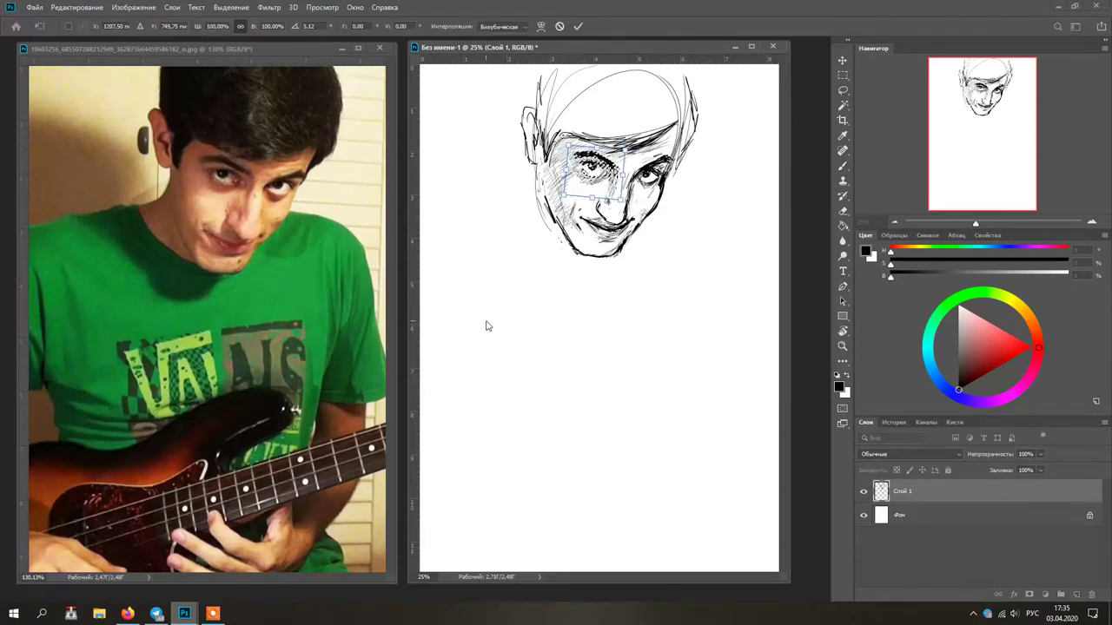
key("Return")
key("ctrl+d")
left_click(893, 422)
left_click(899, 557)
left_click(902, 580)
left_click(866, 422)
Ink the hair contour on both sides of the head, darken the ear, and fill the left side hair
key("b")
mouse_move(641, 149)
left_mouse_down()
mouse_move(679, 130)
mouse_move(674, 167)
mouse_move(700, 131)
left_mouse_up()
left_click_drag(694, 78, 702, 137)
left_click_drag(537, 66, 540, 108)
mouse_move(525, 113)
left_mouse_down()
mouse_move(538, 130)
mouse_move(535, 164)
mouse_move(541, 152)
left_mouse_up()
left_click_drag(533, 126, 538, 158)
left_click_drag(545, 108, 546, 151)
left_click_drag(555, 106, 549, 149)
mouse_move(549, 70)
left_mouse_down()
mouse_move(561, 130)
mouse_move(573, 78)
left_mouse_up()
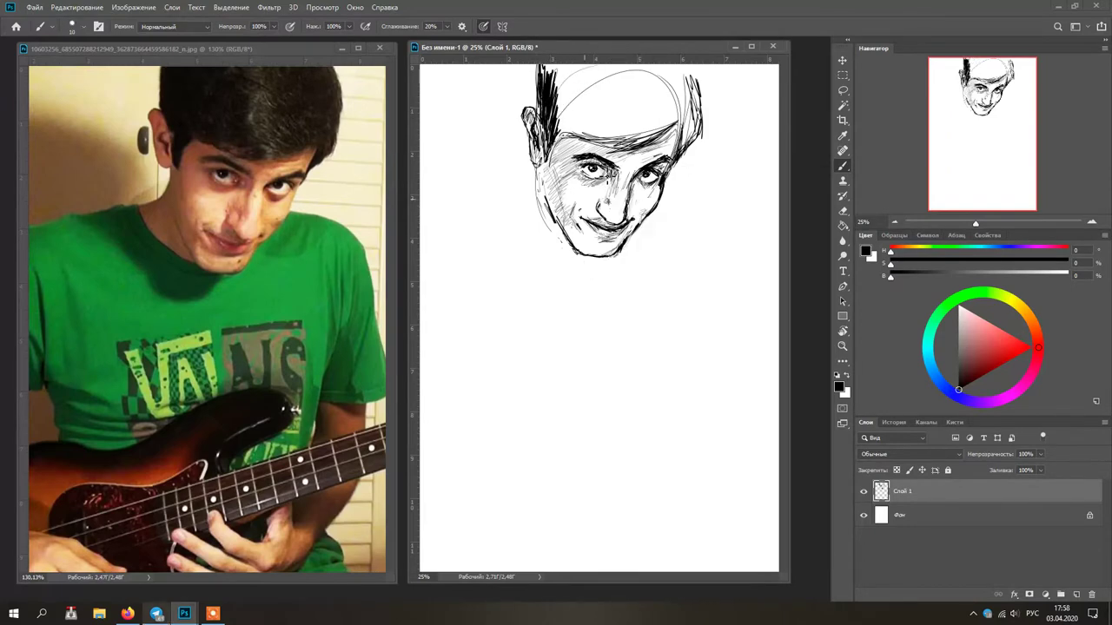
Add shading strokes to the left-hand brow, the nose bridge, the mouth corner and the area under the lip
left_click_drag(572, 162, 598, 158)
left_click_drag(612, 177, 613, 191)
left_click_drag(581, 217, 594, 225)
left_click_drag(600, 236, 616, 239)
Ink the fringe edge and begin filling the top of the hair with dark strokes
mouse_move(634, 158)
left_mouse_down()
mouse_move(566, 149)
mouse_move(558, 137)
left_mouse_up()
left_click_drag(559, 67, 552, 99)
mouse_move(565, 83)
left_mouse_down()
mouse_move(556, 134)
mouse_move(632, 150)
left_mouse_up()
mouse_move(587, 127)
left_mouse_down()
mouse_move(620, 138)
mouse_move(618, 121)
left_mouse_up()
left_click_drag(578, 94, 609, 95)
Set the brush smoothing to 4% and fill the rest of the hair with dense strokes, leaving highlights
left_click(447, 27)
left_click_drag(447, 37, 436, 36)
left_click_drag(575, 77, 612, 78)
left_click_drag(563, 127, 599, 137)
mouse_move(563, 95)
left_mouse_down()
mouse_move(594, 98)
mouse_move(584, 74)
mouse_move(554, 117)
left_mouse_up()
left_click_drag(579, 66, 561, 97)
left_click_drag(641, 120, 603, 145)
mouse_move(636, 108)
left_mouse_down()
mouse_move(599, 129)
mouse_move(599, 111)
left_mouse_up()
left_click_drag(638, 84, 596, 101)
left_click_drag(644, 64, 606, 92)
left_click_drag(659, 135, 625, 148)
left_click_drag(653, 98, 621, 130)
mouse_move(662, 67)
left_mouse_down()
mouse_move(627, 106)
mouse_move(657, 146)
left_mouse_up()
left_click_drag(709, 115, 675, 160)
left_click_drag(709, 88, 679, 148)
mouse_move(708, 66)
left_mouse_down()
mouse_move(683, 137)
mouse_move(653, 134)
left_mouse_up()
left_click_drag(682, 99, 643, 134)
mouse_move(672, 71)
left_mouse_down()
mouse_move(645, 108)
mouse_move(665, 130)
left_mouse_up()
left_click_drag(690, 66, 650, 103)
left_click_drag(665, 70, 648, 83)
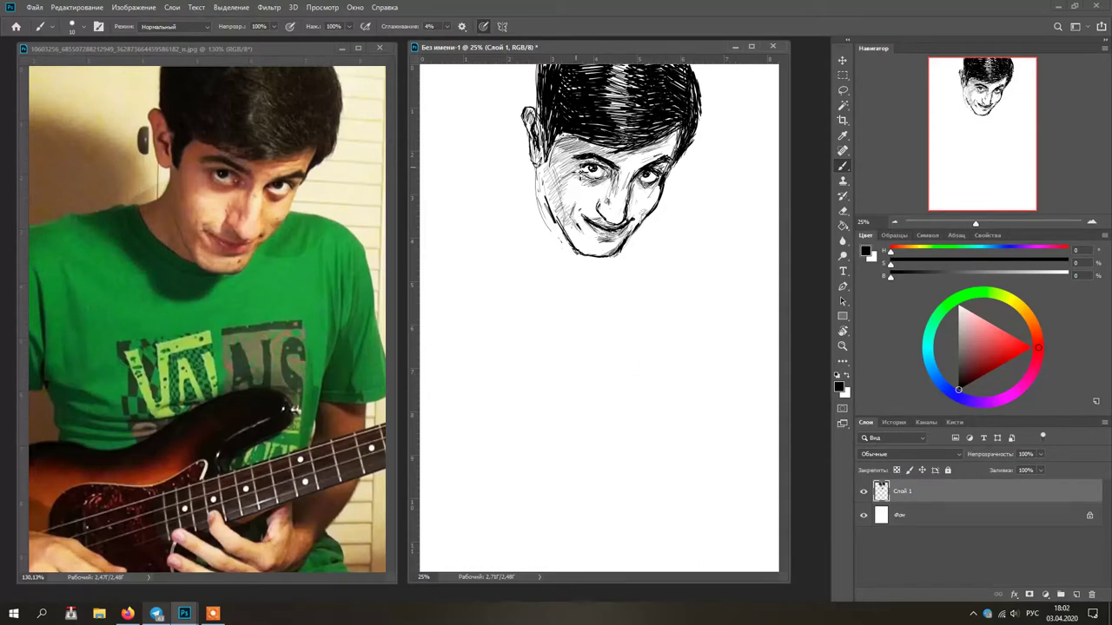
Draw the left neck line and the right shoulder line, and add shading strokes around the mouth and chin
mouse_move(537, 165)
left_mouse_down()
mouse_move(528, 205)
mouse_move(509, 213)
left_mouse_up()
left_click_drag(598, 227, 584, 248)
left_click_drag(608, 231, 558, 248)
mouse_move(587, 225)
left_mouse_down()
mouse_move(563, 250)
mouse_move(658, 200)
mouse_move(662, 212)
mouse_move(736, 229)
left_mouse_up()
key("ctrl+z")
Redraw the left jawline and the bottom of the chin with a heavier contour
left_click_drag(545, 198, 580, 259)
left_click_drag(577, 254, 607, 261)
key("ctrl+z")
left_click_drag(554, 206, 577, 247)
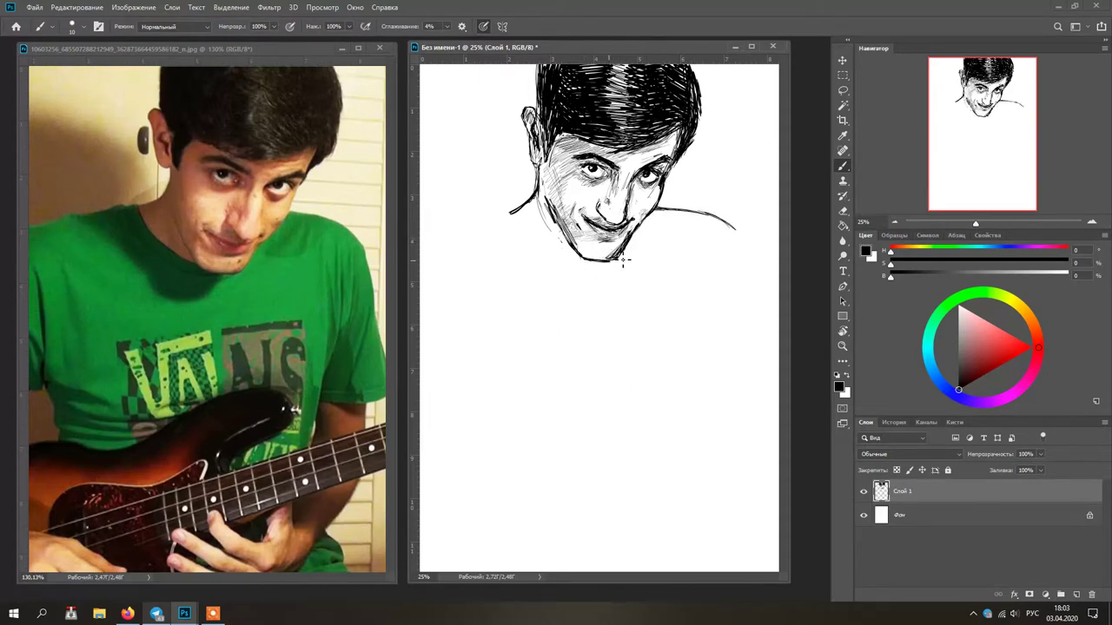
Select the mouth area, reshape it with the Distort transform, and retouch the strokes around the nose and mouth
key("l")
mouse_move(609, 223)
left_mouse_down()
mouse_move(581, 231)
mouse_move(571, 211)
mouse_move(610, 231)
left_mouse_up()
key("ctrl+t")
right_click(603, 236)
left_click(642, 288)
key("Return")
key("b")
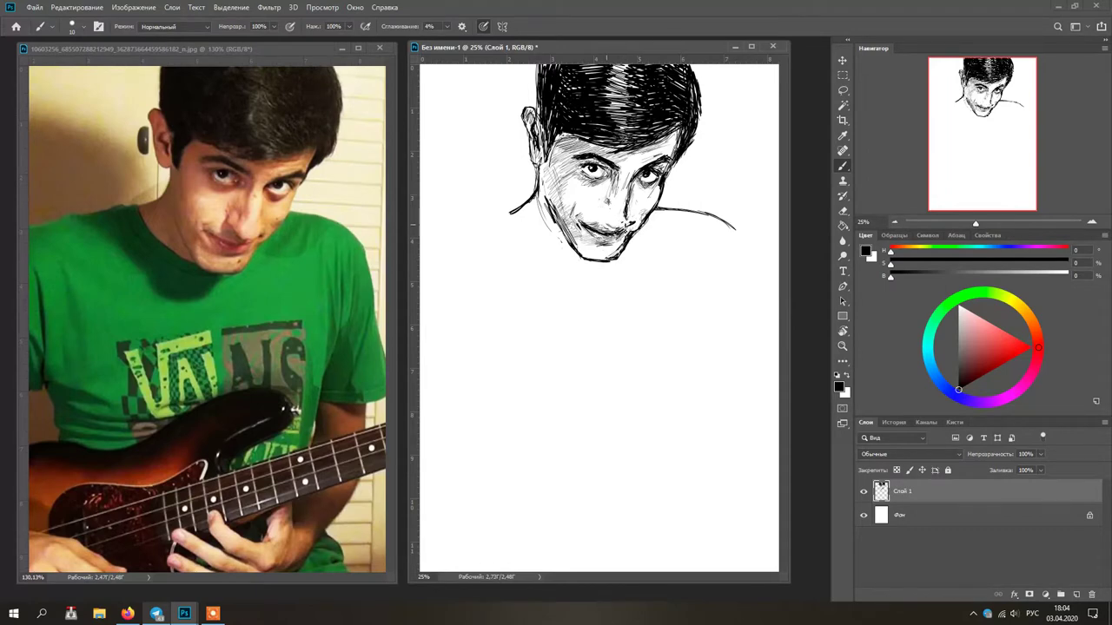
left_click_drag(586, 214, 622, 243)
Select the ear and neck line, narrow them toward the face with Distort, deselect, and check the result in the history
key("l")
left_click_drag(545, 119, 551, 146)
key("ctrl+t")
right_click(536, 212)
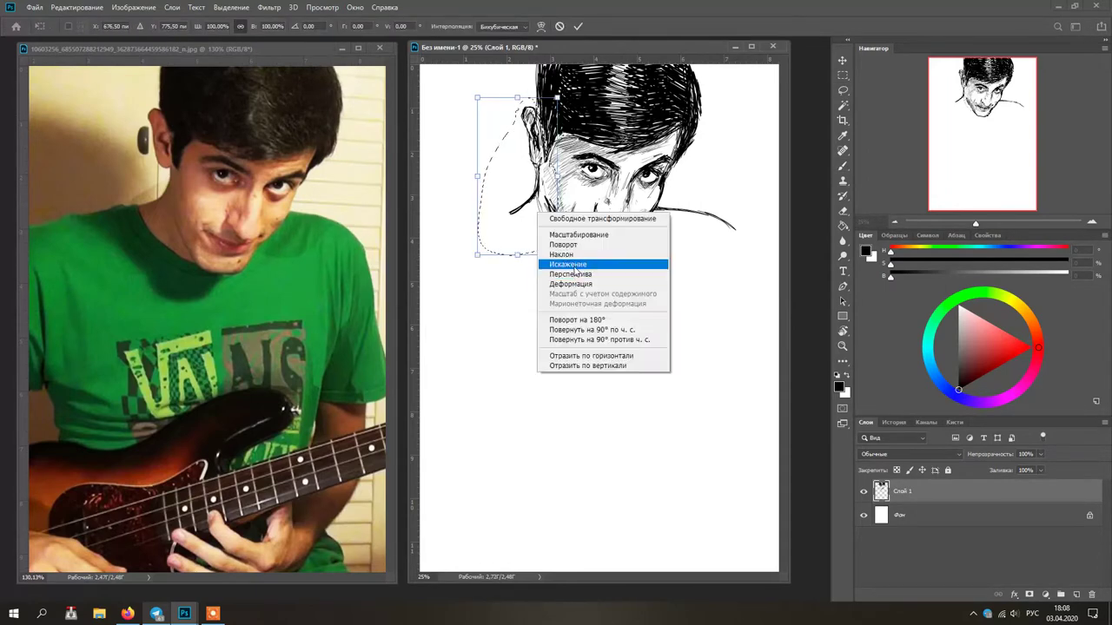
left_click(556, 263)
left_click_drag(476, 178, 484, 177)
left_click_drag(548, 190, 556, 194)
key("Return")
key("ctrl+d")
left_click(893, 423)
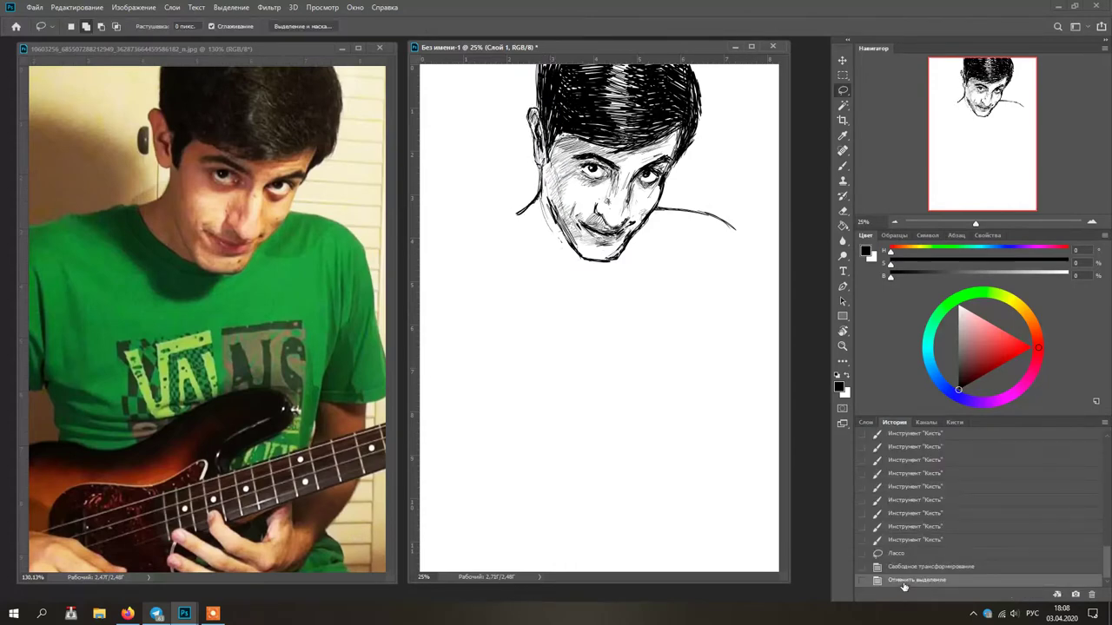
left_click(866, 423)
Draw the inner edge of the shirt collar from the left neck line to below the chin
key("b")
left_click_drag(518, 217, 547, 247)
left_click_drag(546, 251, 575, 259)
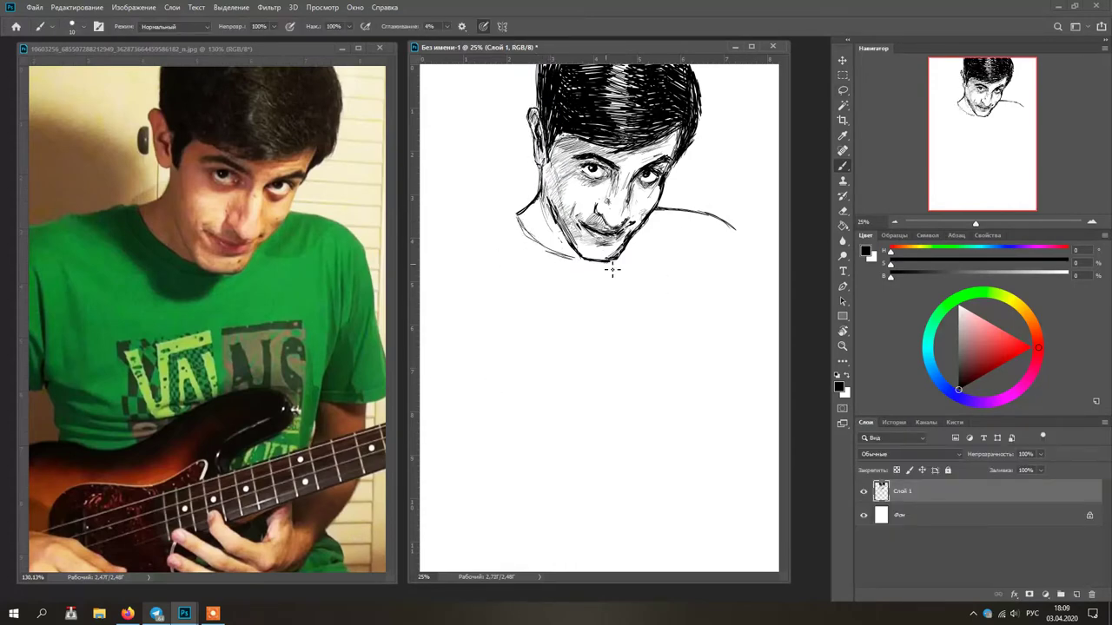
Select the left-hand eye area again and rotate it by about 3.9°
key("l")
mouse_move(613, 158)
left_mouse_down()
mouse_move(584, 182)
mouse_move(611, 158)
mouse_move(592, 169)
mouse_move(629, 170)
mouse_move(593, 166)
mouse_move(607, 158)
left_mouse_up()
key("ctrl+t")
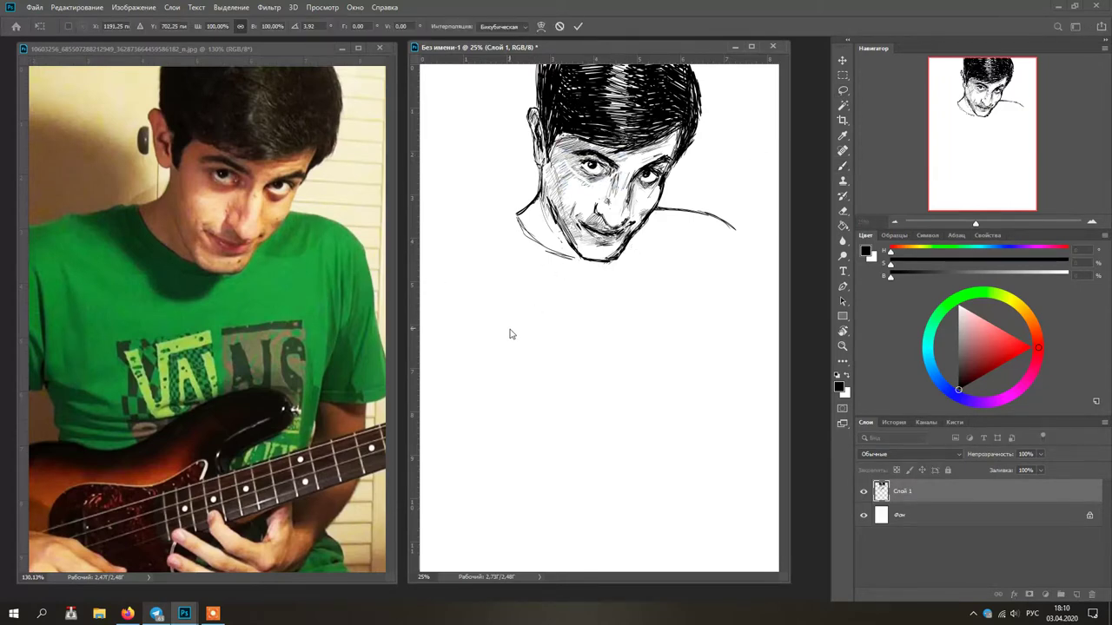
key("Return")
key("b")
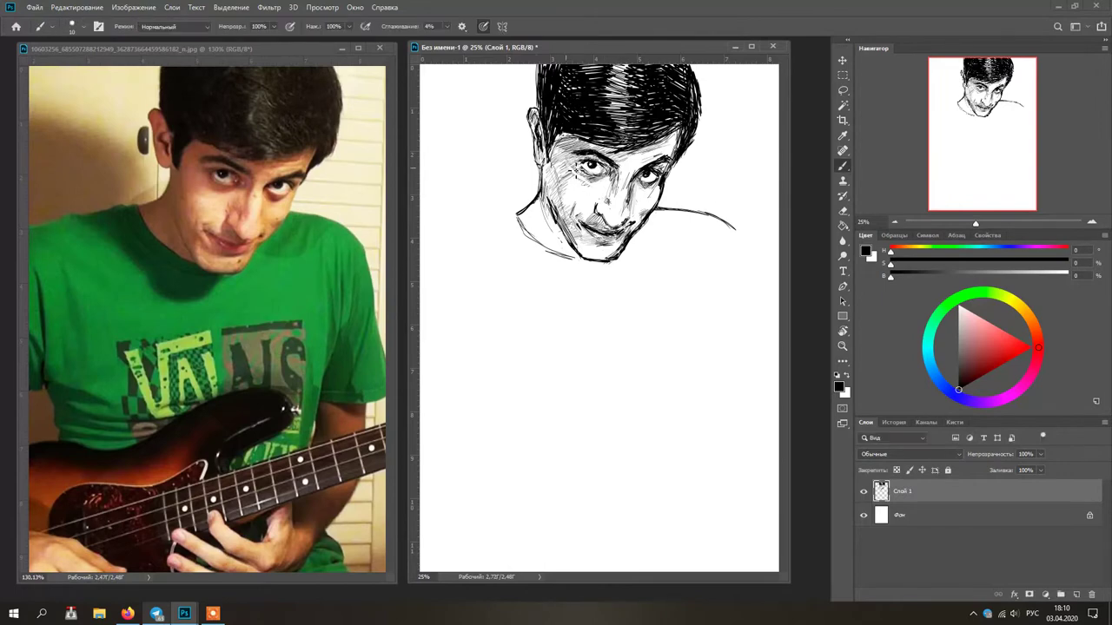
Draw the collar's outer edge, darken the earlobe, and sketch the left shoulder line out to the canvas edge
left_click_drag(596, 264, 561, 271)
left_click_drag(504, 212, 565, 269)
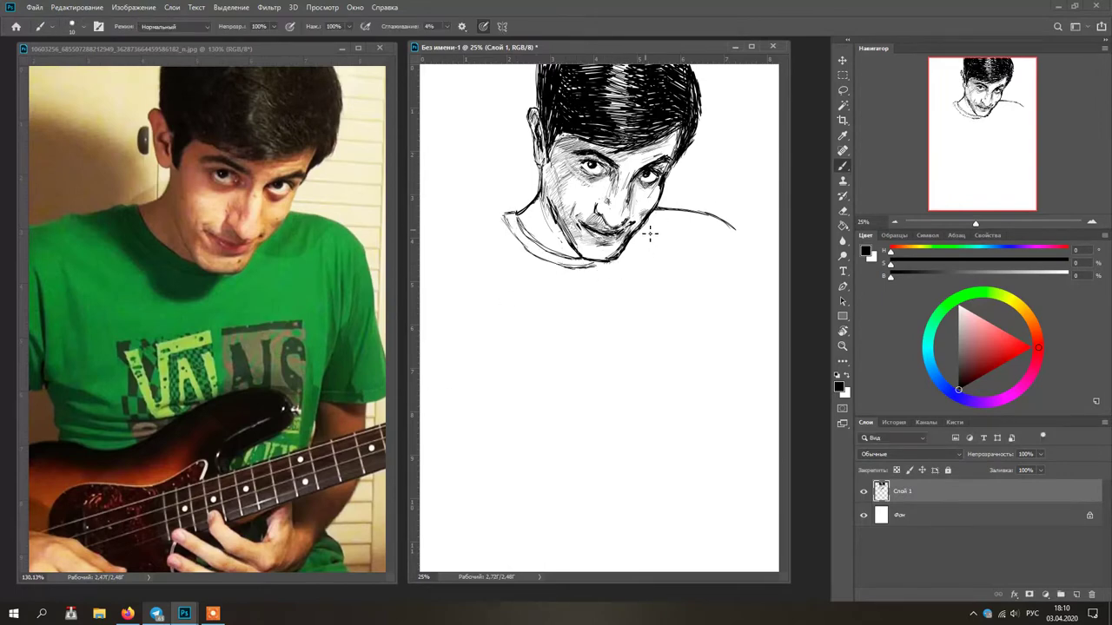
left_click_drag(532, 152, 539, 161)
left_click_drag(501, 214, 421, 237)
Outline the head's cast shadow on the shirt and hatch it together with the neck
left_click_drag(596, 264, 526, 297)
left_click_drag(491, 263, 525, 289)
left_click_drag(532, 207, 560, 245)
left_click_drag(549, 227, 575, 257)
mouse_move(463, 230)
left_mouse_down()
mouse_move(547, 295)
mouse_move(584, 287)
left_mouse_up()
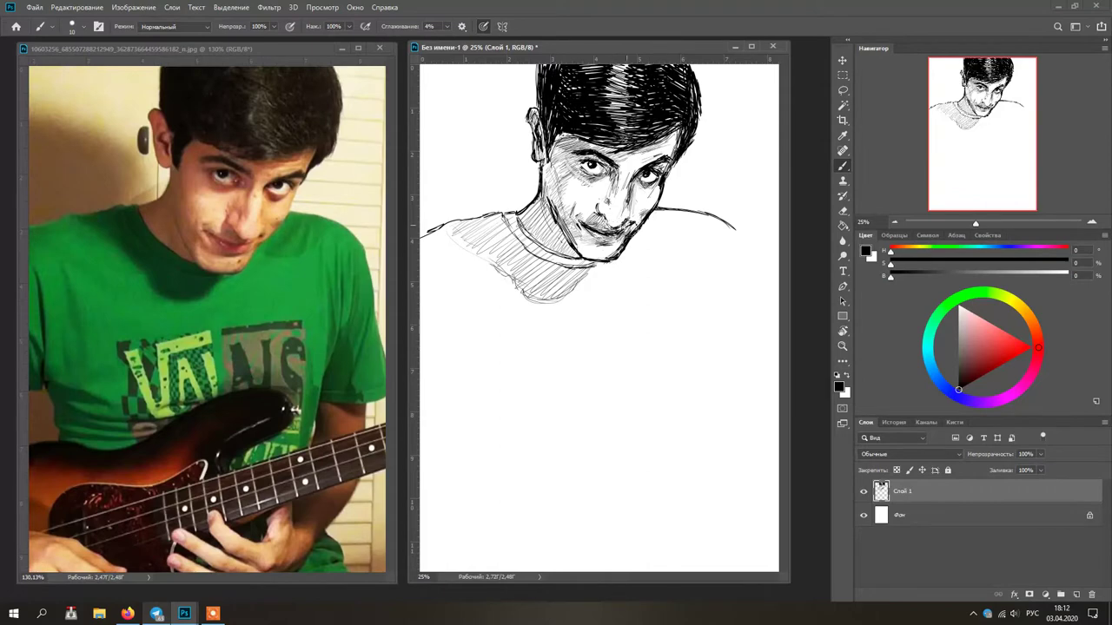
Sketch the right sleeve contour, the left side of the shirt, and the fabric folds
left_click_drag(752, 263, 777, 369)
left_click_drag(730, 291, 728, 340)
mouse_move(434, 259)
left_mouse_down()
mouse_move(426, 382)
mouse_move(445, 439)
left_mouse_up()
mouse_move(439, 382)
left_mouse_down()
mouse_move(454, 446)
mouse_move(519, 450)
left_mouse_up()
mouse_move(443, 391)
left_mouse_down()
mouse_move(526, 427)
mouse_move(497, 434)
left_mouse_up()
left_click_drag(433, 283, 423, 402)
left_click_drag(469, 292, 471, 395)
Sketch the guitar body with its horn, strap button and pickguard, plus the strumming hand, undoing a stray straight line
mouse_move(423, 462)
left_mouse_down()
mouse_move(546, 466)
mouse_move(675, 426)
mouse_move(638, 541)
mouse_move(704, 444)
mouse_move(723, 445)
left_mouse_up()
mouse_move(521, 500)
left_mouse_down()
mouse_move(585, 509)
mouse_move(613, 492)
left_mouse_up()
left_click_drag(615, 492, 606, 516)
left_click_drag(454, 504, 582, 510)
mouse_move(485, 463)
left_mouse_down()
mouse_move(519, 477)
mouse_move(568, 466)
left_mouse_up()
left_click_drag(494, 496, 570, 511)
left_click_drag(459, 501, 444, 540)
left_click_drag(423, 543, 499, 571)
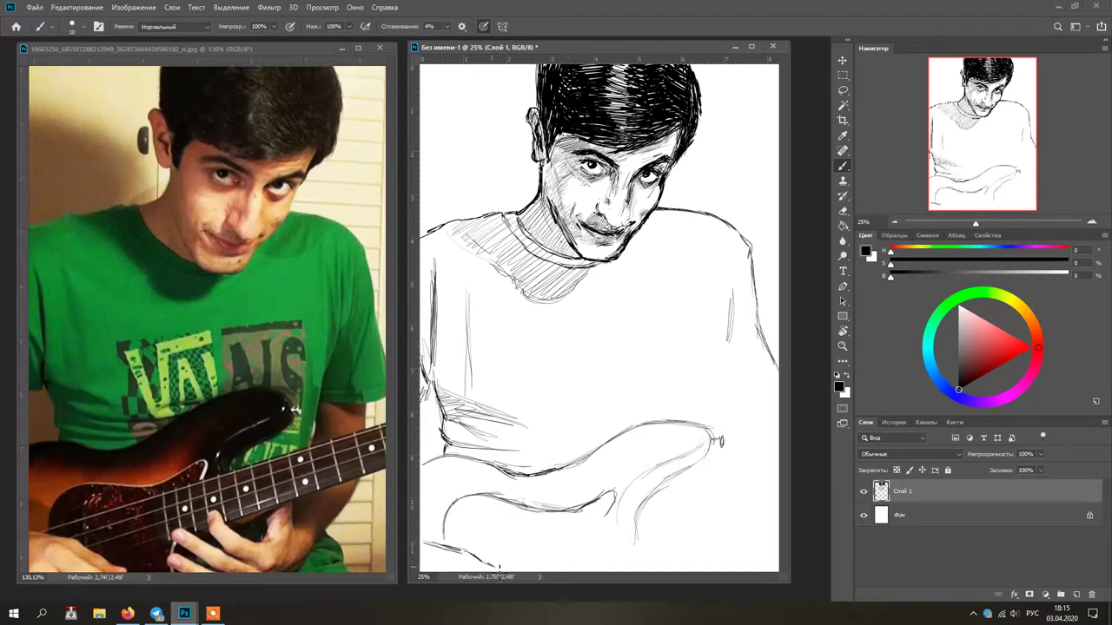
left_click_drag(458, 500, 443, 549)
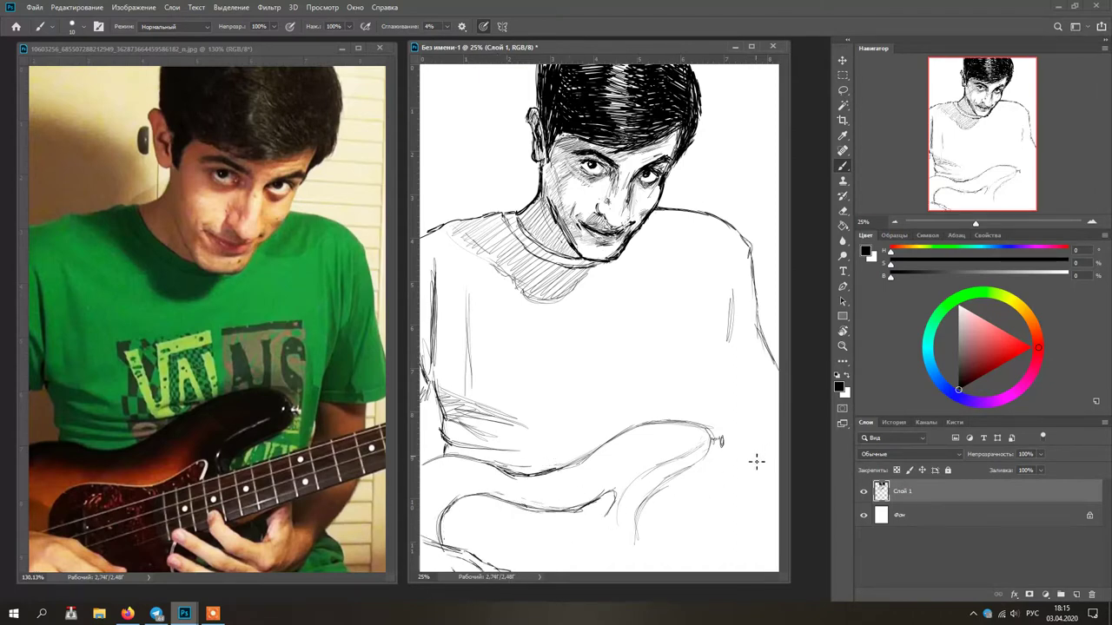
left_click(780, 424, "shift")
key("ctrl+z")
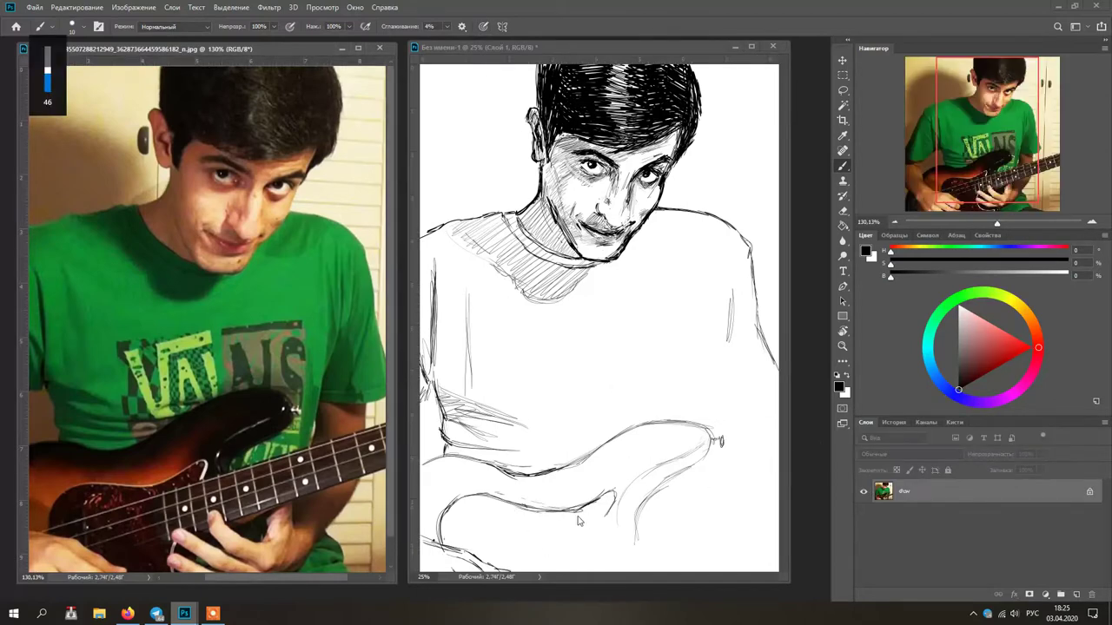
Select the guitar sketch, move it up, scale it to 100.67%, and rotate it about 7.5° counterclockwise
key("l")
left_click(744, 442)
mouse_move(747, 443)
left_mouse_down()
mouse_move(423, 598)
mouse_move(749, 448)
left_mouse_up()
key("ctrl+t")
left_click_drag(765, 418, 764, 407)
left_click_drag(572, 518, 573, 509)
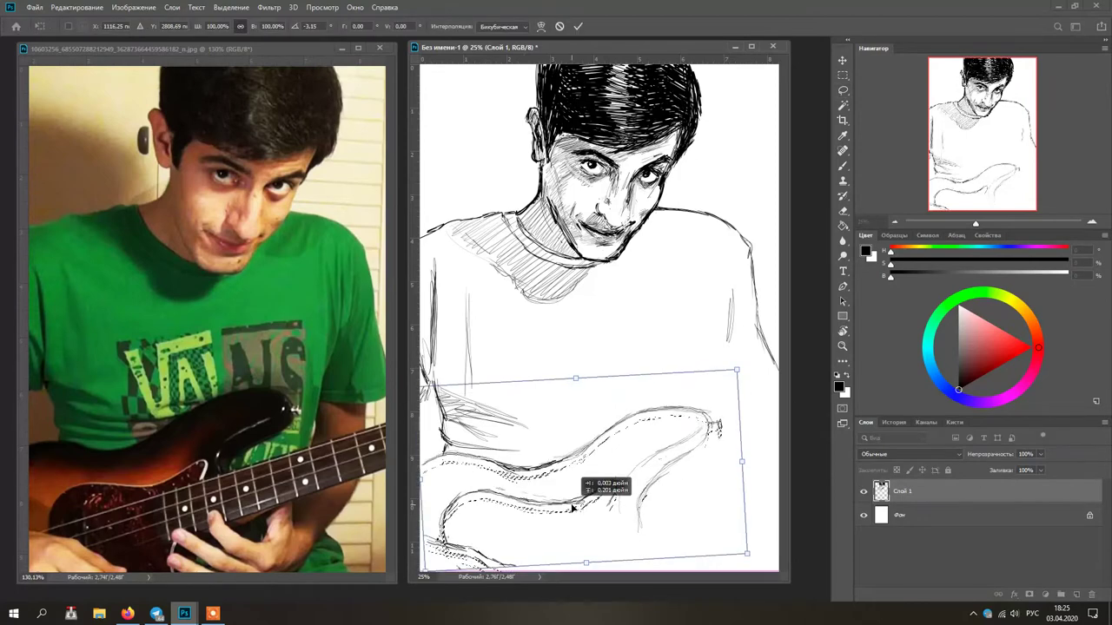
left_click_drag(737, 371, 737, 368)
left_click_drag(763, 402, 771, 382)
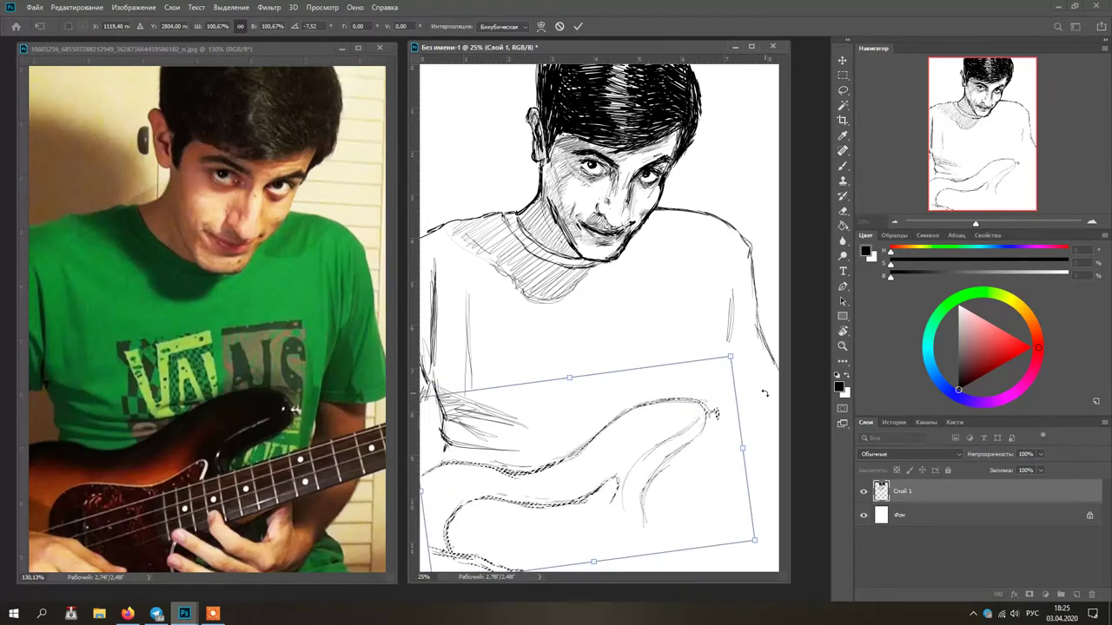
key("Return")
key("ctrl+d")
Redraw the strumming hand lines and ink the guitar's body, horn and pickguard contours with bolder strokes
key("b")
left_click_drag(423, 533, 494, 566)
mouse_move(450, 549)
left_mouse_down()
mouse_move(479, 570)
mouse_move(453, 554)
left_mouse_up()
key("e")
key("b")
left_click_drag(496, 499, 556, 504)
left_click_drag(558, 505, 601, 486)
mouse_move(429, 471)
left_mouse_down()
mouse_move(494, 472)
mouse_move(621, 424)
mouse_move(713, 422)
mouse_move(643, 495)
mouse_move(700, 419)
mouse_move(642, 408)
left_mouse_up()
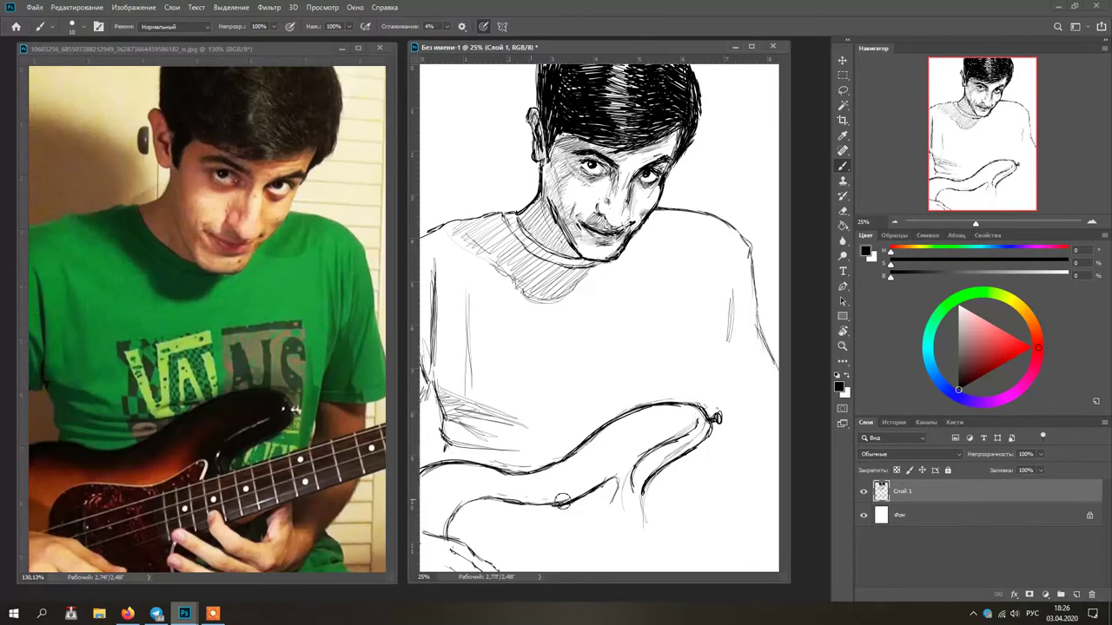
Draw a thin straight line for the guitar neck's upper edge, using a 5 px brush and redoing one misplaced attempt
right_click(596, 443)
key("Return")
left_click(777, 439, "shift")
key("ctrl+z")
left_click(777, 451, "shift")
Ink the pickguard's upper contour more boldly and erase the stray sketch lines around it
left_click_drag(444, 526, 505, 495)
mouse_move(451, 514)
left_mouse_down()
mouse_move(556, 505)
mouse_move(615, 473)
mouse_move(616, 490)
left_mouse_up()
key("e")
left_click_drag(577, 508, 558, 510)
left_click_drag(471, 509, 453, 516)
key("b")
left_click_drag(593, 480, 615, 476)
key("ctrl+z")
key("ctrl+z")
key("e")
left_click_drag(457, 532, 556, 507)
Erase the outer part of the neck's upper edge and redraw it as two close straight lines
left_click_drag(676, 477, 777, 451)
key("b")
left_click(777, 429, "shift")
key("ctrl+z")
left_click(777, 458, "shift")
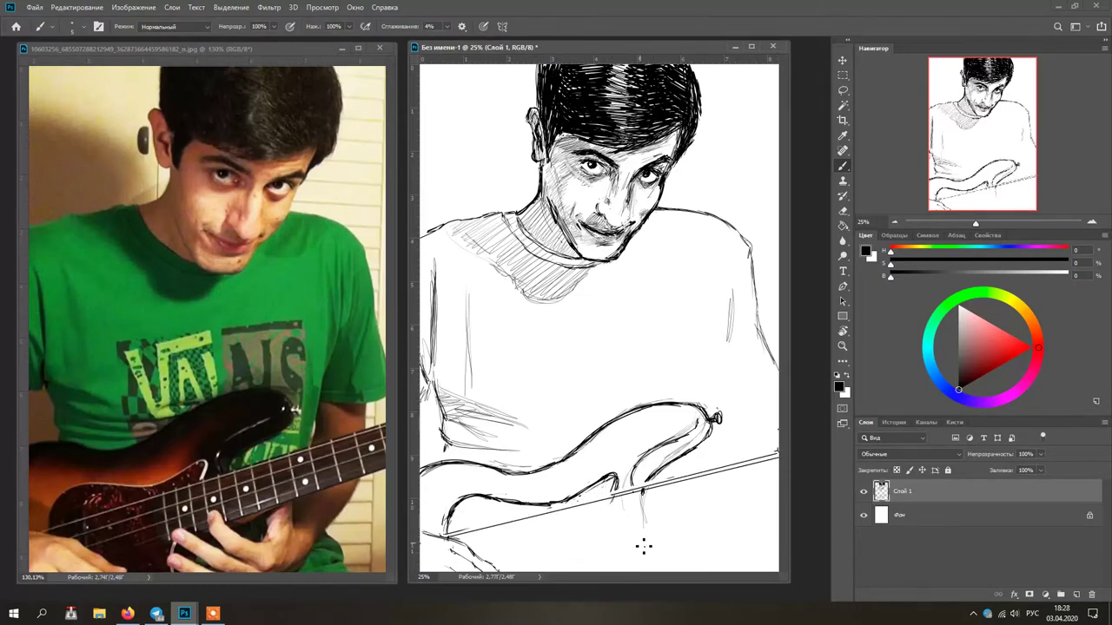
Sketch the fretting hand's thumb, palm and wrist with a 10 px brush, including the neck's lower edge
right_click(745, 529)
double_click(688, 285)
left_click_drag(695, 526, 653, 547)
key("ctrl+z")
mouse_move(648, 486)
left_mouse_down()
mouse_move(681, 454)
mouse_move(635, 490)
left_mouse_up()
left_click_drag(641, 541, 642, 567)
mouse_move(637, 539)
left_mouse_down()
mouse_move(664, 566)
mouse_move(685, 533)
left_mouse_up()
mouse_move(710, 524)
left_mouse_down()
mouse_move(707, 565)
mouse_move(708, 551)
left_mouse_up()
Sketch the shirt sleeve beside the guitar horn, with its outer contour, hem and long underarm folds
left_click_drag(735, 349, 733, 375)
left_click_drag(726, 298, 706, 406)
mouse_move(721, 218)
left_mouse_down()
mouse_move(752, 268)
mouse_move(777, 375)
left_mouse_up()
left_click_drag(702, 406, 773, 395)
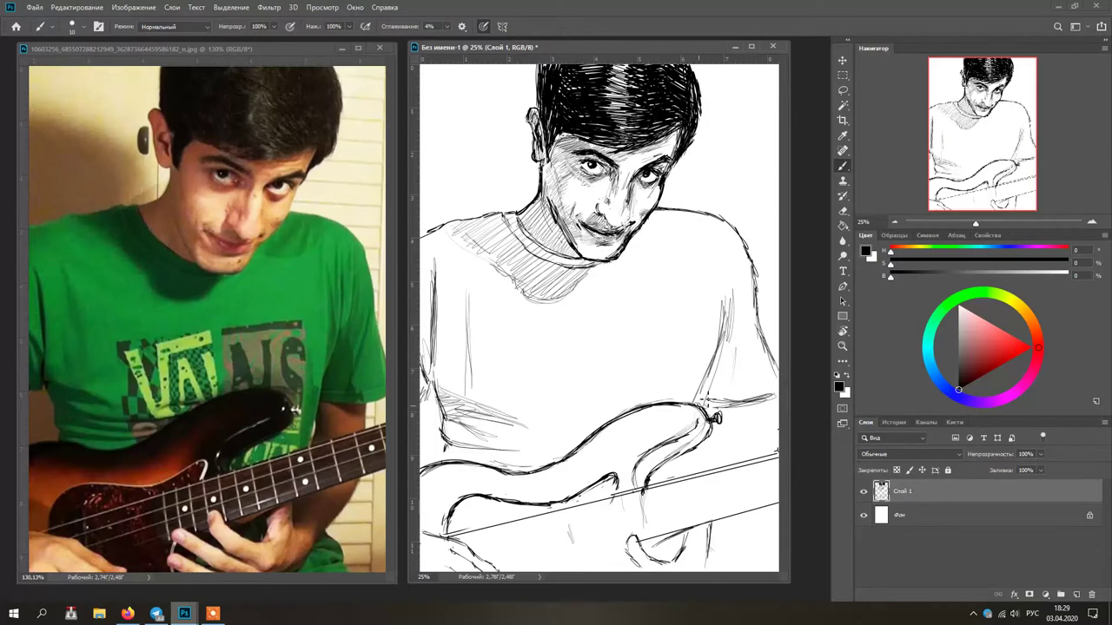
left_click_drag(719, 343, 701, 413)
Add the waist folds, the shoulder contour, the shirt edge beside the guitar horn and the upper arm lines
left_click_drag(714, 430, 702, 469)
left_click_drag(500, 435, 594, 456)
left_click_drag(580, 421, 620, 411)
left_click_drag(495, 213, 420, 231)
left_click_drag(445, 443, 437, 469)
left_click_drag(712, 439, 700, 458)
left_click_drag(674, 467, 657, 483)
left_click_drag(718, 426, 704, 471)
mouse_move(775, 401)
left_mouse_down()
mouse_move(765, 457)
mouse_move(753, 457)
left_mouse_up()
key("ctrl+z")
Sketch the fretting hand's forearm and extended fingers, and draw long string lines along the guitar neck
left_click_drag(723, 522, 708, 570)
mouse_move(599, 542)
left_mouse_down()
mouse_move(642, 572)
mouse_move(594, 567)
mouse_move(635, 573)
left_mouse_up()
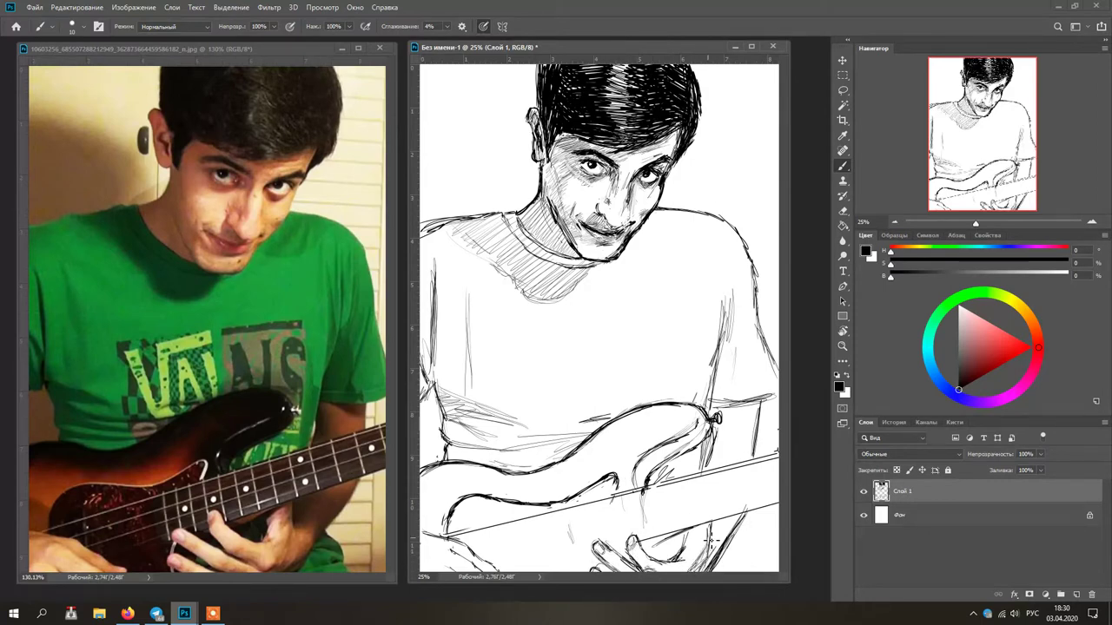
left_click_drag(484, 559, 780, 484)
left_click_drag(507, 566, 779, 494)
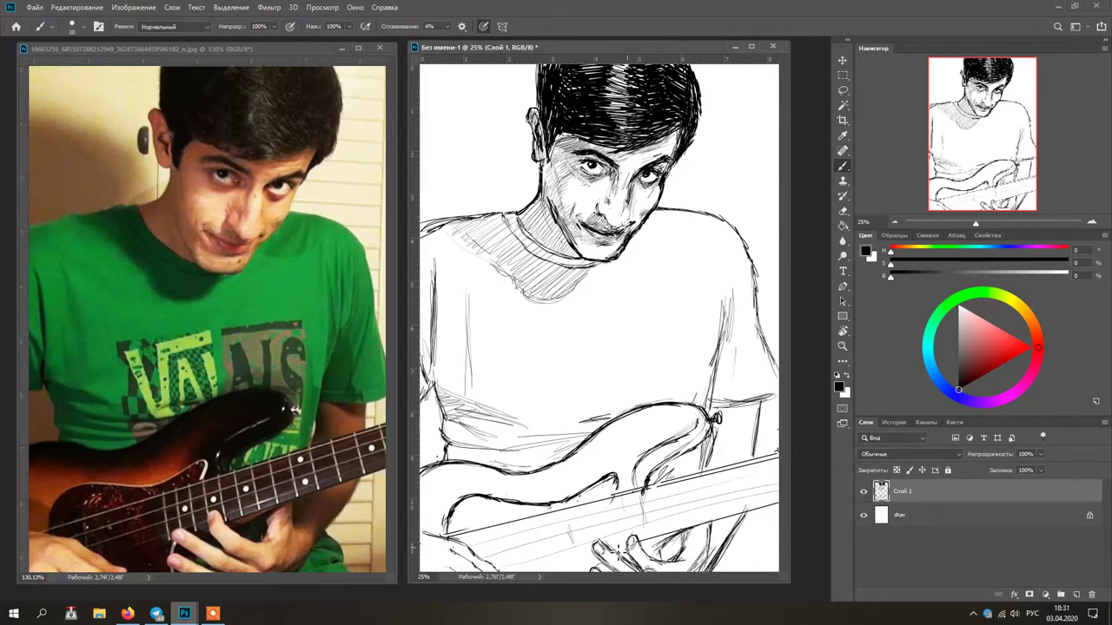
Create a new layer above the sketch, lower the sketch layer's opacity, and make the new layer active
left_click(1076, 595)
left_click(903, 515)
left_click_drag(1040, 455, 1003, 466)
right_click(598, 183)
left_click(620, 315)
double_click(744, 379)
left_click(904, 491)
Try several brush presets with test strokes over the forehead and hair, undoing each test
key("ctrl+z")
right_click(598, 197)
double_click(713, 487)
mouse_move(599, 112)
left_mouse_down()
mouse_move(572, 127)
mouse_move(668, 124)
left_mouse_up()
right_click(599, 197)
double_click(657, 398)
key("ctrl+z")
right_click(636, 204)
scroll(786, 377, "down", 2)
double_click(773, 409)
key("ctrl+z")
mouse_move(606, 141)
left_mouse_down()
mouse_move(685, 125)
mouse_move(635, 146)
mouse_move(684, 115)
mouse_move(642, 151)
mouse_move(639, 135)
mouse_move(682, 154)
left_mouse_up()
key("ctrl+z")
key("ctrl+z")
key("ctrl+z")
key("ctrl+z")
right_click(617, 195)
double_click(680, 471)
key("ctrl+z")
right_click(641, 194)
double_click(698, 509)
key("ctrl+z")
right_click(639, 261)
right_click(645, 345)
double_click(721, 484)
key("ctrl+z")
right_click(651, 243)
mouse_move(678, 114)
left_mouse_down()
mouse_move(635, 135)
mouse_move(689, 160)
left_mouse_up()
key("ctrl+z")
left_click_drag(674, 254, 617, 311)
key("ctrl+z")
right_click(638, 331)
left_click_drag(857, 396, 857, 420)
double_click(705, 439)
mouse_move(618, 139)
left_mouse_down()
mouse_move(682, 114)
mouse_move(669, 113)
mouse_move(692, 131)
mouse_move(549, 96)
mouse_move(647, 95)
mouse_move(691, 130)
left_mouse_up()
key("ctrl+z")
Choose a textured flat brush and block in the dark eyebrows and the eyes on the new layer
right_click(620, 287)
left_click(641, 366)
left_click(640, 400)
left_click(685, 445)
key("ctrl+z")
mouse_move(573, 162)
left_mouse_down()
mouse_move(613, 173)
mouse_move(589, 159)
mouse_move(665, 183)
left_mouse_up()
key("ctrl+z")
key("ctrl+z")
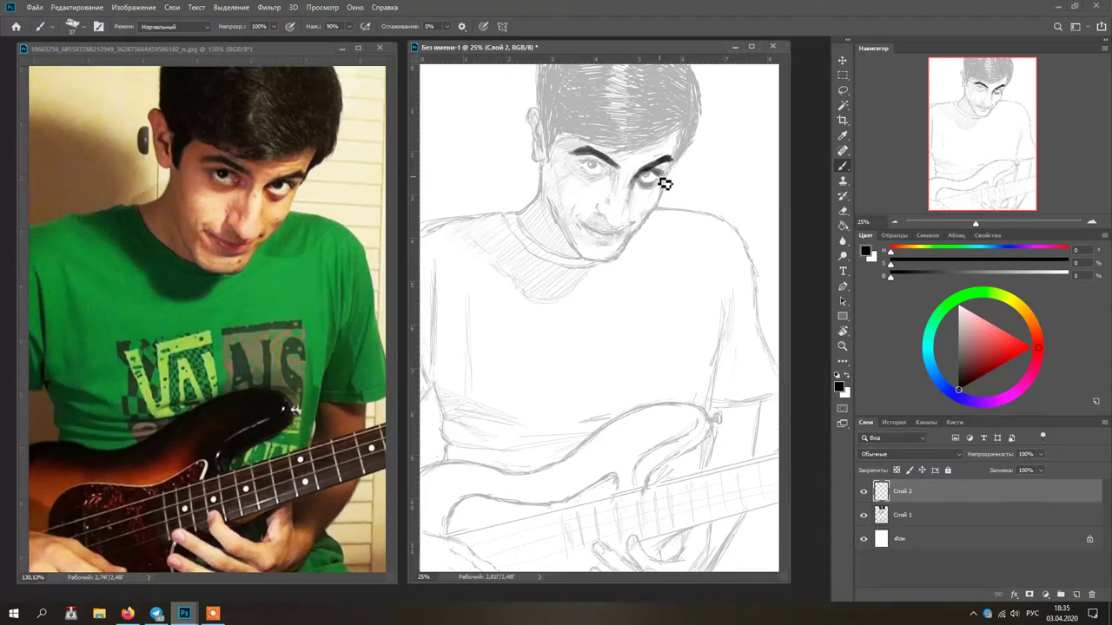
left_click_drag(578, 176, 595, 170)
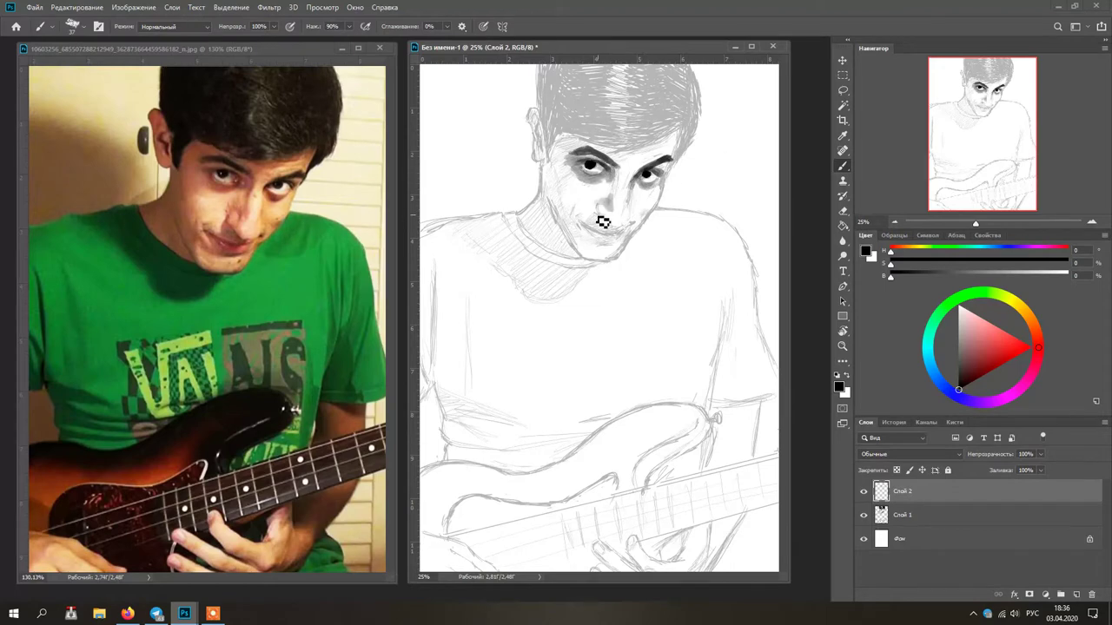
Paint the mouth and nose shadows, and shade the cheek, jaw and neck in soft greys
mouse_move(655, 218)
left_mouse_down()
mouse_move(621, 250)
mouse_move(572, 230)
mouse_move(590, 252)
mouse_move(622, 245)
mouse_move(597, 231)
left_mouse_up()
right_click(569, 199, "alt")
mouse_move(560, 169)
left_mouse_down()
mouse_move(625, 157)
mouse_move(541, 236)
mouse_move(560, 221)
mouse_move(585, 249)
mouse_move(654, 222)
left_mouse_up()
right_click(582, 212, "alt")
mouse_move(573, 192)
left_mouse_down()
mouse_move(632, 231)
mouse_move(566, 198)
left_mouse_up()
right_click(625, 176, "alt")
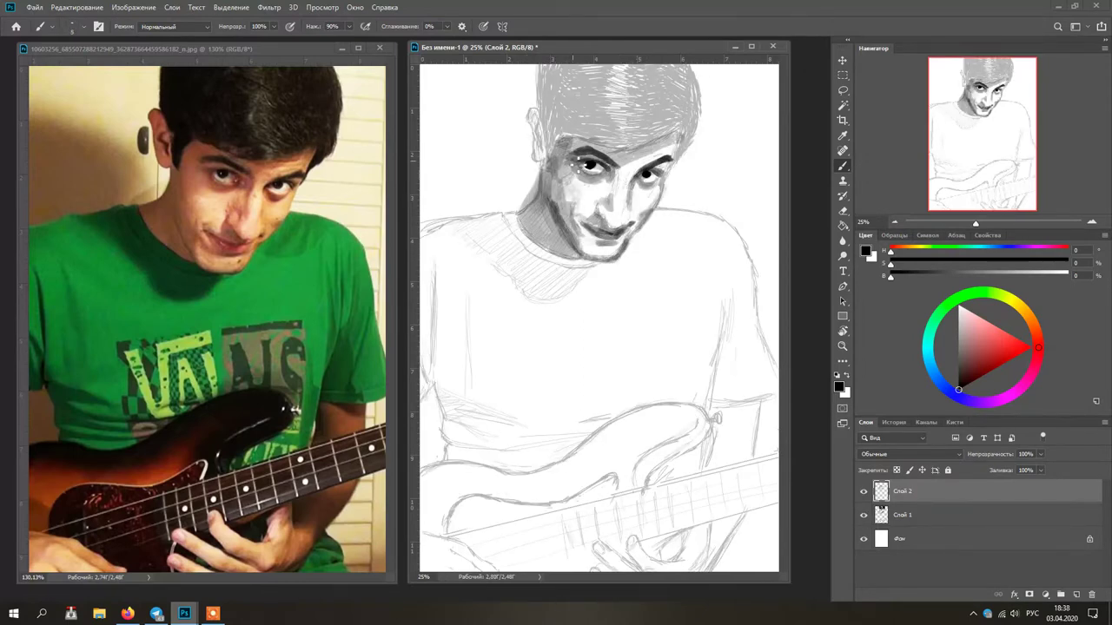
right_click(620, 217, "alt")
Fill the hair with solid black, following the hairline, the sideburn and the outer silhouette
right_click(656, 154, "alt")
mouse_move(551, 113)
left_mouse_down()
mouse_move(633, 135)
mouse_move(691, 74)
mouse_move(663, 108)
mouse_move(672, 71)
mouse_move(551, 138)
left_mouse_up()
left_click_drag(653, 104, 692, 120)
right_click(698, 95, "alt")
mouse_move(700, 73)
left_mouse_down()
mouse_move(686, 150)
mouse_move(671, 164)
left_mouse_up()
Lay grey midtones over the face, undo a stray stroke, and trim the hair's outer edge with white
key("x")
key("x")
left_click_drag(891, 277, 956, 277)
mouse_move(583, 177)
left_mouse_down()
mouse_move(613, 181)
mouse_move(600, 235)
left_mouse_up()
key("ctrl+z")
key("d")
key("x")
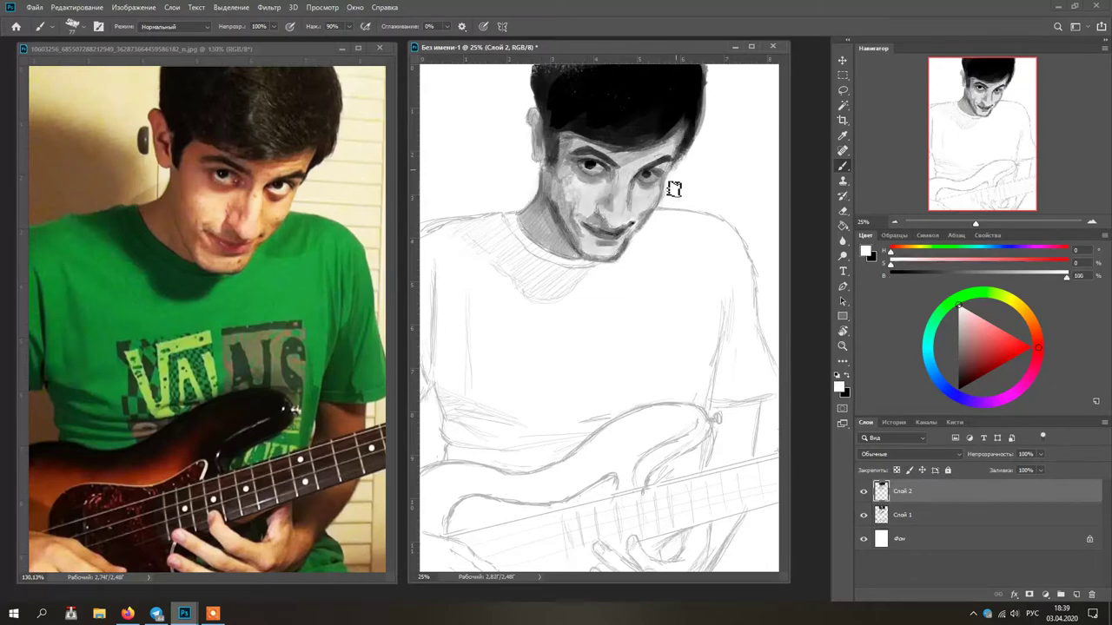
left_click_drag(537, 100, 534, 71)
Paint grey highlight strands down the middle of the hair and tone them down with a darker grey
left_click(980, 277)
left_click_drag(625, 71, 635, 121)
left_click_drag(956, 277, 895, 277)
mouse_move(569, 73)
left_mouse_down()
mouse_move(550, 77)
mouse_move(554, 162)
mouse_move(615, 139)
left_mouse_up()
Sample a dark grey and block in the whole shirt with a large textured brush
left_click(544, 130, "alt")
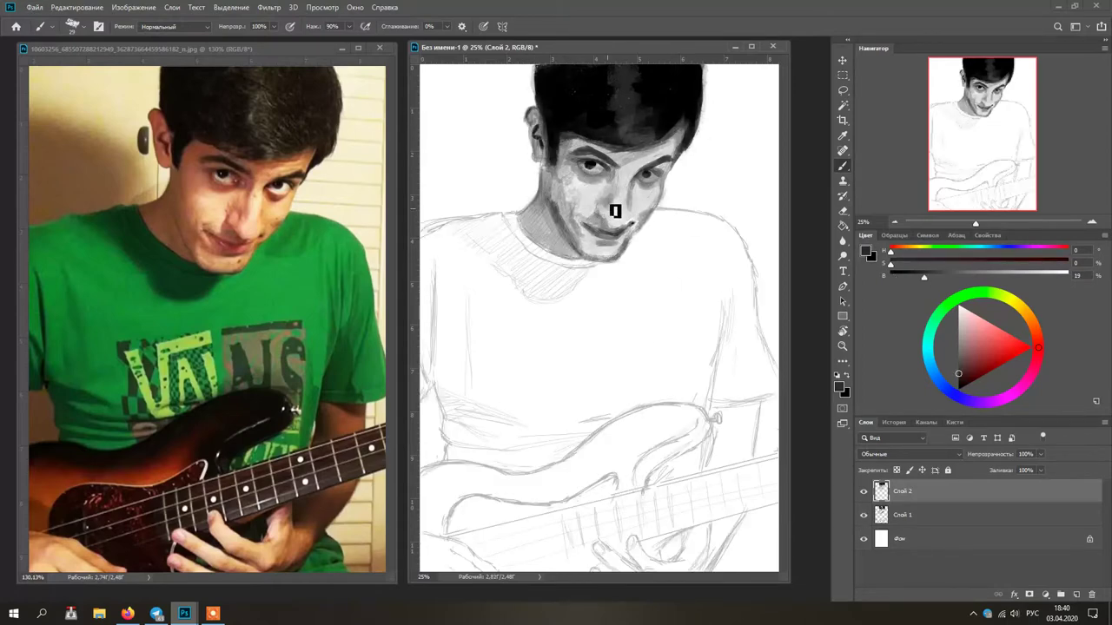
mouse_move(423, 228)
left_mouse_down()
mouse_move(433, 254)
mouse_move(635, 252)
mouse_move(761, 368)
mouse_move(484, 442)
mouse_move(552, 279)
mouse_move(541, 395)
mouse_move(722, 357)
mouse_move(508, 463)
left_mouse_up()
left_click_drag(669, 252, 695, 348)
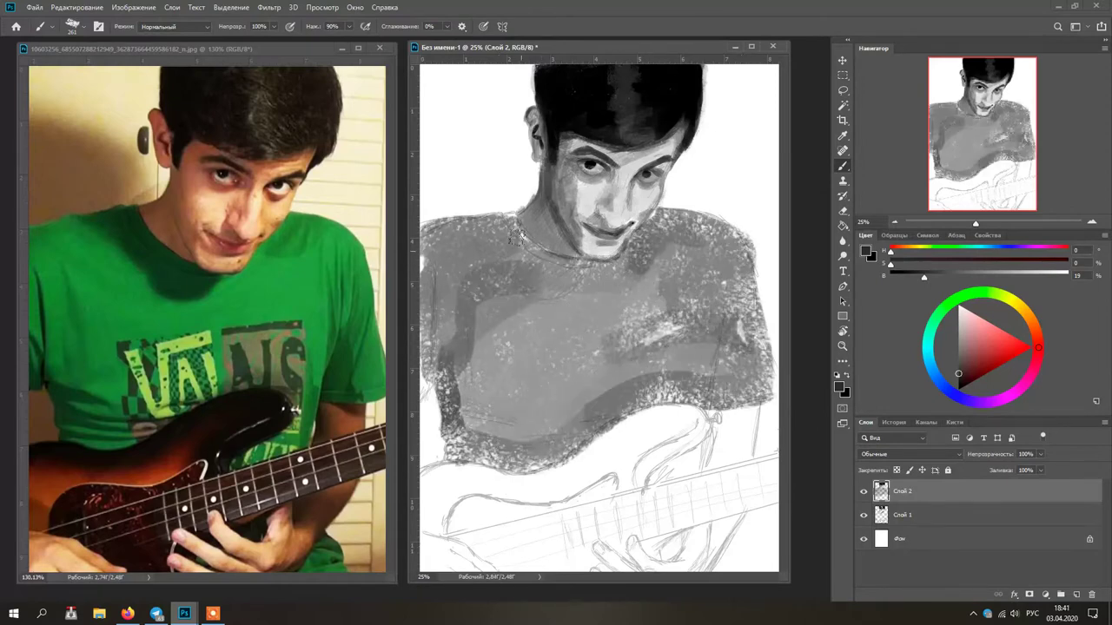
Darken the shirt below the collar, and even out the chest and the side of the sleeve with sampled greys
left_click_drag(465, 228, 560, 291)
left_click(539, 330, "alt")
mouse_move(495, 270)
left_mouse_down()
mouse_move(459, 365)
mouse_move(695, 361)
left_mouse_up()
left_click(563, 369, "alt")
mouse_move(563, 369)
left_mouse_down()
mouse_move(595, 372)
mouse_move(552, 371)
mouse_move(544, 385)
left_mouse_up()
left_click_drag(428, 243, 429, 395)
Deepen the shadow below the neck and along the shoulder, and blend the opposite shoulder with sampled shirt tones
left_click(479, 224, "alt")
mouse_move(457, 223)
left_mouse_down()
mouse_move(436, 242)
mouse_move(519, 282)
left_mouse_up()
left_click(508, 235, "alt")
mouse_move(497, 224)
left_mouse_down()
mouse_move(585, 278)
mouse_move(549, 294)
mouse_move(585, 313)
mouse_move(556, 300)
mouse_move(569, 319)
left_mouse_up()
left_click(565, 310, "alt")
left_click(474, 275, "alt")
left_click_drag(649, 228, 607, 295)
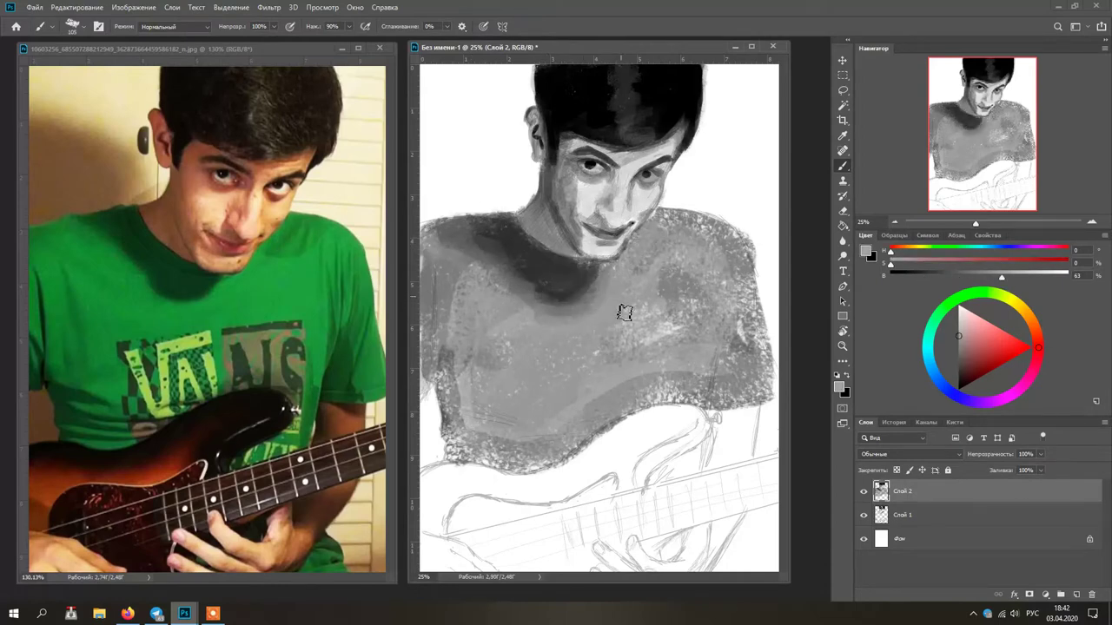
left_click(667, 282, "alt")
left_click_drag(691, 231, 650, 229)
Retouch the cheek and nose tones with greys sampled from the face
left_click(647, 207, "alt")
left_click(645, 208, "alt")
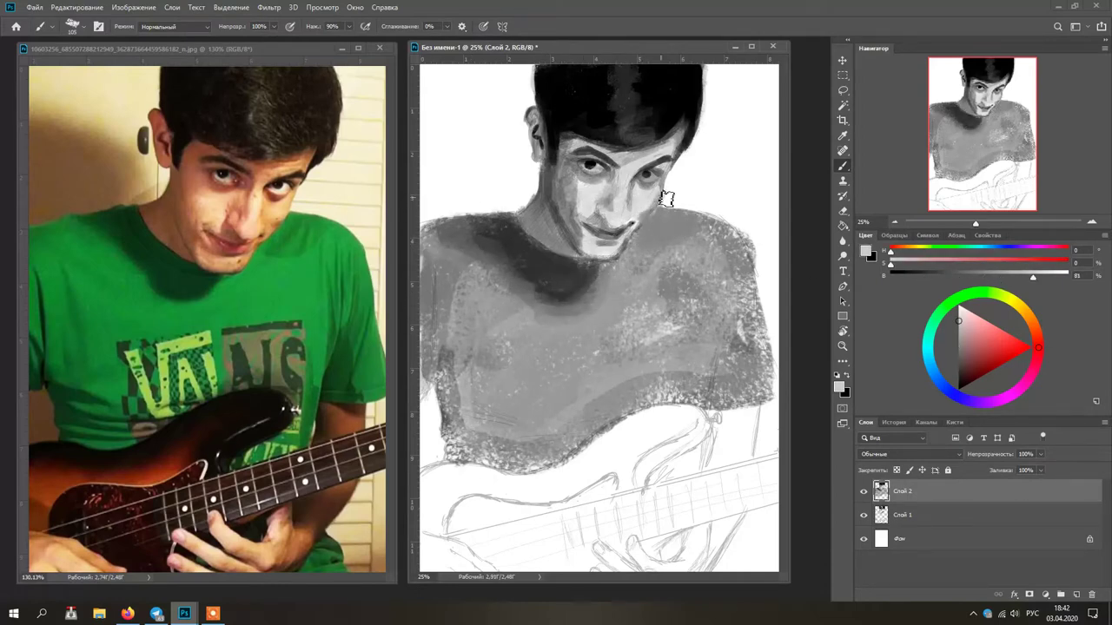
left_click(919, 274)
left_click_drag(559, 162, 560, 217)
left_click(632, 196, "alt")
right_click(630, 209, "alt")
left_click_drag(620, 200, 619, 226)
Set a 64% brightness grey and paint over the eyes, eyebrows and mouth to mute their dark details
left_click(976, 264)
left_click(894, 423)
left_click(866, 423)
key("d")
left_click(985, 275)
key("d")
left_click(1003, 275)
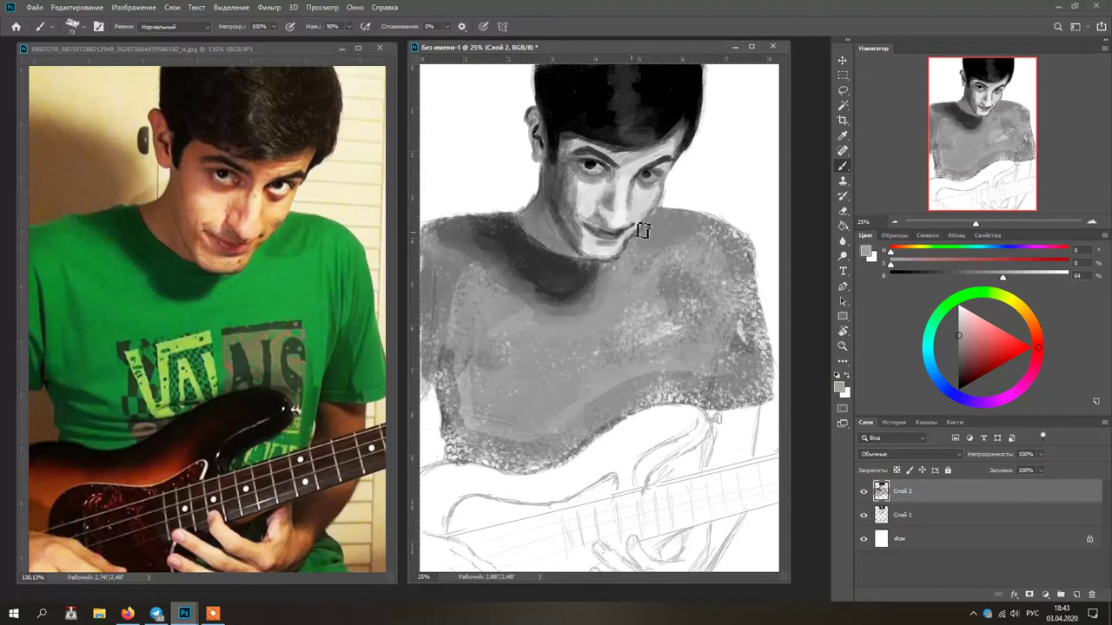
left_click_drag(633, 167, 664, 157)
mouse_move(575, 154)
left_mouse_down()
mouse_move(611, 161)
mouse_move(612, 171)
left_mouse_up()
left_click_drag(638, 178, 663, 170)
left_click_drag(594, 160, 620, 174)
Add texture to the hair with sampled tones and darken the hair beside the temple at the man's left
left_click(557, 175, "alt")
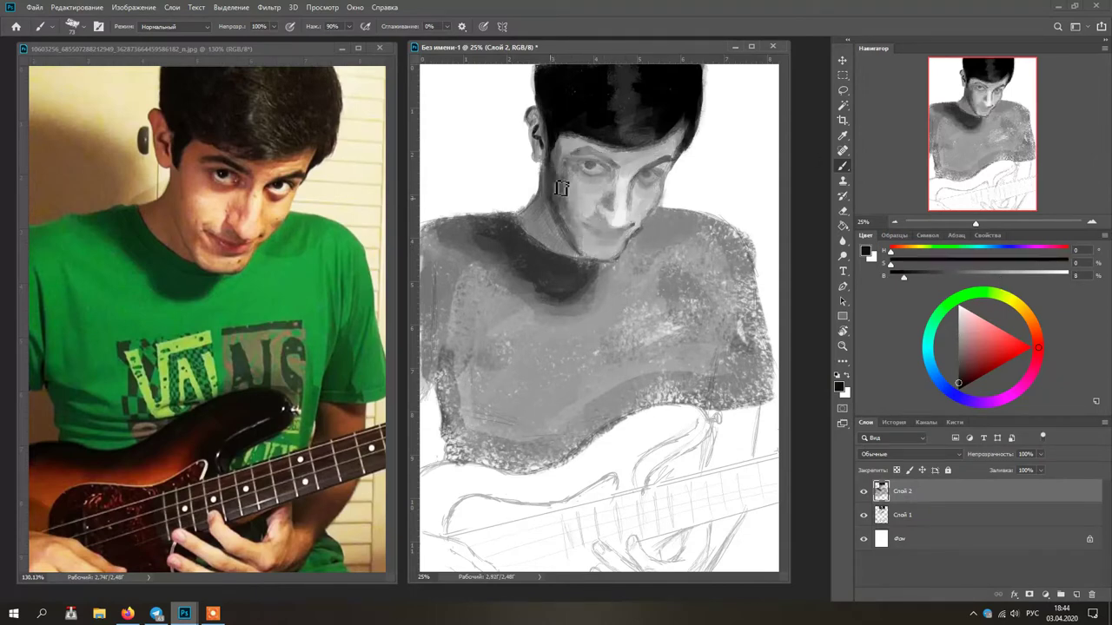
left_click(637, 210, "alt")
right_click(579, 112, "alt")
left_click(575, 97)
key("ctrl+z")
right_click(717, 217, "alt")
left_click(900, 275)
right_click(695, 137, "alt")
mouse_move(673, 141)
left_mouse_down()
mouse_move(622, 153)
mouse_move(683, 154)
mouse_move(673, 159)
left_mouse_up()
Paint the pupil and lid lines of the man's left eye, alternating near-black and light greys
left_click(1045, 274)
left_click(666, 170, "alt")
right_click(665, 169, "alt")
left_click(679, 166, "alt")
left_click(686, 156, "alt")
left_click(896, 275)
left_click(646, 174)
left_click(923, 275)
left_click(658, 185, "alt")
left_click(647, 175)
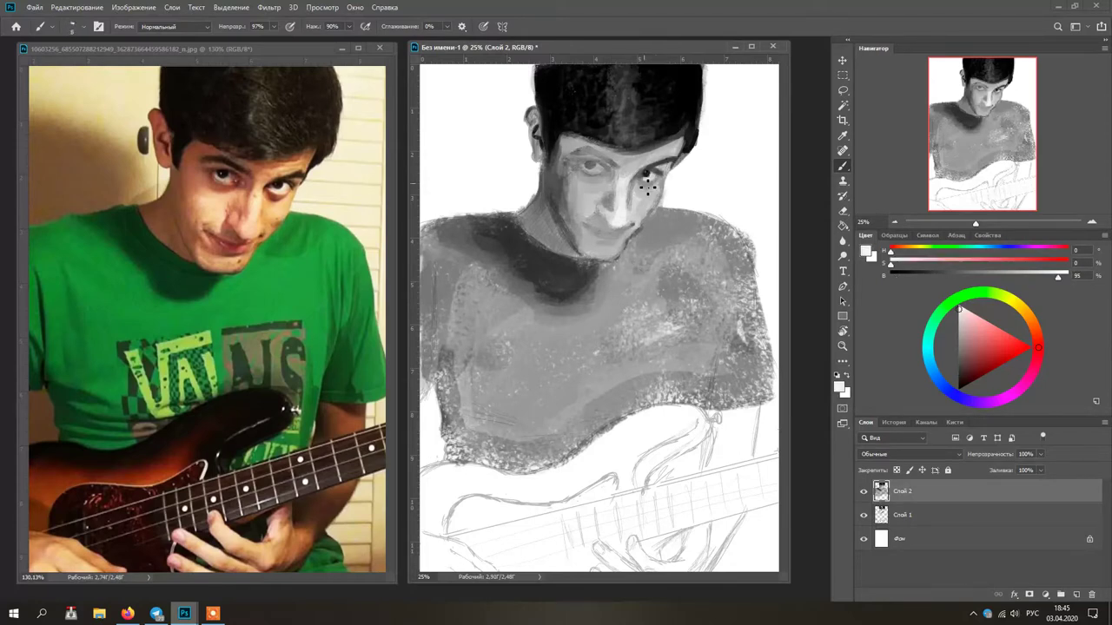
Build up the white of the man's left eye in light greys and blend the skin around it
left_click_drag(1032, 276, 947, 276)
left_click(643, 187, "alt")
left_click_drag(1035, 280, 1052, 280)
left_click(657, 172, "alt")
left_click(1051, 277)
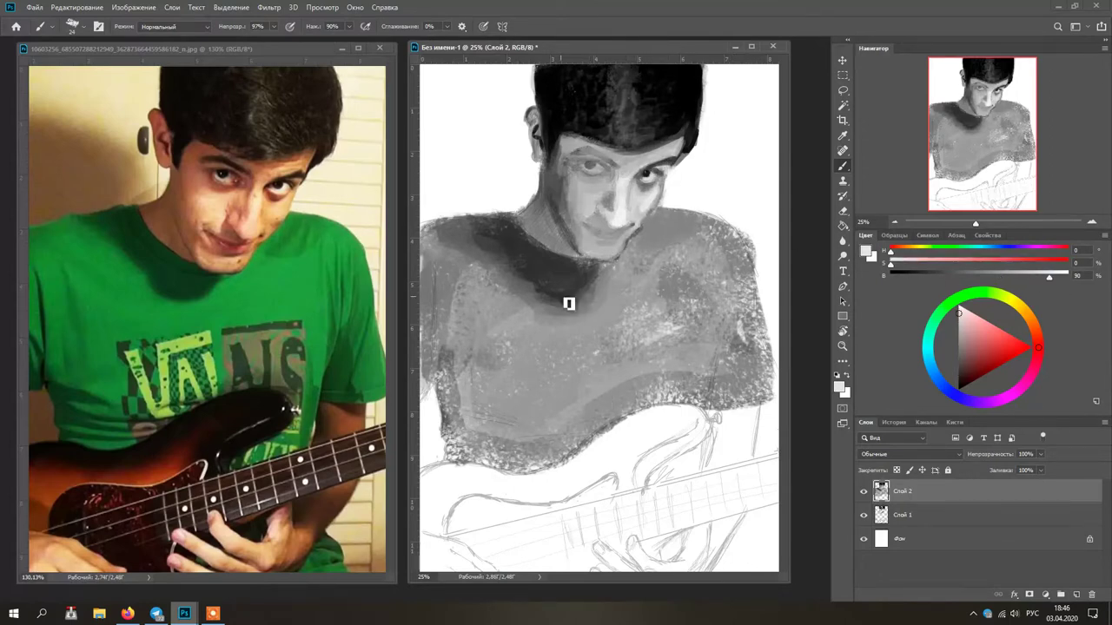
left_click(656, 192, "alt")
left_click(670, 184, "alt")
left_click(670, 183, "alt")
left_click(664, 184, "alt")
left_click(667, 186, "alt")
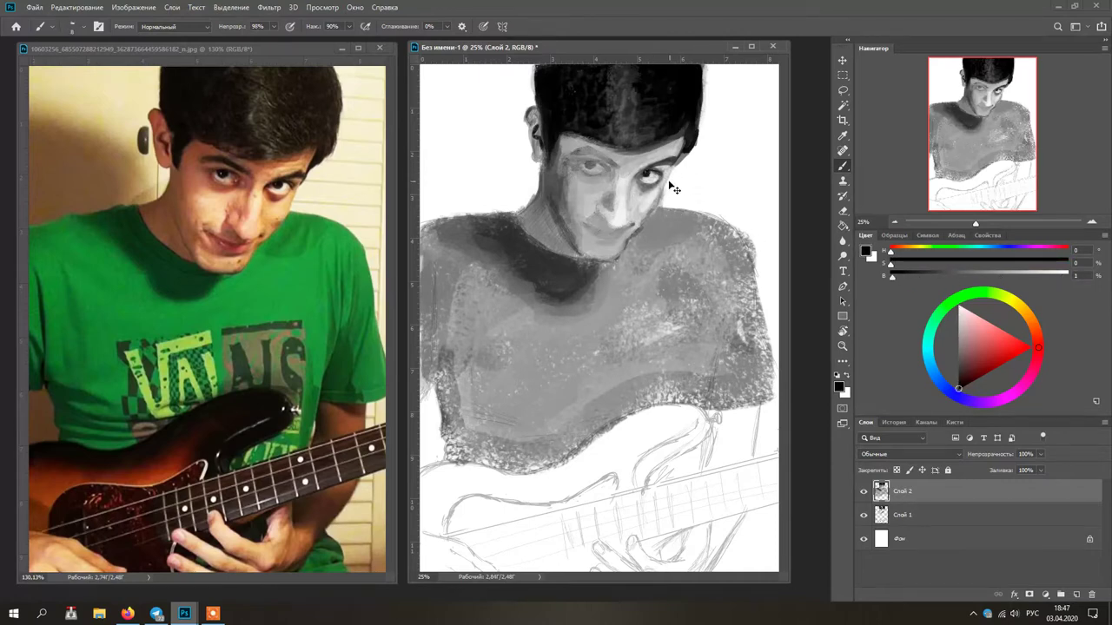
Refine the lids, outer corner and brow area of the man's left eye with tones sampled nearby
left_click(671, 193, "alt")
left_click(648, 177, "alt")
left_click(611, 300, "alt")
left_click(648, 181, "alt")
left_click(662, 169, "alt")
left_click(673, 171, "alt")
left_click(665, 167, "alt")
left_click(672, 163, "alt")
left_click(665, 167, "alt")
left_click(663, 169, "alt")
Repaint the eyeball of the man's left eye with a very light grey and soften the skin below it
left_click_drag(907, 276, 1029, 276)
left_click(652, 180, "alt")
left_click(655, 183, "alt")
left_click(648, 179, "alt")
left_click(652, 178, "alt")
left_click(648, 182, "alt")
left_click(646, 185, "alt")
left_click(643, 189, "alt")
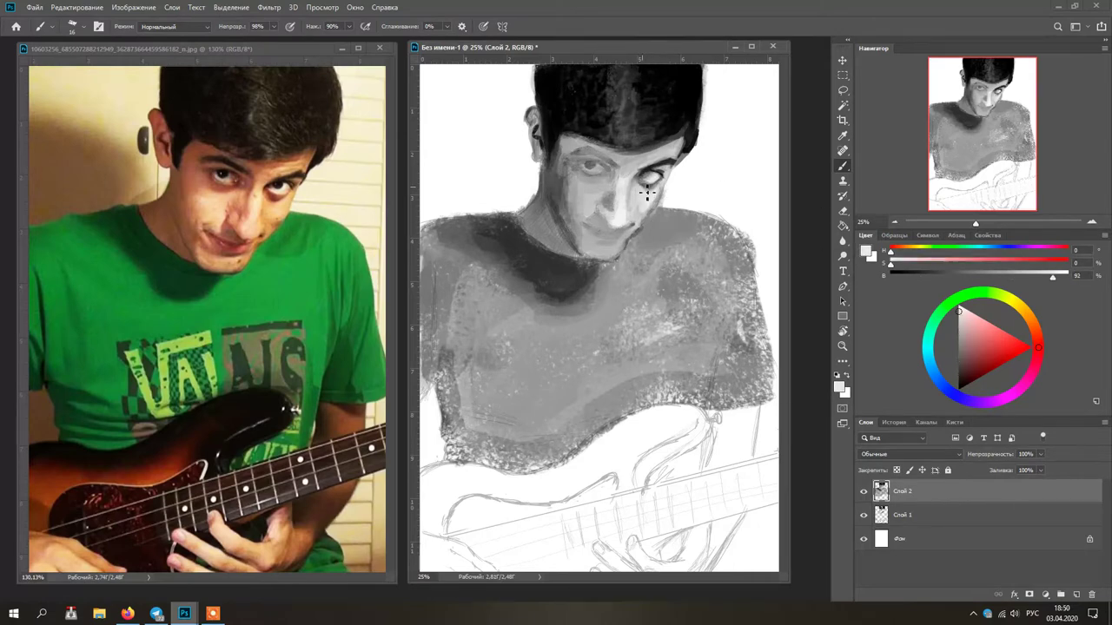
Repaint the dark iris and lid edges over the white of the man's left eye
left_click(929, 275)
left_click(653, 178, "alt")
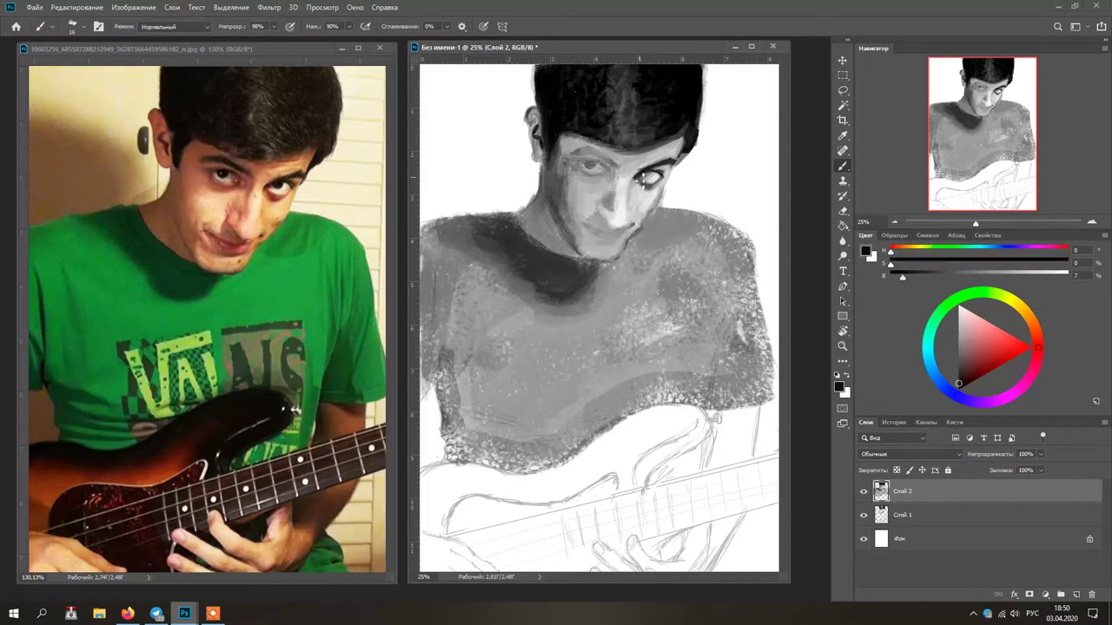
left_click(632, 238, "alt")
left_click(652, 178, "alt")
left_click(659, 186, "alt")
left_click(642, 181, "alt")
left_click(923, 275)
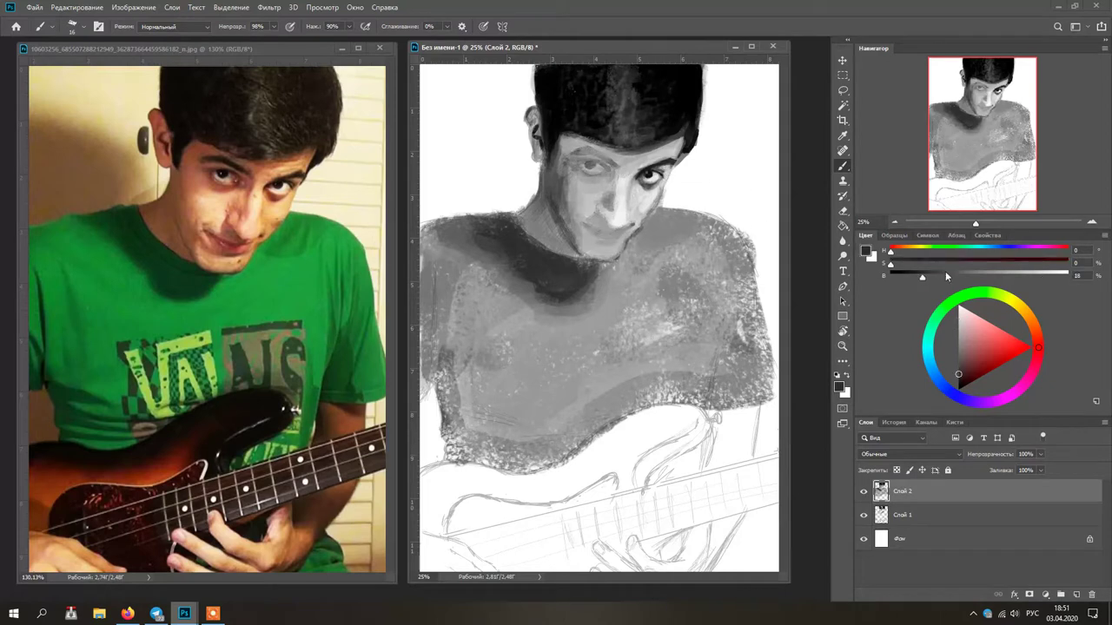
Clean up the face edge by the man's left temple in near-white and extend the hair outline beside it with near-black
left_click(672, 190, "alt")
left_click(680, 166, "alt")
left_click(1058, 276)
left_click_drag(676, 168, 697, 157)
left_click(894, 277)
right_click(699, 136, "alt")
mouse_move(701, 113)
left_mouse_down()
mouse_move(697, 139)
mouse_move(708, 81)
mouse_move(699, 135)
left_mouse_up()
right_click(697, 141, "alt")
right_click(616, 161, "alt")
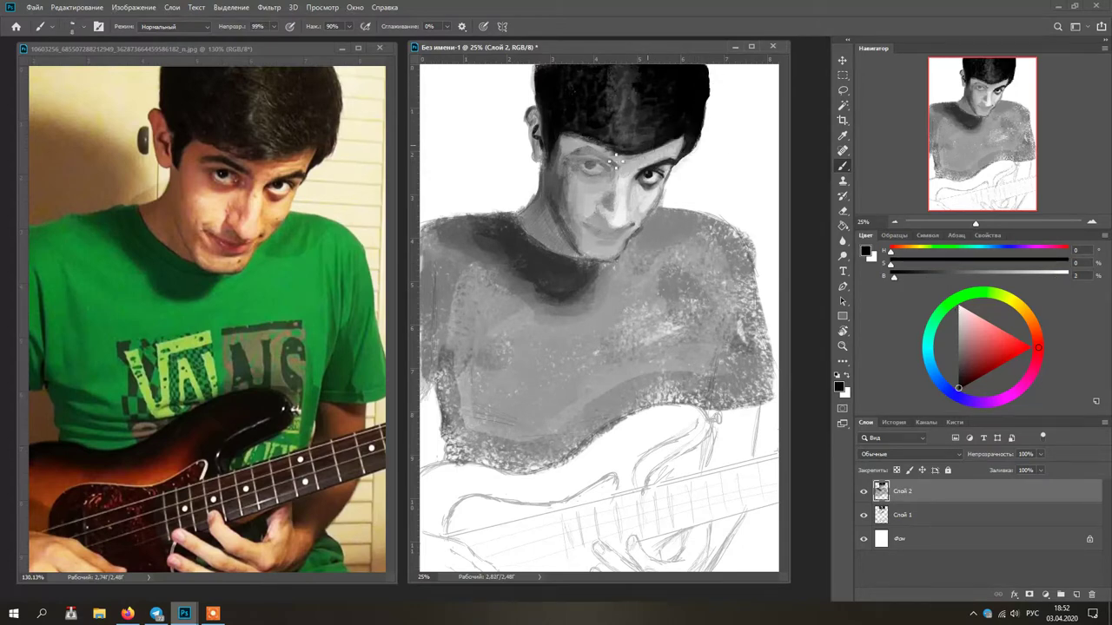
Reshape the eyebrow and upper lid above the man's left eye with sampled tones and an adjusted brush
left_click(653, 113, "alt")
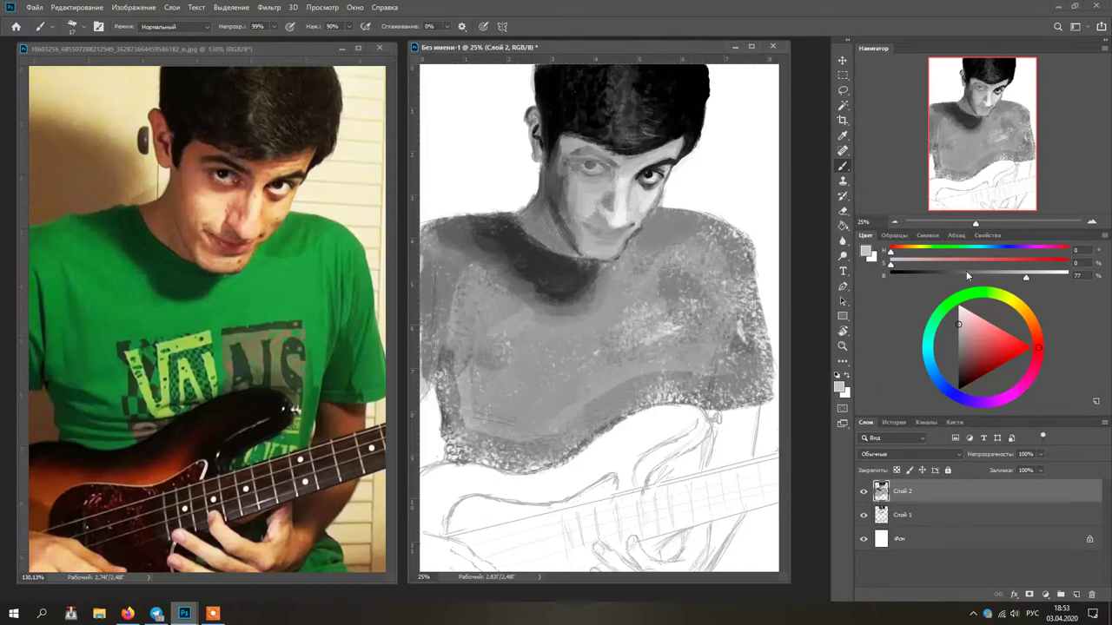
left_click(681, 165, "alt")
left_click(644, 176, "alt")
left_click(683, 163, "alt")
left_click_drag(661, 157, 639, 163)
right_click(662, 174, "alt")
right_click(668, 167, "alt")
right_click(657, 162)
right_click(657, 172)
left_click(733, 206)
right_click(660, 174)
left_click(721, 206)
left_click_drag(930, 278, 955, 277)
Paint a light highlight down the bridge and tip of the nose using tones sampled from the face
left_click(659, 180, "alt")
mouse_move(628, 185)
left_mouse_down()
mouse_move(641, 185)
mouse_move(612, 211)
left_mouse_up()
left_click(592, 184, "alt")
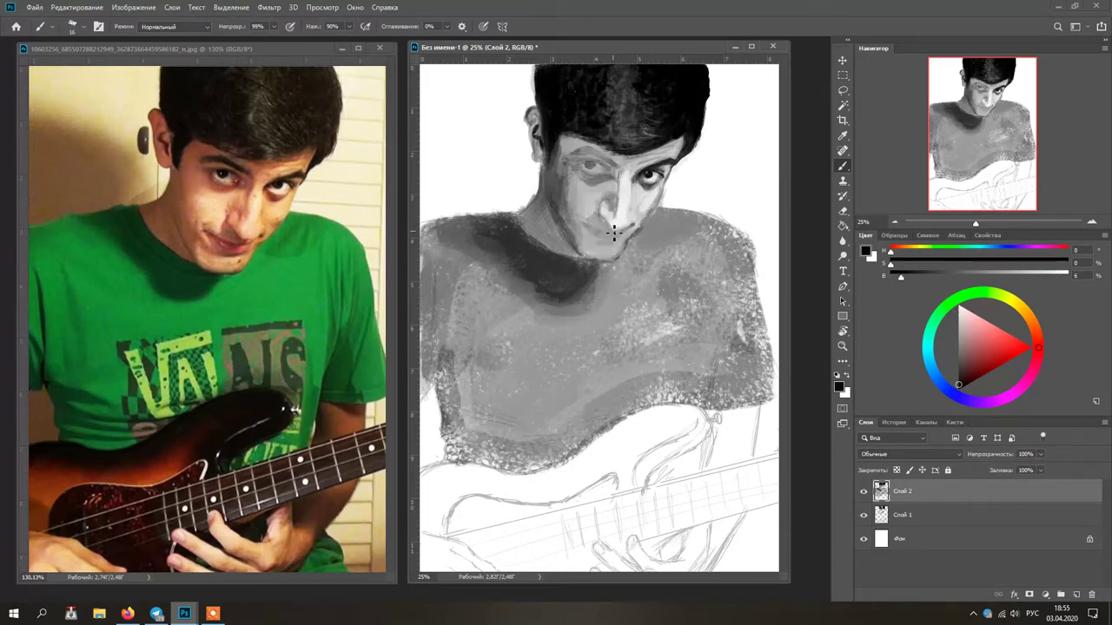
left_click(617, 174, "alt")
Redraw the eyebrow over the man's right eye in dark grey and tone the surrounding eye socket
left_click(979, 276)
left_click(578, 160, "alt")
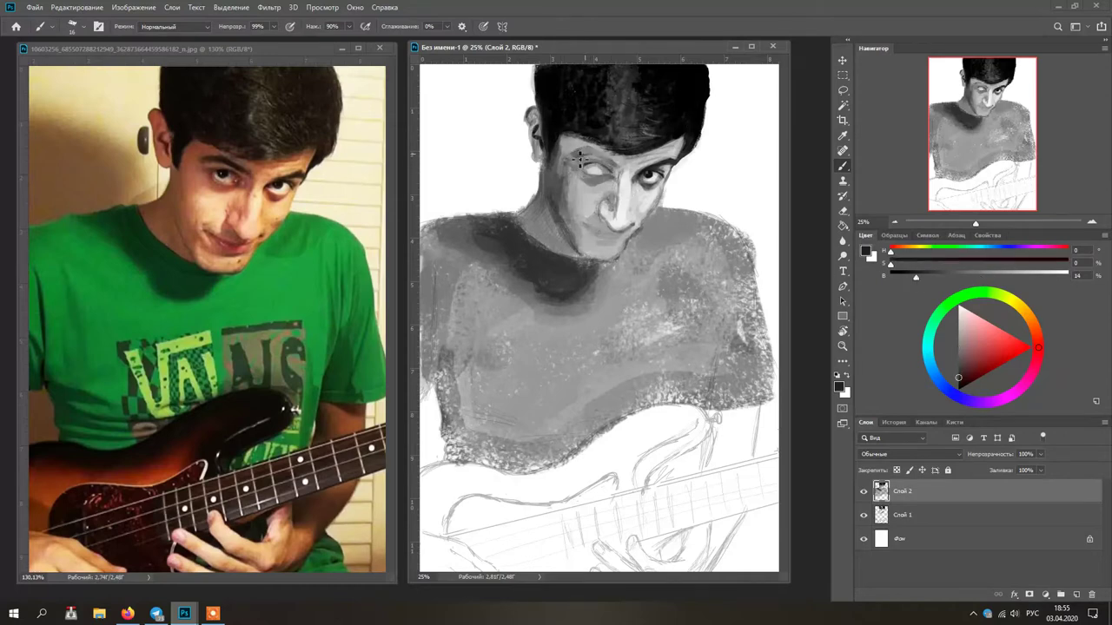
left_click(541, 223, "alt")
left_click(613, 163, "alt")
left_click(975, 276)
left_click(580, 158, "alt")
left_click(591, 153, "alt")
left_click(623, 166, "alt")
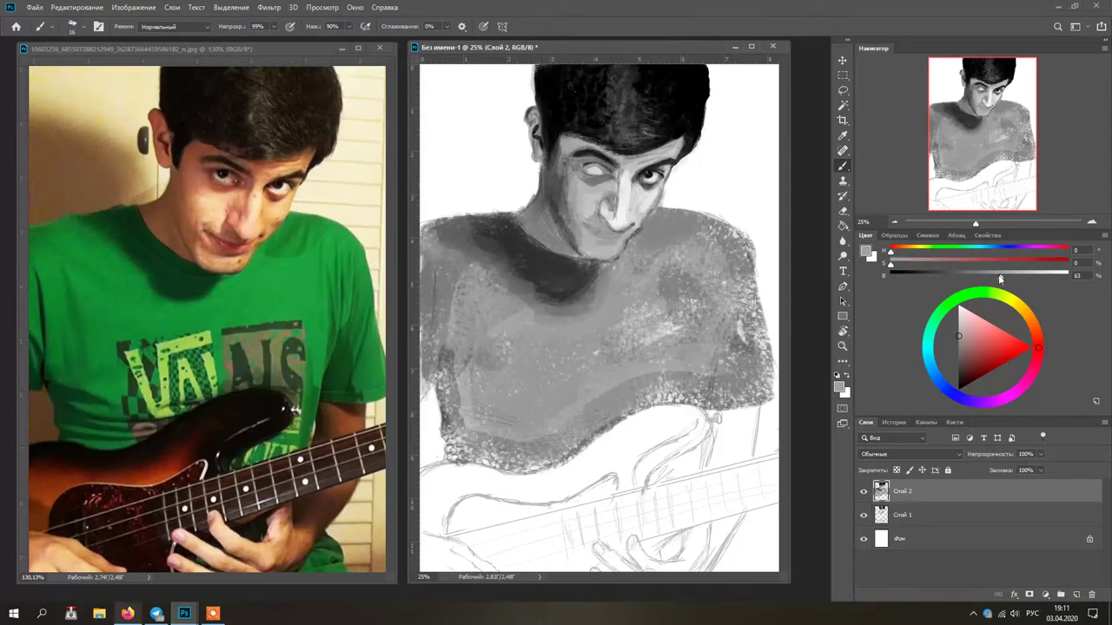
Enlarge the brush and smooth the man's left cheek along the face edge with a sampled light grey
left_click_drag(998, 274, 1034, 276)
left_click(642, 219, "alt")
key("bracketright")
key("bracketright")
key("bracketright")
key("bracketright")
key("bracketright")
key("bracketright")
key("bracketright")
left_click_drag(650, 200, 648, 223)
Shade the underside of the jaw and the neck with greys sampled from the chin and neck
left_click(601, 254, "alt")
mouse_move(617, 256)
left_mouse_down()
mouse_move(586, 265)
mouse_move(571, 213)
mouse_move(556, 246)
left_mouse_up()
left_click(582, 224, "alt")
left_click(562, 228, "alt")
left_click(556, 225, "alt")
Reduce the opacity of the sketch layer "Слой 1" and return to painting on "Слой 2"
left_click(862, 516)
left_click(862, 516)
left_click(921, 515)
left_click_drag(1040, 456, 1026, 469)
left_click(921, 493)
Blend the jawline, chin and mouth area with greys sampled from the lower face
left_click(560, 254, "alt")
mouse_move(569, 250)
left_mouse_down()
mouse_move(548, 233)
mouse_move(574, 253)
left_mouse_up()
left_click(607, 258, "alt")
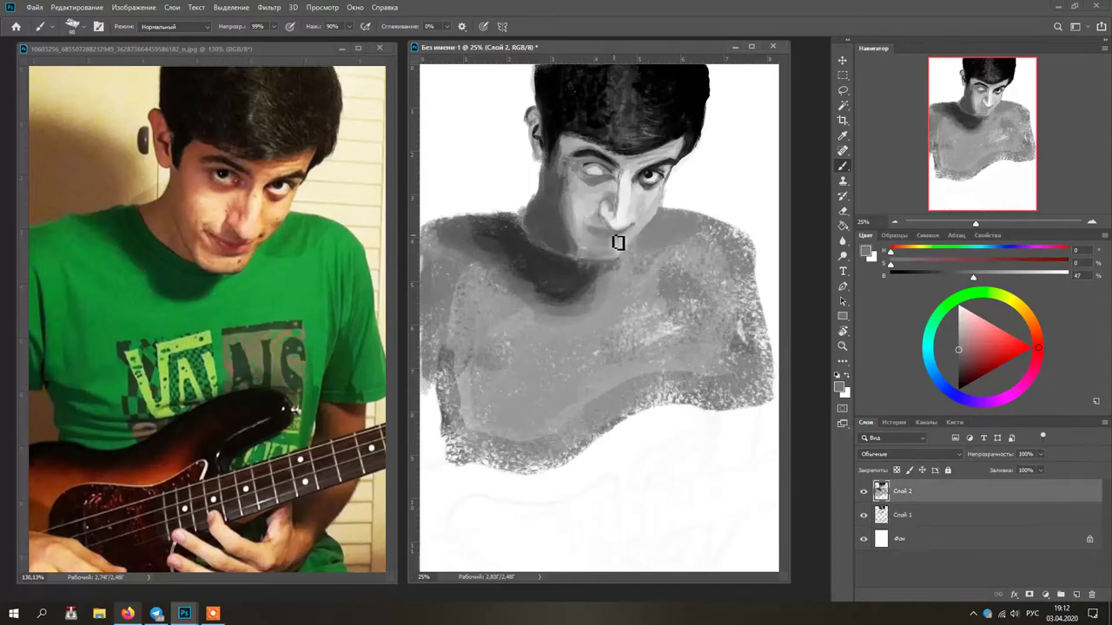
left_click(617, 242, "alt")
left_click(595, 238, "alt")
left_click(596, 231, "alt")
left_click(618, 260, "alt")
left_click(627, 239, "alt")
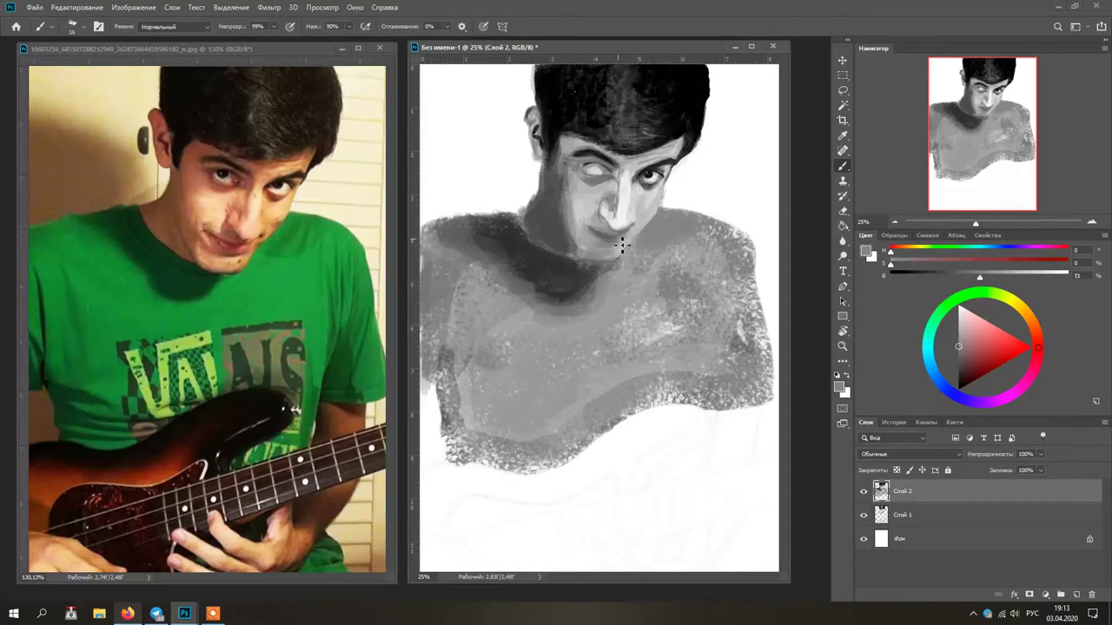
Cover the mouth and chin with a mid grey and smooth the cheek, nose and under-eye planes with sampled tones
left_click_drag(618, 229, 577, 244)
mouse_move(561, 169)
left_mouse_down()
mouse_move(564, 221)
mouse_move(599, 212)
left_mouse_up()
left_click(604, 182, "alt")
left_click(607, 217, "alt")
left_click_drag(592, 173, 661, 172)
left_click(624, 197, "alt")
mouse_move(1004, 277)
left_mouse_down()
mouse_move(916, 276)
mouse_move(1032, 274)
left_mouse_up()
Retouch the outer edges of the hair on both sides of the head with a sampled tone
left_click(682, 171, "alt")
left_click_drag(697, 144, 711, 72)
left_click_drag(534, 94, 538, 66)
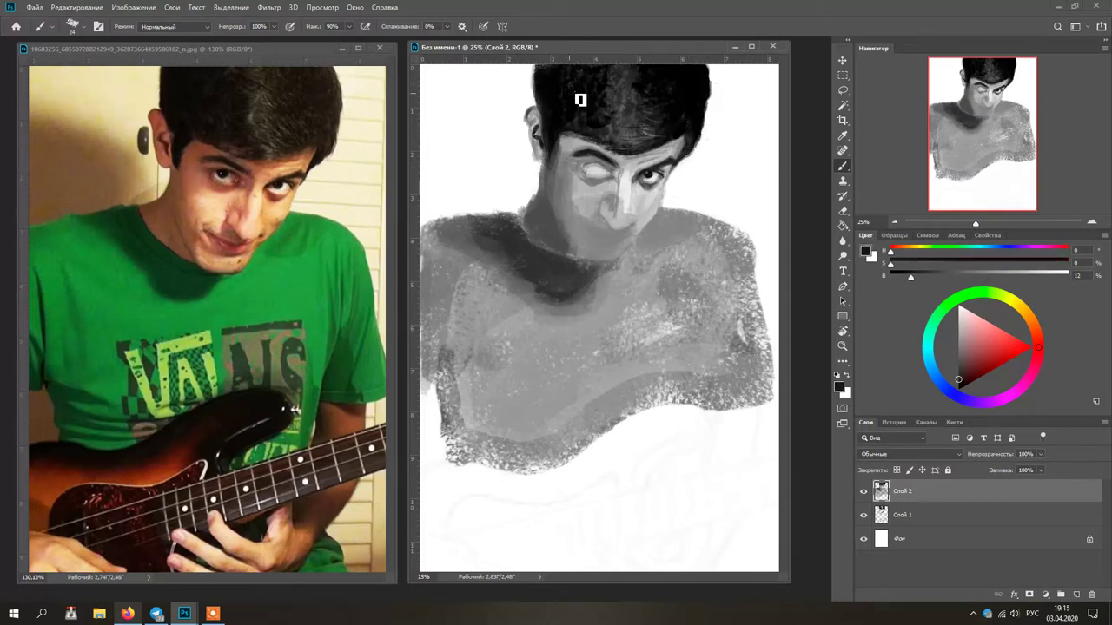
Rework the fringe and the hair at the man's right temple with sampled dark tones
left_click_drag(910, 278, 897, 277)
left_click(608, 271, "alt")
left_click(605, 271, "alt")
mouse_move(596, 127)
left_mouse_down()
mouse_move(595, 140)
mouse_move(633, 166)
mouse_move(584, 153)
left_mouse_up()
left_click(572, 141, "alt")
mouse_move(543, 122)
left_mouse_down()
mouse_move(542, 151)
mouse_move(600, 176)
left_mouse_up()
Paint the man's right eye, alternating near-black for the iris and lids with light grey for the white
left_click(899, 277)
left_click_drag(912, 276, 1034, 276)
left_click(596, 179, "alt")
left_click_drag(592, 176, 603, 177)
left_click_drag(1008, 276, 902, 276)
left_click_drag(596, 176, 591, 165)
left_click_drag(902, 276, 1022, 276)
left_click_drag(582, 167, 599, 168)
Refine the upper lid and inner corner of the man's right eye with tones sampled around it
left_click(592, 166, "alt")
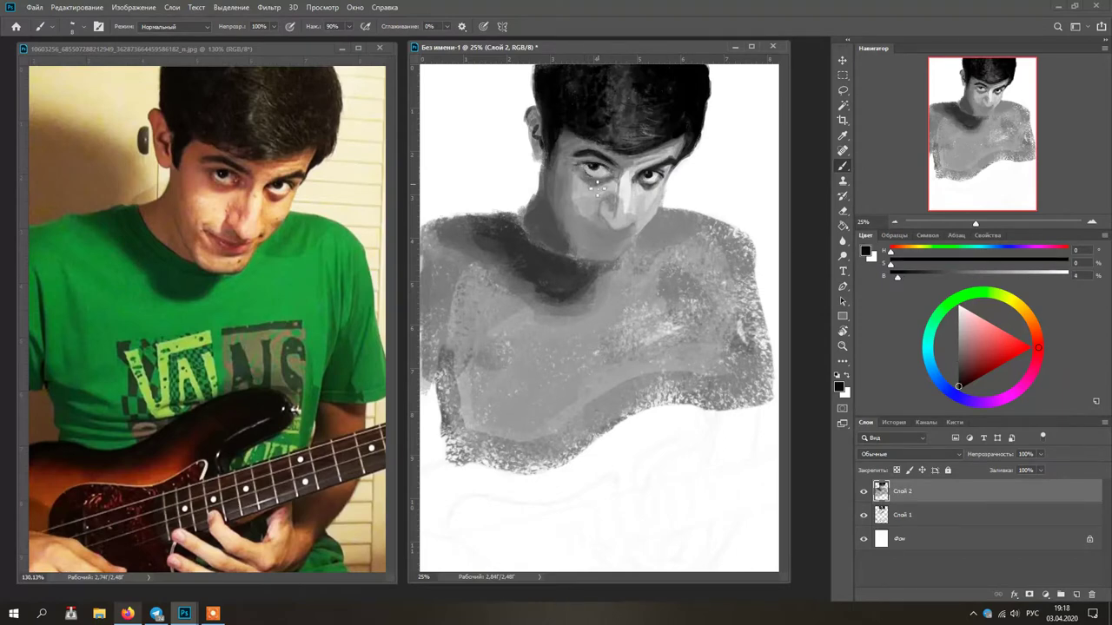
left_click(602, 161, "alt")
mouse_move(610, 163)
left_mouse_down()
mouse_move(619, 163)
mouse_move(606, 171)
left_mouse_up()
left_click(603, 176, "alt")
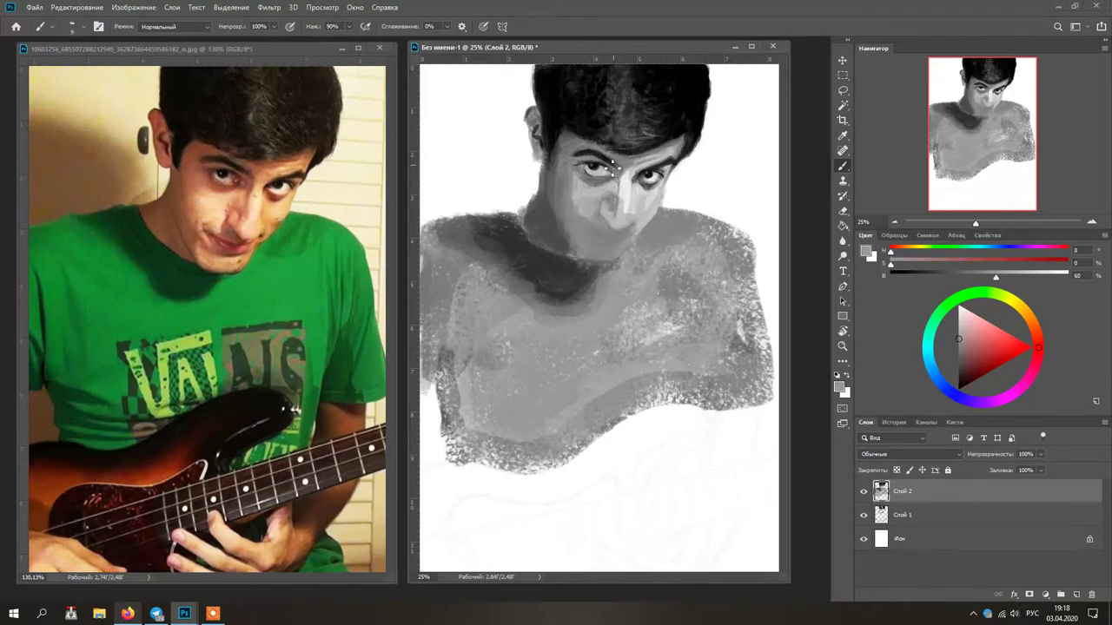
Darken the iris, lids and inner corner of the man's right eye with 13% brightness grey and sampled near-black tones
left_click(912, 275)
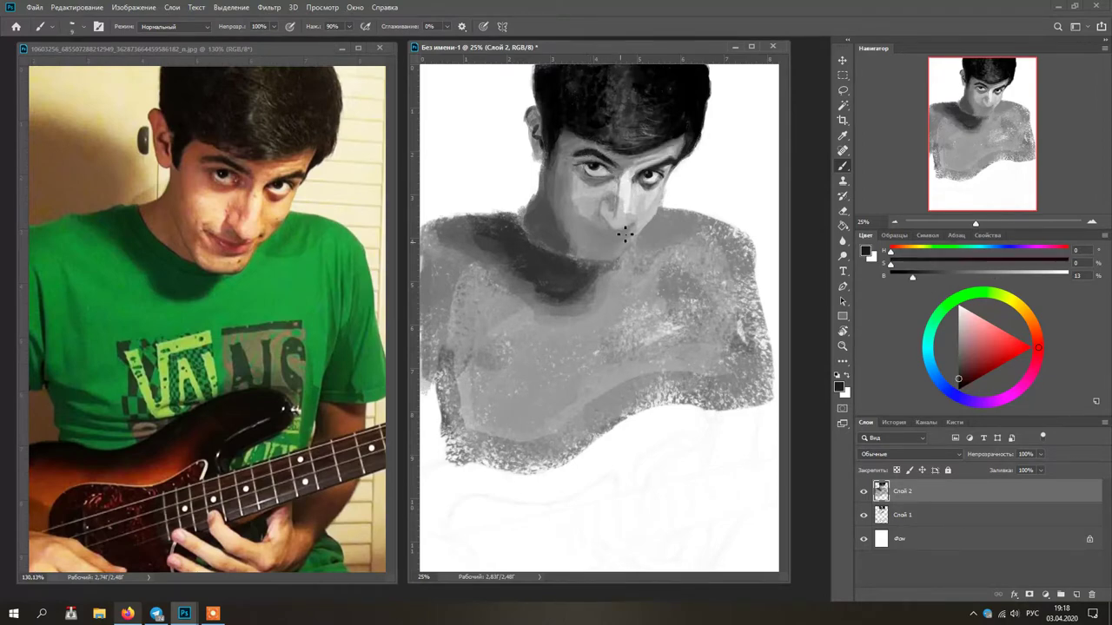
left_click(601, 170, "alt")
mouse_move(599, 172)
left_mouse_down()
mouse_move(593, 179)
mouse_move(608, 178)
left_mouse_up()
left_click(547, 249, "alt")
left_click(596, 173, "alt")
left_click(594, 170, "alt")
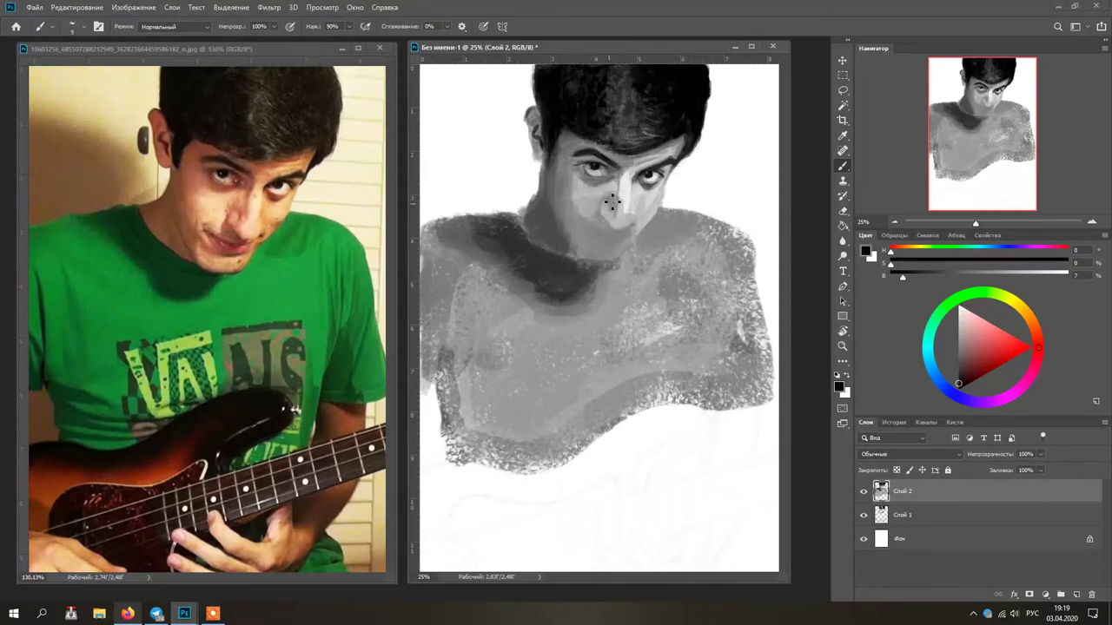
left_click(591, 174, "alt")
left_click(596, 172, "alt")
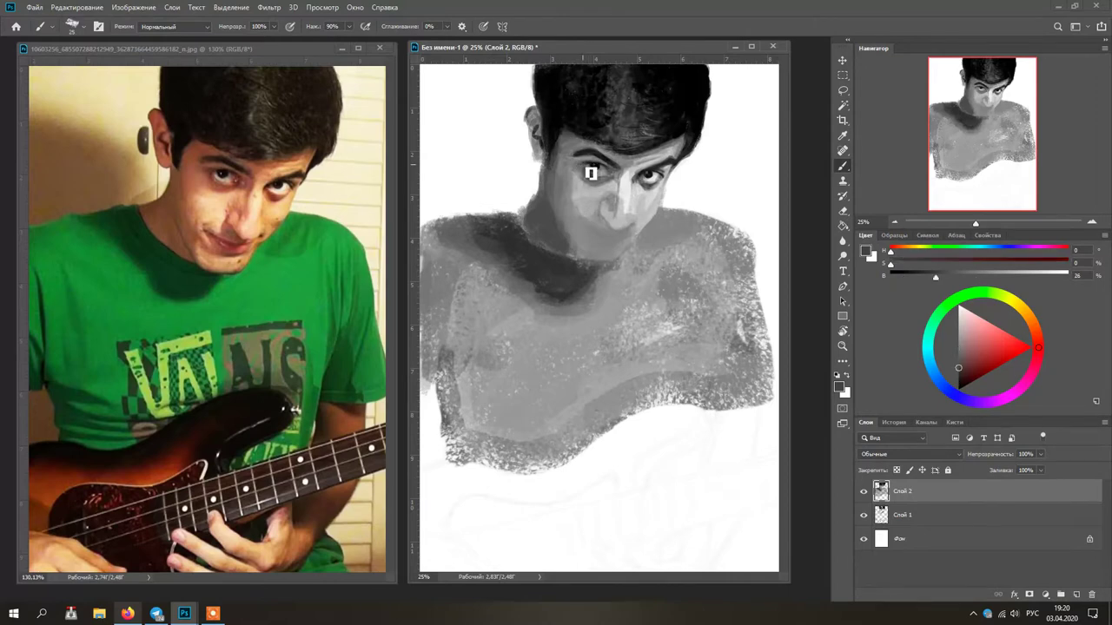
Refine the lower lid and white of the man's right eye, alternating sampled dark tones with light grey at 85% brightness
left_click(599, 170, "alt")
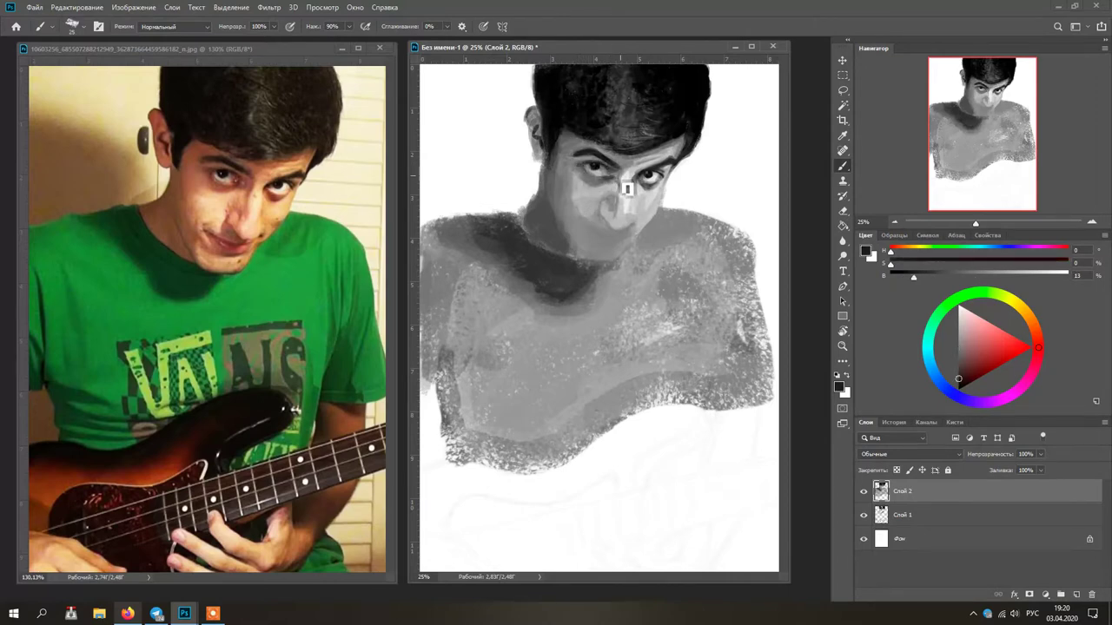
left_click(602, 181, "alt")
left_click_drag(1015, 275, 1039, 275)
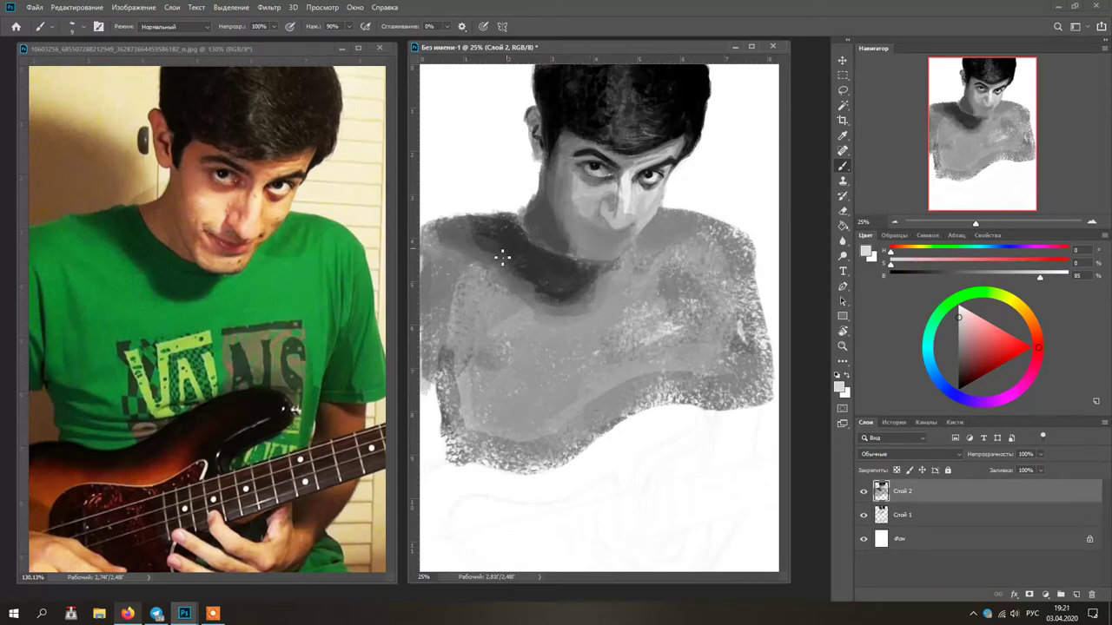
left_click(897, 276)
left_click(604, 167, "alt")
left_click(597, 198, "alt")
left_click(648, 179, "alt")
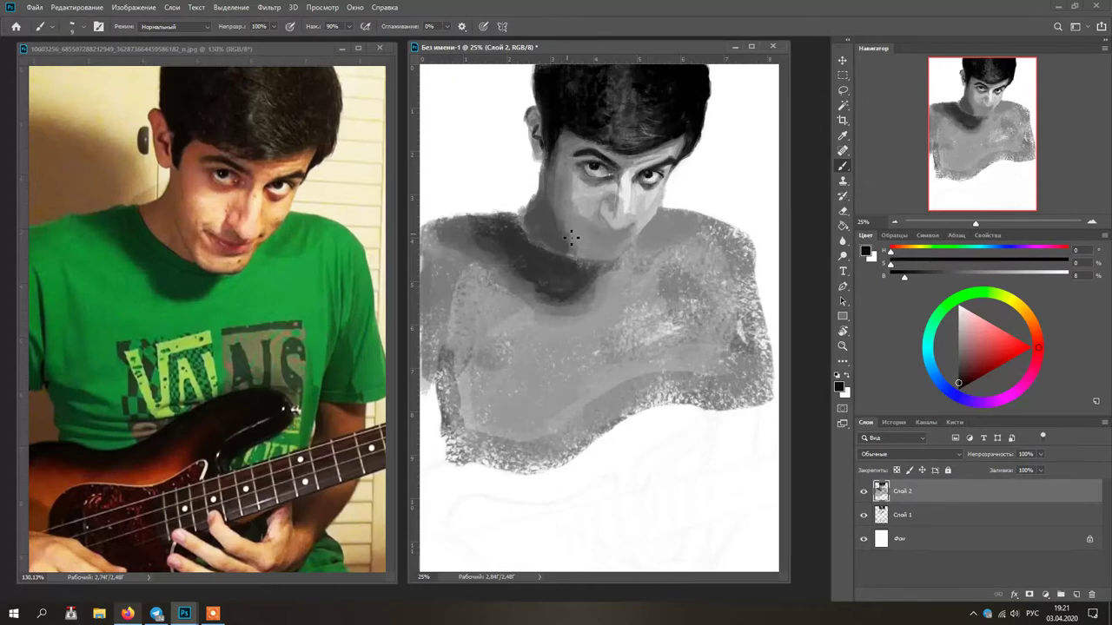
Blend the skin between the inner corner of the man's right eye and the nose bridge with sampled greys
left_click(598, 166, "alt")
key(".")
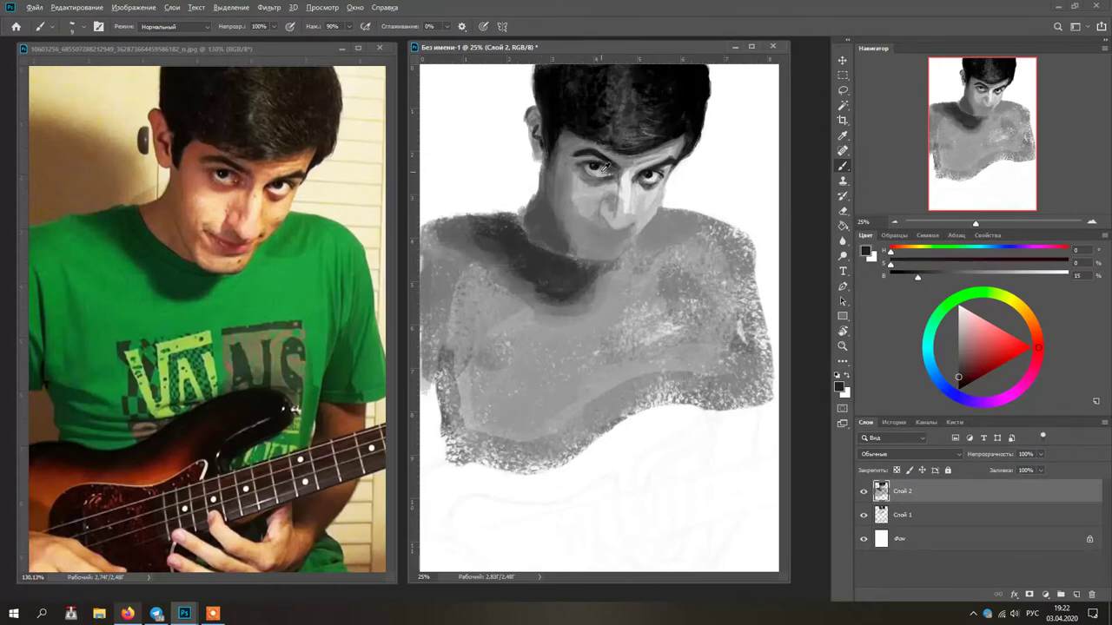
left_click(618, 178, "alt")
left_click_drag(603, 183, 612, 177)
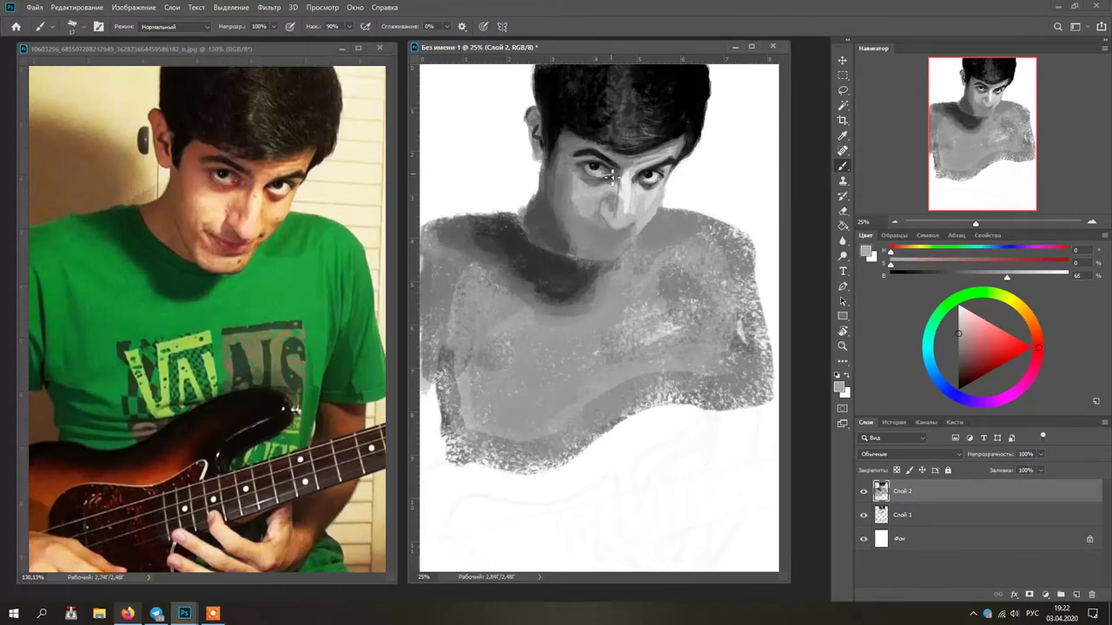
left_click(608, 171, "alt")
left_click(611, 181, "alt")
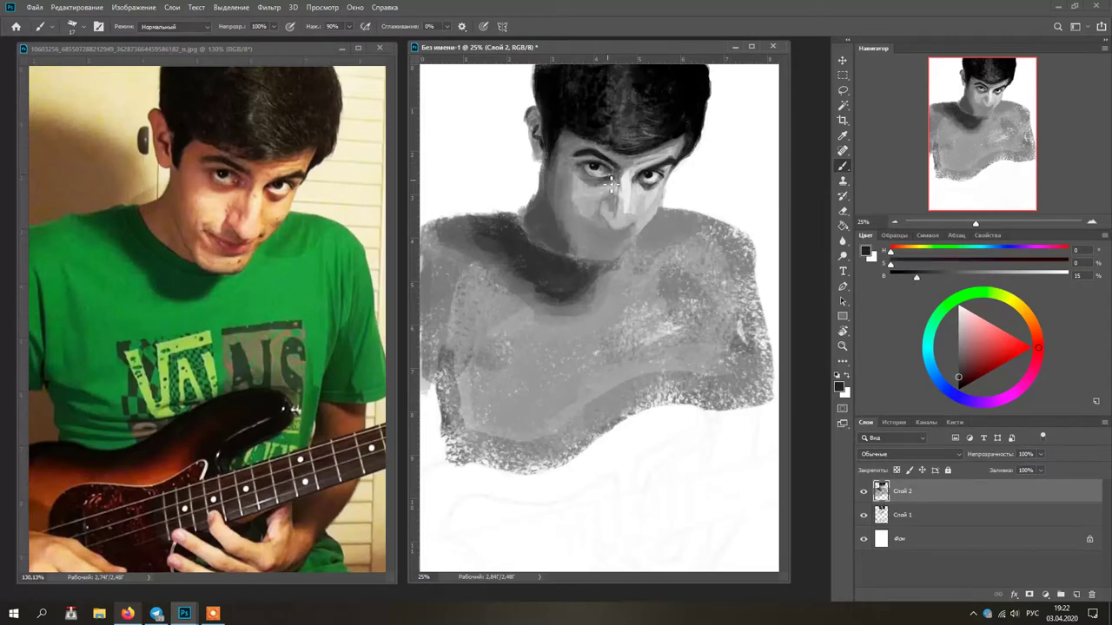
Paint the skin fold beneath the man's right eye with mid-grey and sampled tones
left_click(976, 275)
left_click(920, 276)
left_click(600, 181, "alt")
left_click_drag(607, 182, 590, 188)
left_click(592, 188, "alt")
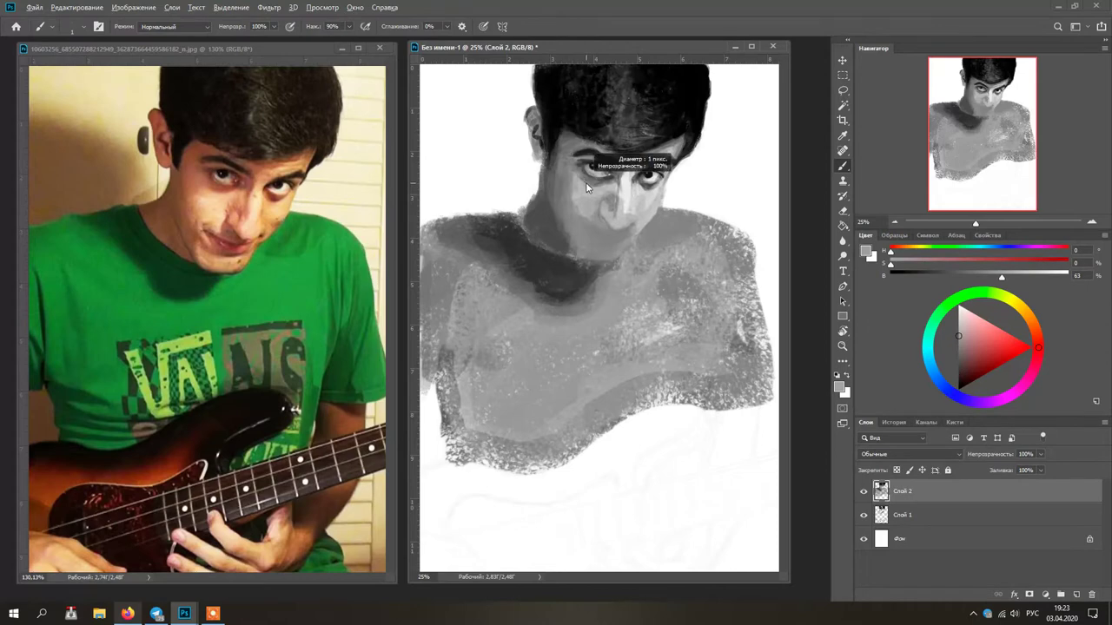
left_click(586, 167, "alt")
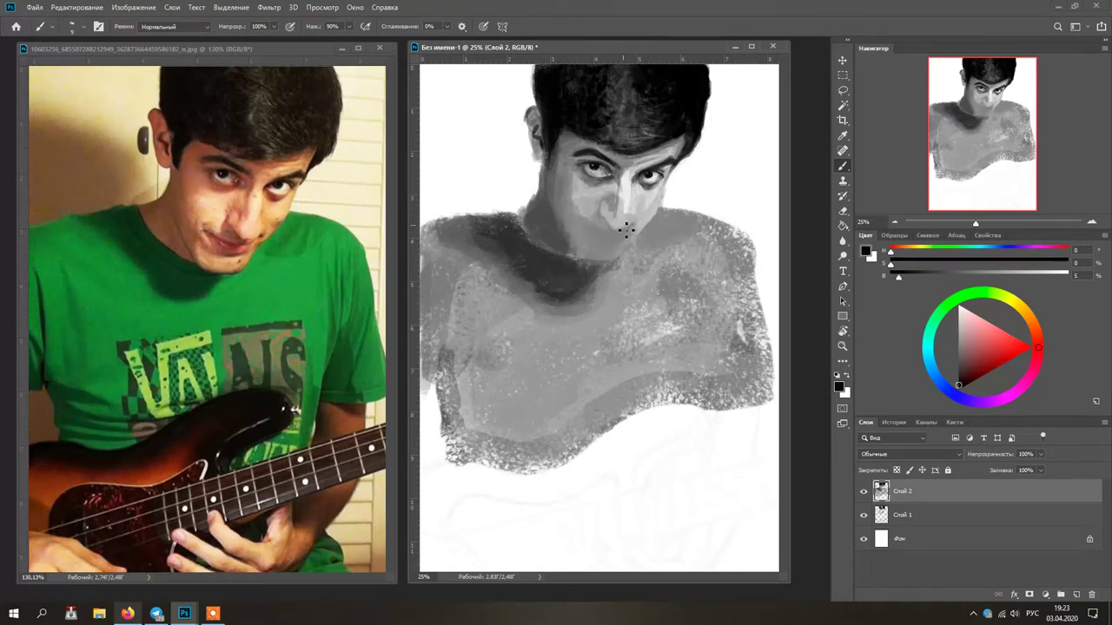
Switch to another brush and shade the outer corner and lower lid of the man's right eye, choosing dark grey at 18% brightness
right_click(570, 195)
left_click(610, 274)
left_click(607, 176)
left_click(601, 177, "alt")
left_click(577, 182, "alt")
left_click(584, 170, "alt")
left_click_drag(582, 173, 590, 188)
left_click_drag(938, 277, 923, 282)
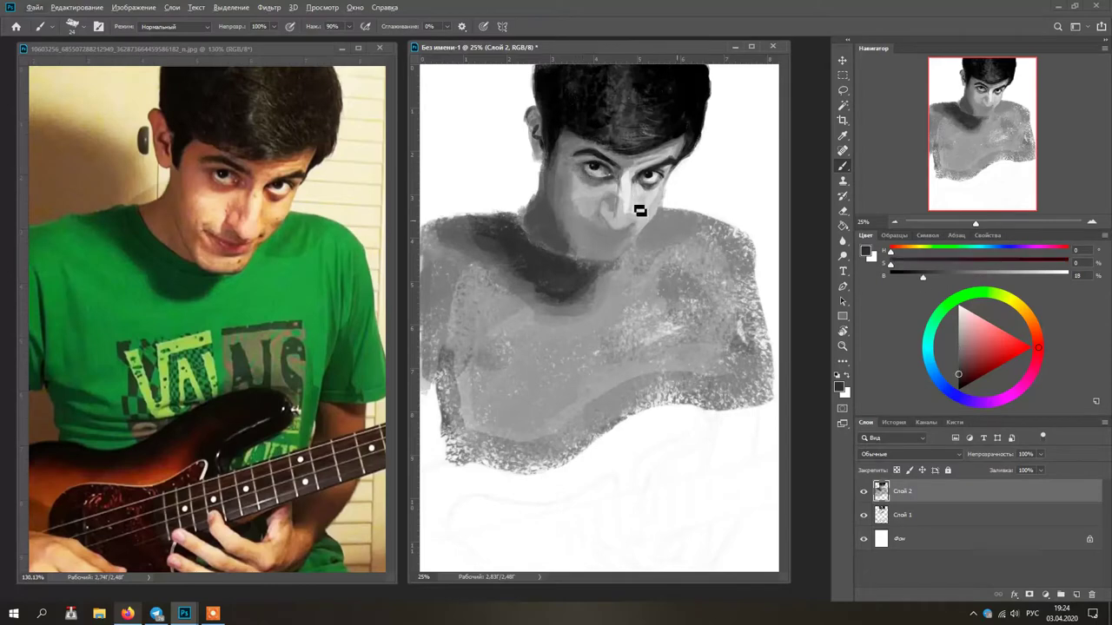
Rework the iris and upper lid crease of the man's right eye with tones sampled from the eye and nose
left_click(587, 172, "alt")
left_click(596, 159, "alt")
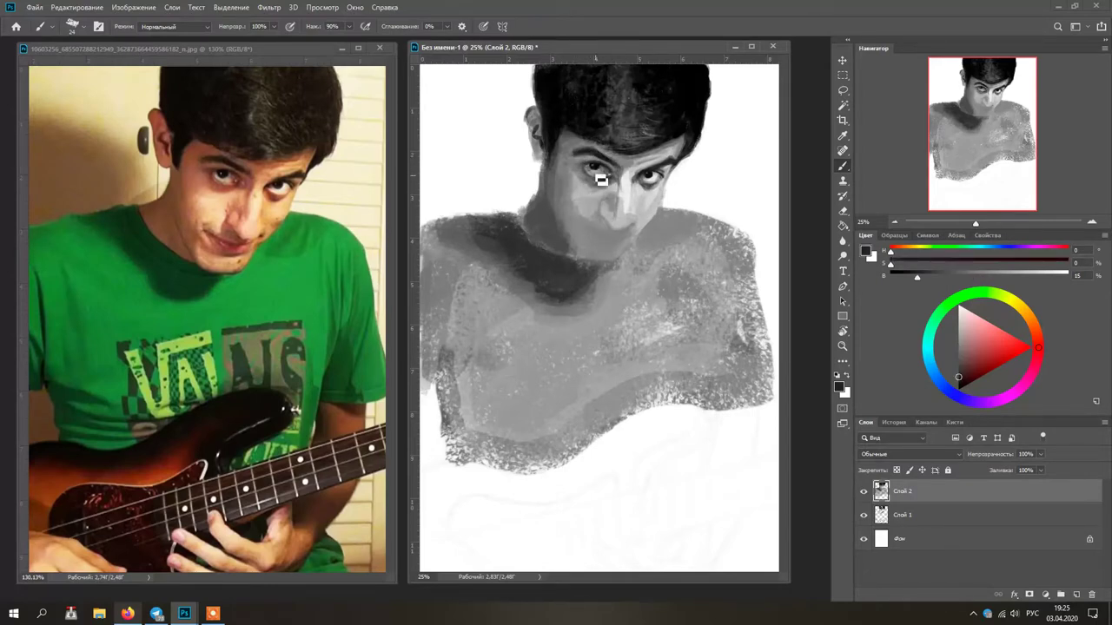
left_click(617, 198, "alt")
left_click(597, 170, "alt")
left_click(595, 165, "alt")
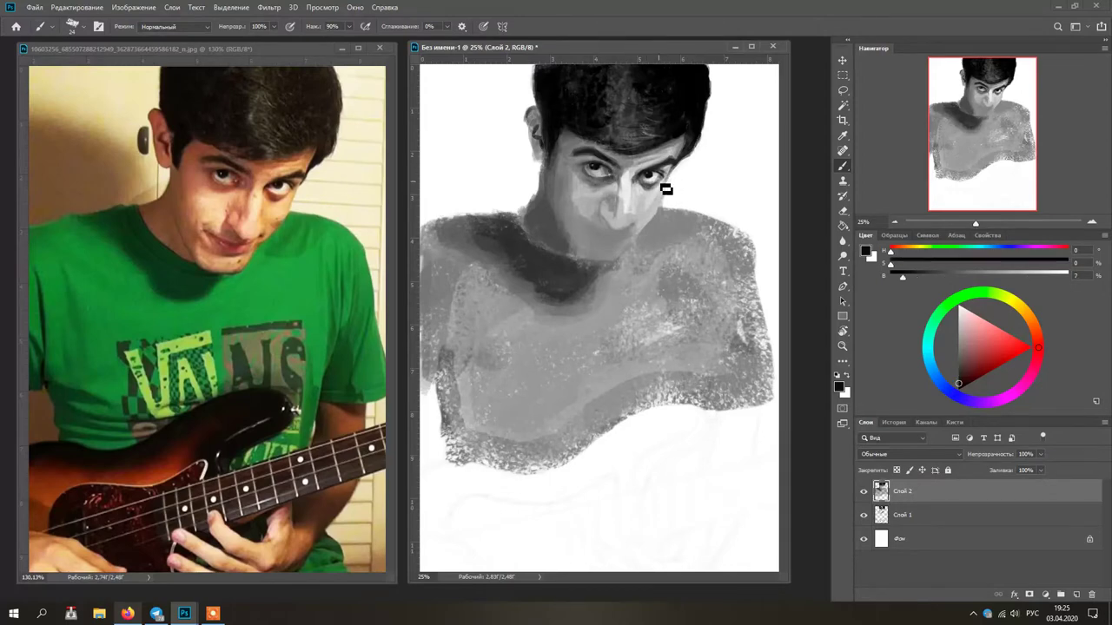
left_click(620, 173, "alt")
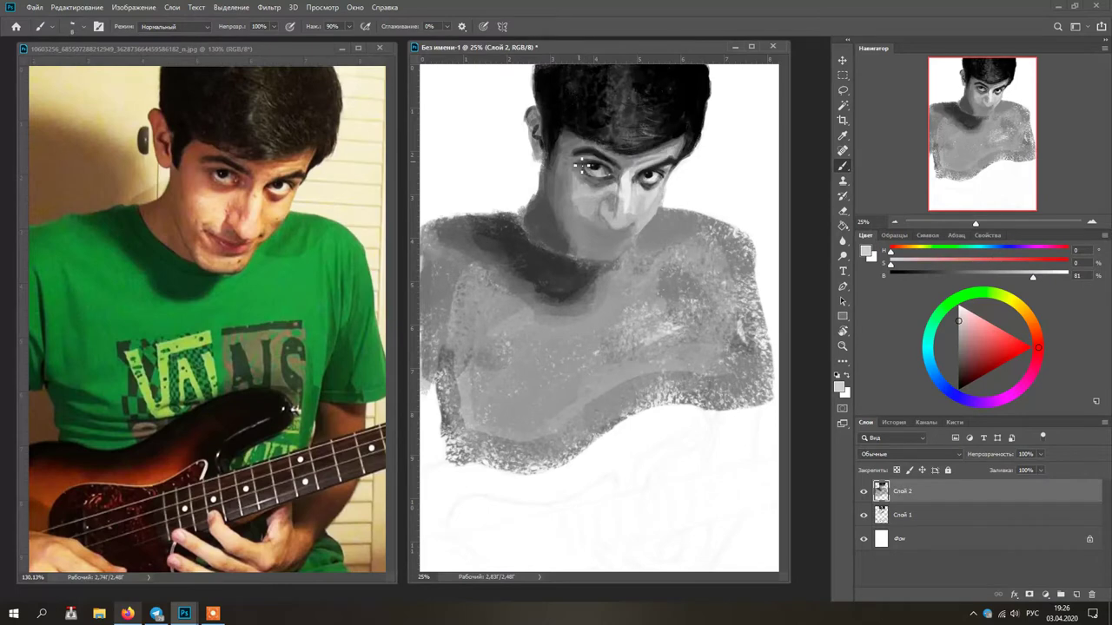
left_click(581, 163, "alt")
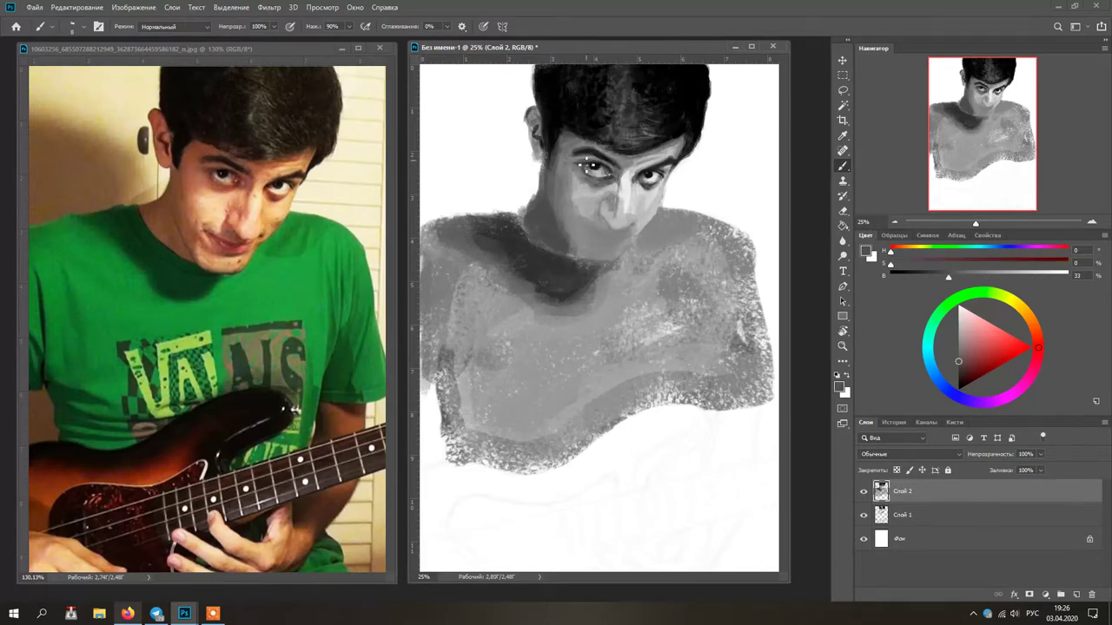
left_click(606, 179, "alt")
Refine the tear duct area of the man's right eye with the Brush, using tones sampled around the inner corner
key("l")
key("b")
left_click(615, 176, "alt")
left_click(617, 174, "alt")
left_click(614, 170, "alt")
left_click(604, 173, "alt")
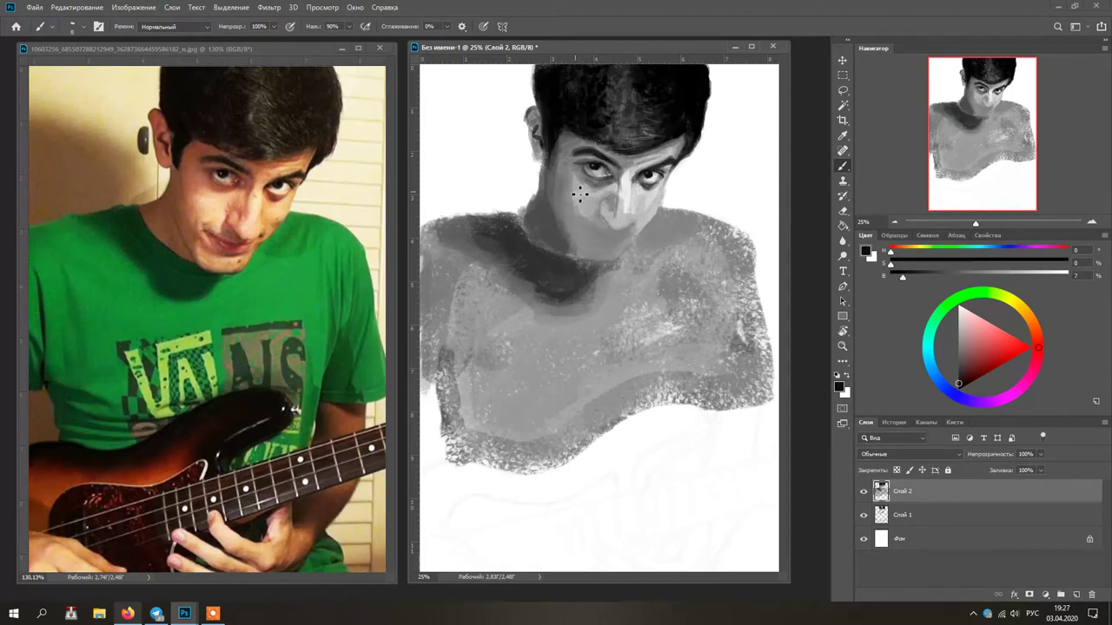
left_click(598, 176, "alt")
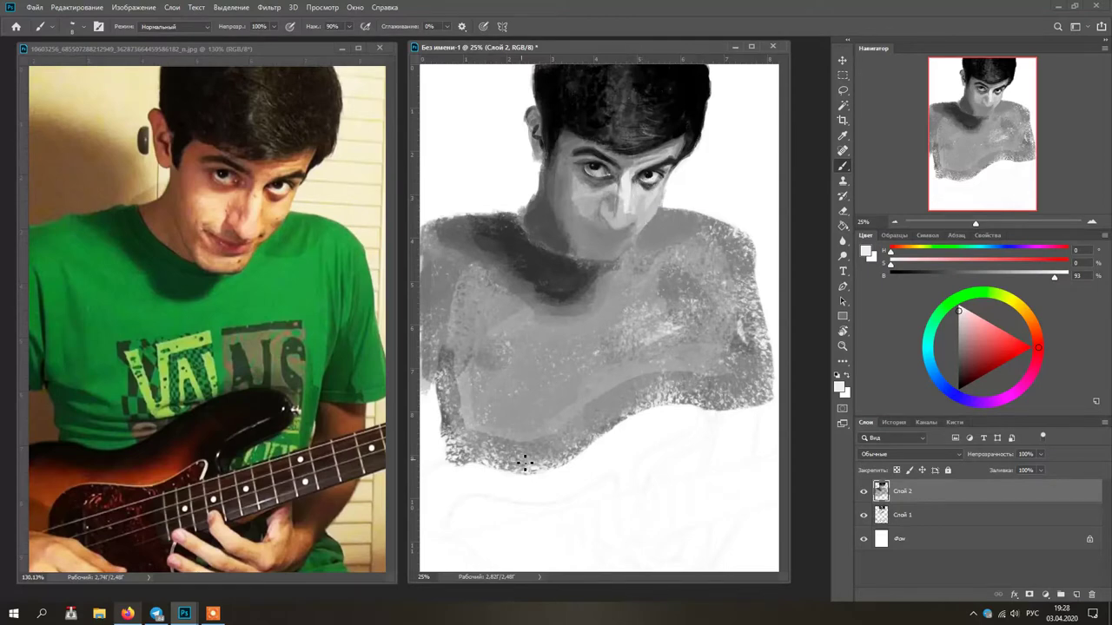
Touch up the upper lid of the man's right eye and the outer end of its eyebrow with sampled greys
left_click(590, 162, "alt")
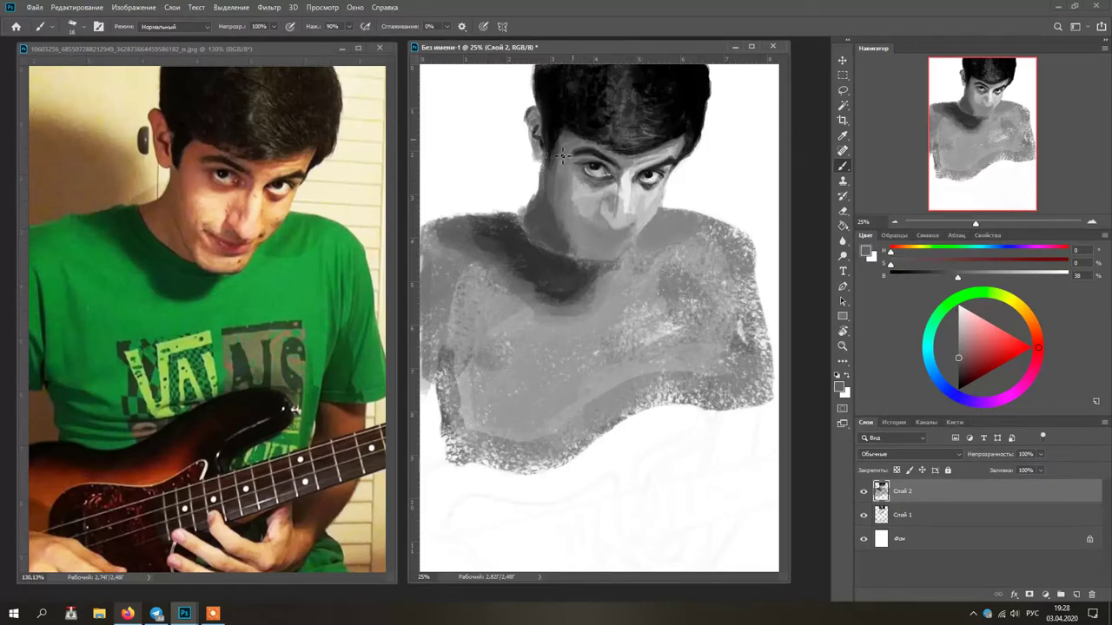
left_click(629, 174, "alt")
left_click(637, 161, "alt")
left_click(596, 172, "alt")
left_click(567, 155, "alt")
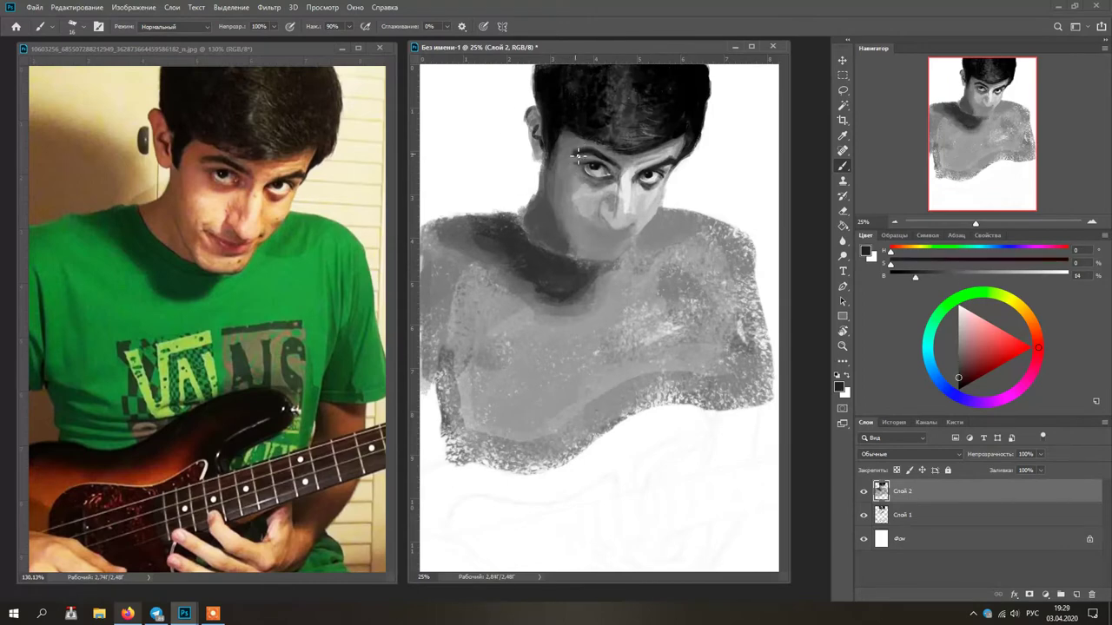
Soften the shadow under the man's right eye with tones sampled from the lower lid and cheek
left_click(605, 179, "alt")
left_click(597, 182, "alt")
left_click(591, 173, "alt")
left_click(599, 181, "alt")
left_click(601, 180, "alt")
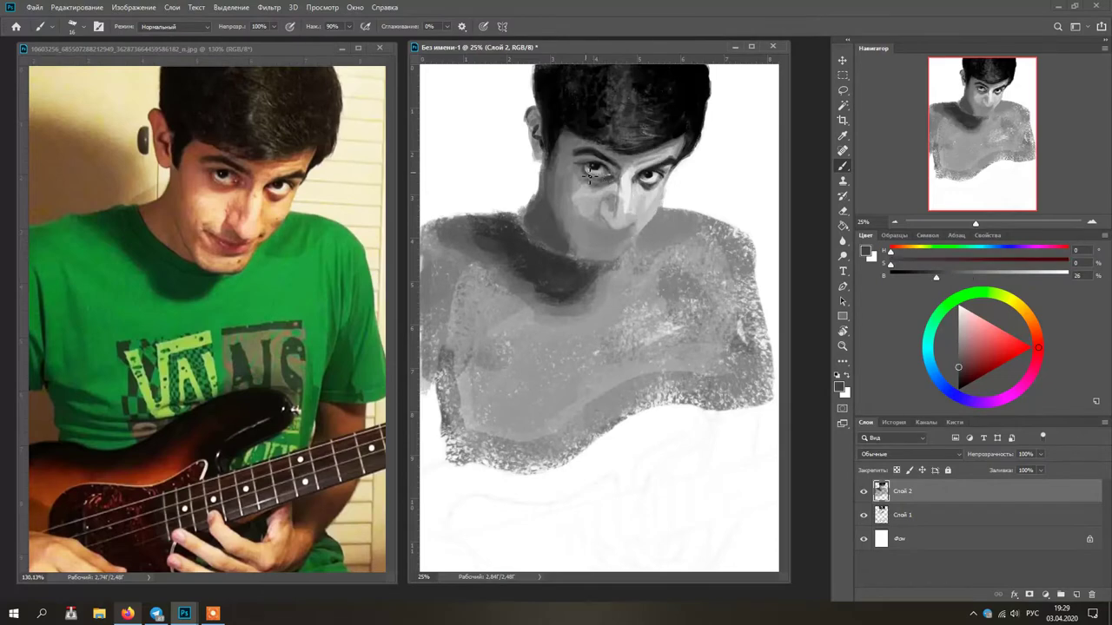
left_click(603, 178, "alt")
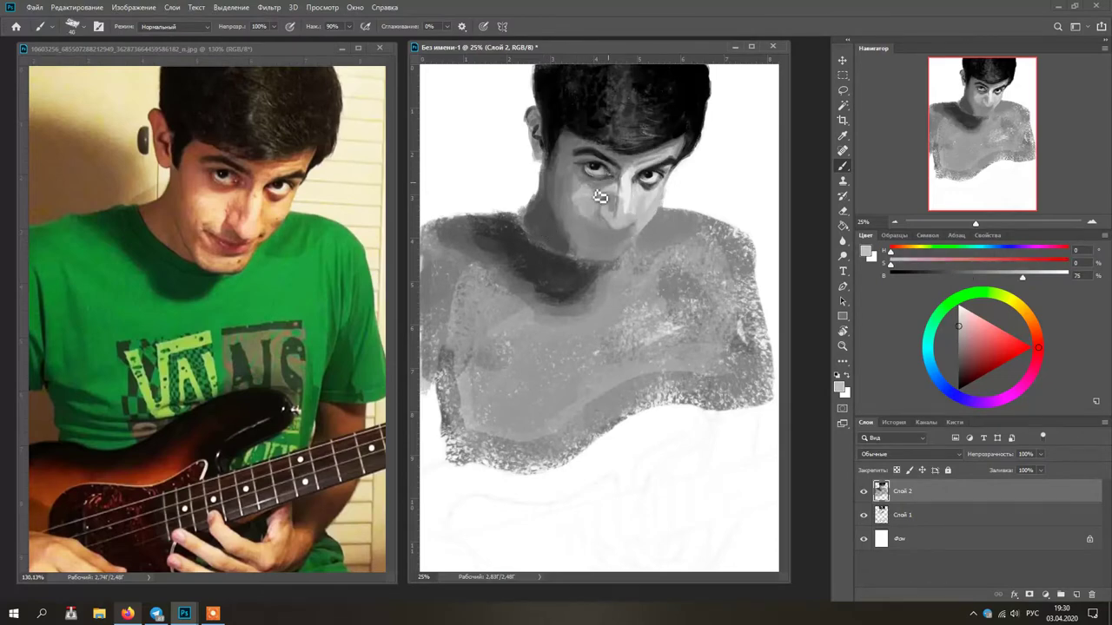
left_click(607, 184, "alt")
left_click(608, 193, "alt")
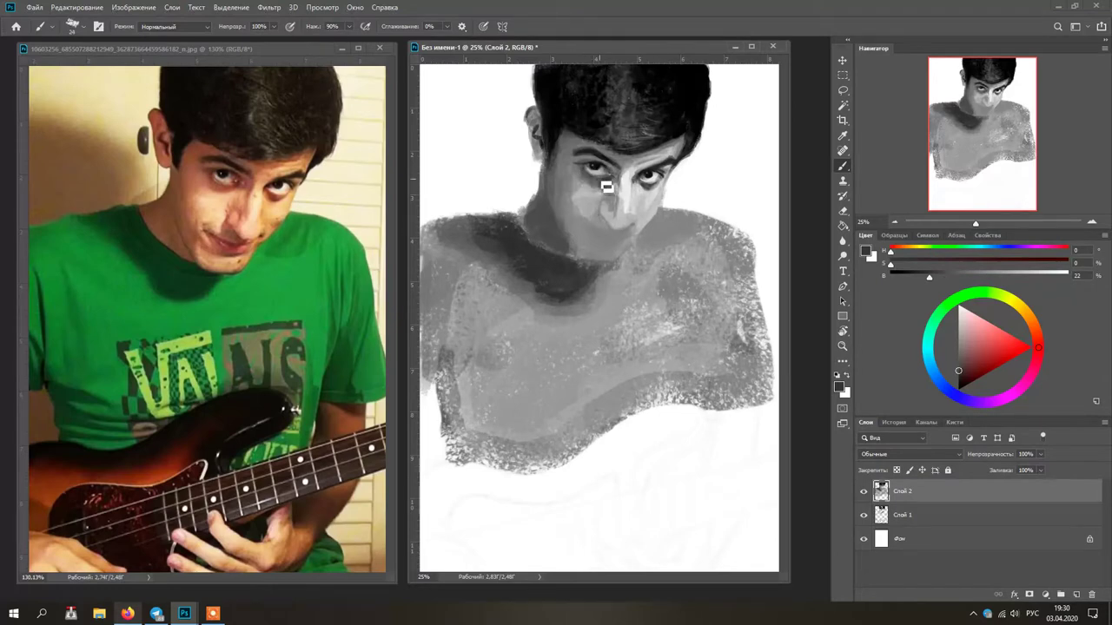
Retouch the lower edge of the man's right eye with sampled tones and enlarge the brush
left_click(586, 177, "alt")
left_click(591, 174, "alt")
left_click(605, 171, "alt")
key("]")
key("]")
key("]")
key("]")
key("]")
key("]")
key("]")
key("]")
key("]")
key("]")
key("]")
key("]")
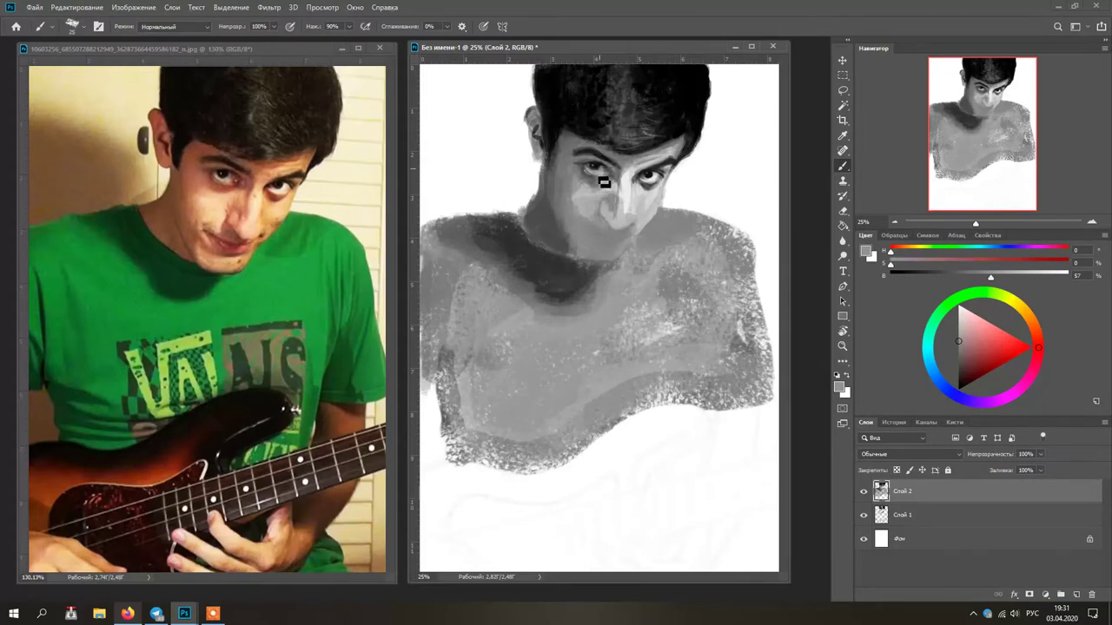
Blend the lower lid of the man's right eye into the upper cheek with sampled mid and light greys
left_click(604, 177, "alt")
right_click(571, 205)
key("Return")
left_click(604, 177, "alt")
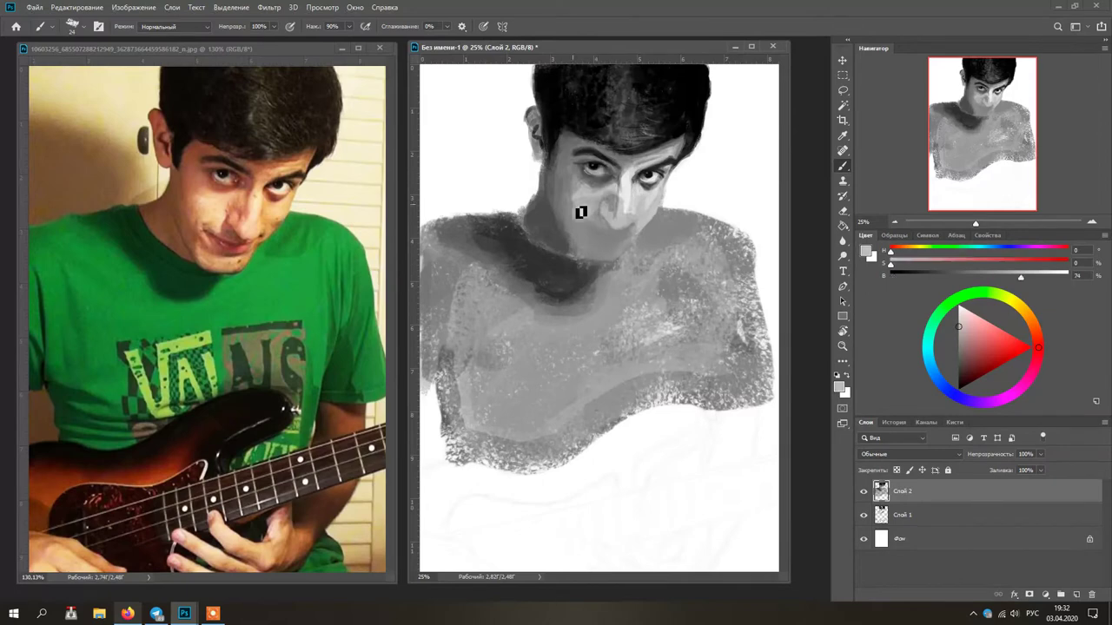
left_click(602, 195, "alt")
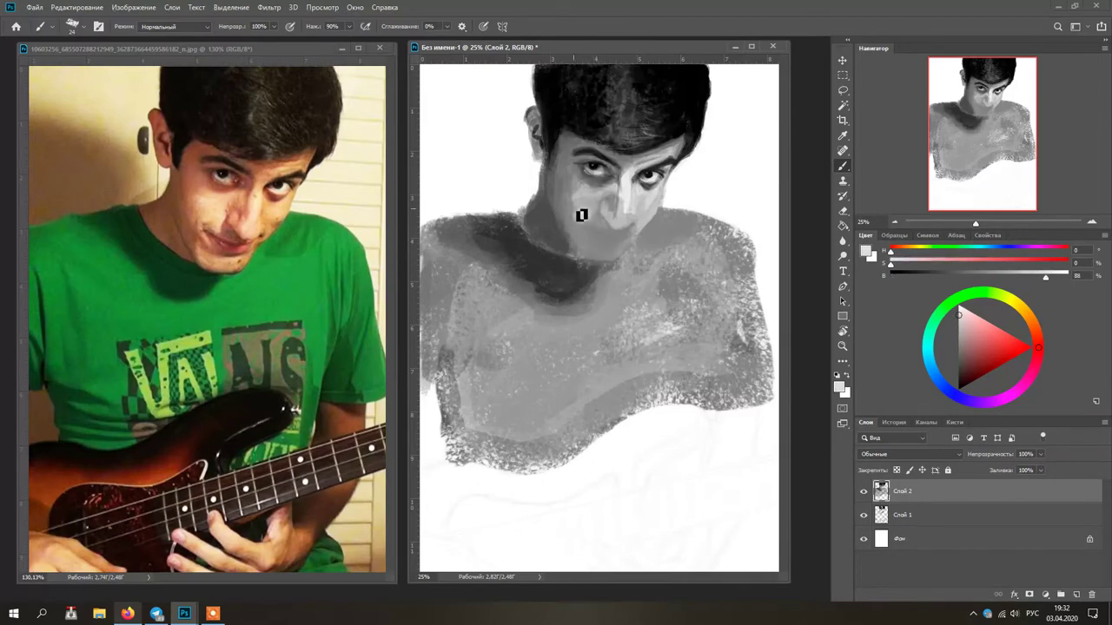
left_click(599, 188, "alt")
right_click(605, 179, "alt")
Refine the man's right eyebrow with tones sampled from the brow and the skin around it
left_click(576, 168, "alt")
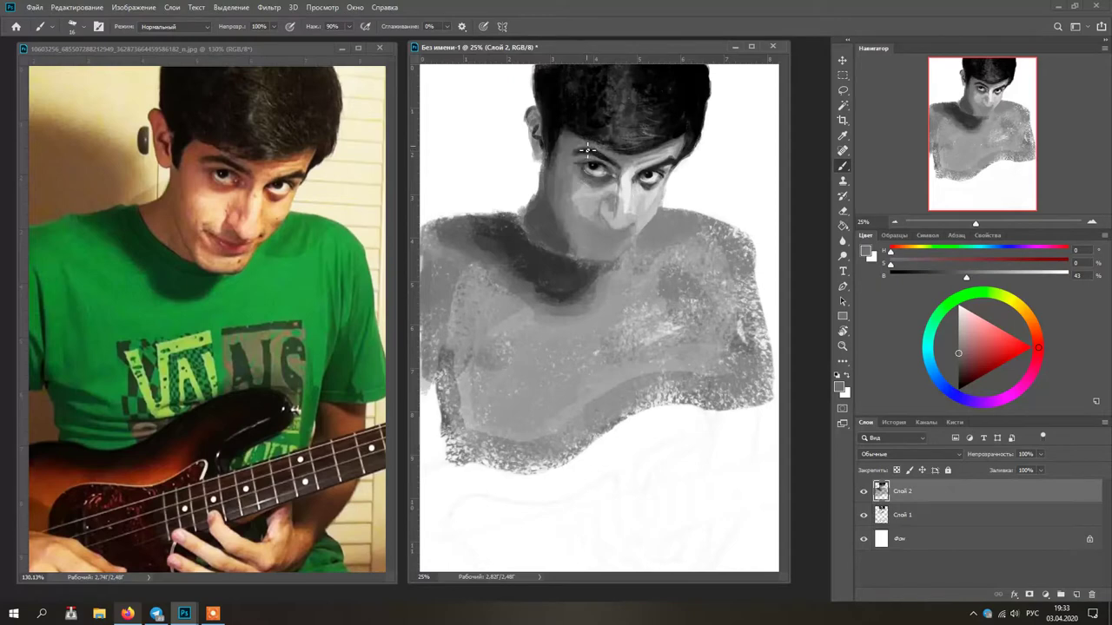
left_click(584, 149, "alt")
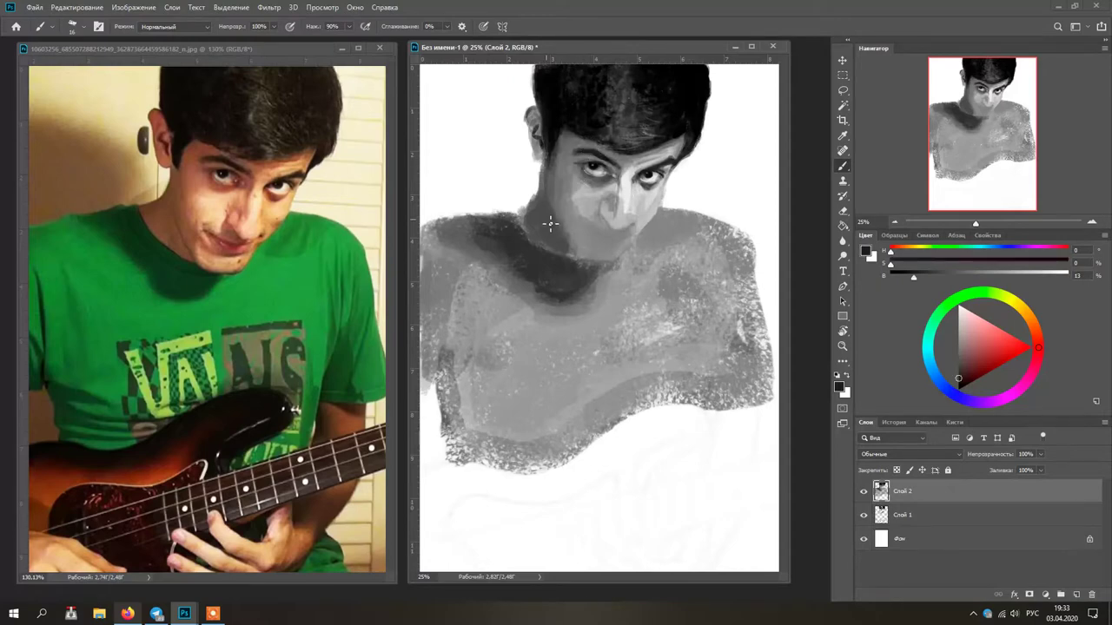
left_click(600, 155, "alt")
Reshape the highlights and shadows along the nose bridge with light and mid greys sampled from the nose and lower face
left_click_drag(617, 209, 626, 207)
left_click(625, 190, "alt")
left_click(622, 227, "alt")
left_click(620, 199, "alt")
left_click(610, 196, "alt")
left_click(631, 187, "alt")
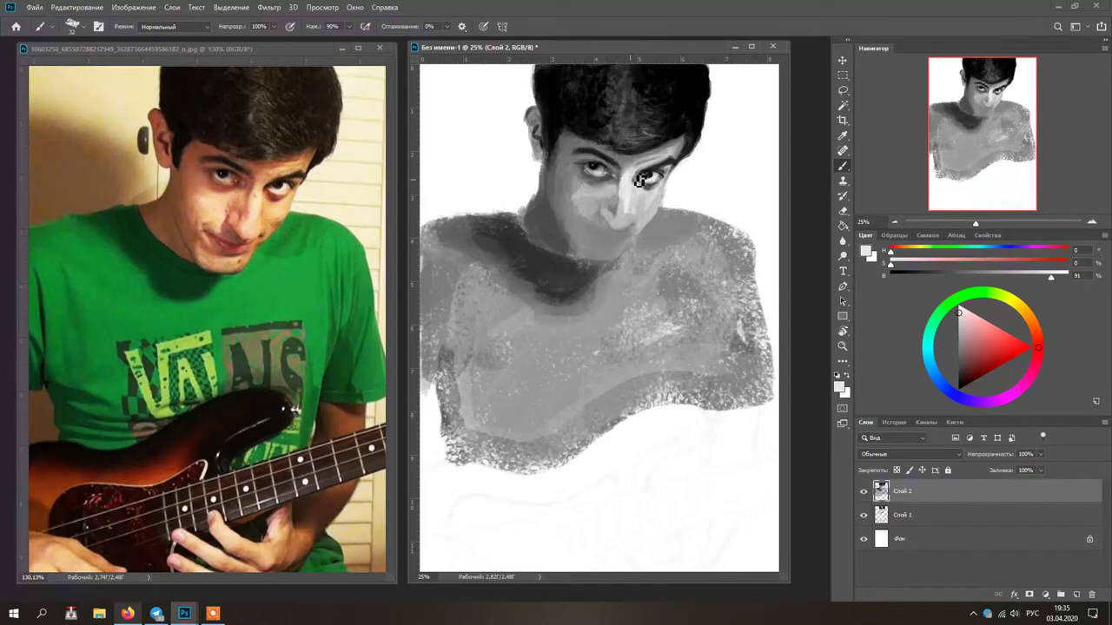
left_click(620, 241, "alt")
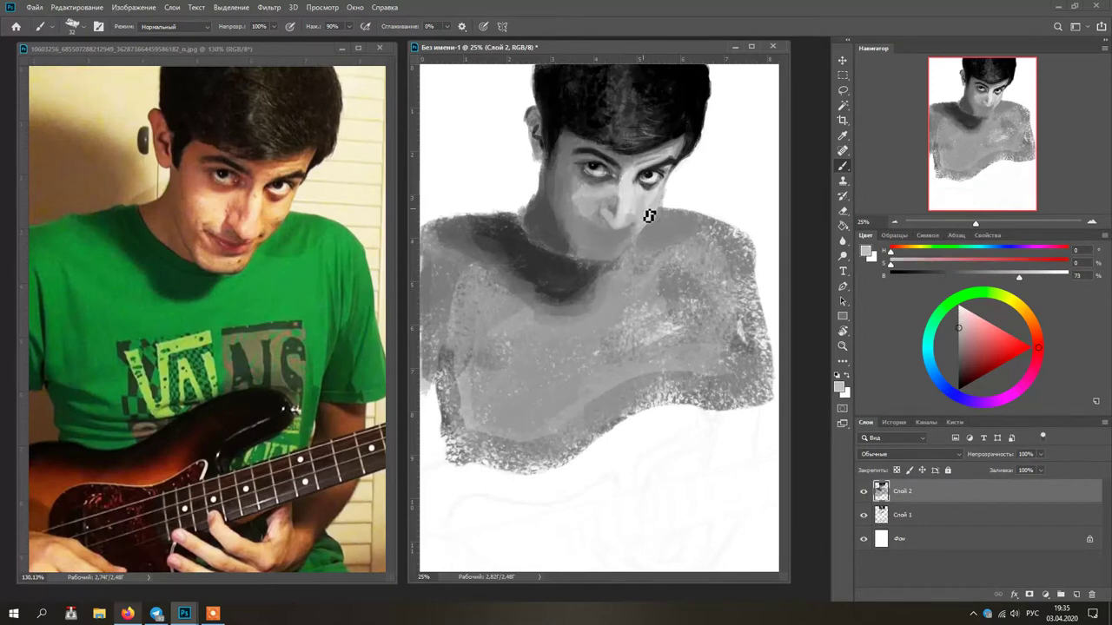
Rework the iris and both lids of the man's right eye with sampled tones, reducing the brush size
left_click(601, 172, "alt")
left_click(595, 176, "alt")
left_click(598, 177, "alt")
left_click(602, 172, "alt")
left_click(589, 166, "alt")
left_click(599, 173, "alt")
left_click(583, 166, "alt")
left_click(590, 164, "alt")
key("bracketleft")
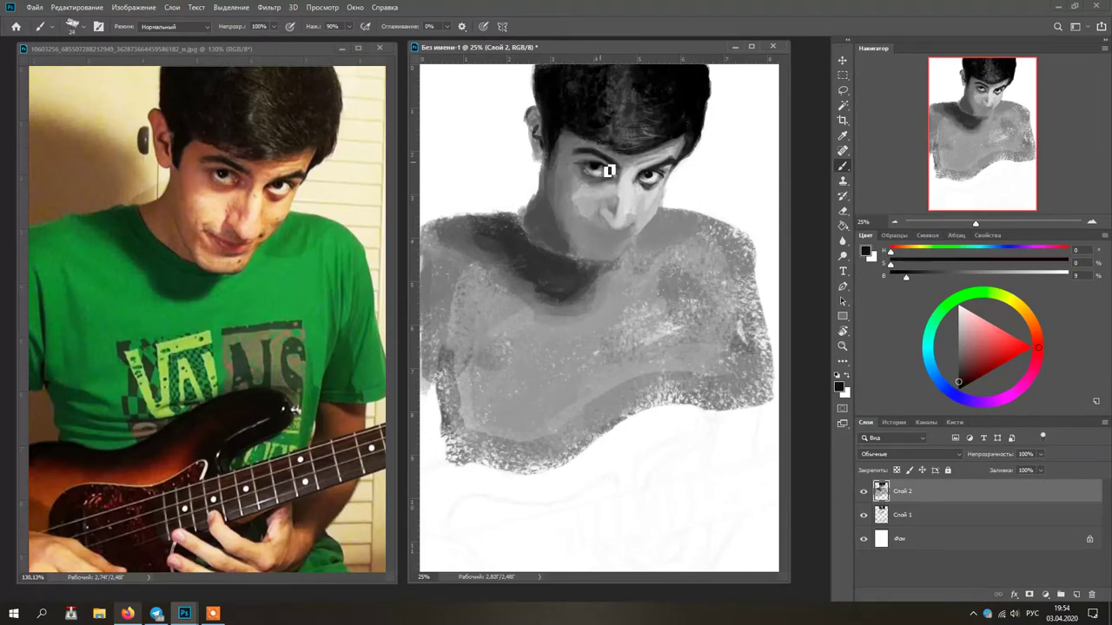
Detail the outer corner, iris and lower lid of the man's right eye with a smaller brush and sampled dark and light tones
left_click(589, 170, "alt")
left_click(587, 172, "alt")
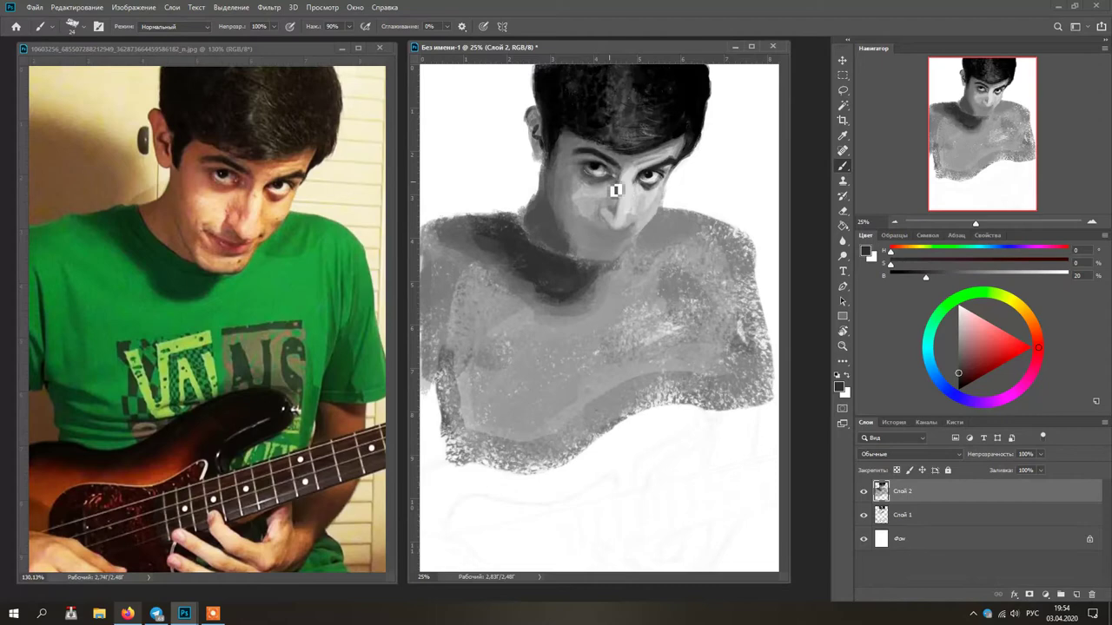
left_click(590, 178, "alt")
key("bracketleft")
left_click(583, 167, "alt")
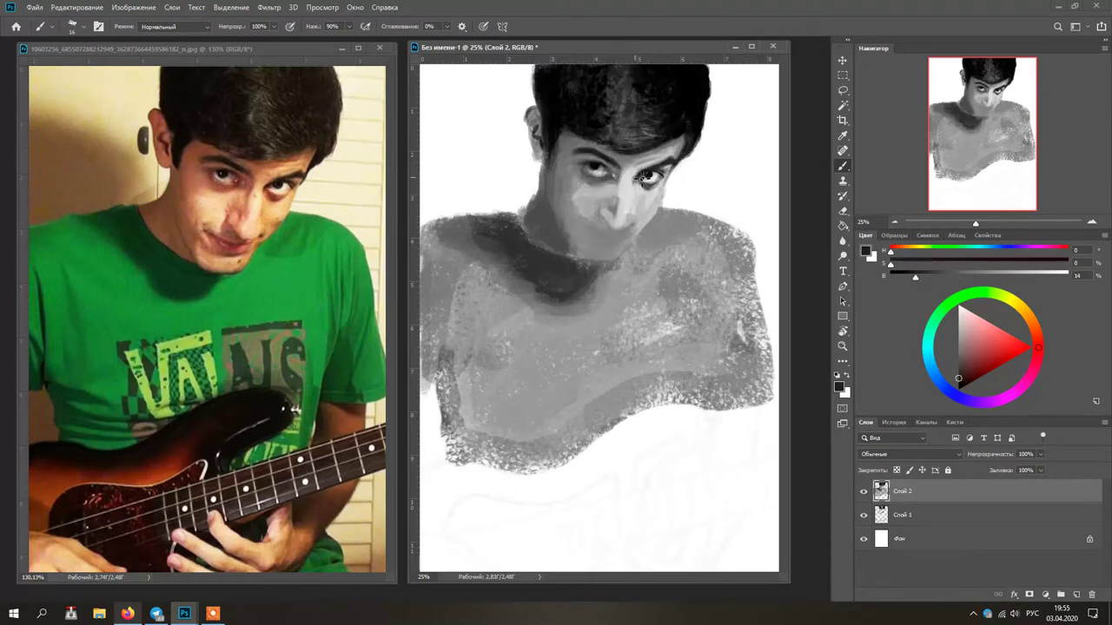
left_click(597, 169, "alt")
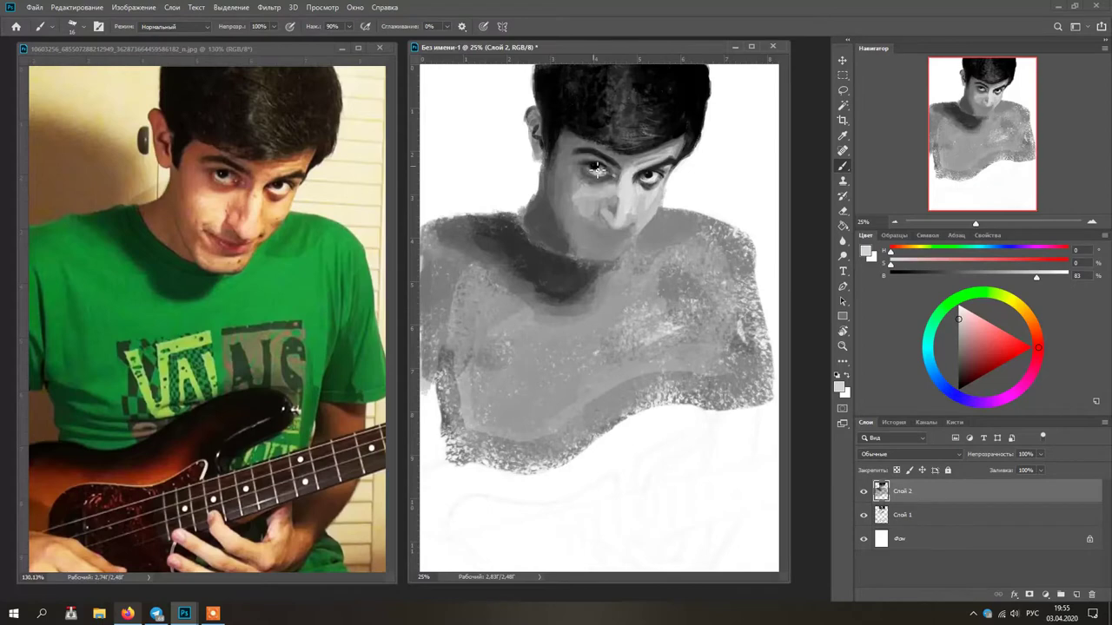
left_click(605, 178, "alt")
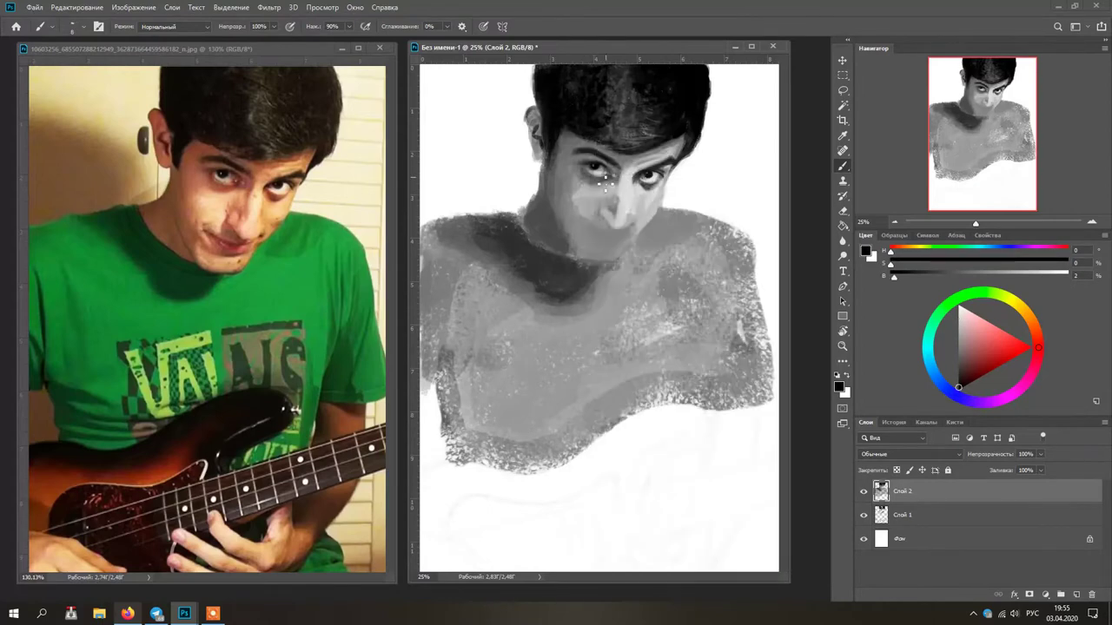
Refine the iris and lower lid of the man's right eye with light, mid and dark greys sampled around it
left_click(595, 169, "alt")
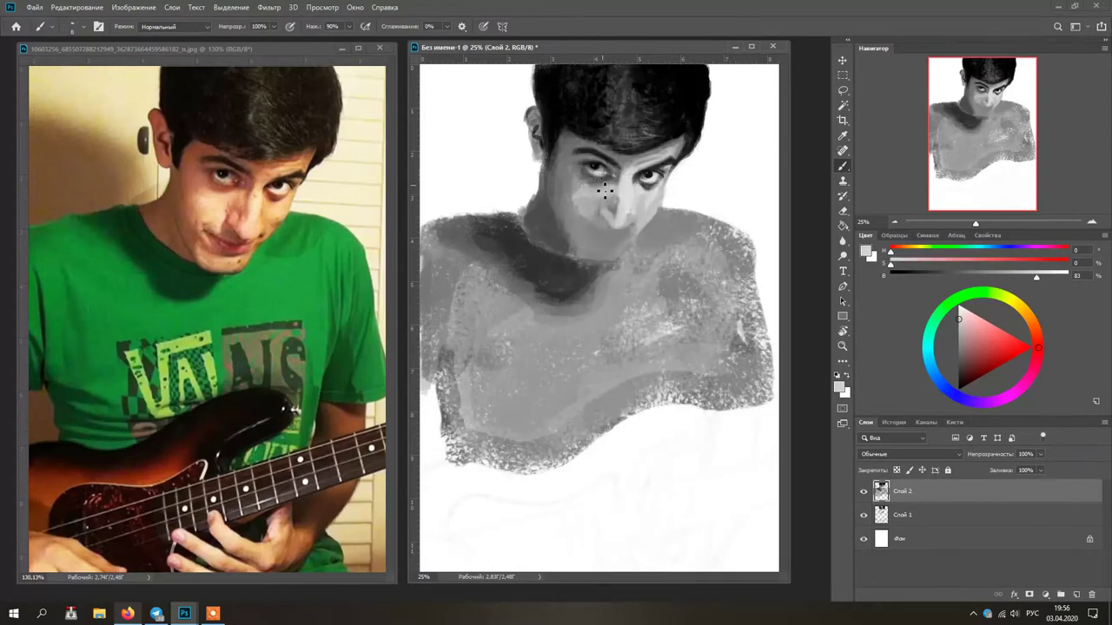
left_click(600, 176, "alt")
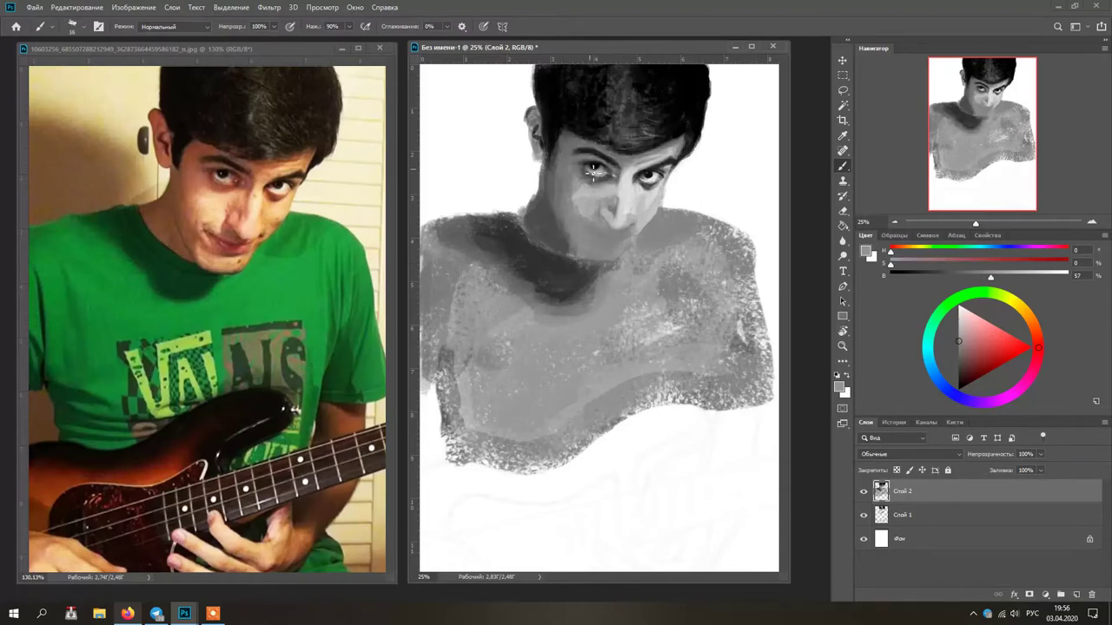
left_click(586, 155, "alt")
left_click(619, 214, "alt")
left_click(601, 172, "alt")
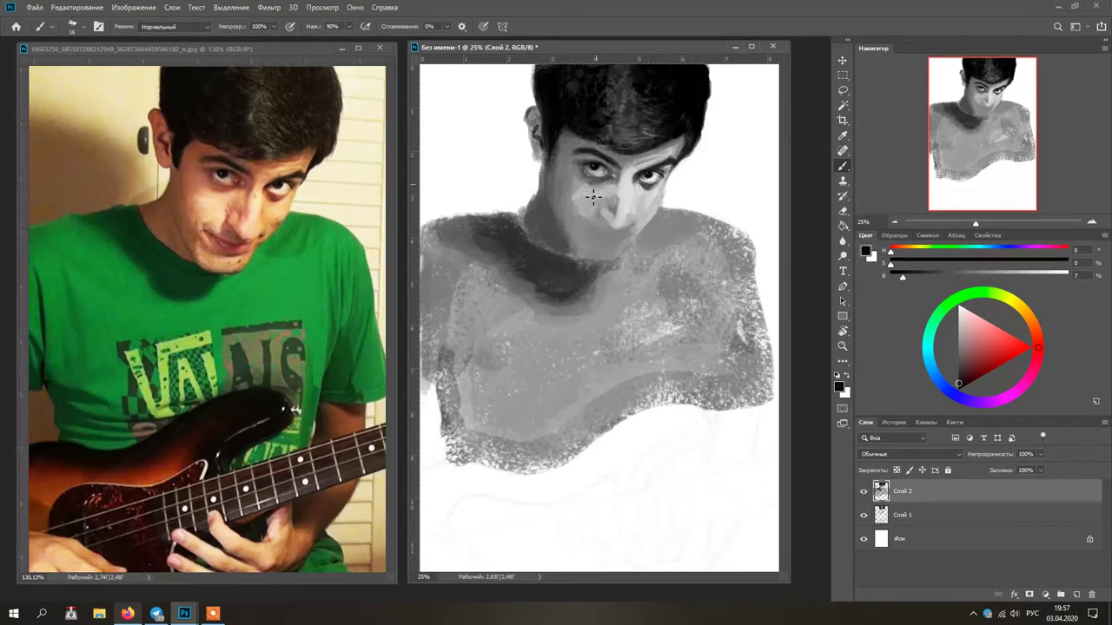
Darken the man's right upper eyelid and brow crease with tones sampled from the nose, cheek and eyebrow
left_click(610, 198, "alt")
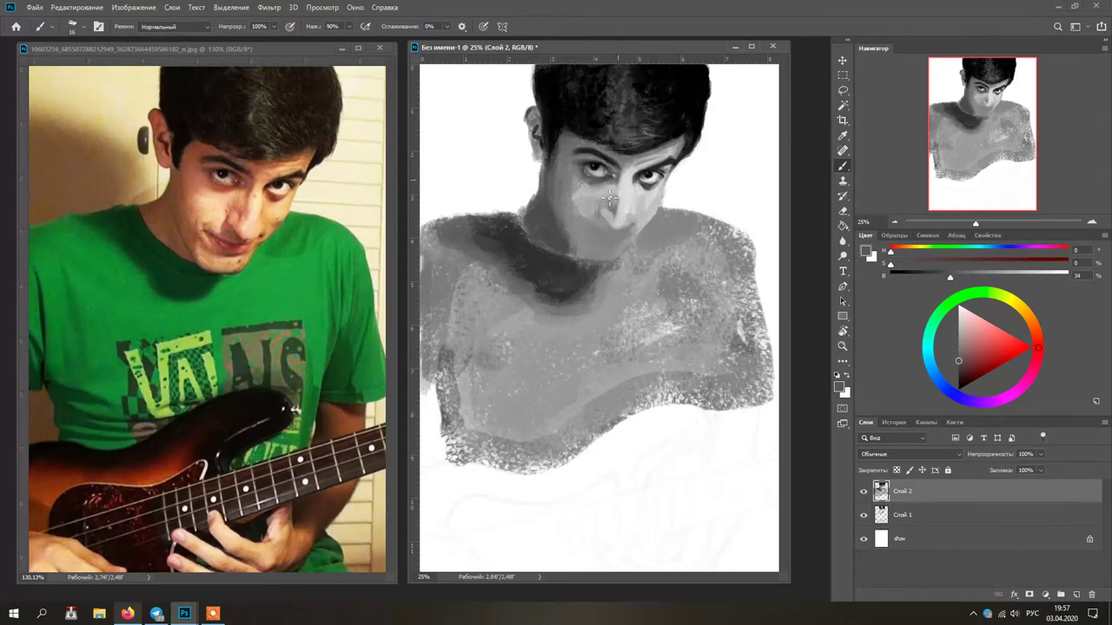
left_click(583, 157, "alt")
left_click(588, 192, "alt")
left_click(582, 153, "alt")
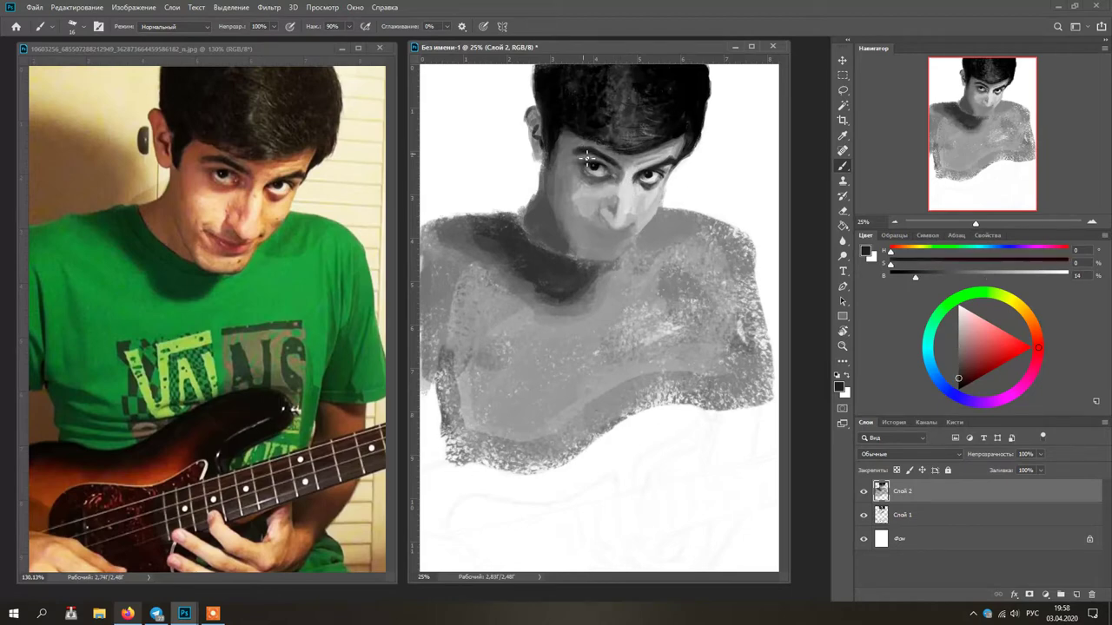
Blend the skin between the eyebrows and the inner corner of the man's right eye with locally sampled greys
left_click(617, 156, "alt")
left_click(614, 162, "alt")
left_click(602, 185, "alt")
left_click(612, 167, "alt")
left_click(577, 163, "alt")
left_click(596, 157, "alt")
Shade the man's right temple and the adjoining hairline with sampled mid and dark greys
left_click(556, 170, "alt")
mouse_move(558, 163)
left_mouse_down()
mouse_move(573, 163)
mouse_move(553, 188)
left_mouse_up()
left_click(556, 148, "alt")
left_click(564, 160, "alt")
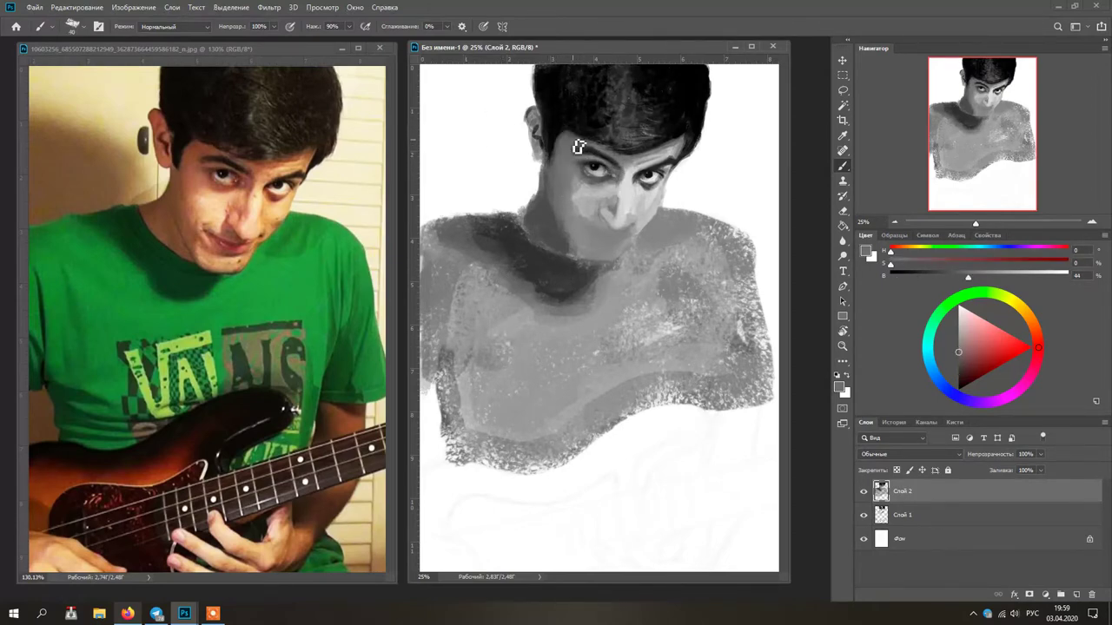
left_click(566, 136, "alt")
Refine the man's left eyelid and eyebrow with light skin tones and darks sampled from the eye and brow
left_click(661, 177, "alt")
left_click(680, 139, "alt")
left_click(567, 188, "alt")
left_click(680, 150, "alt")
left_click_drag(657, 165, 654, 165)
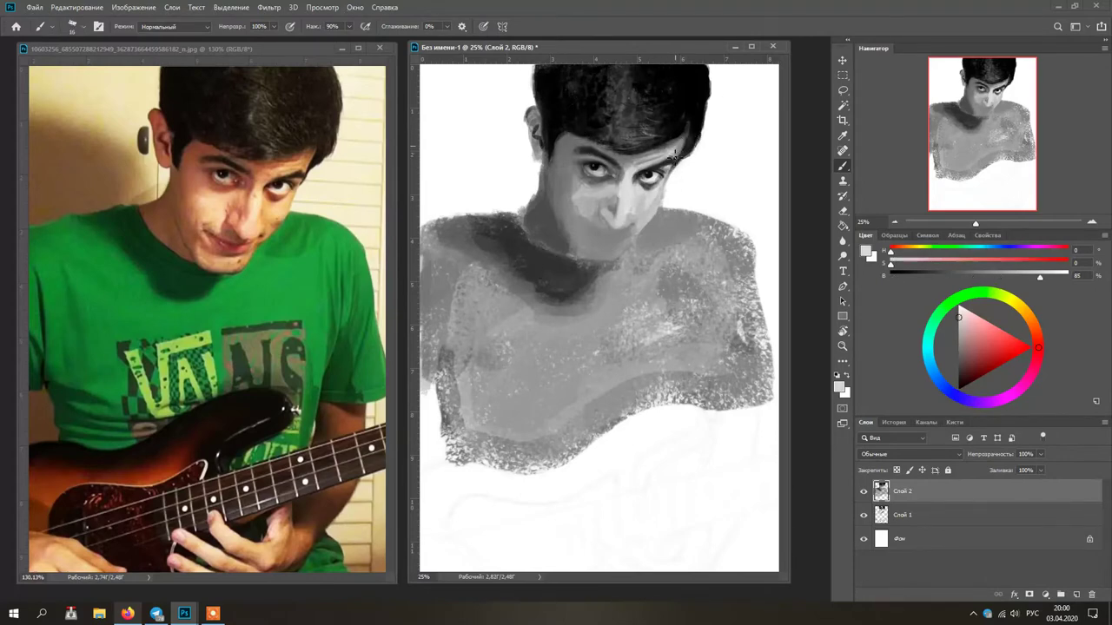
left_click(650, 155, "alt")
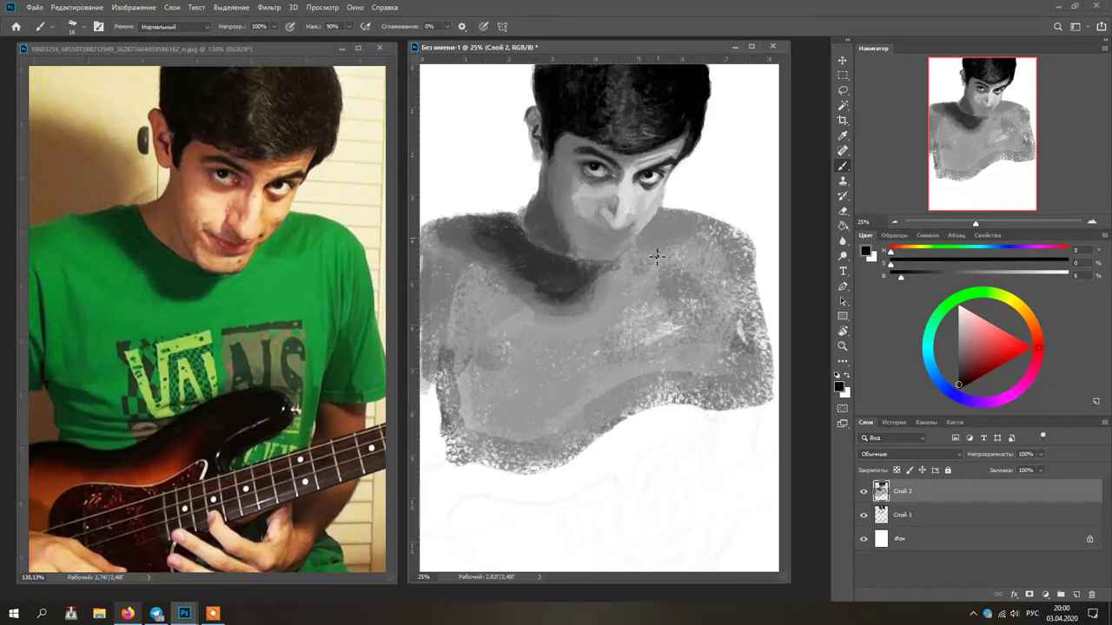
Soften the shading under the man's right eye, then add near-white accents to the eye with a smaller brush
left_click(626, 192, "alt")
left_click(598, 182, "alt")
left_click_drag(592, 188, 597, 188)
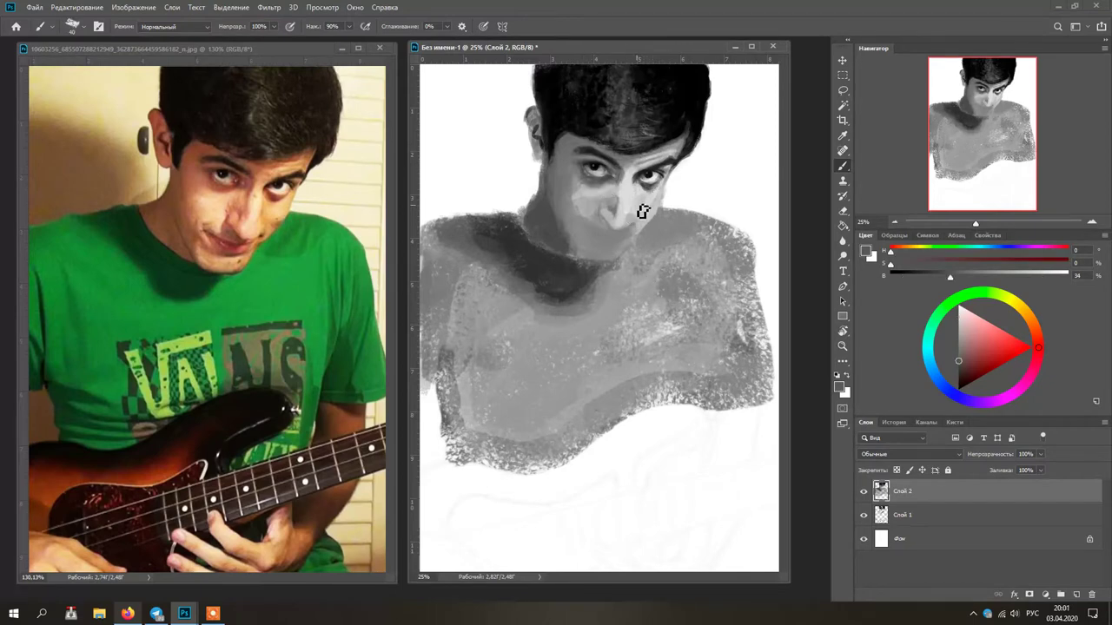
left_click(613, 216, "alt")
right_click(610, 175)
left_click_drag(686, 217, 669, 217)
left_click(589, 176)
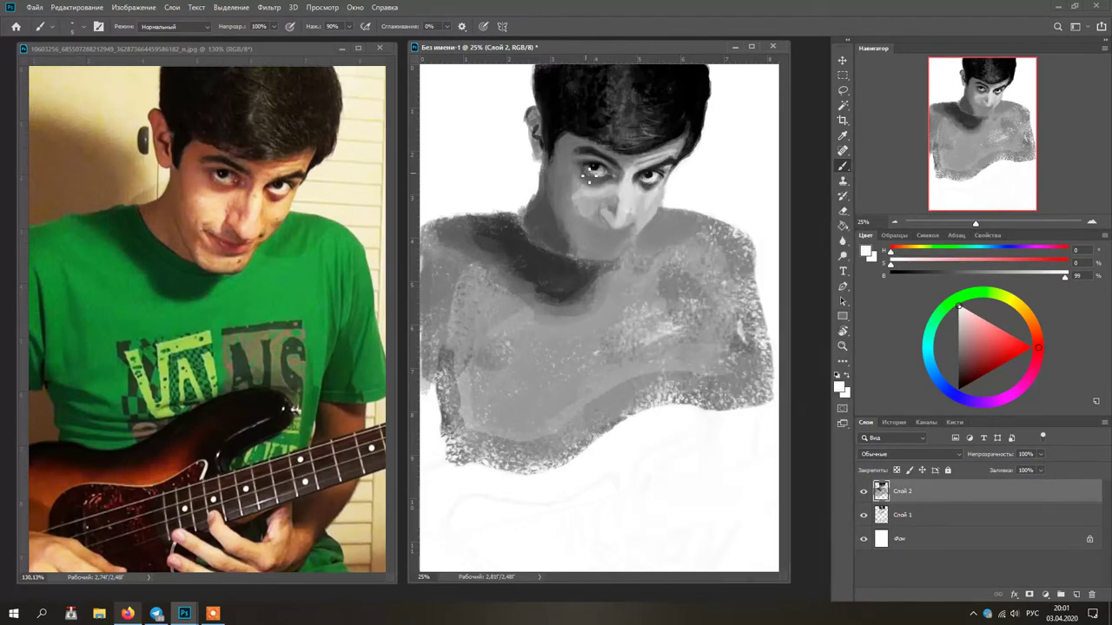
Detail the lower lid and inner corner of the man's right eye with a smaller brush, using 47% brightness grey and sampled darks
right_click(592, 201, "alt")
left_click(591, 199, "alt")
right_click(593, 196)
left_click_drag(677, 231, 657, 231)
left_click(996, 279)
left_click_drag(999, 276, 973, 276)
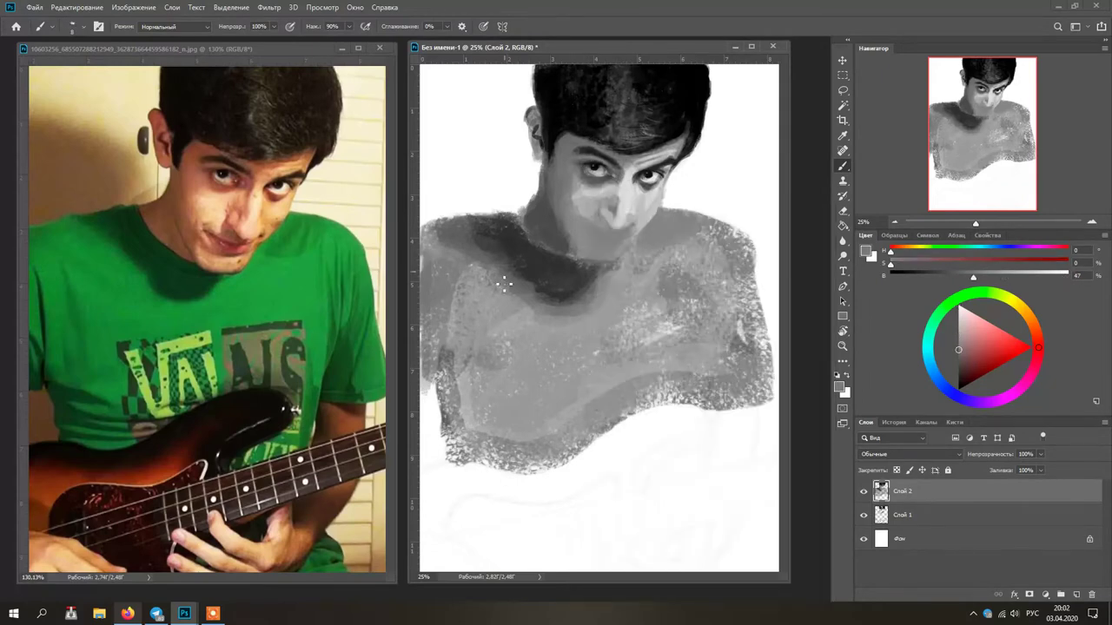
left_click(607, 206, "alt")
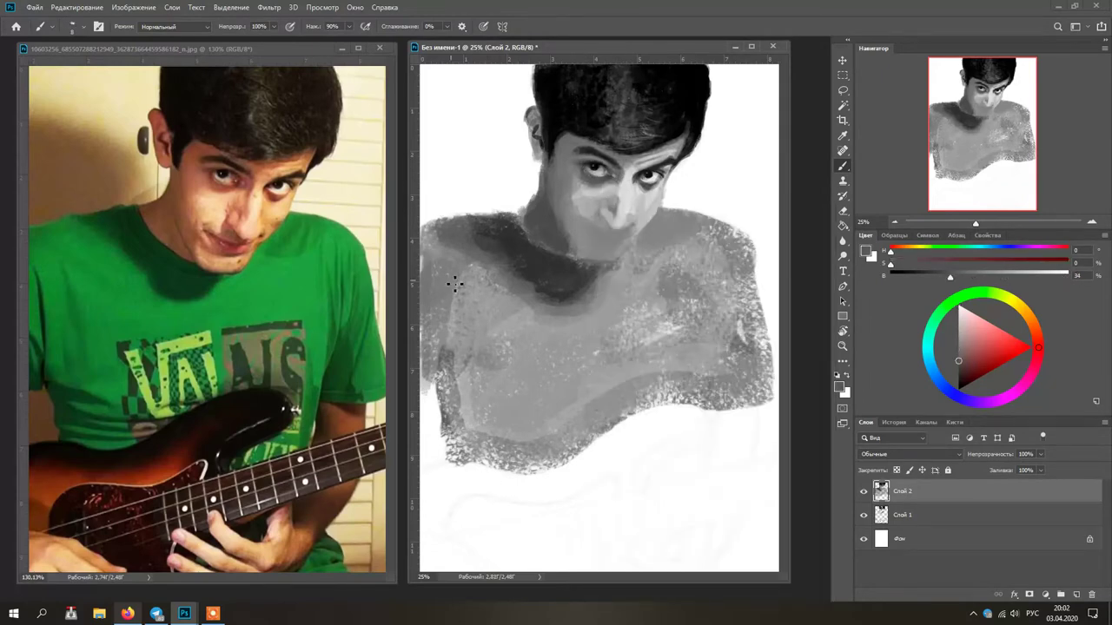
left_click(609, 167, "alt")
left_click(608, 171, "alt")
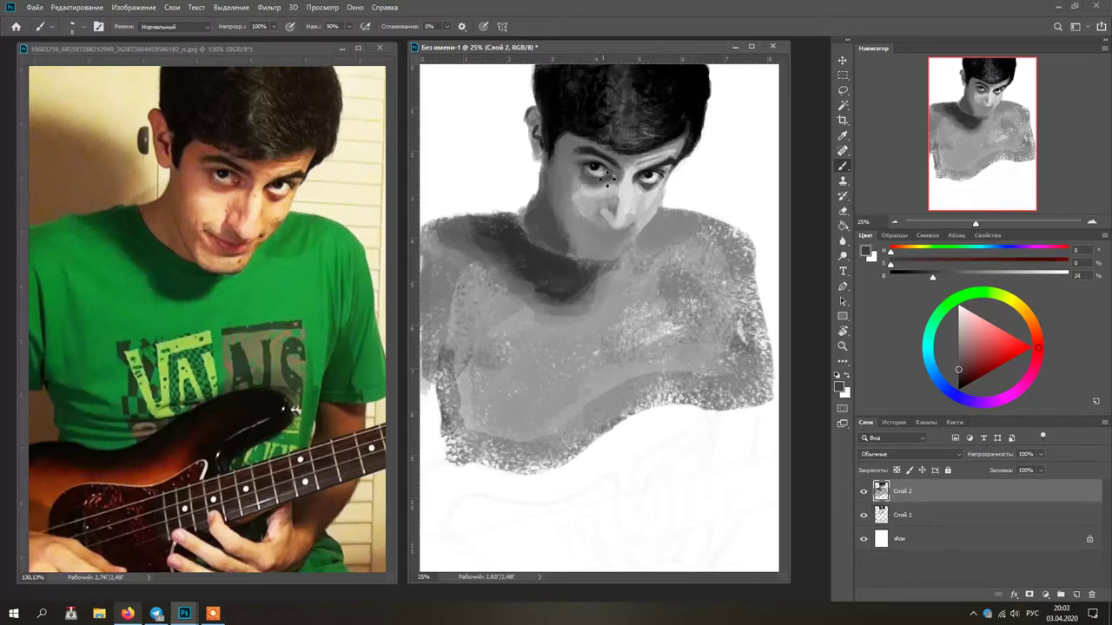
Touch up the hairline at the man's right temple and extend the nose tip with sampled tones
left_click(576, 139, "alt")
left_click(571, 136, "alt")
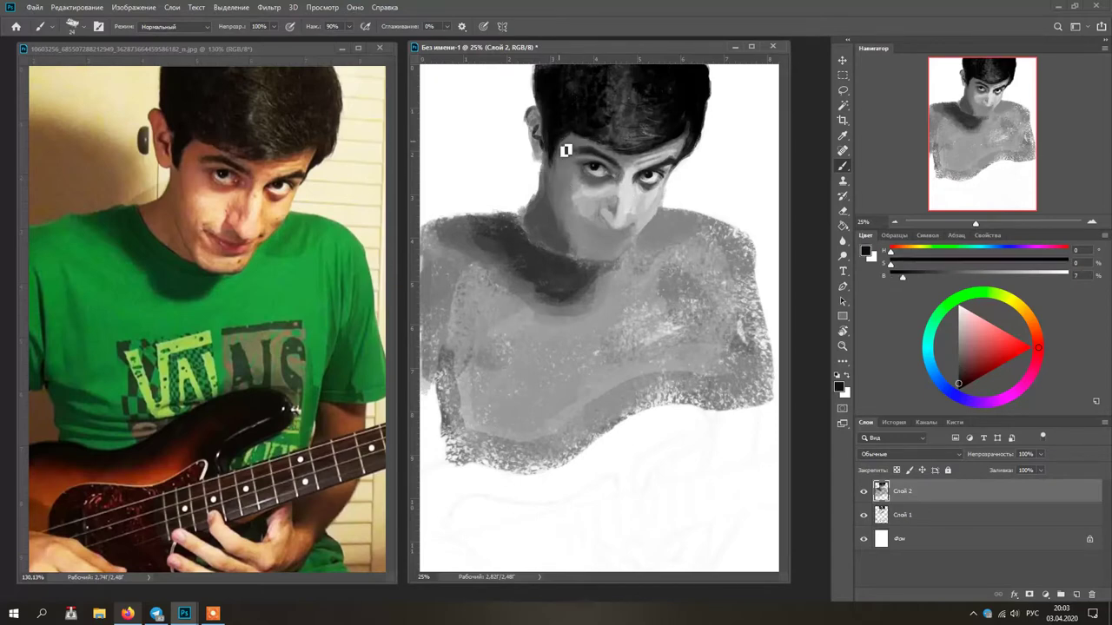
left_click(610, 243, "alt")
left_click(622, 229, "alt")
left_click(608, 251, "alt")
left_click(612, 228, "alt")
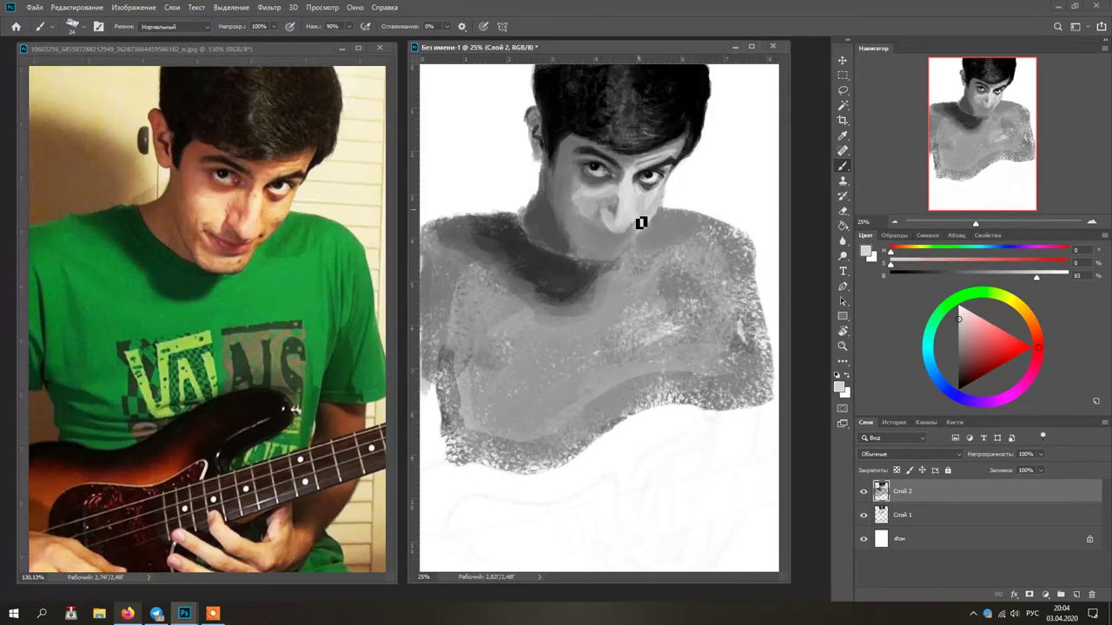
Correct the outer contour of the man's left cheek with tones sampled from the background, shoulder and face edge
left_click(671, 198, "alt")
left_click(665, 208, "alt")
left_click(666, 224, "alt")
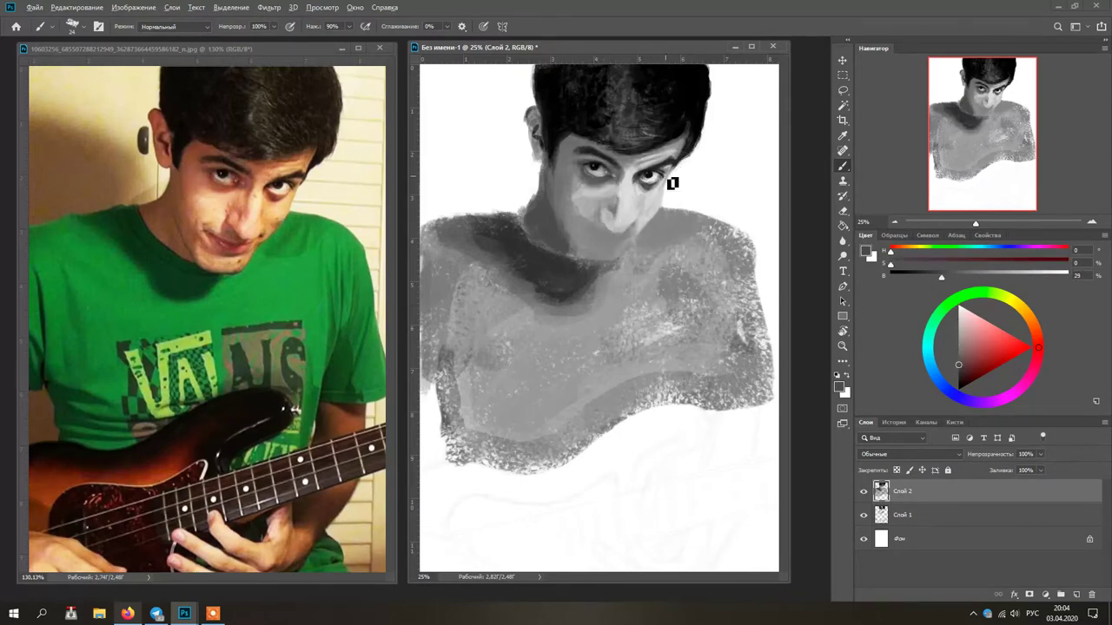
left_click(658, 223, "alt")
left_click(638, 226, "alt")
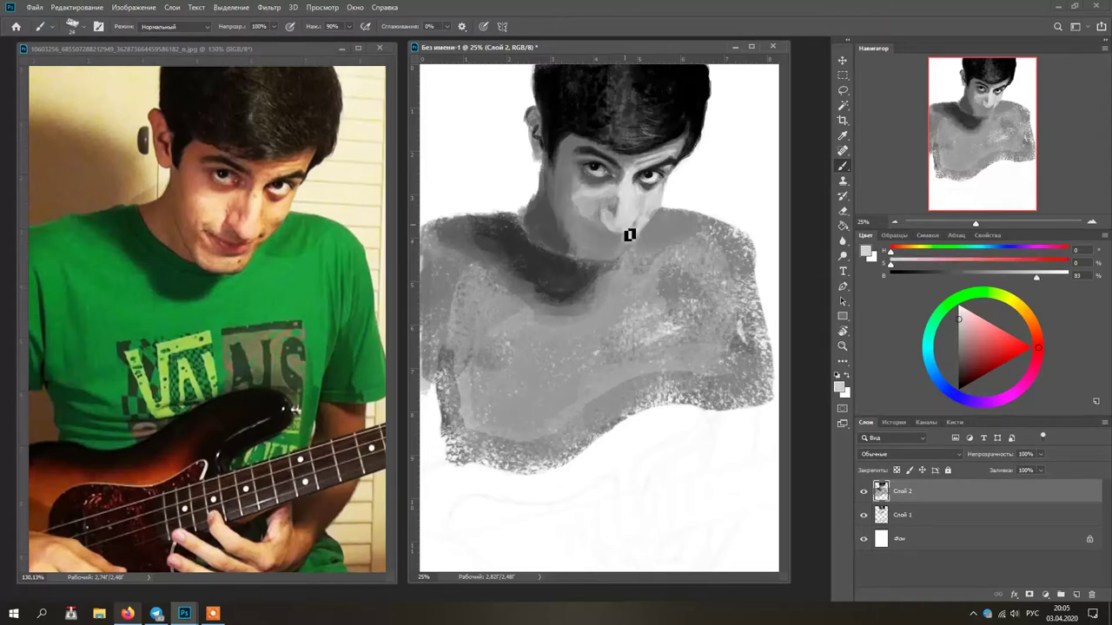
Reshape the nose tip and bridge with light highlights and mid-grey shadows sampled from the nose
left_click_drag(615, 223, 625, 237)
left_click(628, 186, "alt")
left_click(632, 185, "alt")
left_click(627, 207, "alt")
mouse_move(620, 198)
left_mouse_down()
mouse_move(616, 214)
mouse_move(636, 209)
left_mouse_up()
left_click(629, 211, "alt")
left_click(612, 232, "alt")
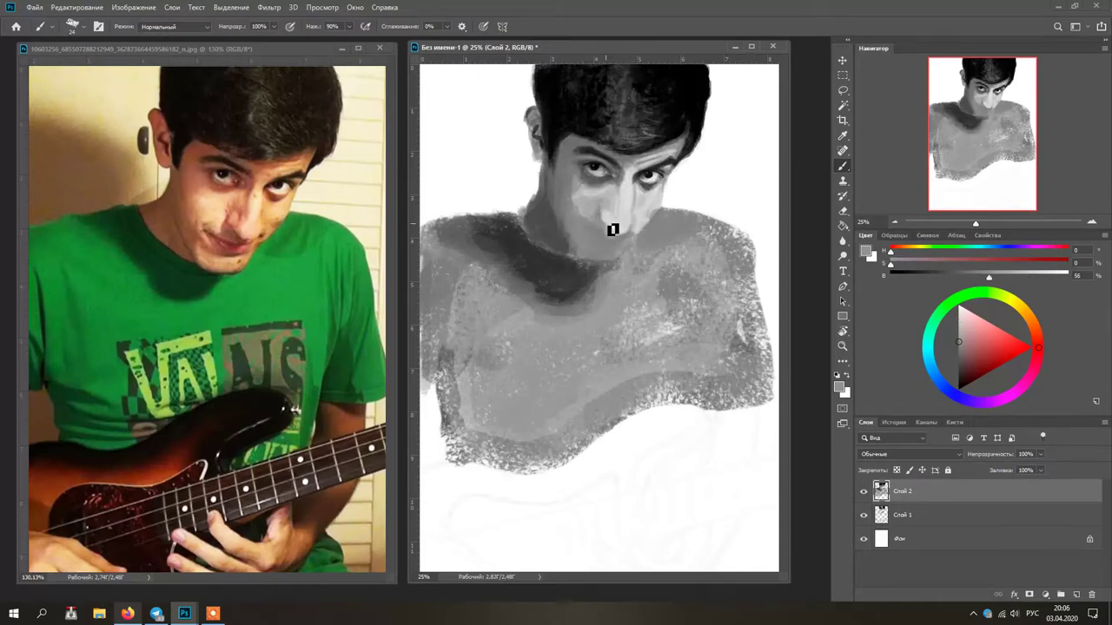
left_click(626, 203, "alt")
left_click(621, 218, "alt")
left_click(625, 211, "alt")
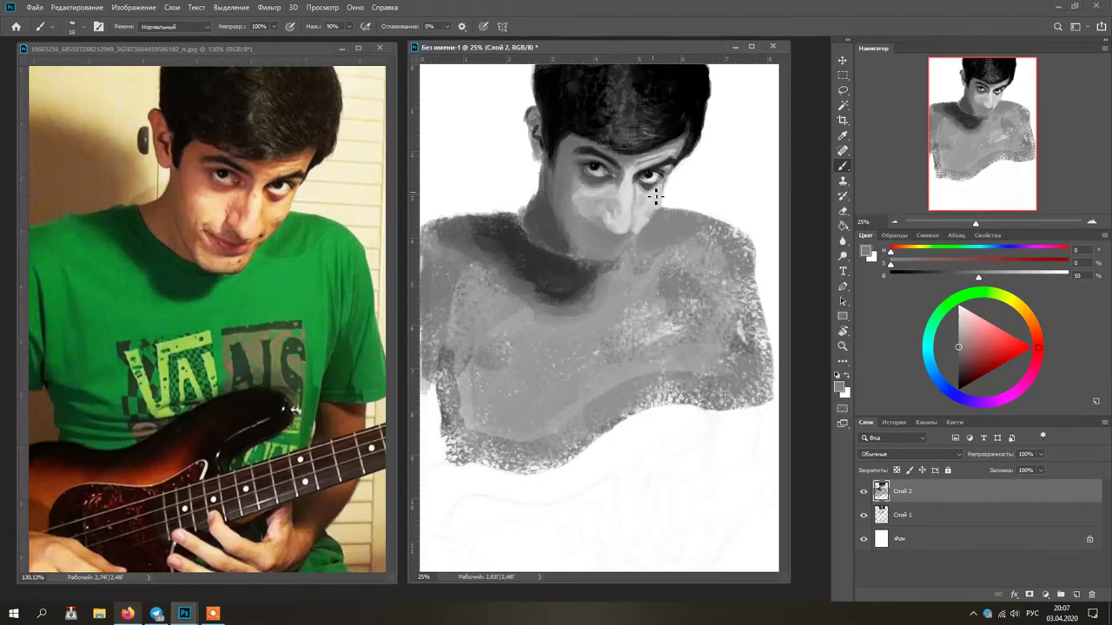
Enlarge the brush and brighten the man's right cheek with a light grey sampled from it
left_click(565, 441, "alt")
key("bracketright")
key("bracketright")
key("bracketright")
key("bracketright")
left_click(551, 277, "alt")
left_click(627, 246, "alt")
left_click(582, 208, "alt")
left_click_drag(587, 198, 622, 205)
Shade the lower edge of the man's left cheek down to the jaw with sampled light greys
left_click(651, 219, "alt")
left_click_drag(667, 216, 659, 219)
left_click(653, 217, "alt")
left_click(656, 214, "alt")
left_click_drag(656, 214, 645, 239)
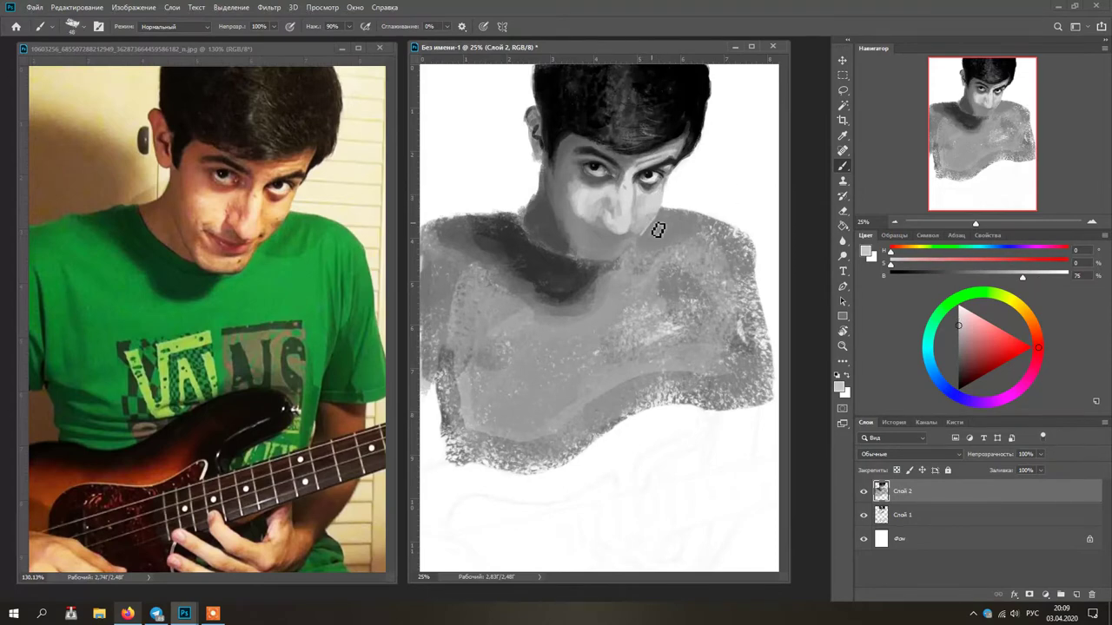
Blend the side of the nose into the man's right cheek with light tones sampled from both
left_click(614, 213, "alt")
left_click(607, 206, "alt")
left_click(615, 211, "alt")
left_click(609, 201, "alt")
left_click_drag(609, 200, 603, 205)
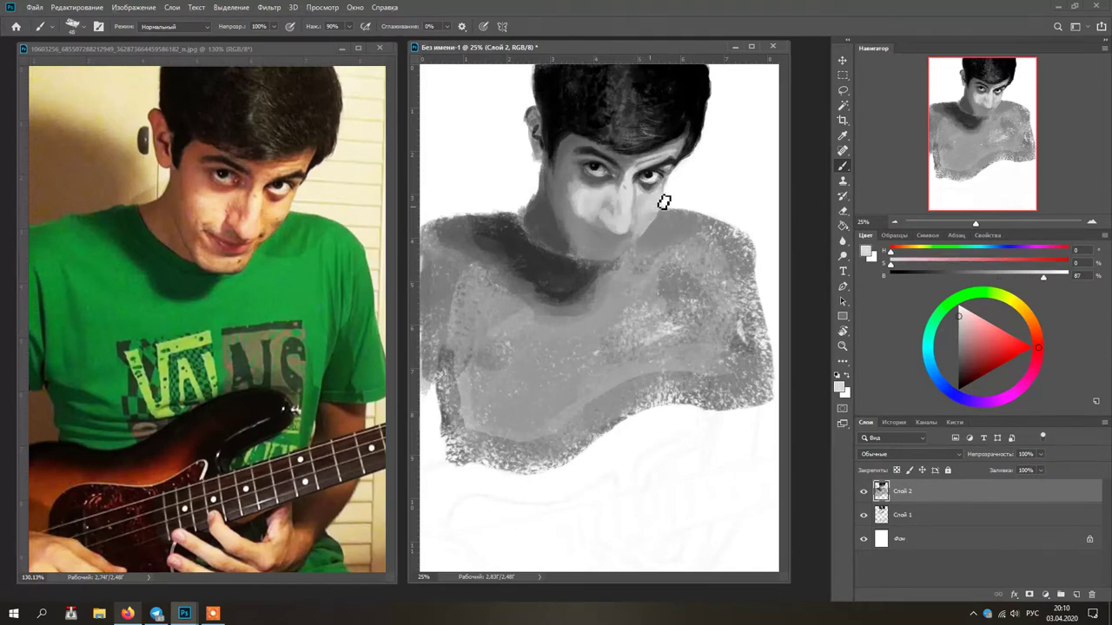
Lighten the man's lower right cheek and chin around the mouth area with sampled greys
left_click(575, 180, "alt")
left_click(583, 228, "alt")
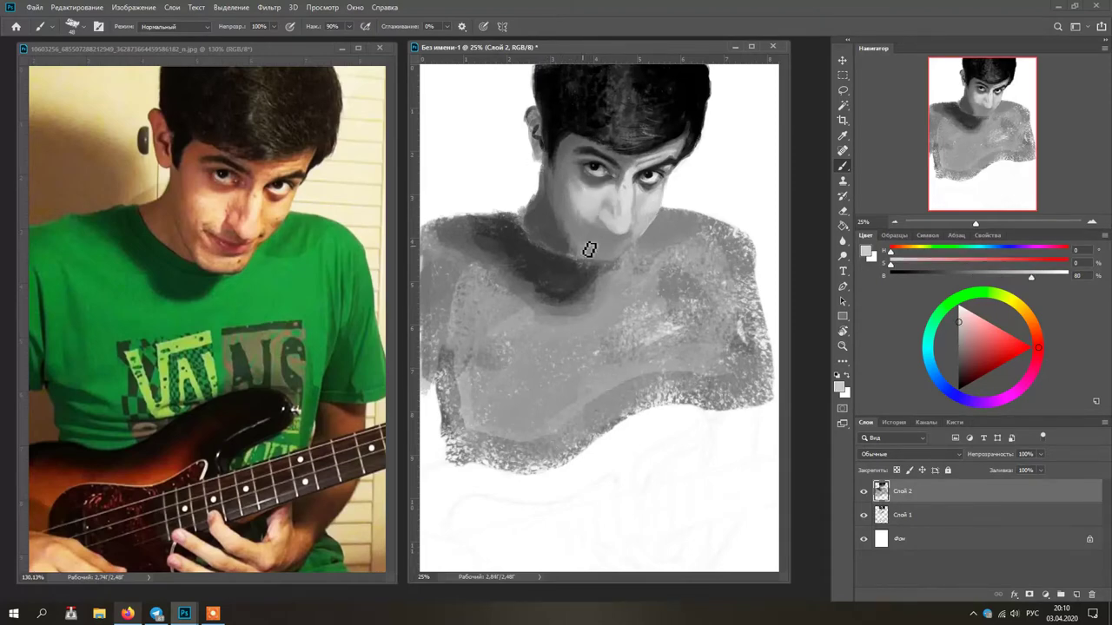
left_click(613, 253, "alt")
left_click(590, 226, "alt")
Sharpen the man's left temple, hair edge and outer eyebrow with a smaller brush and sampled light and dark tones
left_click(676, 194, "alt")
left_click(671, 180, "alt")
left_click(685, 156, "alt")
left_click(692, 162, "alt")
left_click(683, 151, "alt")
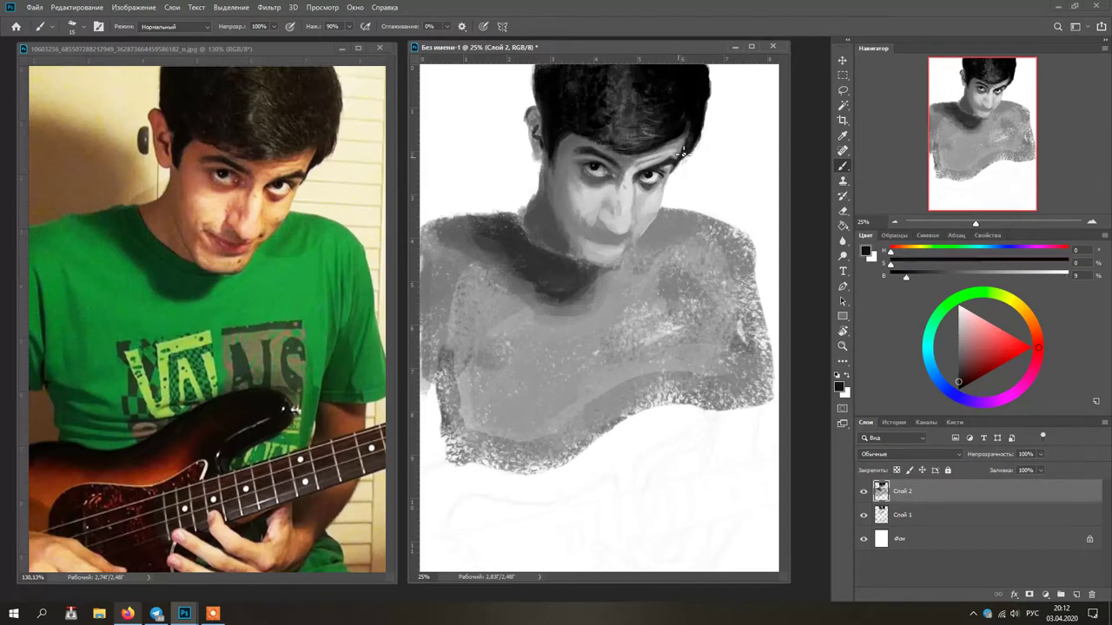
left_click(666, 163, "alt")
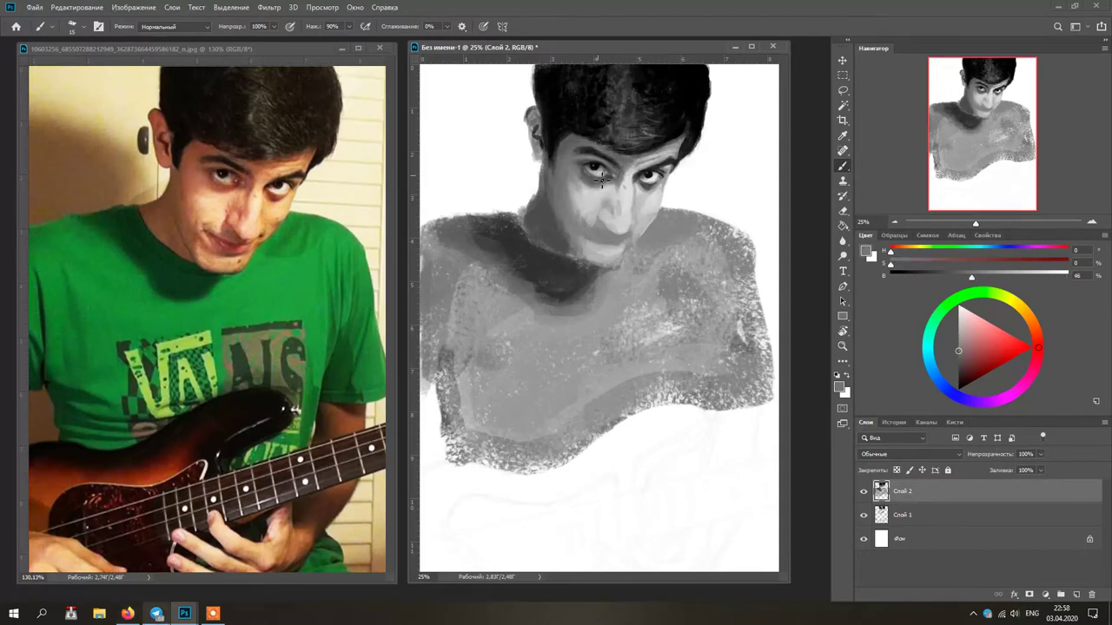
Repaint the crown of the hair with a large brush in near-black, adding soft dark-grey highlights sampled from the neck shadow
left_click(599, 161, "alt")
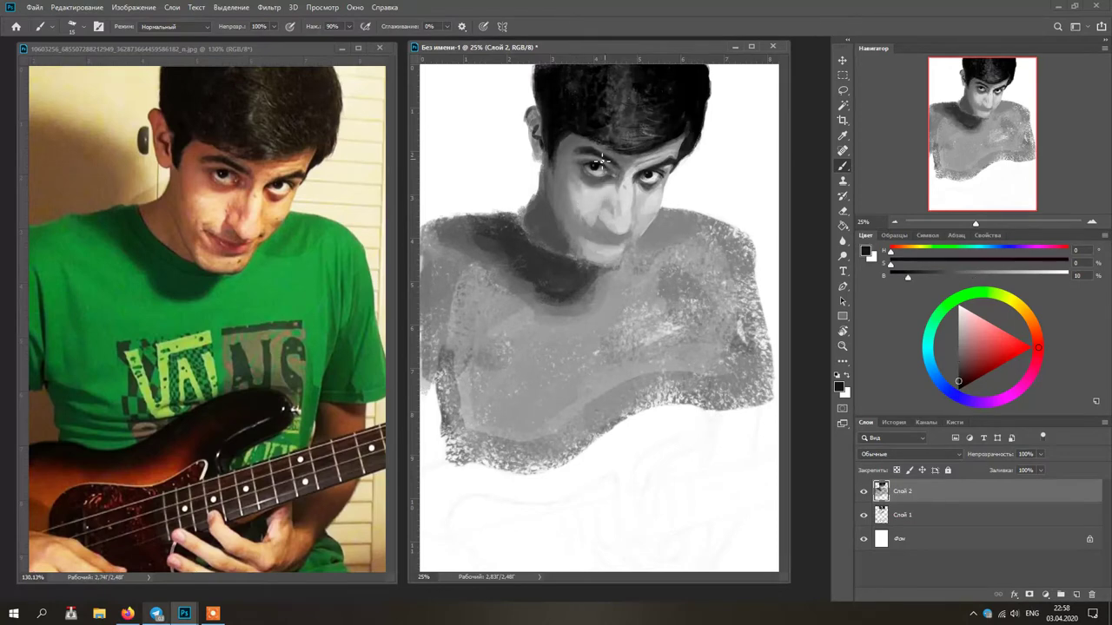
mouse_move(647, 106)
left_mouse_down()
mouse_move(635, 68)
mouse_move(593, 109)
mouse_move(680, 77)
mouse_move(600, 100)
mouse_move(658, 101)
mouse_move(616, 141)
left_mouse_up()
left_click(631, 68, "alt")
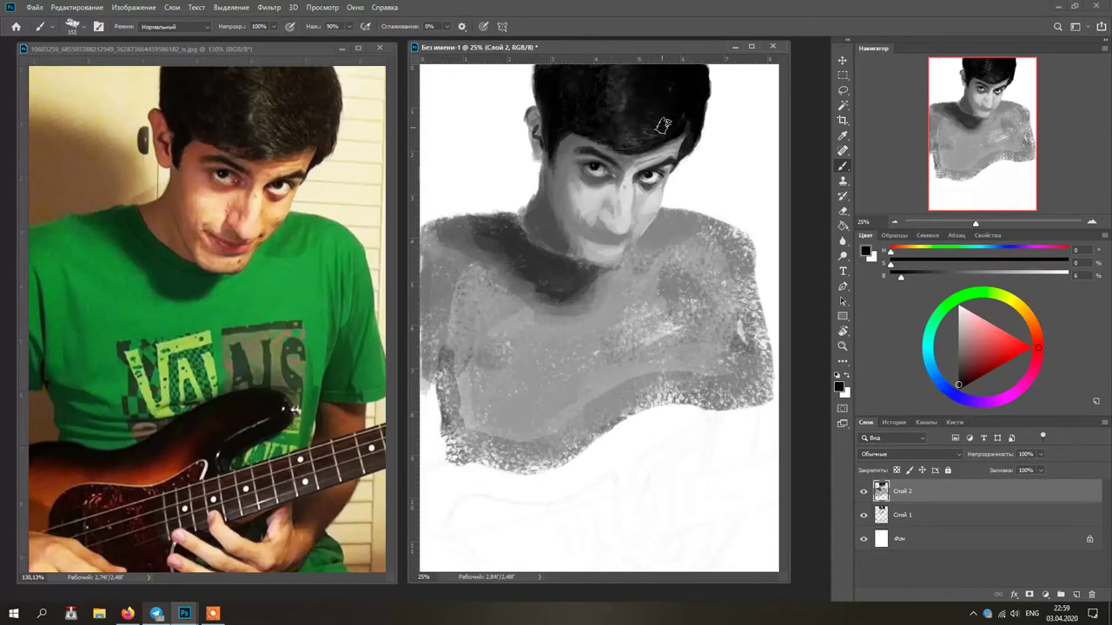
left_click(576, 278, "alt")
left_click_drag(629, 101, 629, 121)
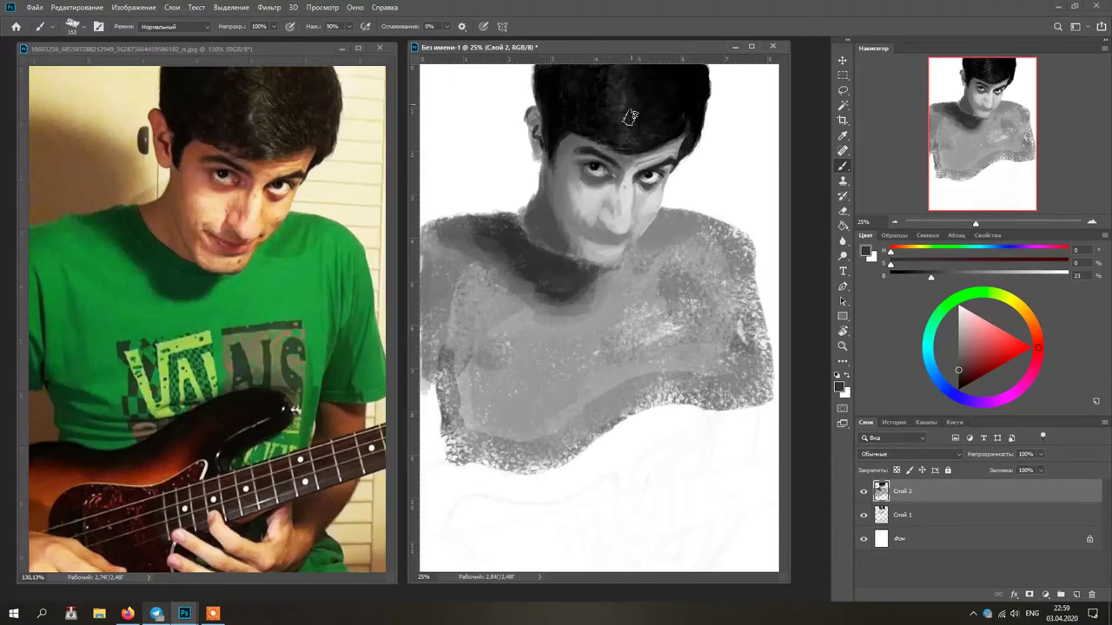
left_click(605, 89, "alt")
left_click_drag(632, 73, 634, 123)
left_click(586, 276, "alt")
mouse_move(614, 71)
left_mouse_down()
mouse_move(614, 89)
mouse_move(640, 113)
mouse_move(635, 98)
left_mouse_up()
Smooth the fringe with near-black strokes and blend its sheen using greys sampled from the hair and neck shadow
left_click(643, 72, "alt")
mouse_move(666, 134)
left_mouse_down()
mouse_move(632, 133)
mouse_move(634, 148)
left_mouse_up()
left_click(620, 130, "alt")
left_click(606, 280, "alt")
left_click(604, 271, "alt")
left_click(643, 119, "alt")
left_click(648, 117, "alt")
Touch up the side of the nose, then clean the outline of the man's left cheek with sampled skin tones and background white
left_click(630, 220, "alt")
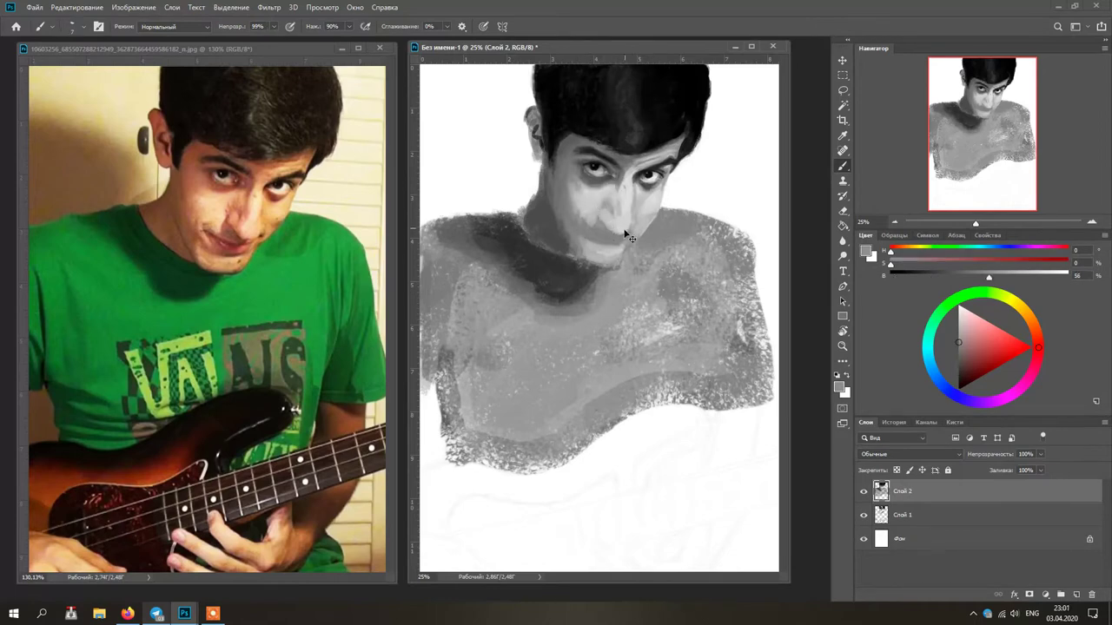
left_click(599, 181, "alt")
key("]")
left_click(666, 218, "alt")
left_click(652, 241, "alt")
left_click(670, 203, "alt")
left_click(671, 203, "alt")
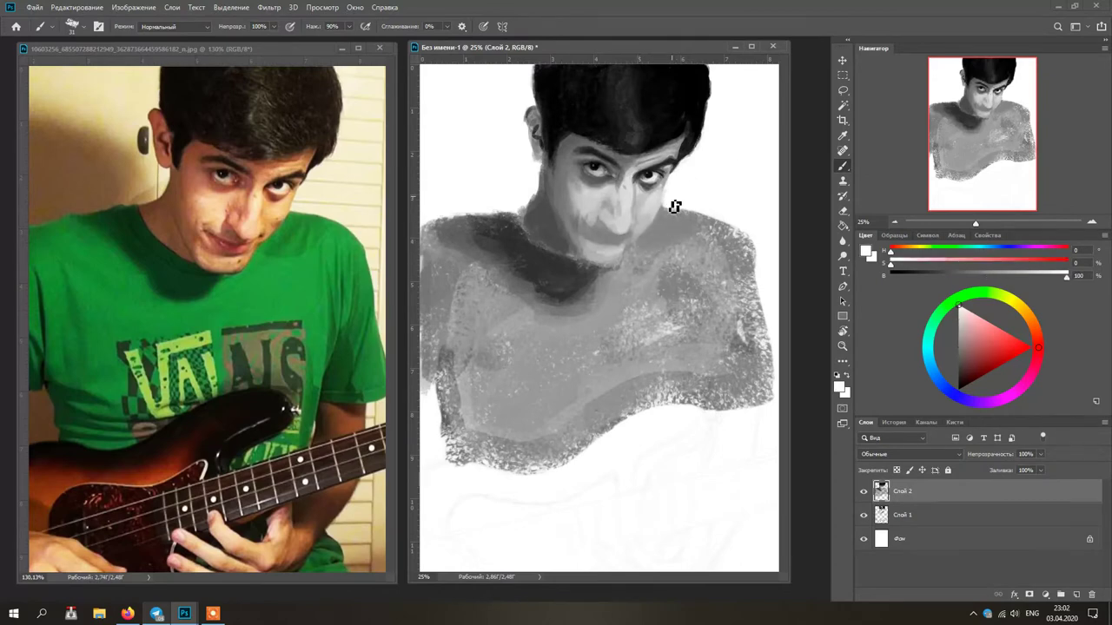
Blend the man's right temple and outer cheek with mid greys sampled along the side of the face
left_click(563, 167, "alt")
left_click(564, 187, "alt")
left_click(558, 171, "alt")
left_click(560, 181, "alt")
left_click(591, 174, "alt")
left_click(591, 224, "alt")
left_click(577, 176, "alt")
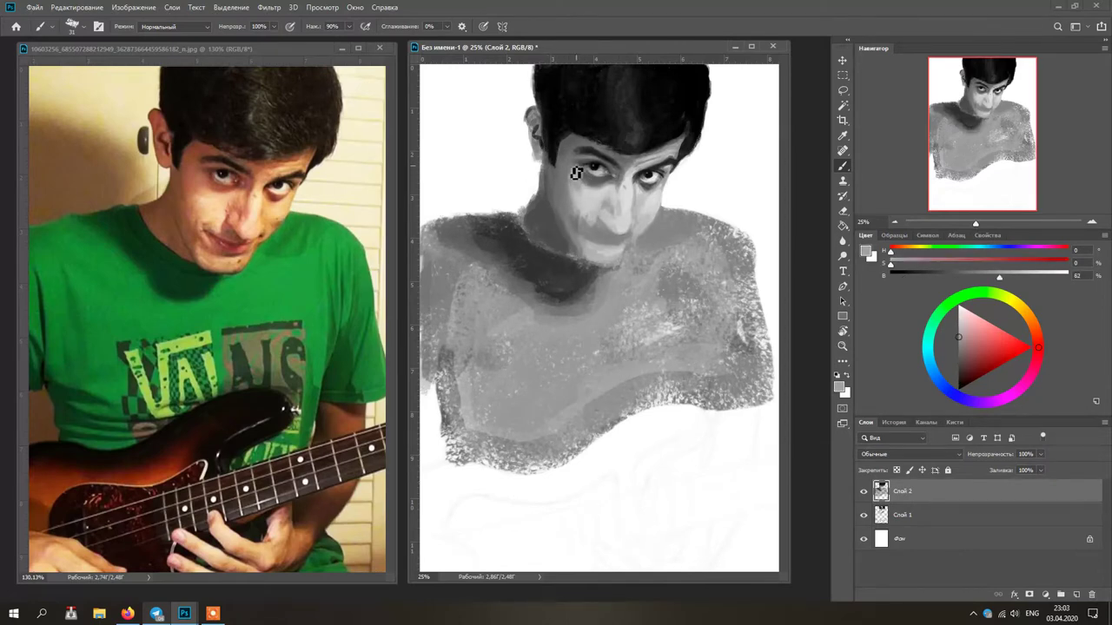
Refine the man's left cheek below the eye and its outer edge with skin tones and background white
left_click(662, 195, "alt")
left_click(673, 205, "alt")
left_click(668, 196, "alt")
left_click(664, 198, "alt")
left_click(659, 185, "alt")
left_click(667, 180, "alt")
Touch up the man's right lower eyelid, then lighten the left side of his mouth and jaw with sampled greys
left_click(605, 181, "alt")
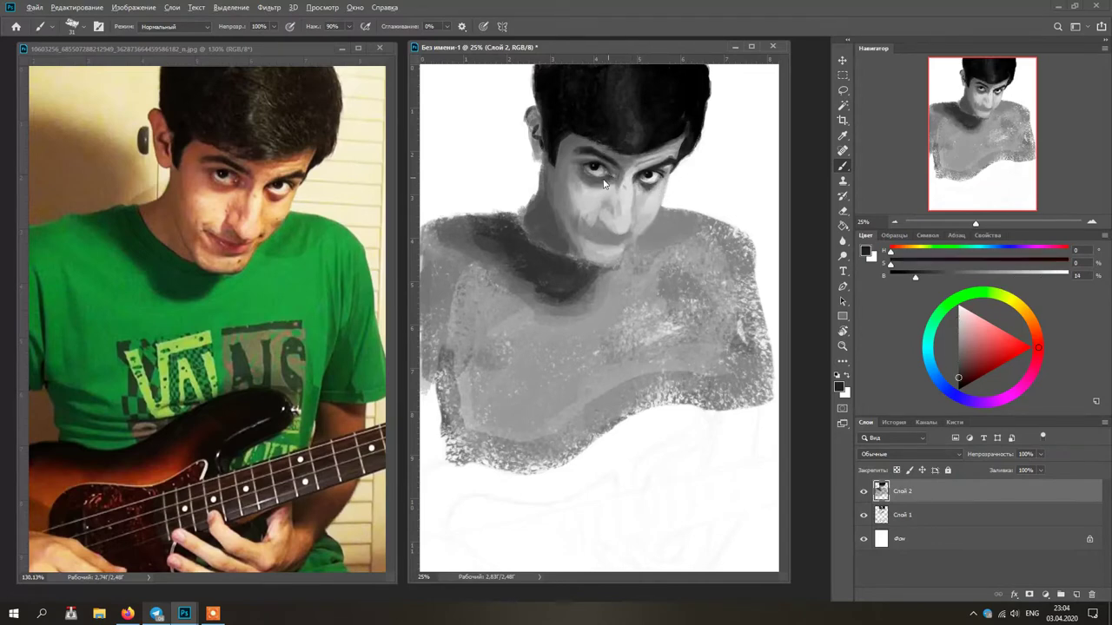
right_click(595, 177)
left_click(609, 200)
left_click(650, 198, "alt")
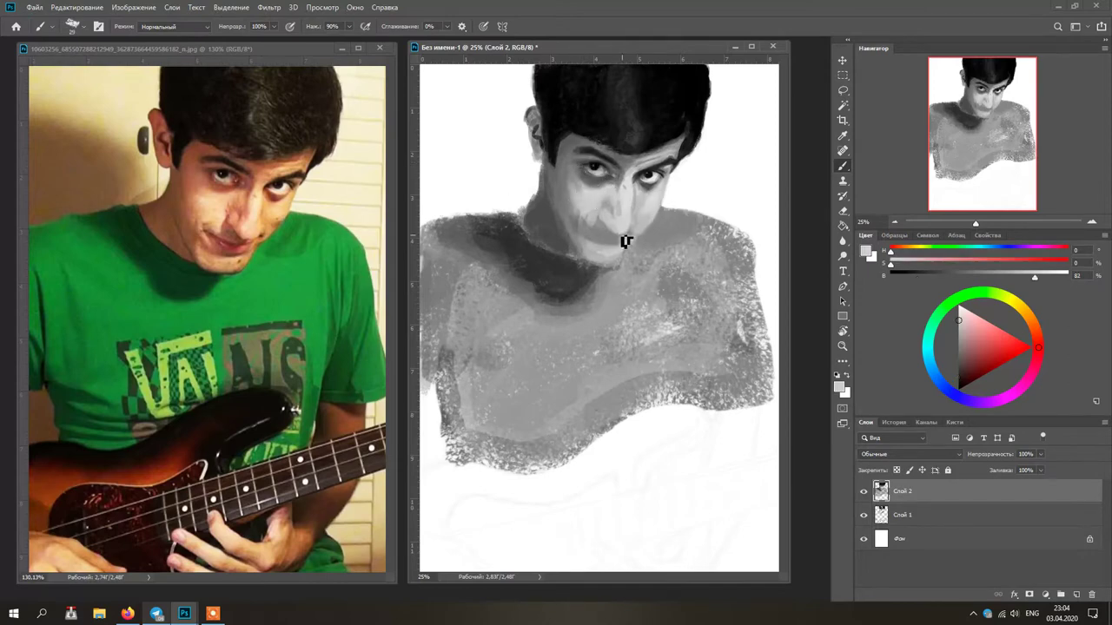
left_click(643, 245, "alt")
left_click(645, 243, "alt")
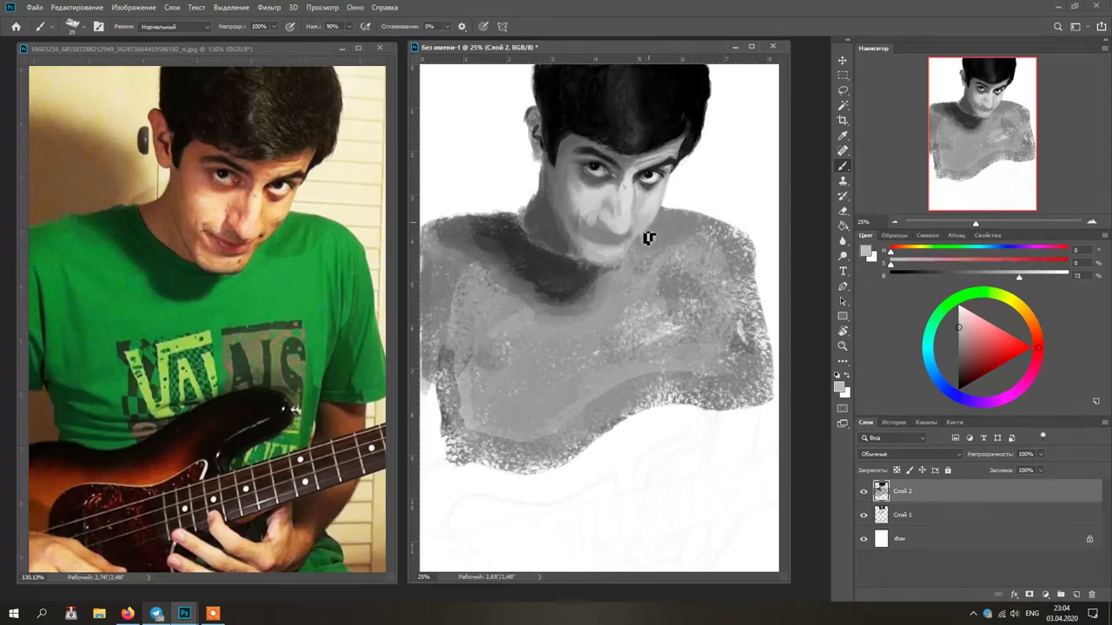
Reshape the underside of the chin and the neck shadow beneath it with tones sampled from the jaw, neck and shirt
left_click(582, 248, "alt")
left_click(585, 268, "alt")
left_click(610, 288, "alt")
left_click_drag(611, 271, 615, 320)
left_click(612, 269, "alt")
left_click(561, 296, "alt")
Reshape the mouth and lips, then blend the lower jaw and chin edge with greys sampled from the face
left_click(643, 226, "alt")
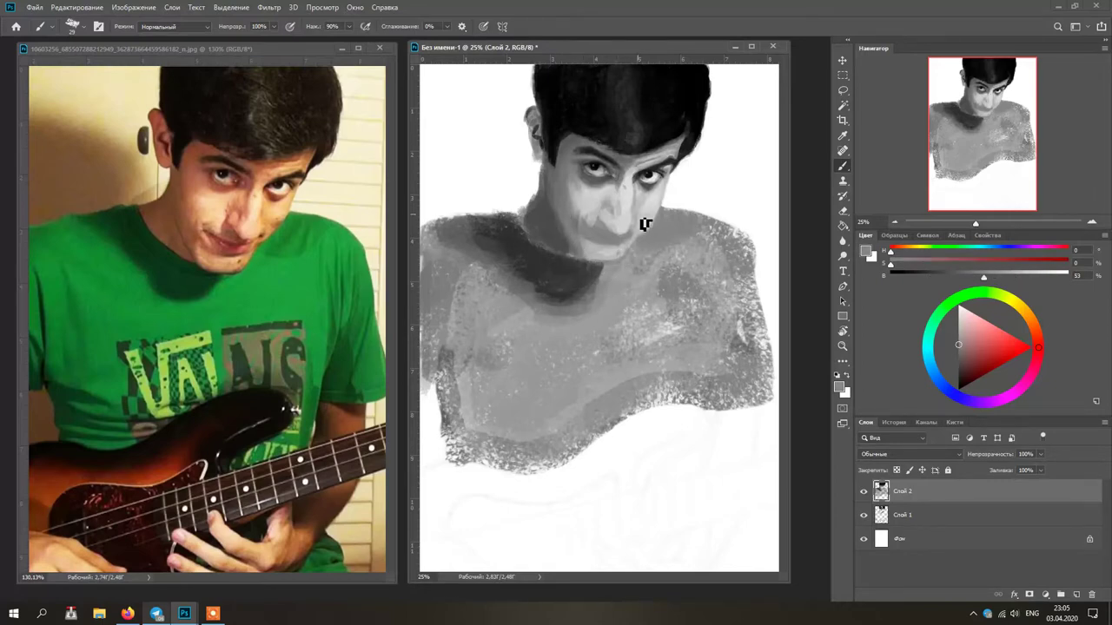
left_click(608, 238, "alt")
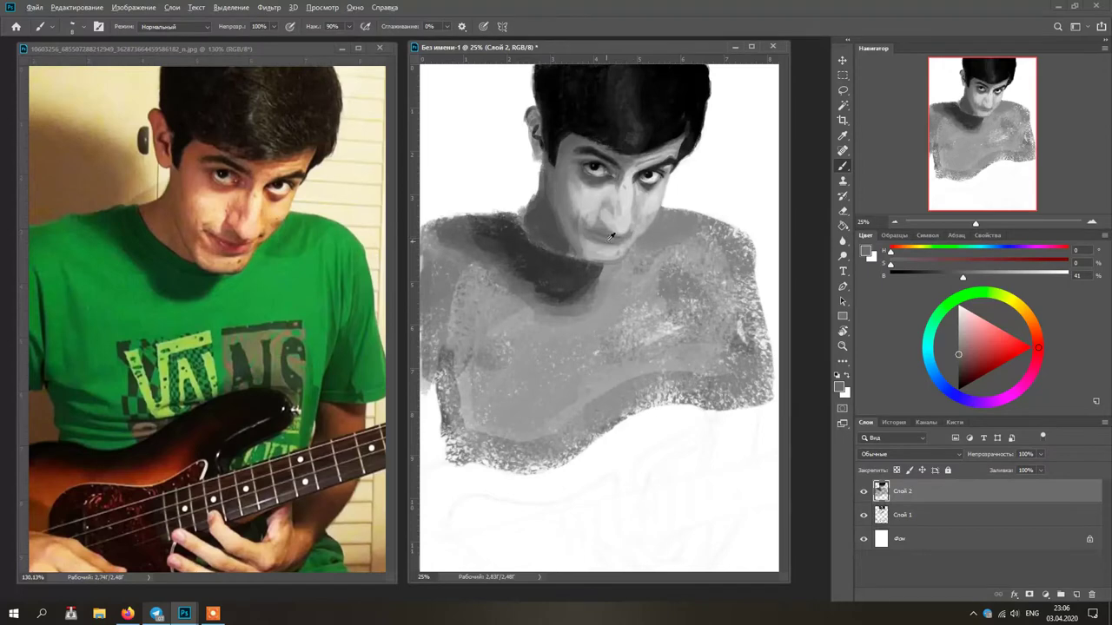
left_click(632, 208, "alt")
left_click(591, 205, "alt")
left_click(575, 229, "alt")
left_click_drag(573, 258, 587, 262)
left_click_drag(645, 239, 615, 257)
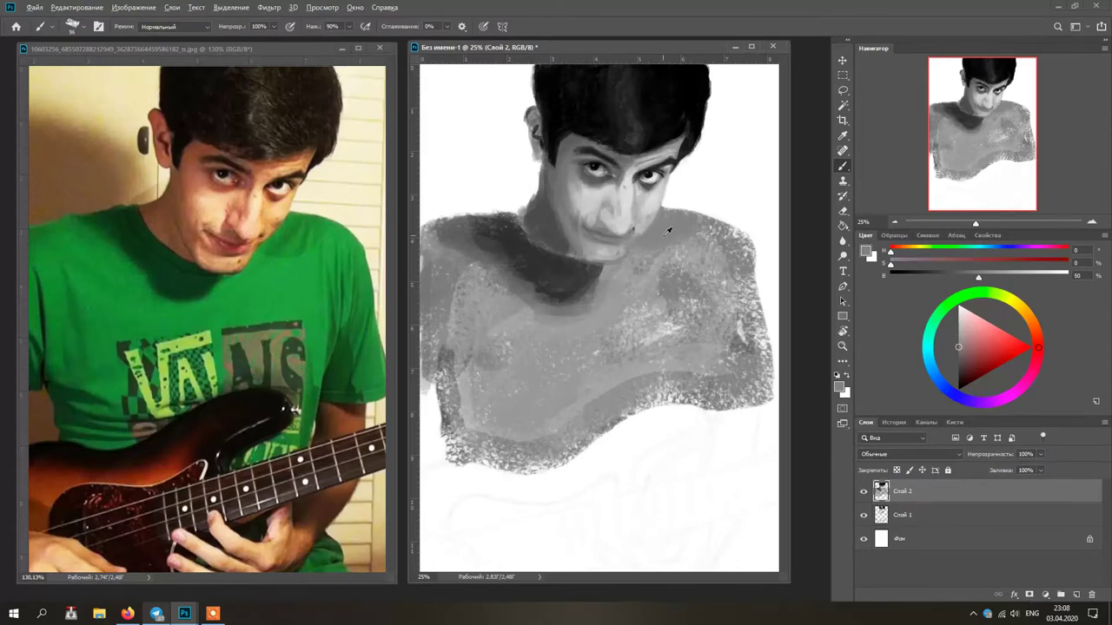
left_click(569, 252, "alt")
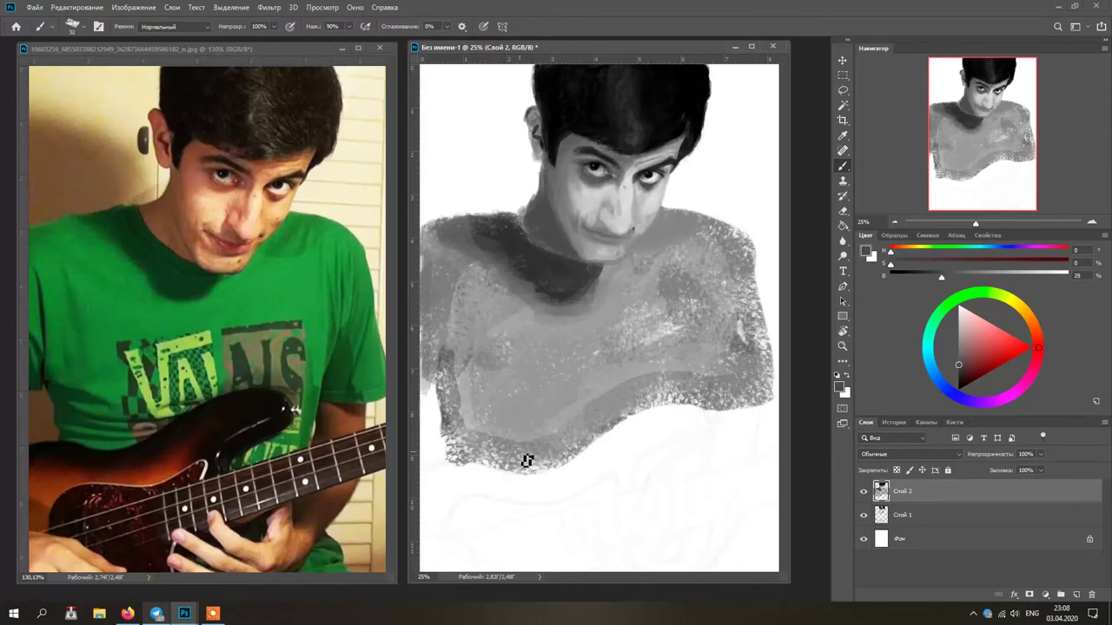
Set the sketch layer Слой 1 to 100% opacity as a guide and return to painting on Слой 2
left_click(514, 197, "alt")
left_click_drag(537, 177, 523, 228)
key("ctrl+z")
left_click(909, 522)
key("0")
left_click(907, 493)
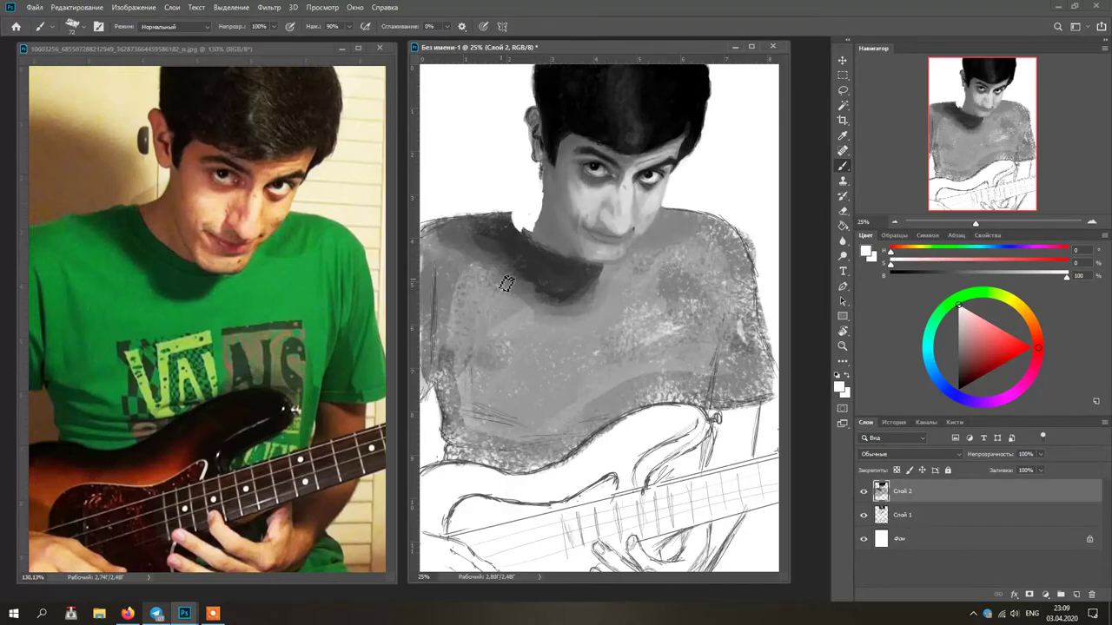
Rebuild the outer neck edge with sampled grey and, with Слой 1 hidden, define the dark shirt collar beside it
left_click(562, 212, "alt")
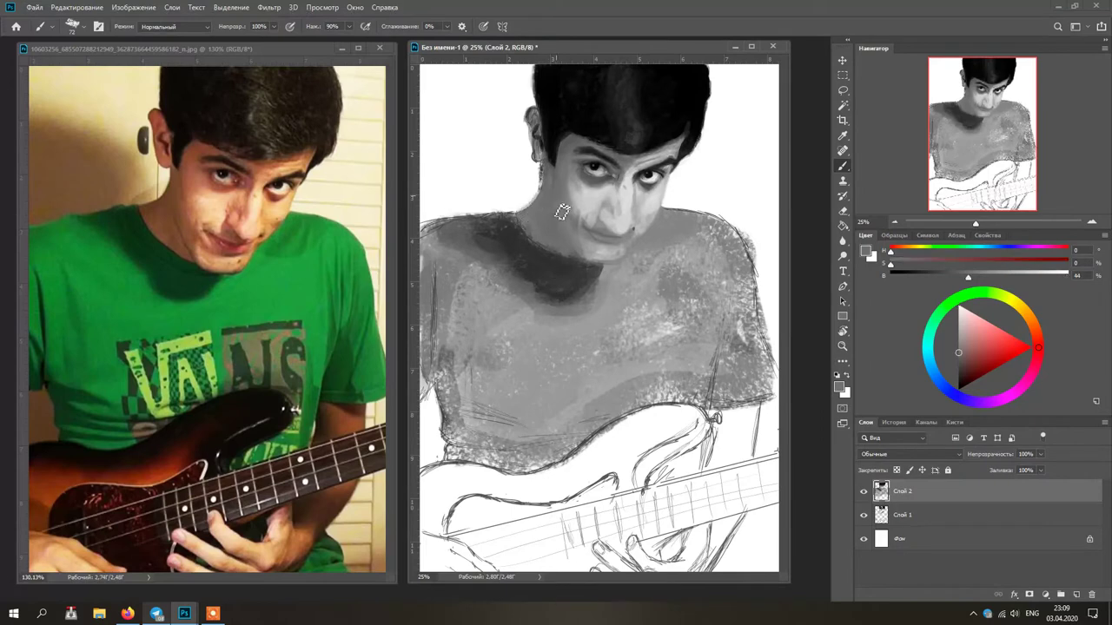
left_click(863, 515)
left_click(505, 226, "alt")
mouse_move(537, 219)
left_mouse_down()
mouse_move(518, 208)
mouse_move(470, 220)
left_mouse_up()
mouse_move(517, 221)
left_mouse_down()
mouse_move(582, 310)
mouse_move(552, 252)
mouse_move(523, 233)
left_mouse_up()
Adjust the brush and blend the man's right cheek and the side of his neck with sampled greys
left_click(550, 186, "alt")
left_click(605, 199, "alt")
right_click(580, 201)
left_click(665, 232)
left_click(568, 202)
left_click(570, 203, "alt")
mouse_move(581, 207)
left_mouse_down()
mouse_move(590, 205)
mouse_move(596, 225)
left_mouse_up()
left_click(551, 236, "alt")
mouse_move(524, 211)
left_mouse_down()
mouse_move(539, 224)
mouse_move(557, 188)
left_mouse_up()
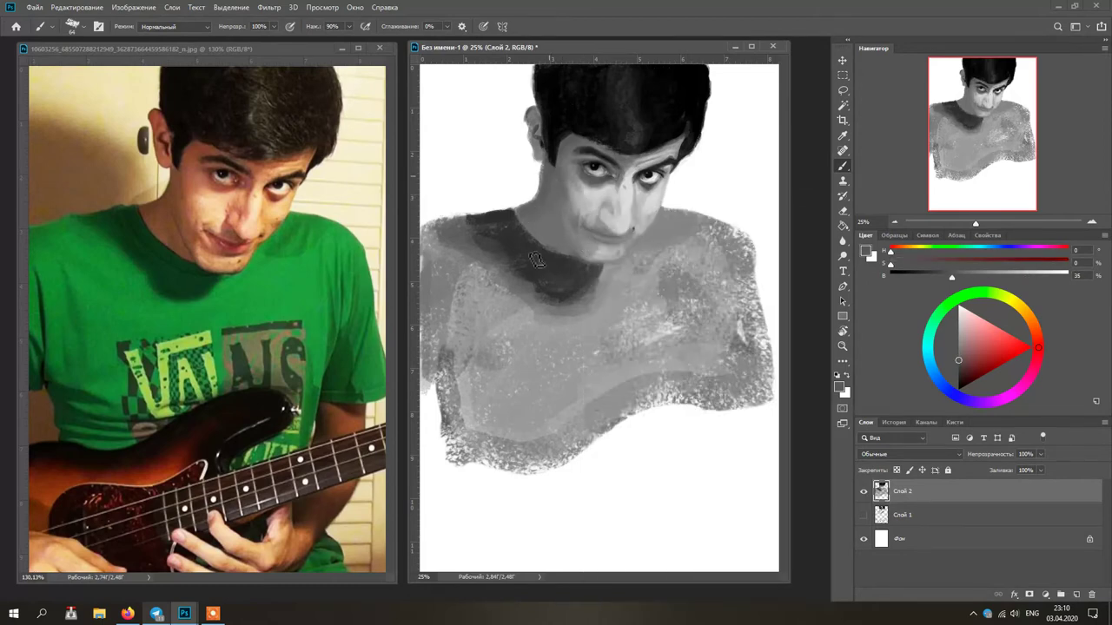
Add small dark moles to the man's cheek and chin with a fine brush, blending around them with sampled skin tones
right_click(579, 235, "alt")
left_click(607, 225, "alt")
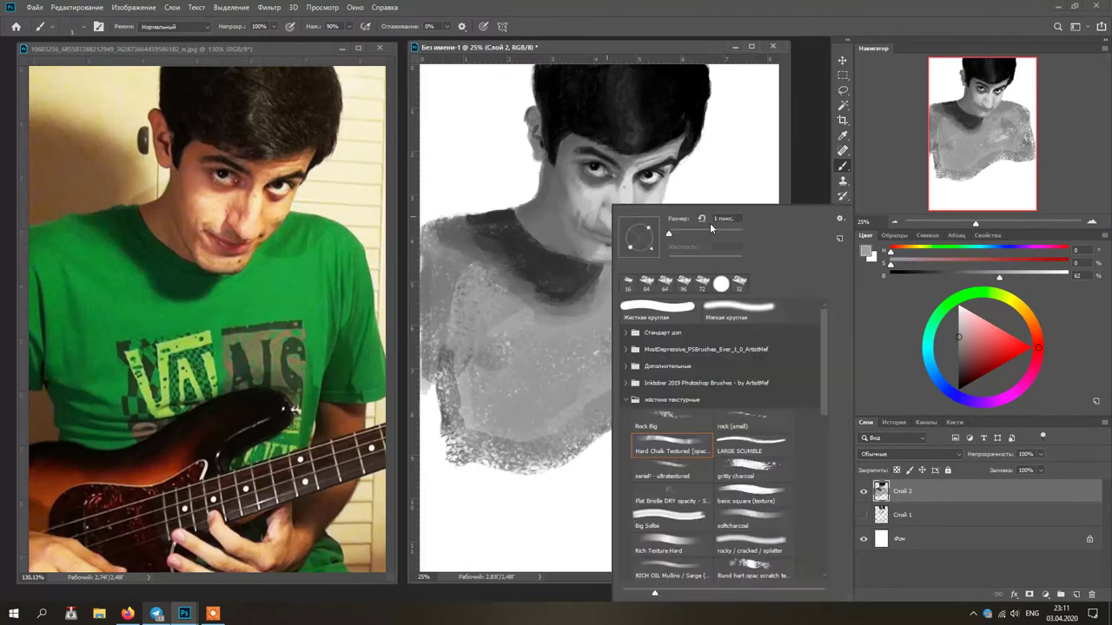
left_click(594, 230, "alt")
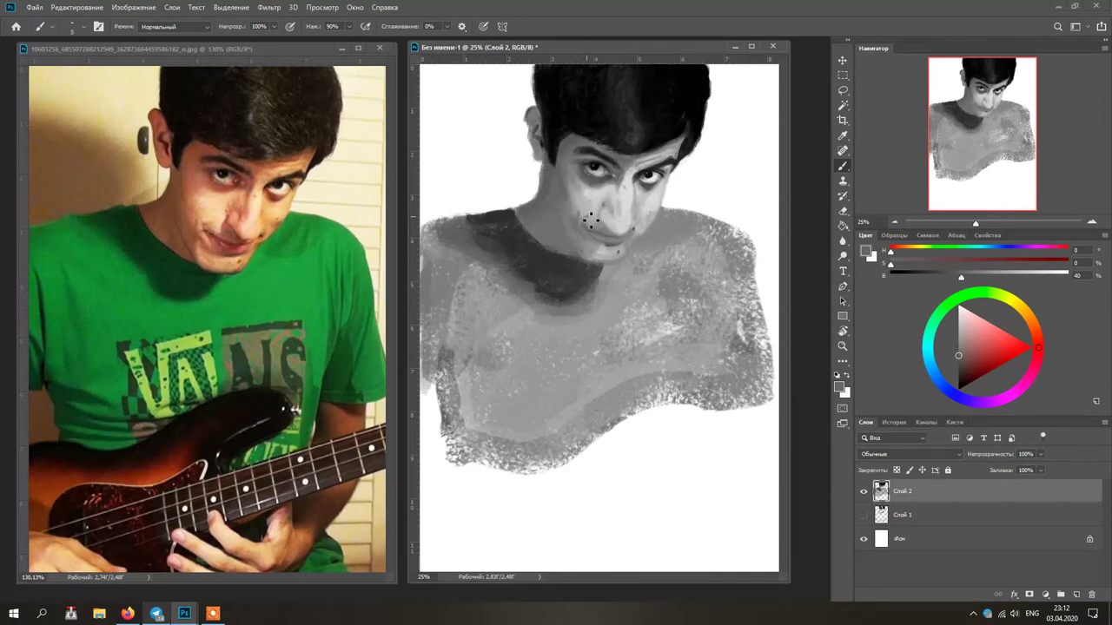
left_click(595, 207, "alt")
left_click(577, 238, "alt")
right_click(577, 252, "alt")
left_click(612, 222, "alt")
right_click(637, 243, "alt")
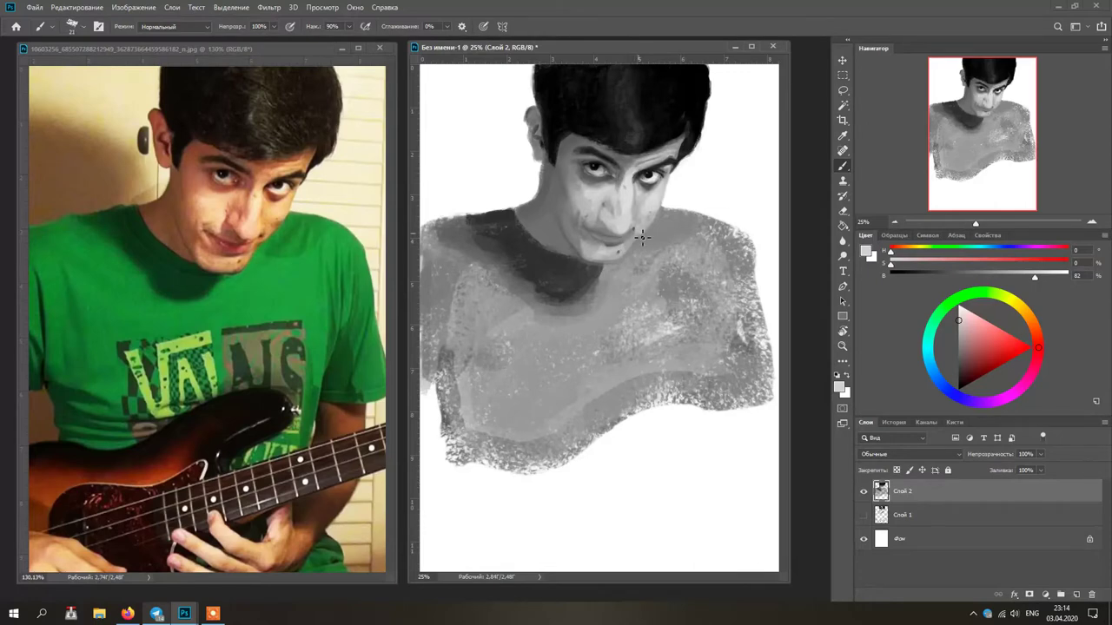
Refine the nose tip and the shadow between the nose bridge and the man's right eye with sampled greys
right_click(615, 235, "alt")
left_click(618, 225, "alt")
left_click(615, 173, "alt")
right_click(614, 173, "alt")
left_click(611, 179, "alt")
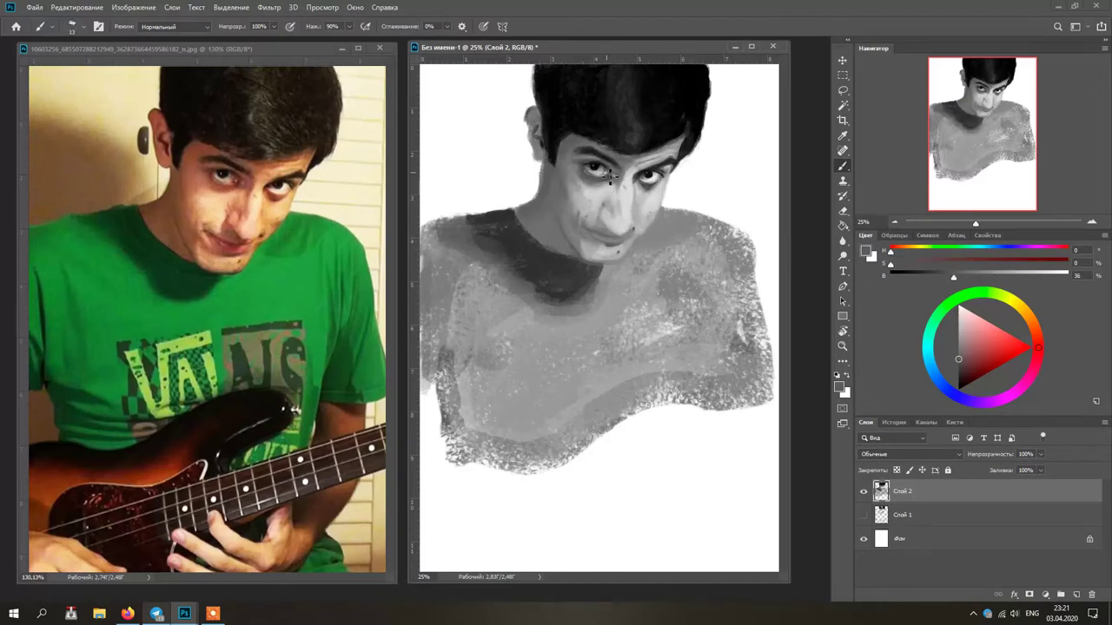
Touch up the man's right eyebrow and the skin around both eyes with light and dark sampled tones
left_click(594, 151, "alt")
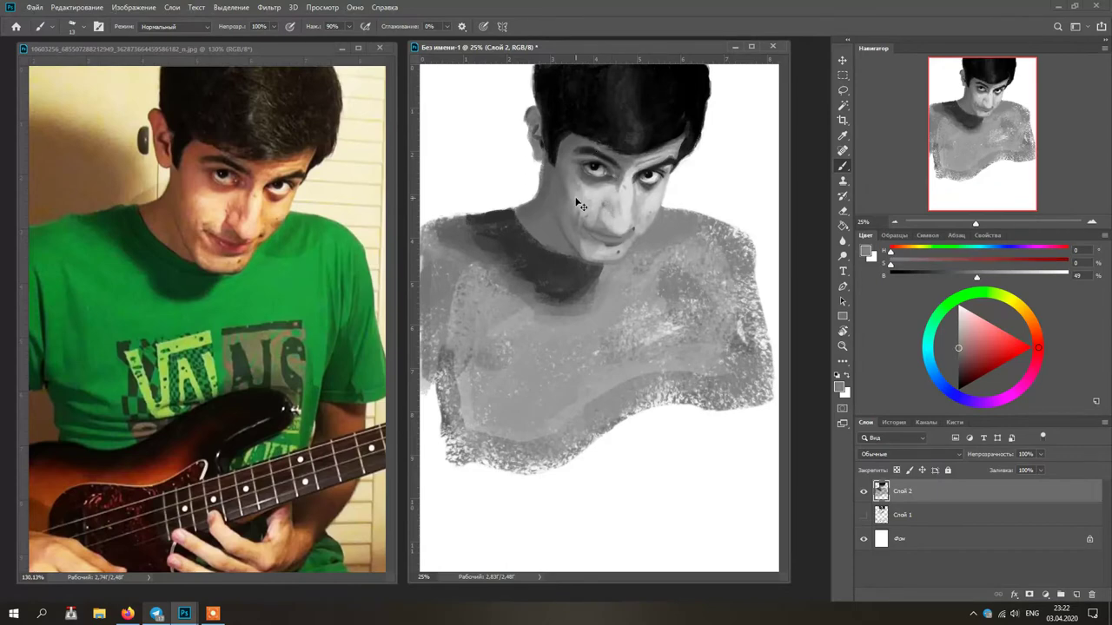
left_click(589, 165, "alt")
left_click(643, 163, "alt")
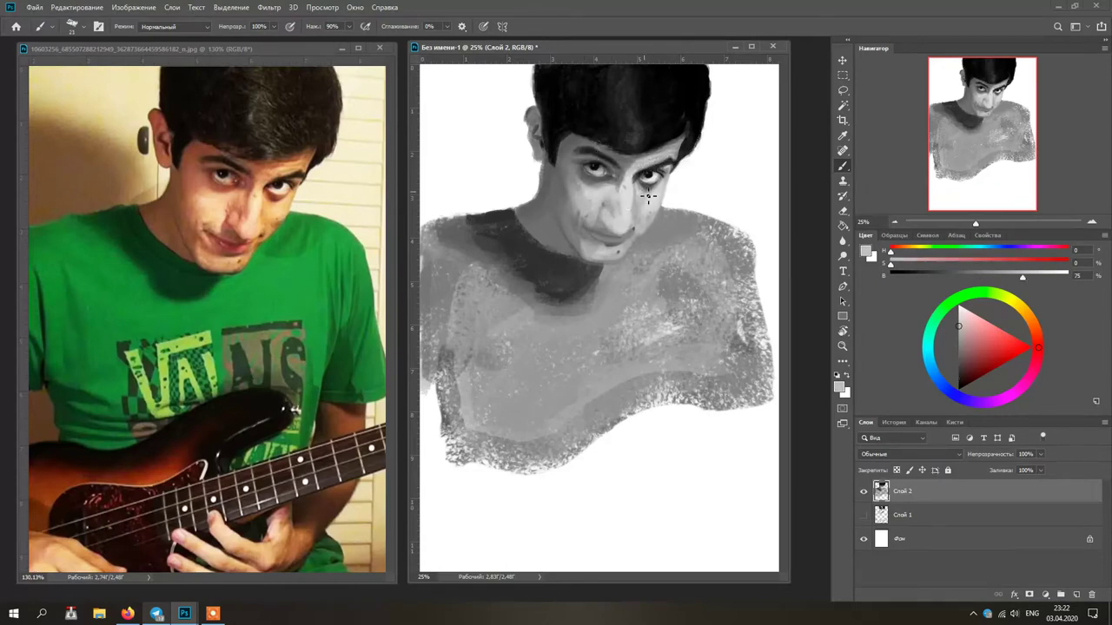
left_click(674, 174, "alt")
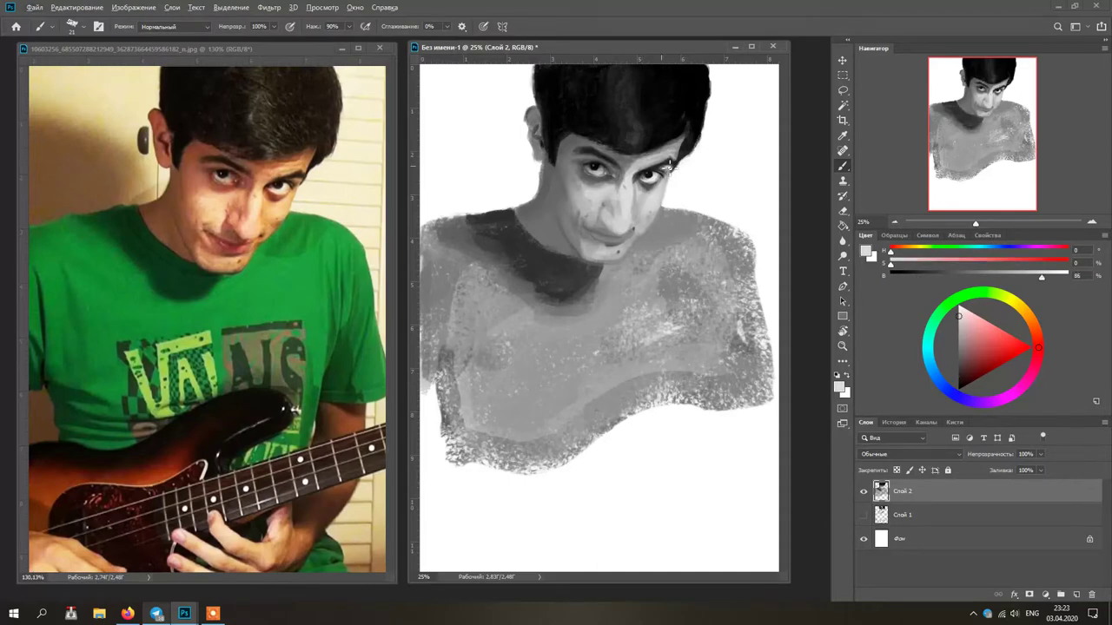
left_click(596, 155, "alt")
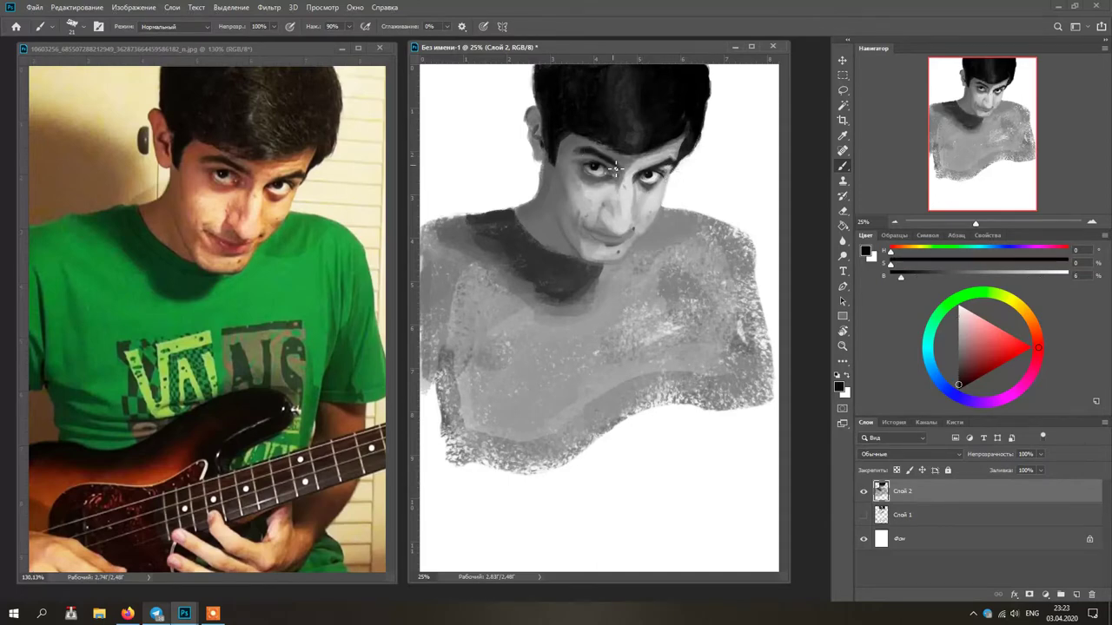
Detail the man's left eye and upper eyelid with near-black and light grey tones sampled around it
left_click(542, 239, "alt")
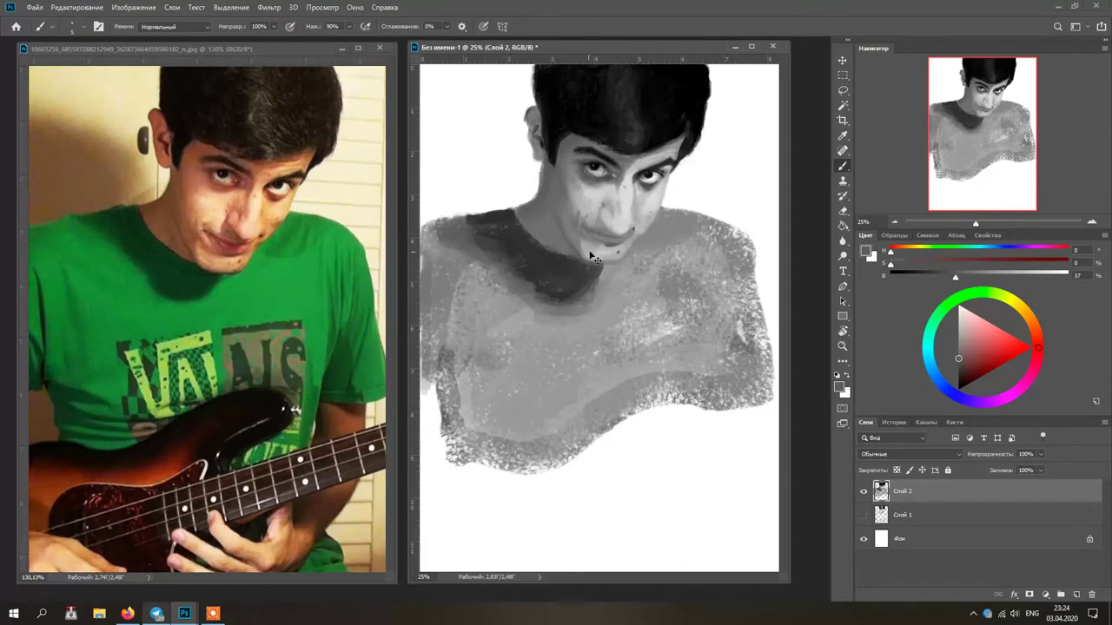
left_click(650, 174, "alt")
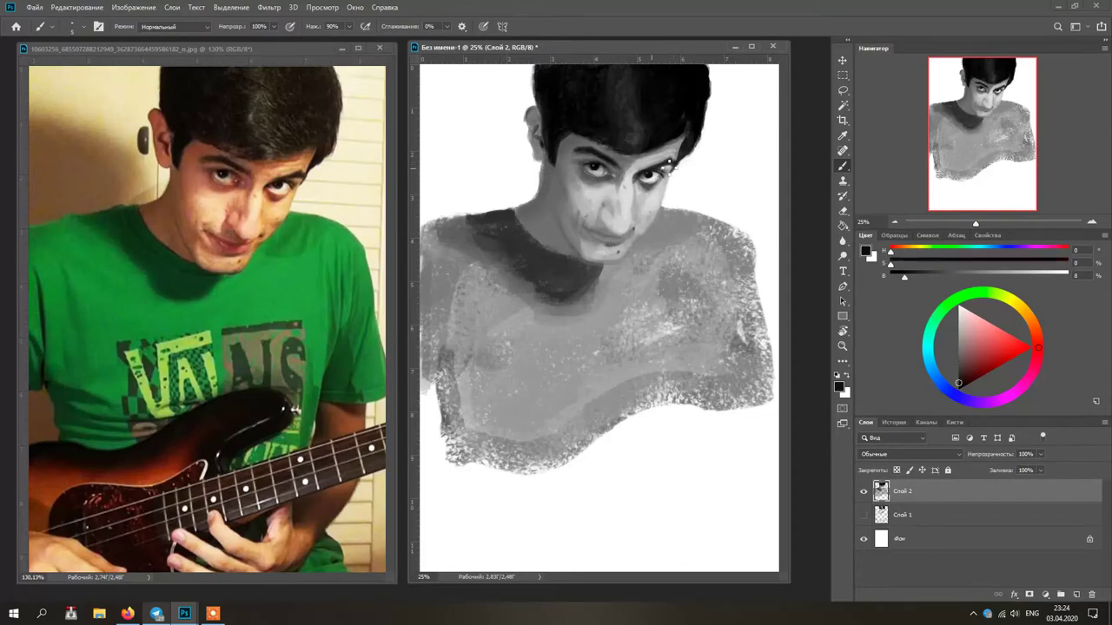
left_click(648, 177, "alt")
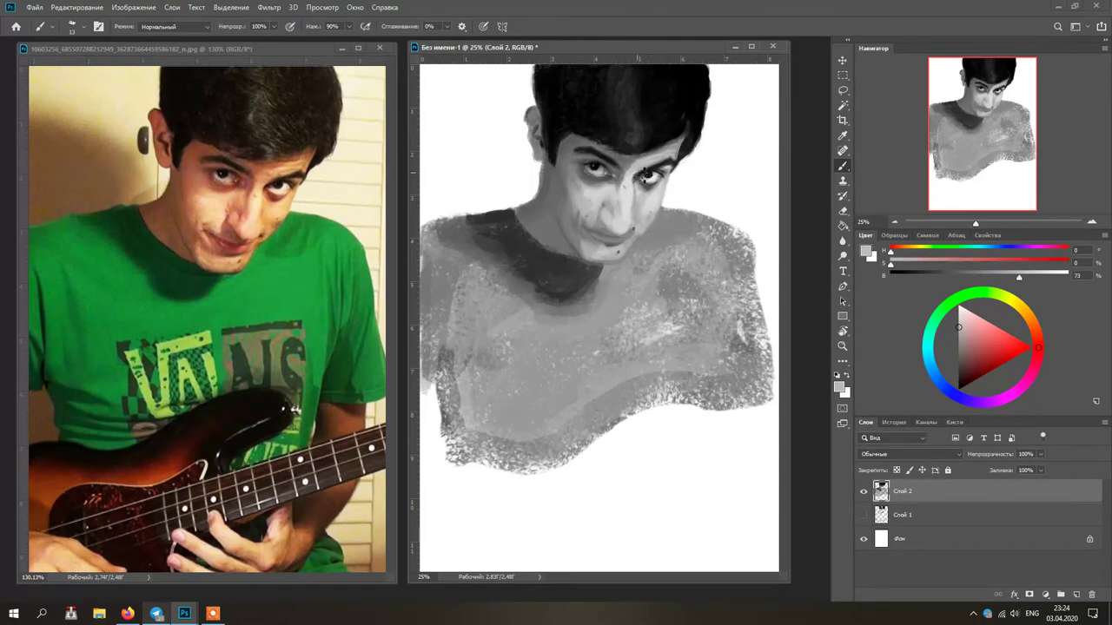
left_click(631, 167, "alt")
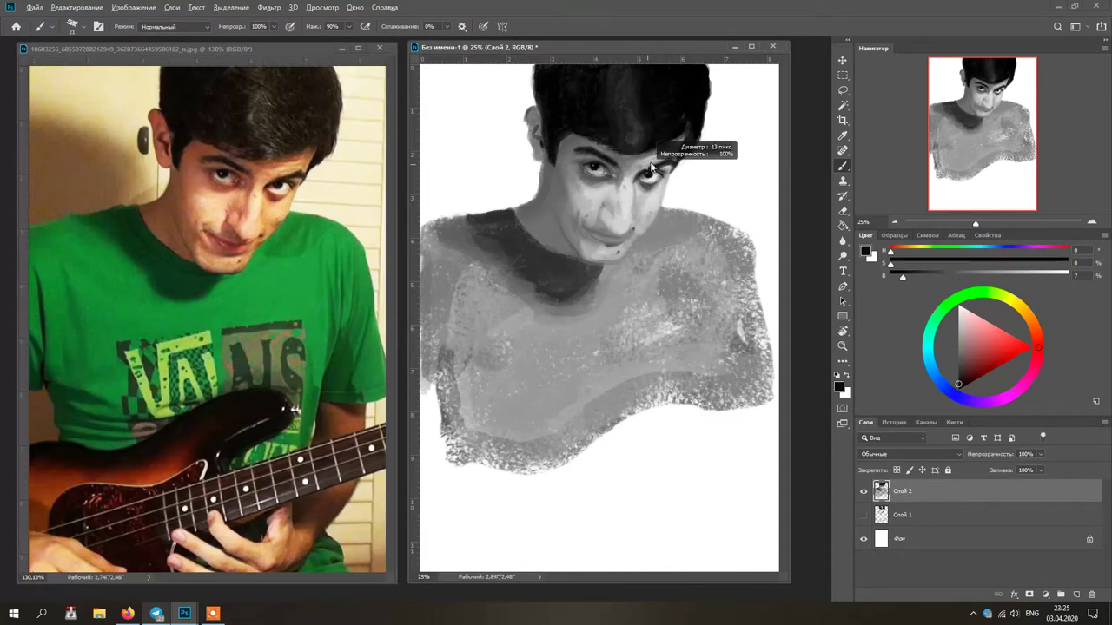
left_click(656, 158, "alt")
left_click(647, 160, "alt")
Refine the man's left eyebrow and the adjoining temple hairline with light skin and dark hair tones
left_click(573, 247, "alt")
right_click(672, 155, "alt")
right_click(667, 158, "alt")
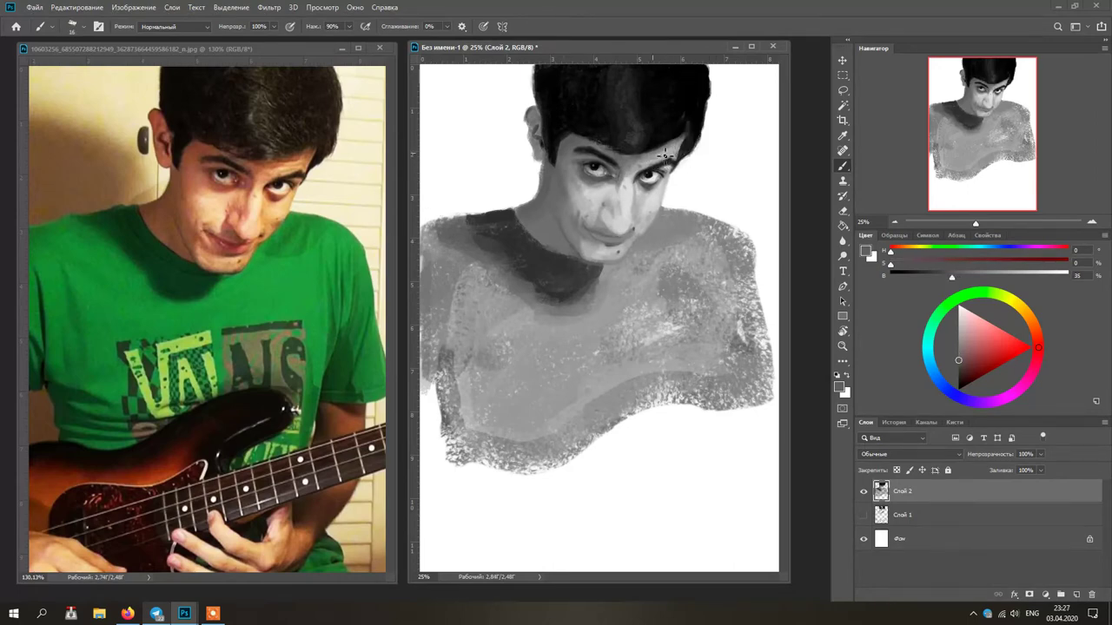
left_click(666, 157, "alt")
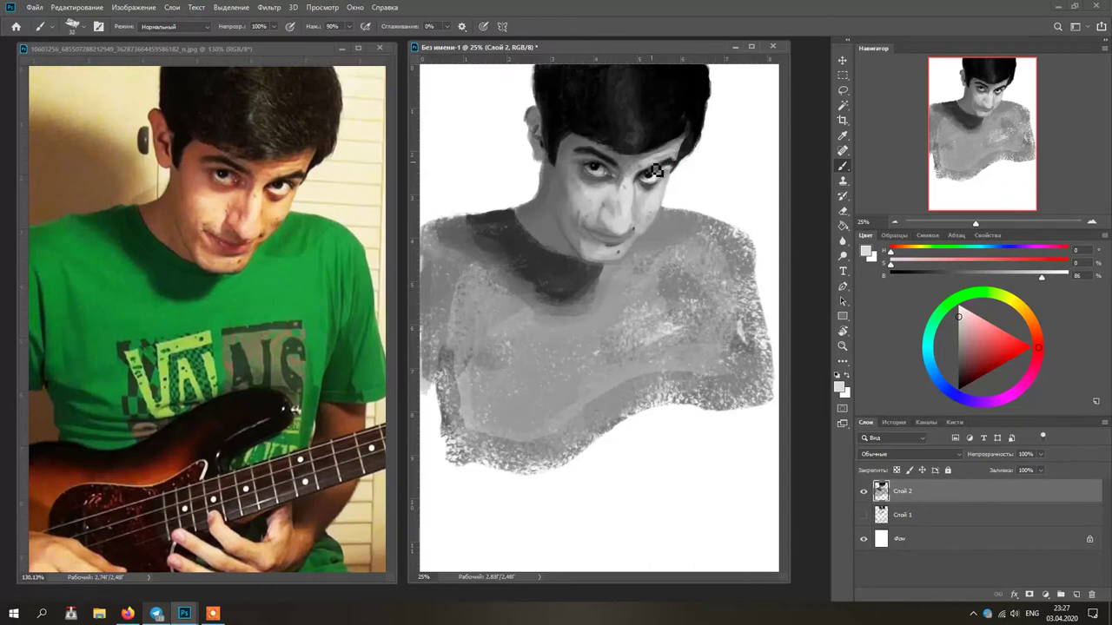
left_click(681, 155, "alt")
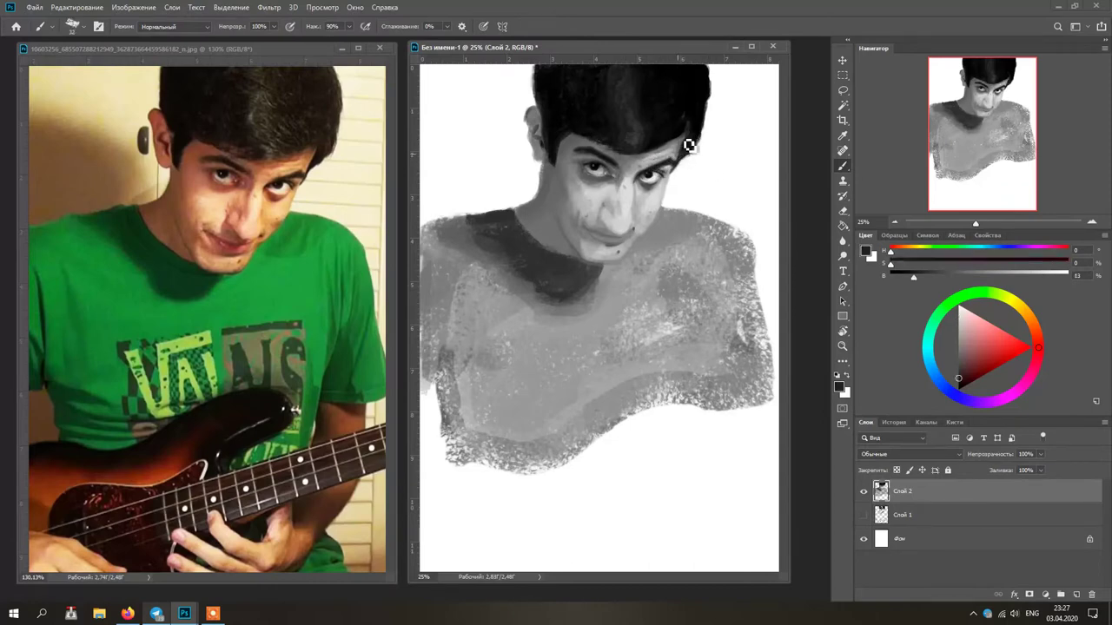
left_click(574, 246, "alt")
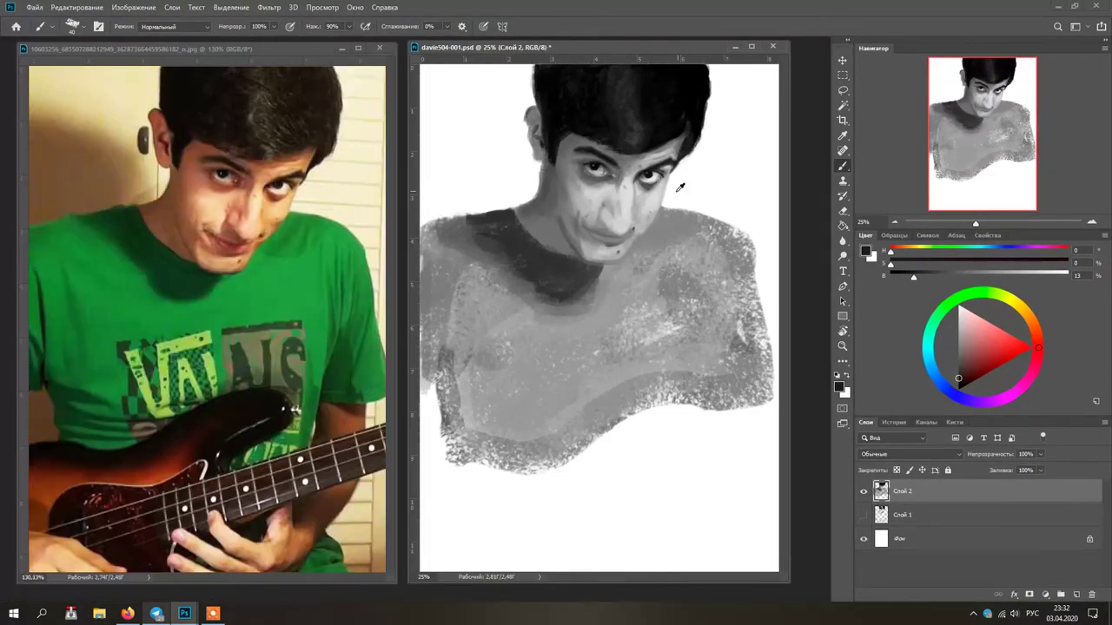
Clean the man's left cheek outline with background white and blend the cheeks, nose and chin with sampled greys
left_click(677, 191, "alt")
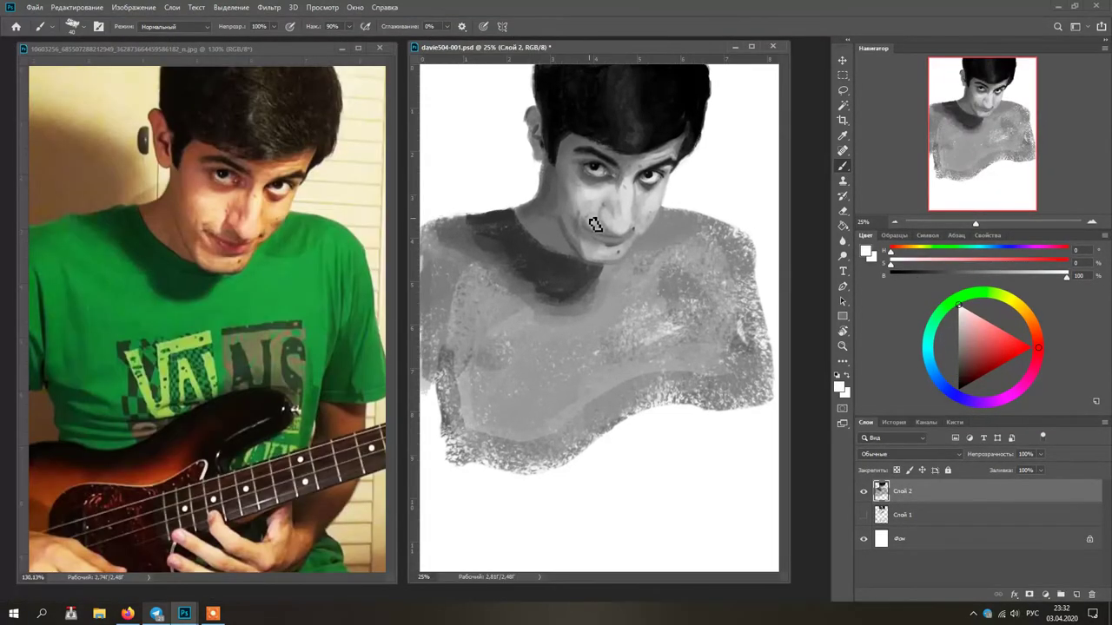
left_click(621, 253, "alt")
left_click(603, 198, "alt")
left_click(615, 200, "alt")
left_click(587, 234, "alt")
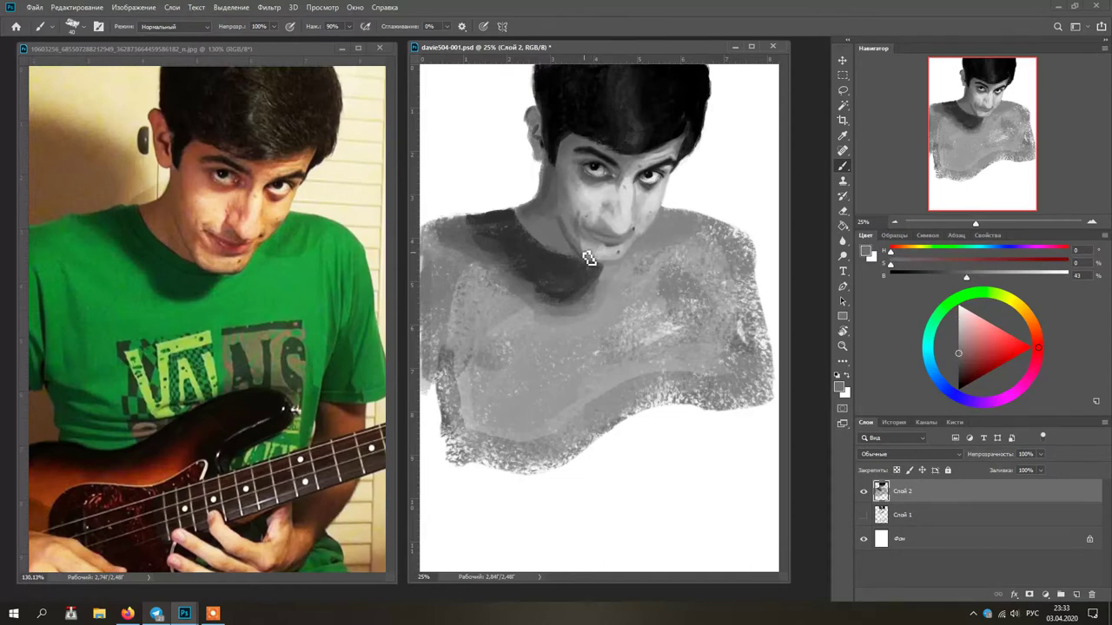
left_click_drag(660, 227, 655, 224)
left_click(663, 208, "alt")
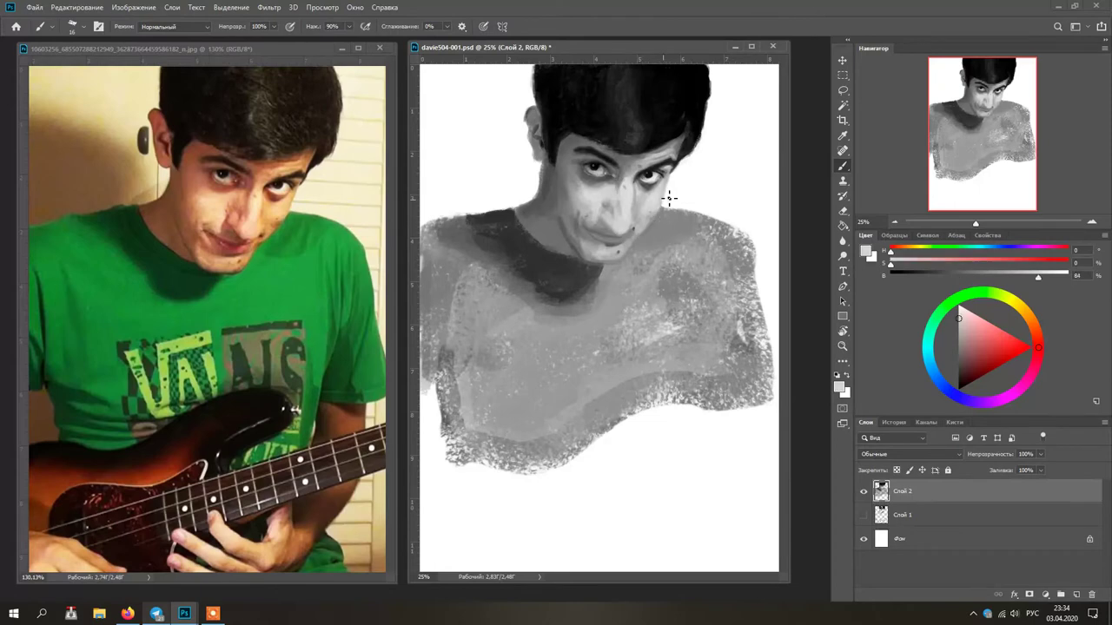
Tilt the canvas view slightly and refine the mouth corner and the underside of the chin with sampled shadow tones
key("r")
left_click_drag(647, 250, 611, 327)
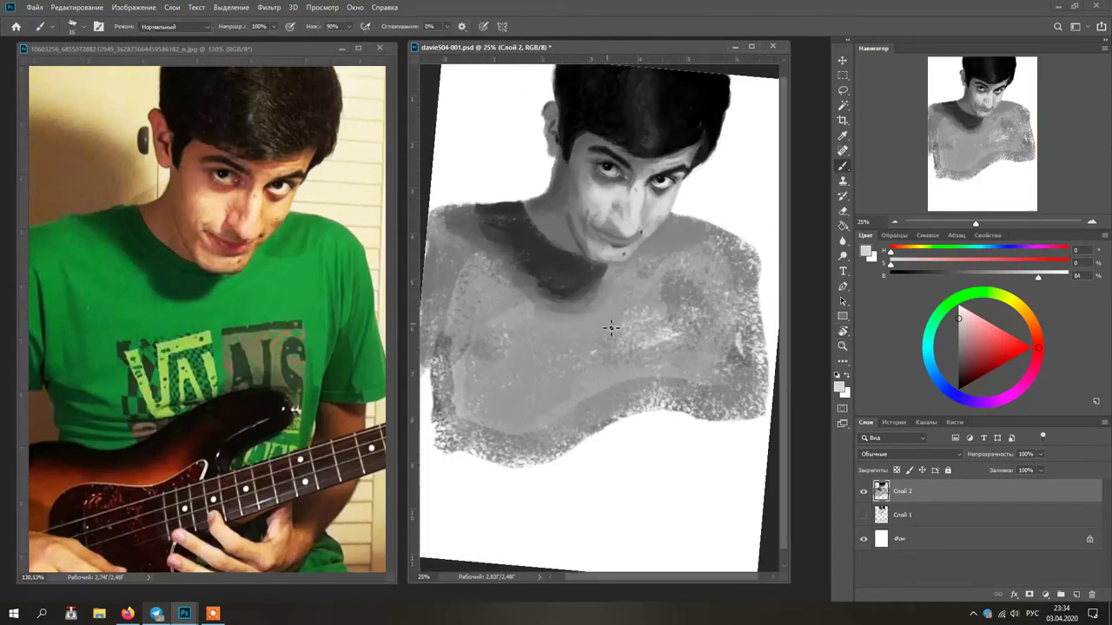
left_click(589, 260, "alt")
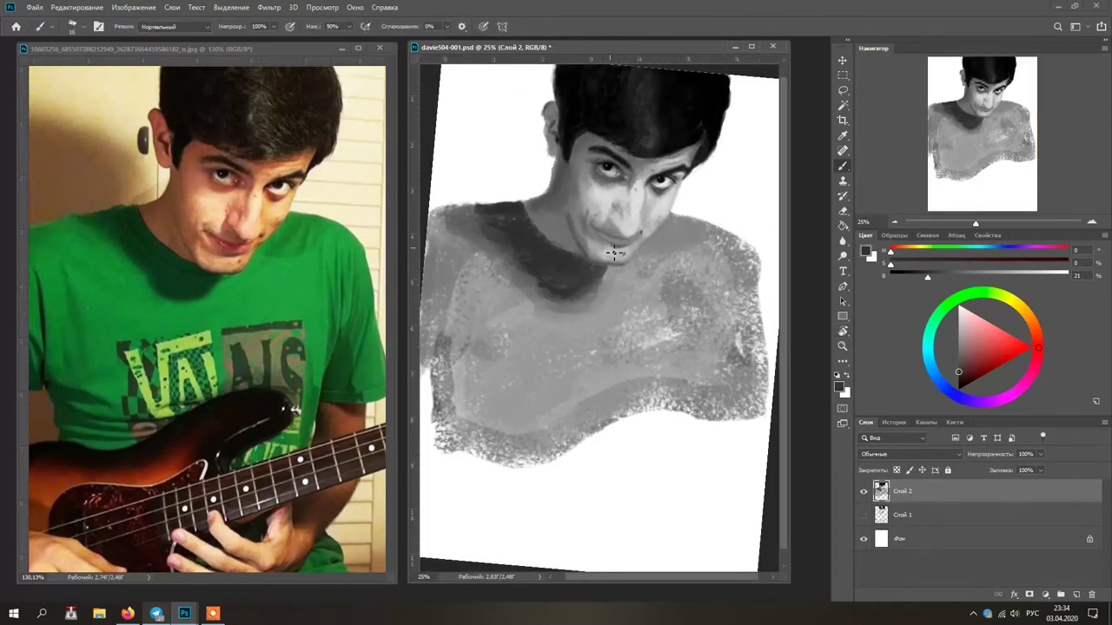
left_click(604, 243, "alt")
left_click(615, 254, "alt")
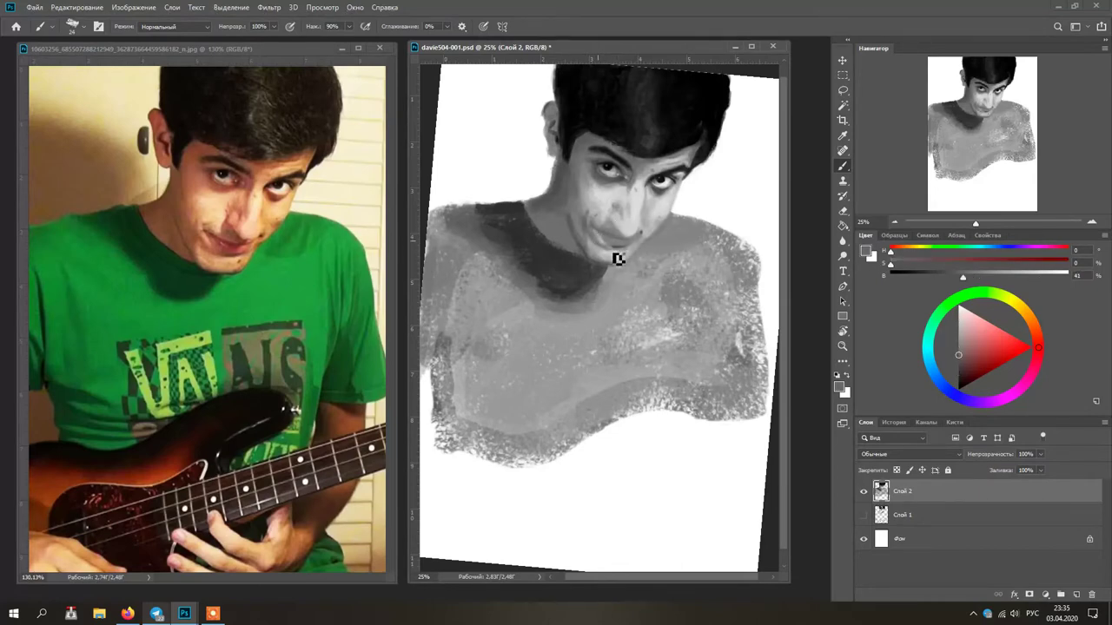
left_click(610, 271, "alt")
left_click(608, 260, "alt")
left_click(609, 243, "alt")
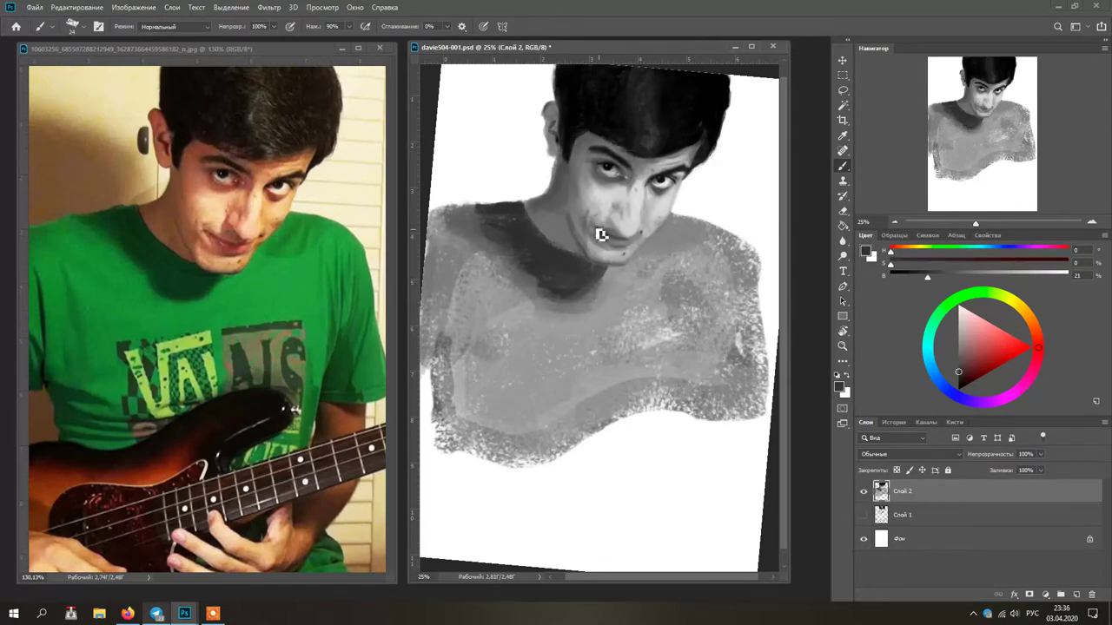
Smooth the chin and lower jaw with light greys sampled from the surrounding skin
left_click(636, 248, "alt")
left_click(635, 250, "alt")
left_click(638, 259, "alt")
left_click(609, 250, "alt")
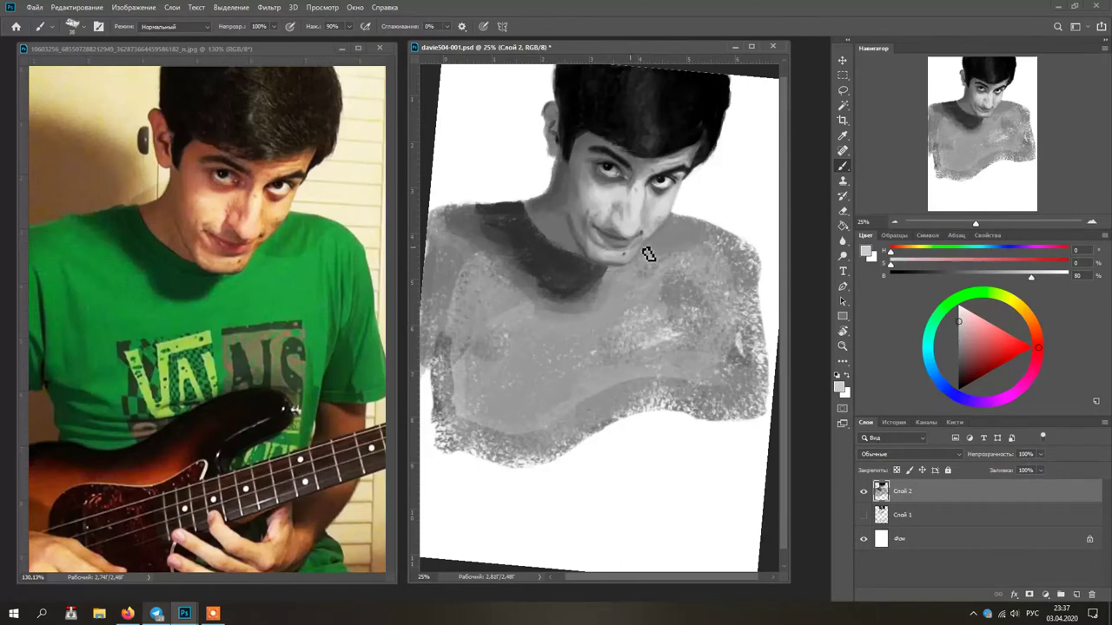
left_click(596, 255, "alt")
left_click(615, 219, "alt")
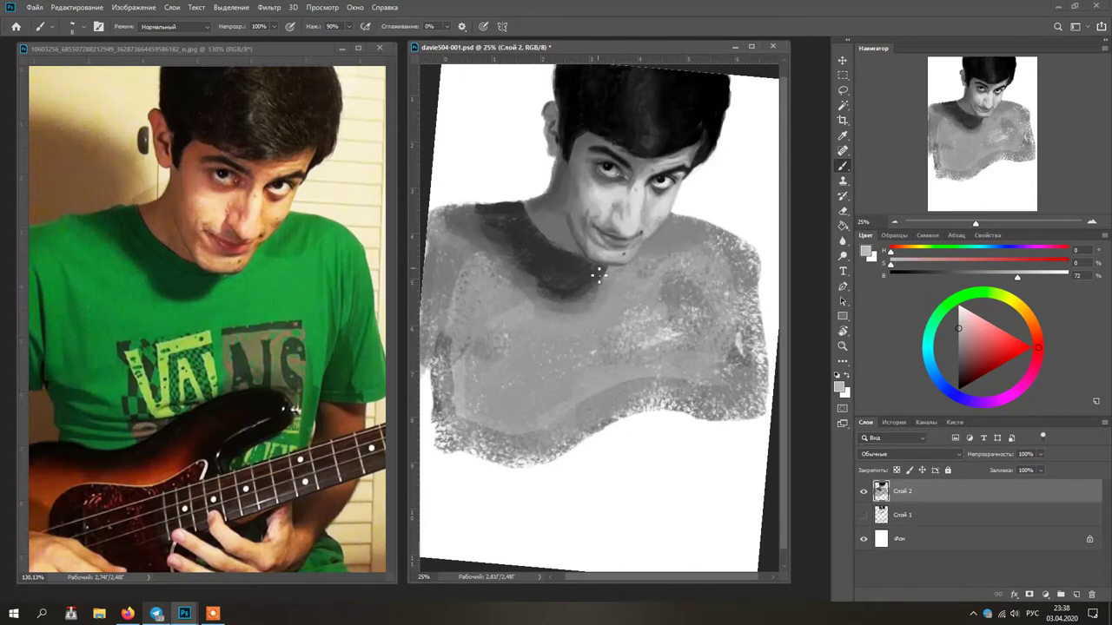
Refine the lips and the shading around them with sampled greys, reducing the brush size for fine detail
left_click(624, 242, "alt")
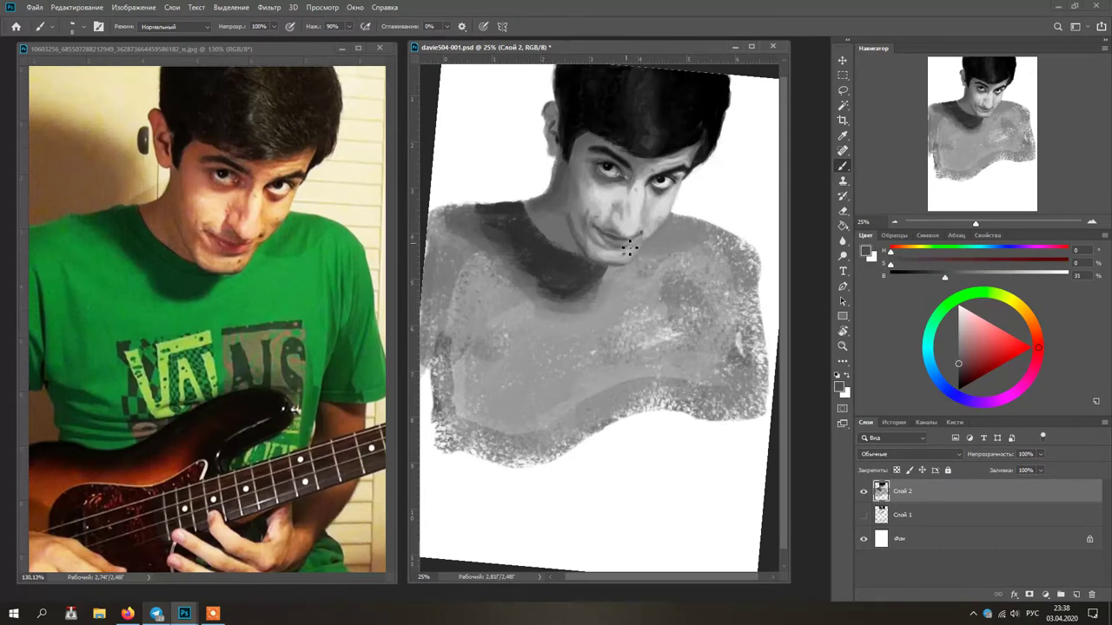
left_click(636, 240, "alt")
left_click(615, 245, "alt")
left_click(641, 243, "alt")
key("bracketleft")
key("bracketleft")
key("bracketleft")
key("bracketleft")
key("bracketleft")
key("bracketleft")
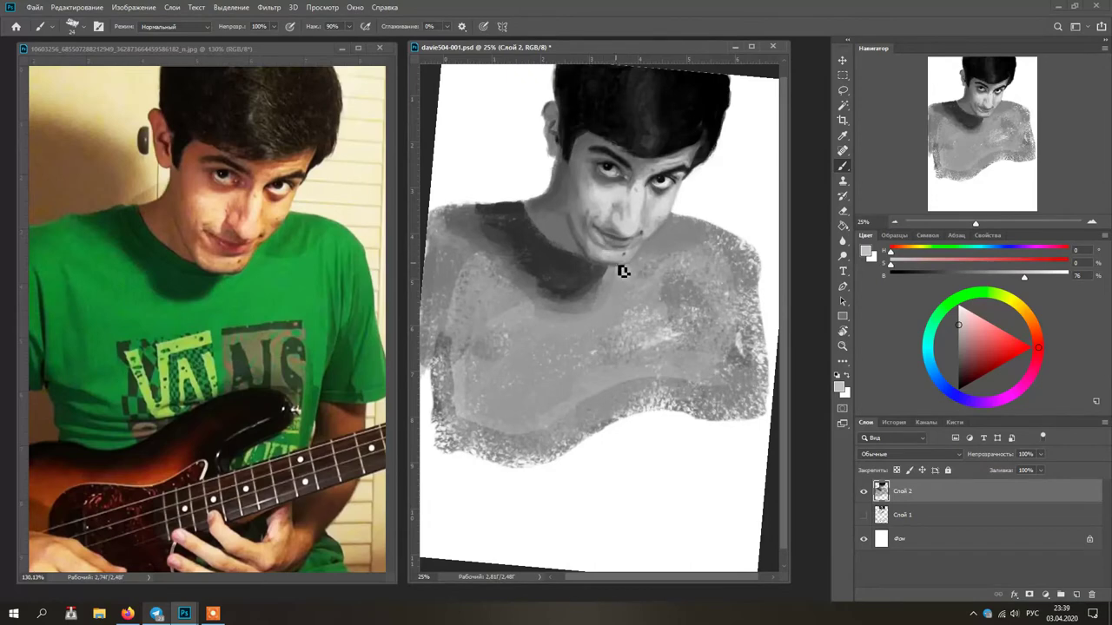
Refine the man's left mouth corner and the adjoining cheek with sampled greys, reducing the brush size to 8 px
left_click(645, 224, "alt")
left_click(648, 230, "alt")
left_click(634, 243, "alt")
left_click(632, 240, "alt")
left_click(644, 232, "alt")
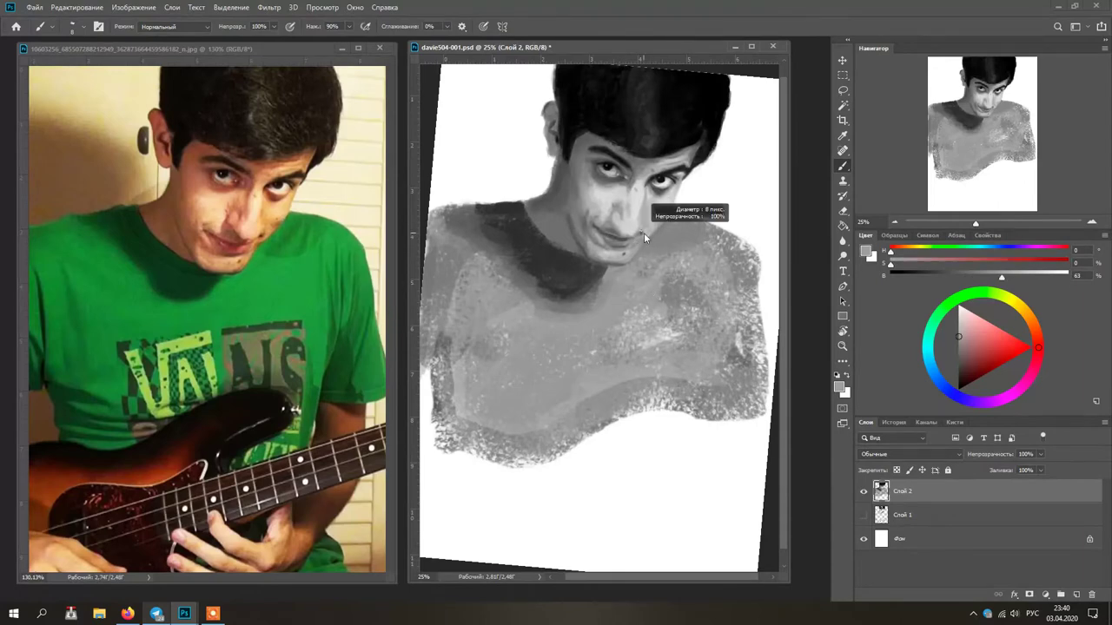
Shade the base, side and bridge of the nose with greys sampled from the surrounding skin, adjusting the brush size
left_click(623, 221, "alt")
right_click(622, 221)
key("Escape")
right_click(624, 219)
key("Escape")
left_click(637, 206, "alt")
left_click(630, 199, "alt")
right_click(629, 198, "alt")
left_click_drag(627, 213, 627, 196)
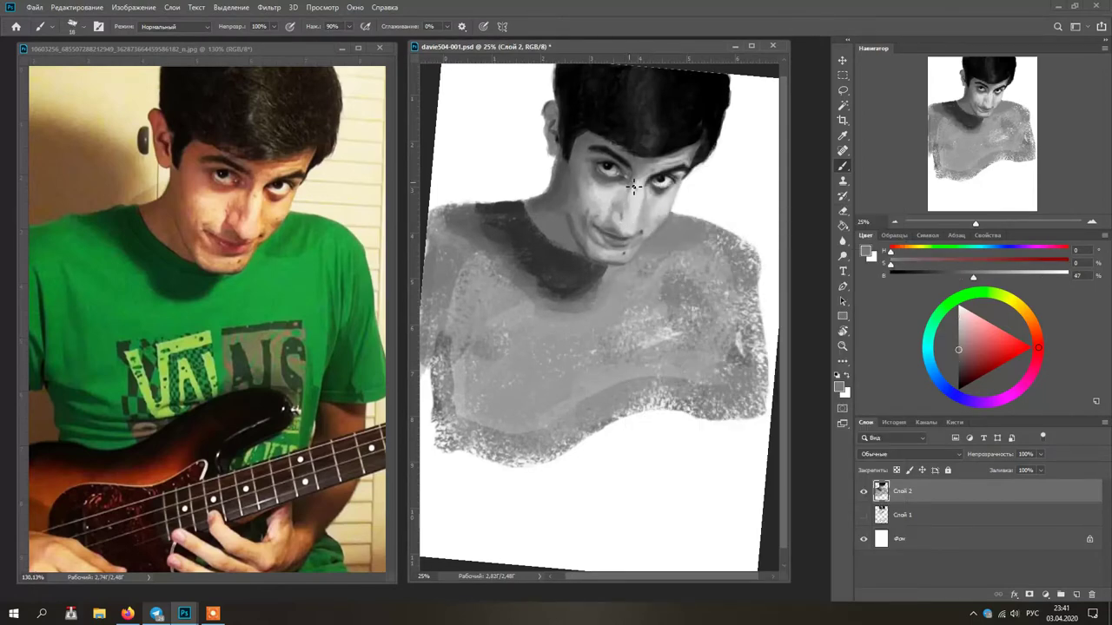
Blend the nostril area, upper lip and chin with sampled light and mid greys
left_click(634, 207, "alt")
left_click(625, 210, "alt")
right_click(620, 211, "alt")
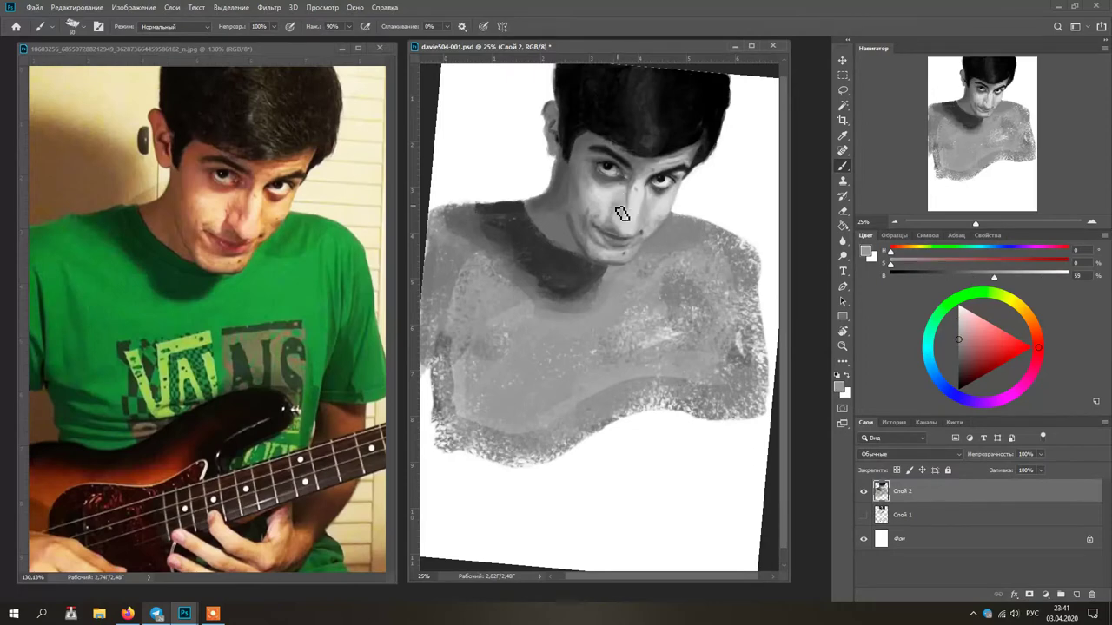
left_click(634, 230, "alt")
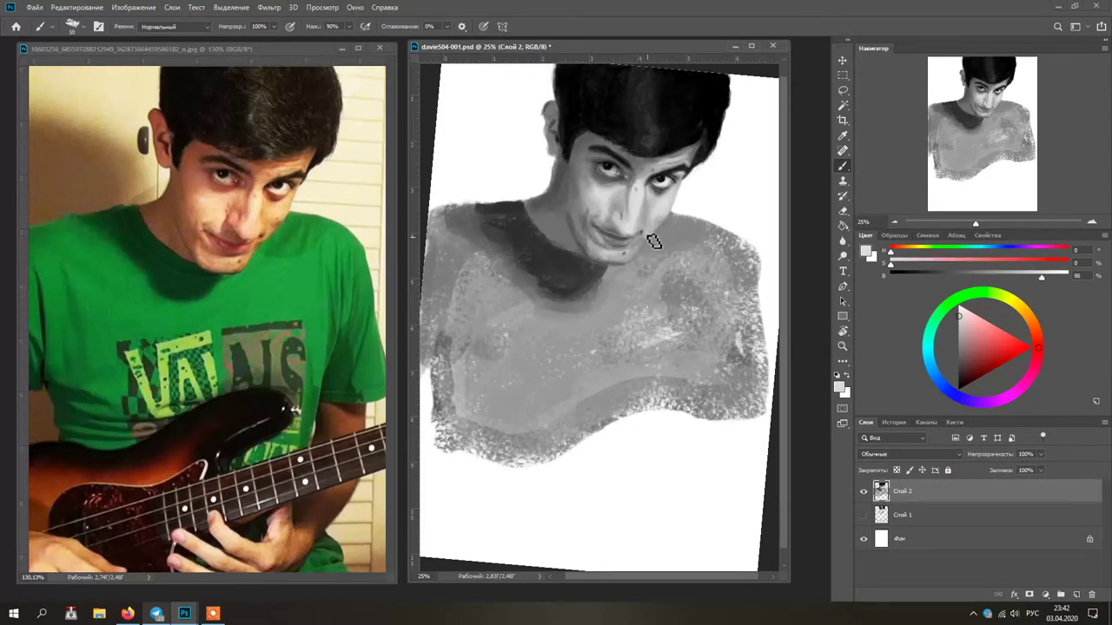
left_click(651, 228, "alt")
left_click(616, 262, "alt")
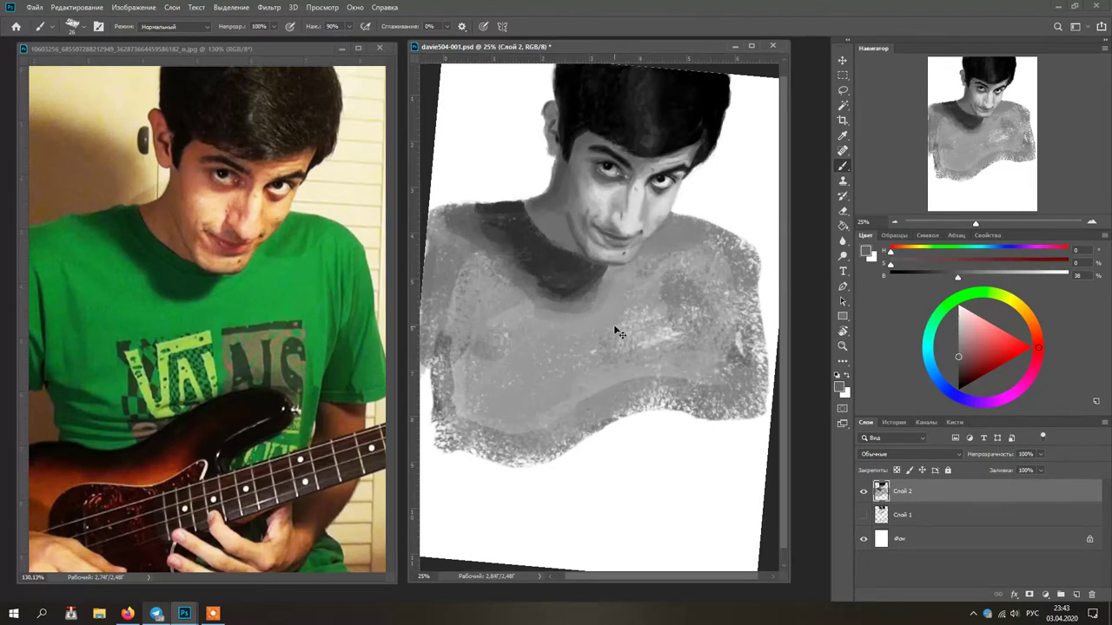
Refine the man's left cheek and jaw edge with sampled greys using a larger brush, and reset the canvas rotation
left_click(652, 235, "alt")
key("bracketright")
left_click(659, 220, "alt")
left_click(657, 240, "alt")
left_click(556, 189, "alt")
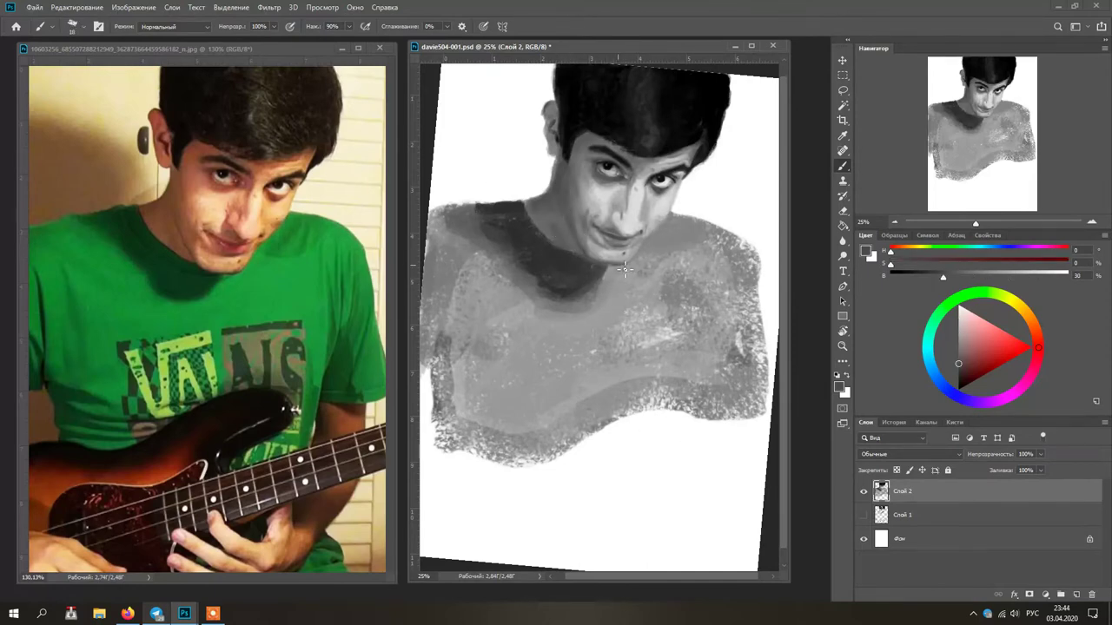
key("Escape")
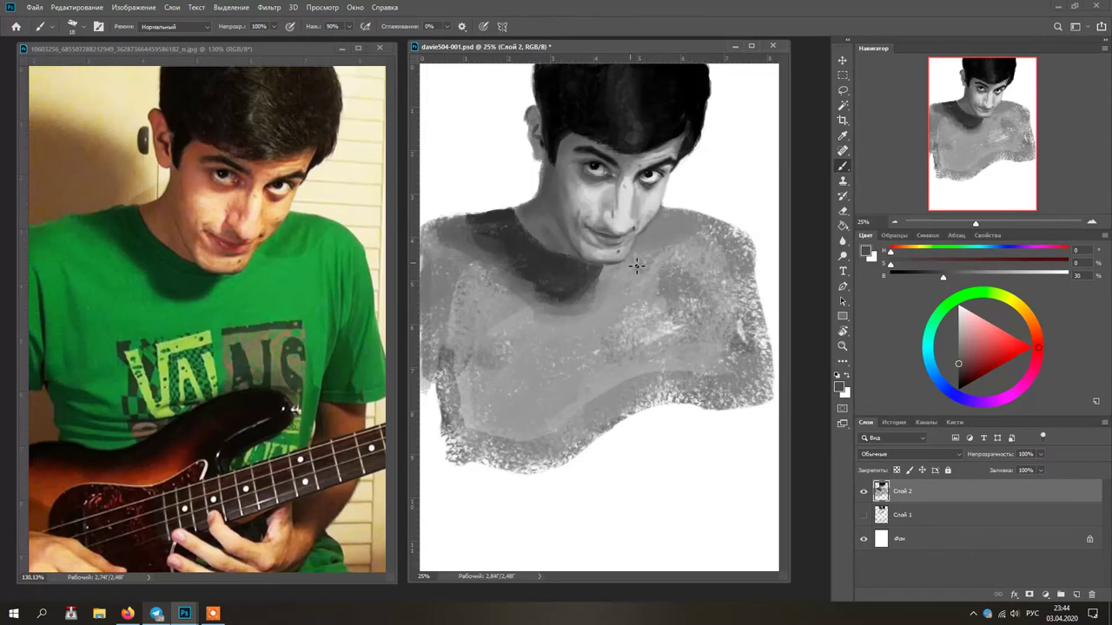
Smooth the nose highlights and the shadow beside the upper lip with sampled light and dark greys
left_click(628, 184, "alt")
left_click(621, 190, "alt")
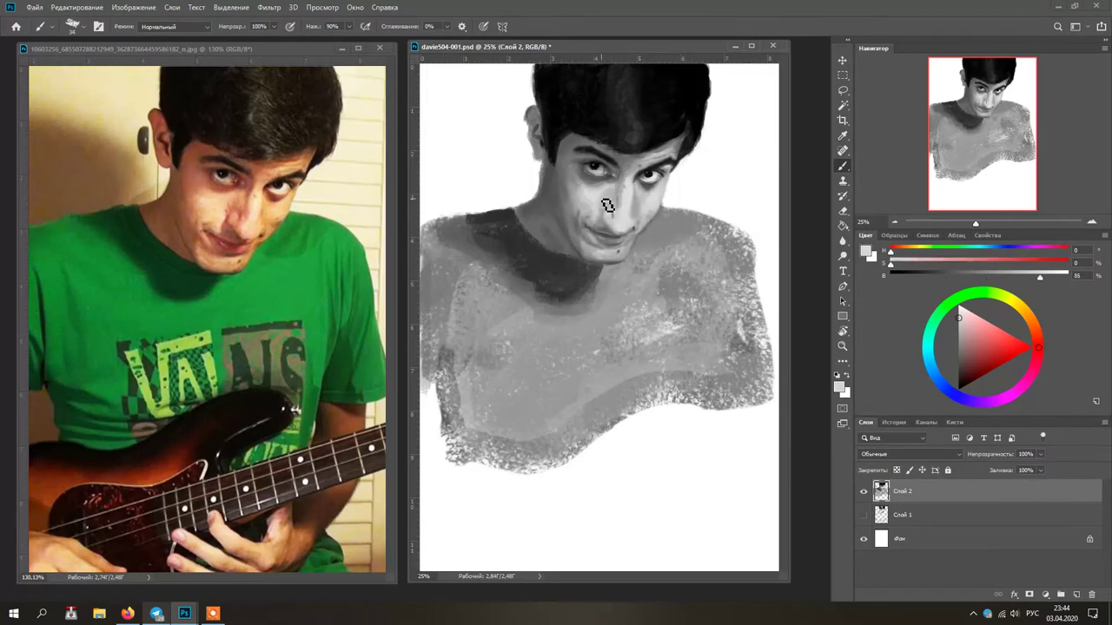
left_click(624, 193, "alt")
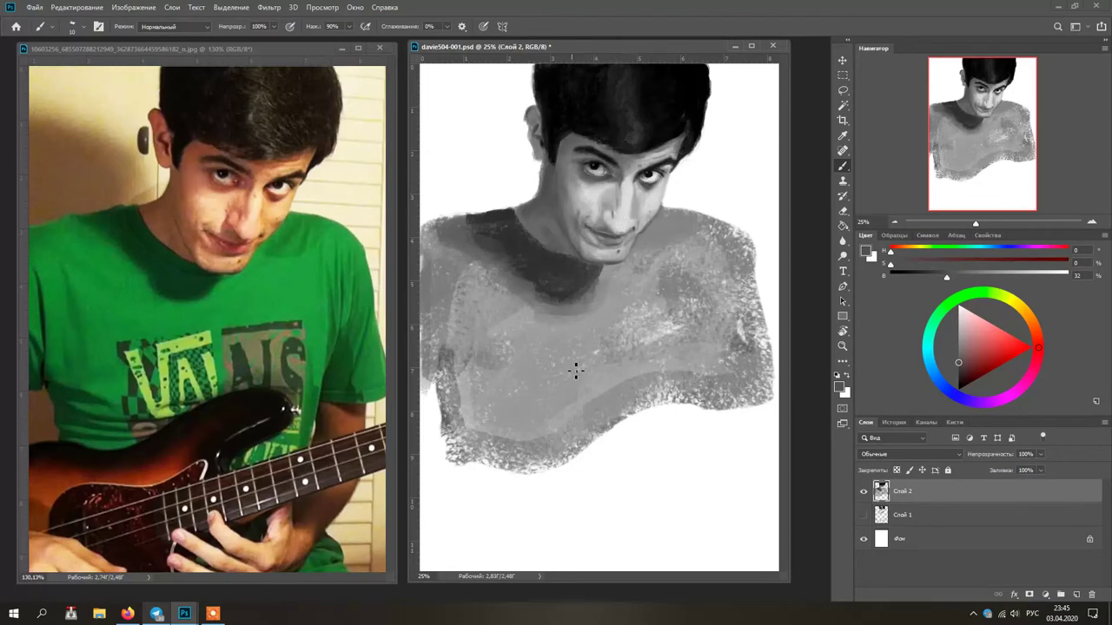
left_click(630, 208, "alt")
left_click(613, 222, "alt")
left_click(617, 282, "alt")
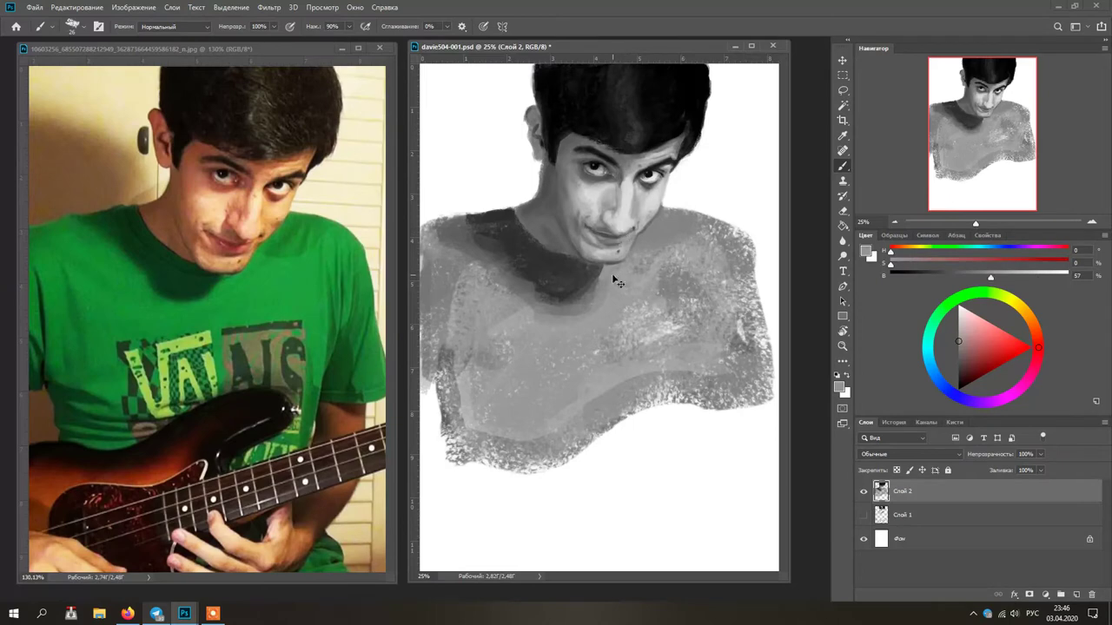
Blend the chin and jawline against the shirt with sampled skin, shadow and shirt greys
left_click(627, 239, "alt")
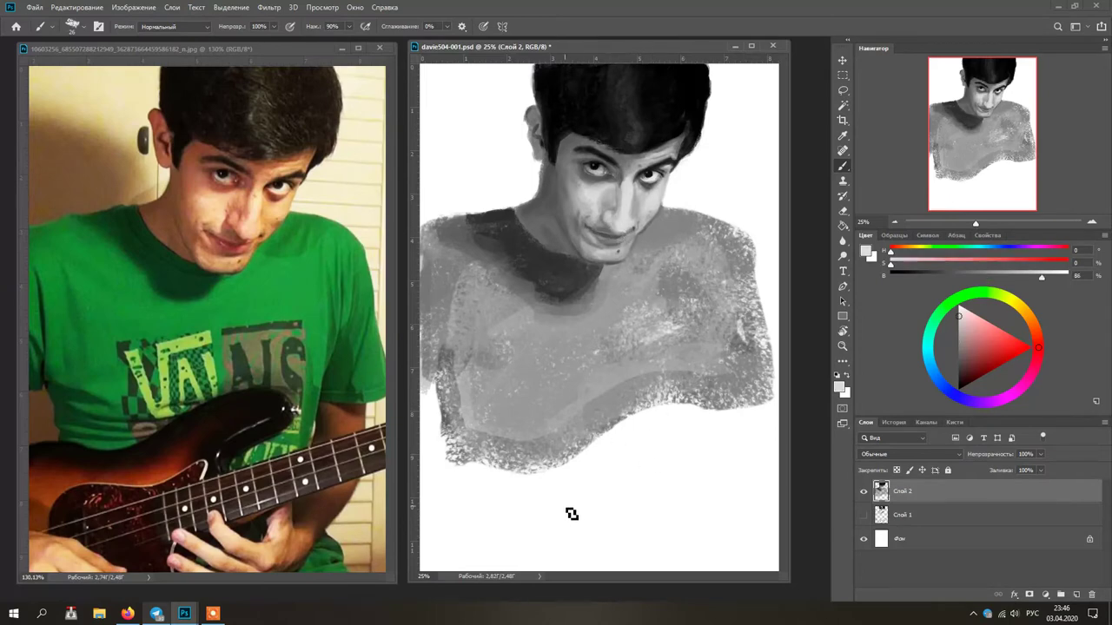
left_click(588, 256, "alt")
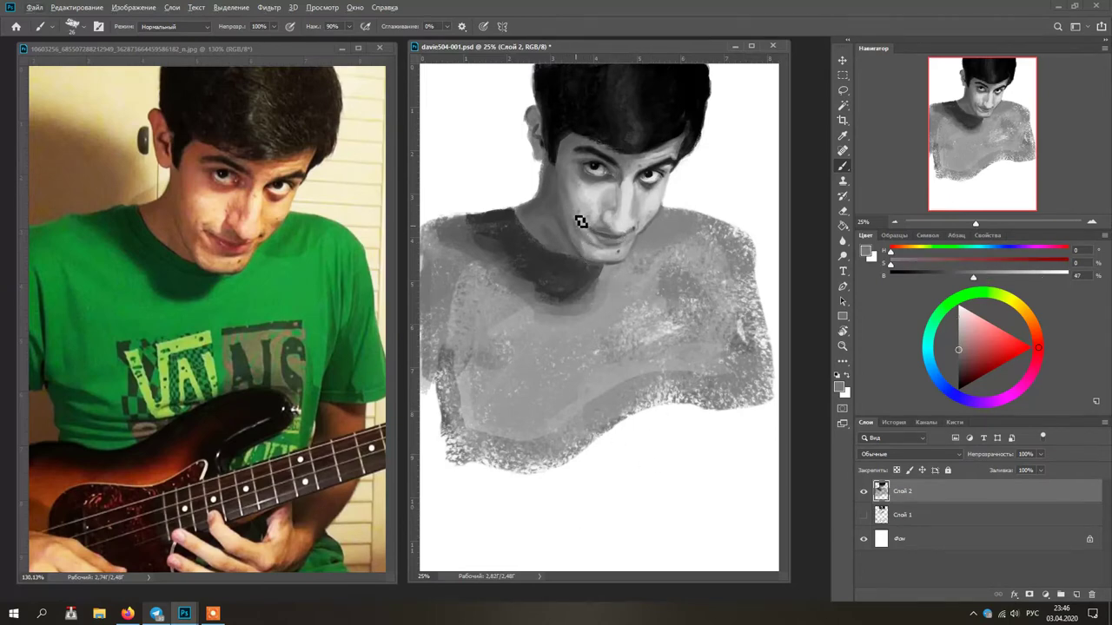
left_click(630, 256, "alt")
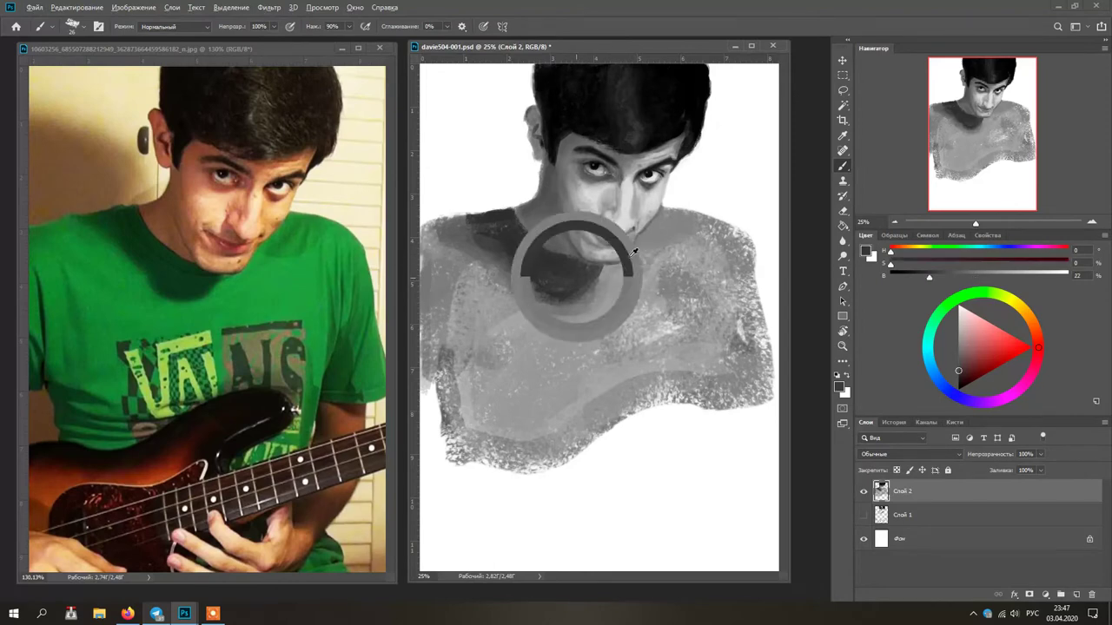
left_click(639, 207, "alt")
left_click(605, 337, "alt")
left_click(634, 262, "alt")
left_click(621, 240, "alt")
Refine the upper lip and the shading between nose and mouth with sampled greys
left_click(615, 217, "alt")
left_click(600, 228, "alt")
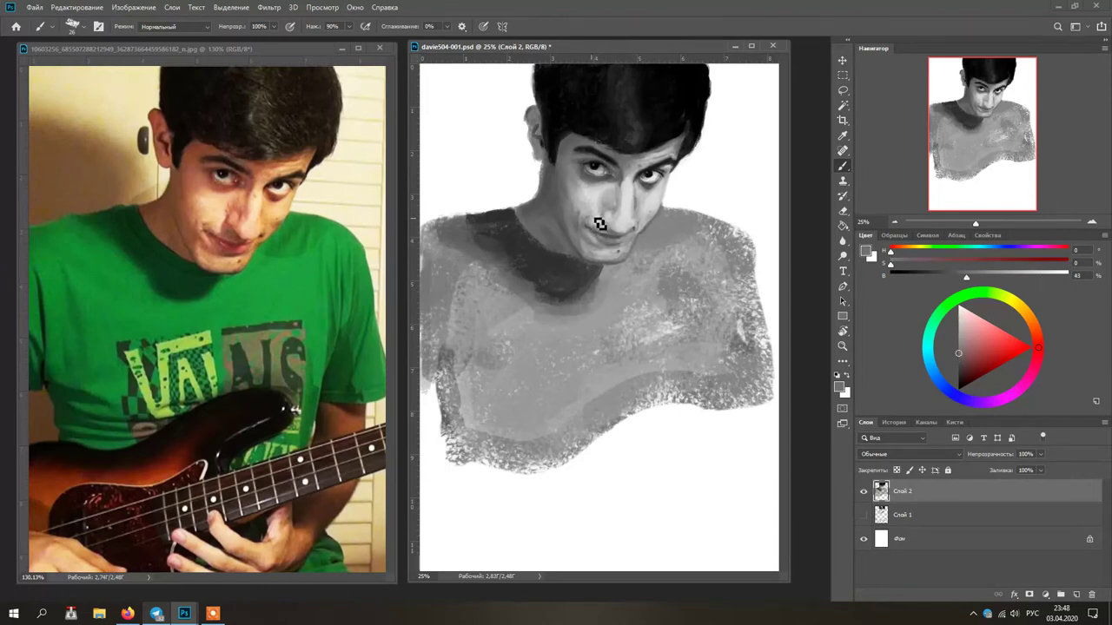
left_click(603, 231, "alt")
left_click(605, 231, "alt")
left_click(627, 260, "alt")
left_click(619, 206, "alt")
left_click(605, 228, "alt")
left_click(640, 242, "alt")
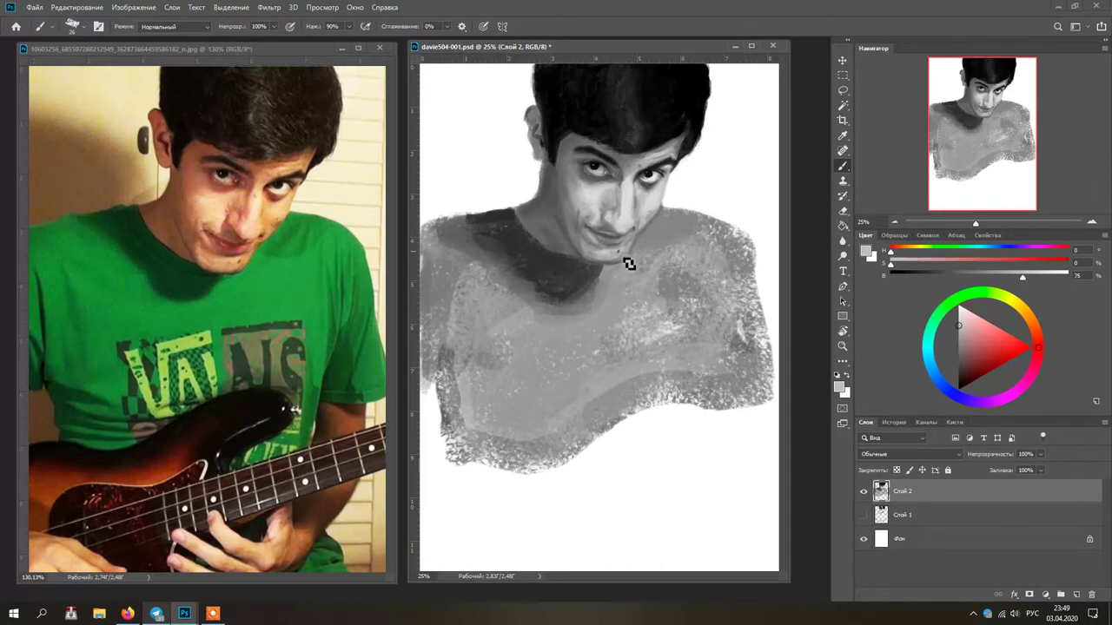
Touch up the lips, chin and right mouth corner with sampled greys, varying the brush size
left_click(603, 232, "alt")
left_click(605, 236, "alt")
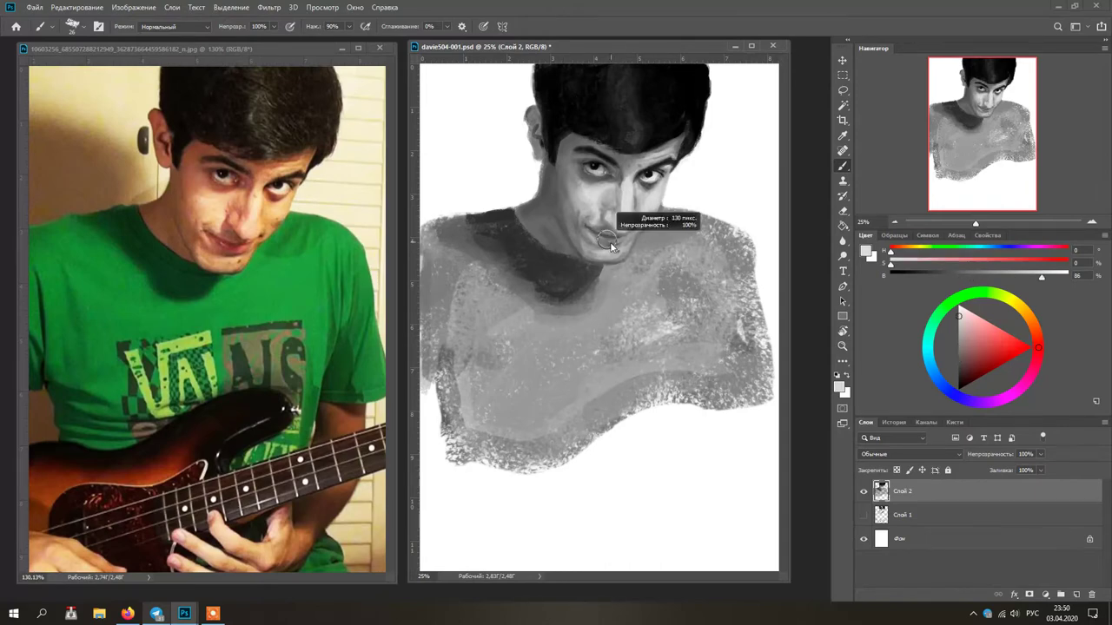
left_click(642, 280, "alt")
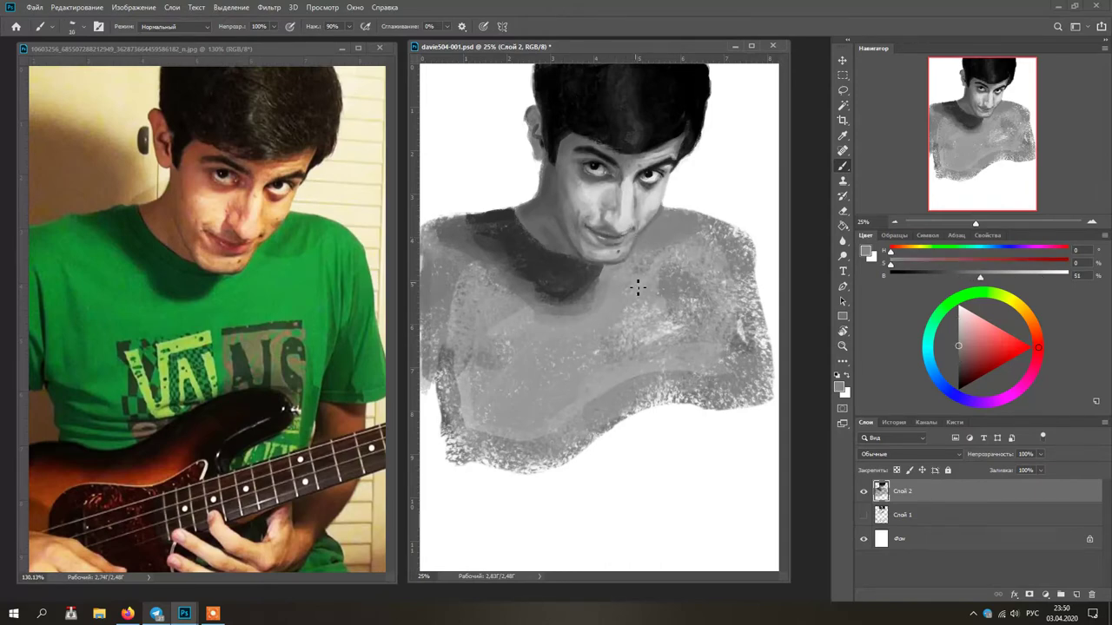
left_click(629, 234, "alt")
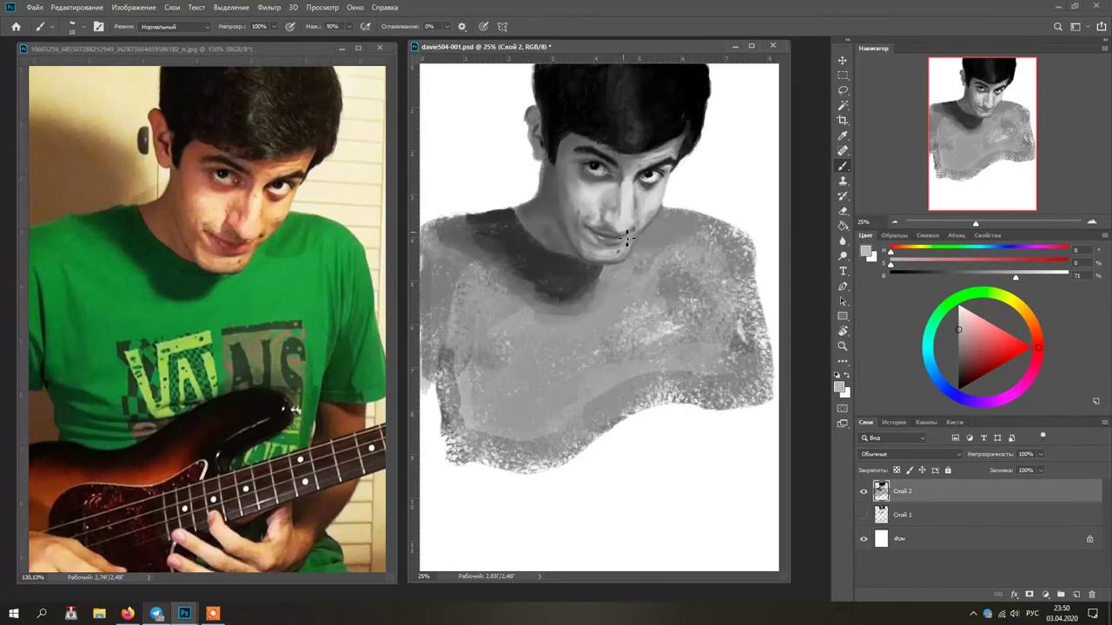
left_click(610, 244, "alt")
left_click(610, 253, "alt")
left_click(587, 224, "alt")
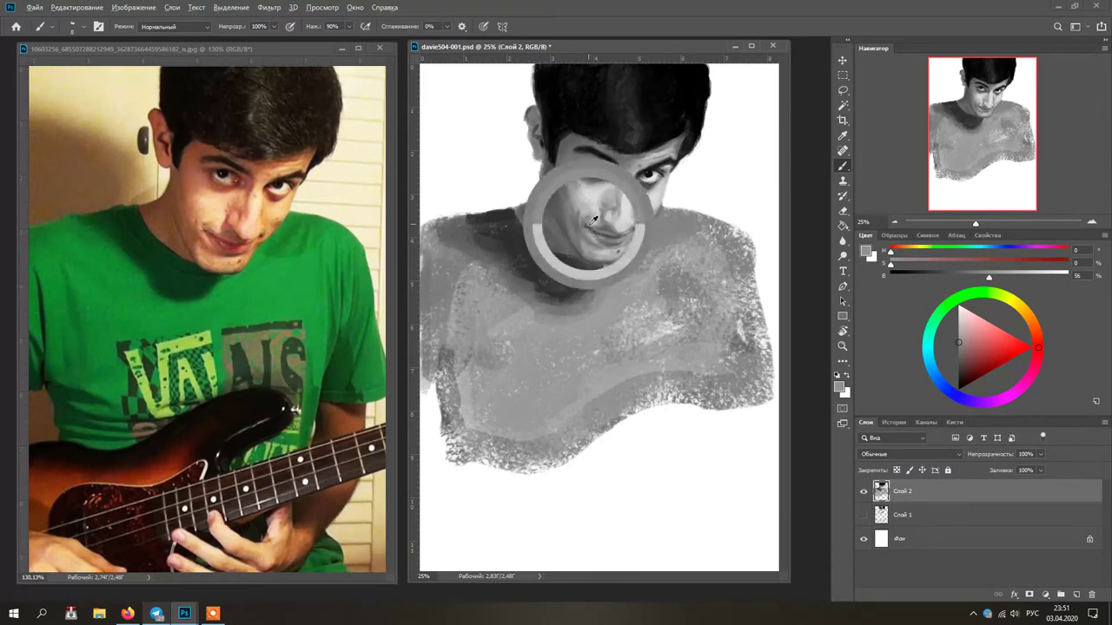
left_click(608, 213, "alt")
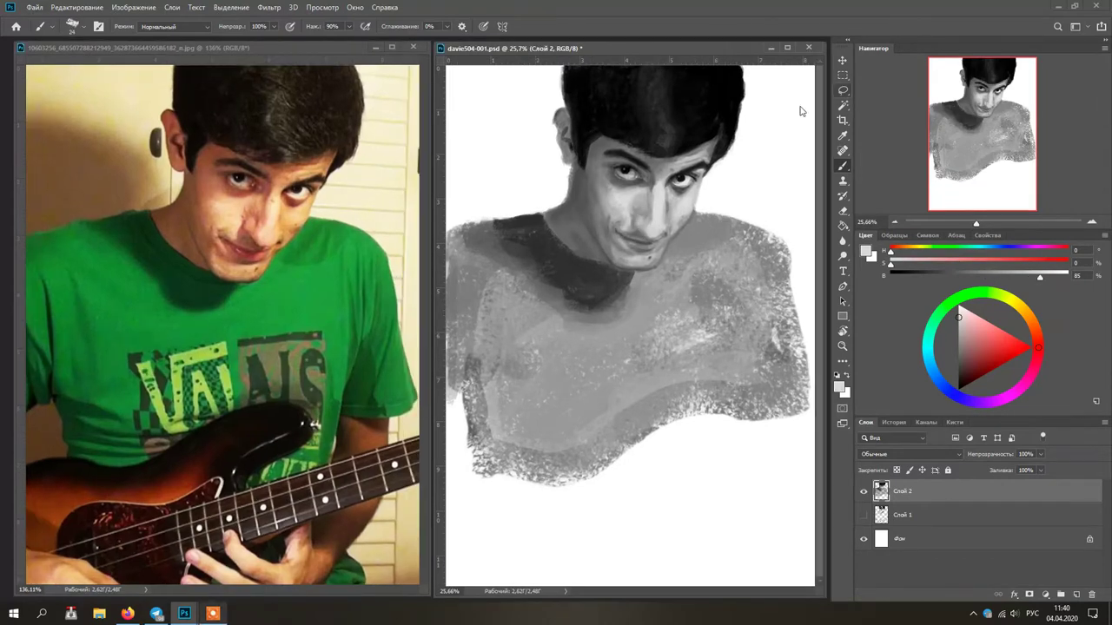
Lasso the head and neck, enlarge them to about 103%, rotate them about 4° clockwise, and deselect
key("l")
left_click_drag(542, 204, 737, 177)
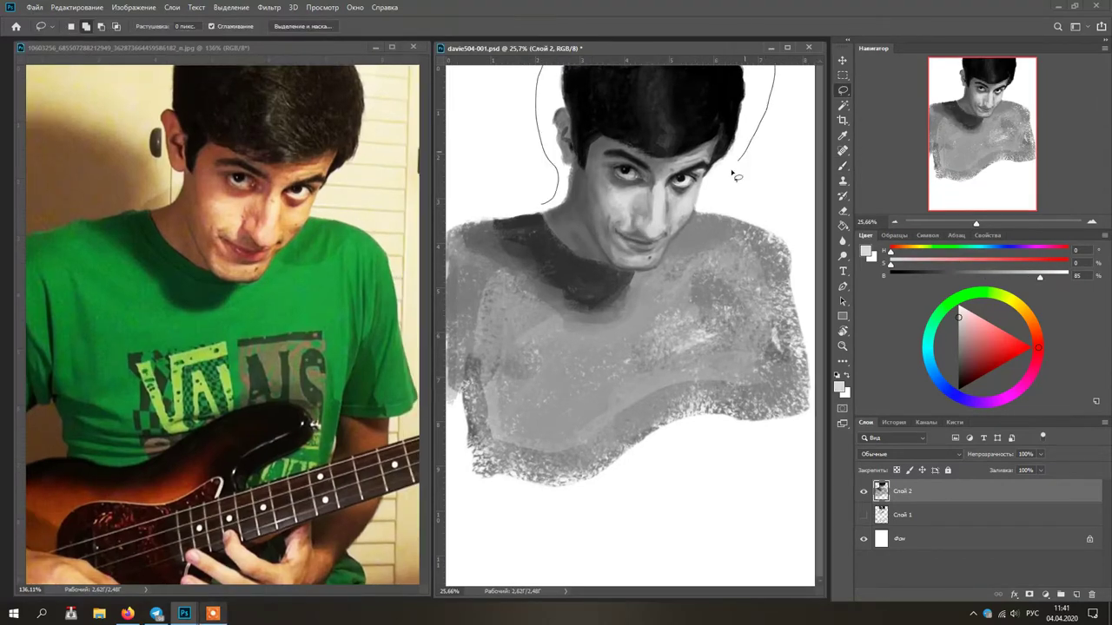
left_click_drag(607, 259, 556, 237)
key("ctrl+t")
left_click_drag(782, 201, 780, 210)
left_click_drag(654, 219, 656, 228)
left_click_drag(768, 287, 774, 293)
left_click_drag(656, 241, 655, 235)
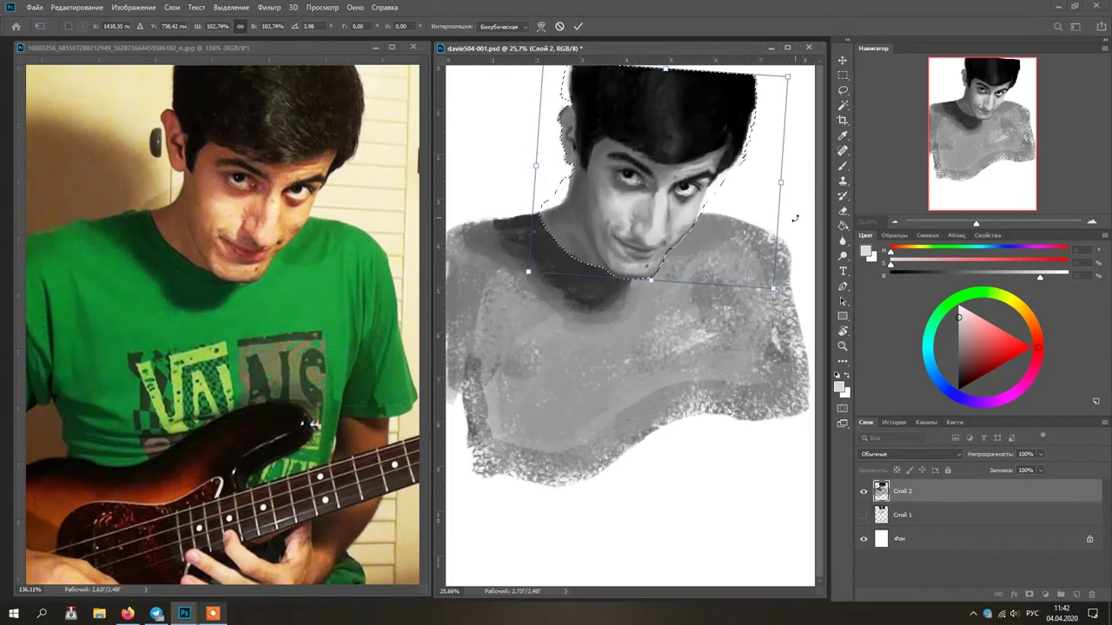
key("Return")
key("ctrl+d")
Fill the gap at the top of the hair with black and sampled hair tones
key("b")
key("d")
left_click_drag(737, 68, 632, 67)
left_click(664, 71, "alt")
left_click(663, 91, "alt")
left_click(716, 71, "alt")
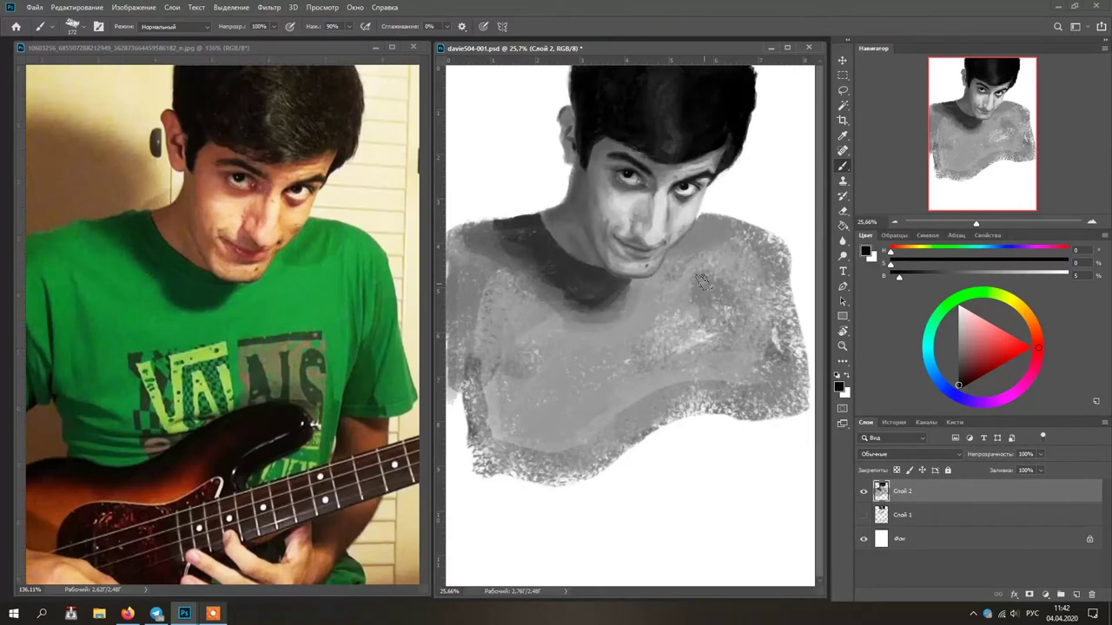
Clean the hair and face outline with white and sampled greys, comparing the result with an earlier history state
key("x")
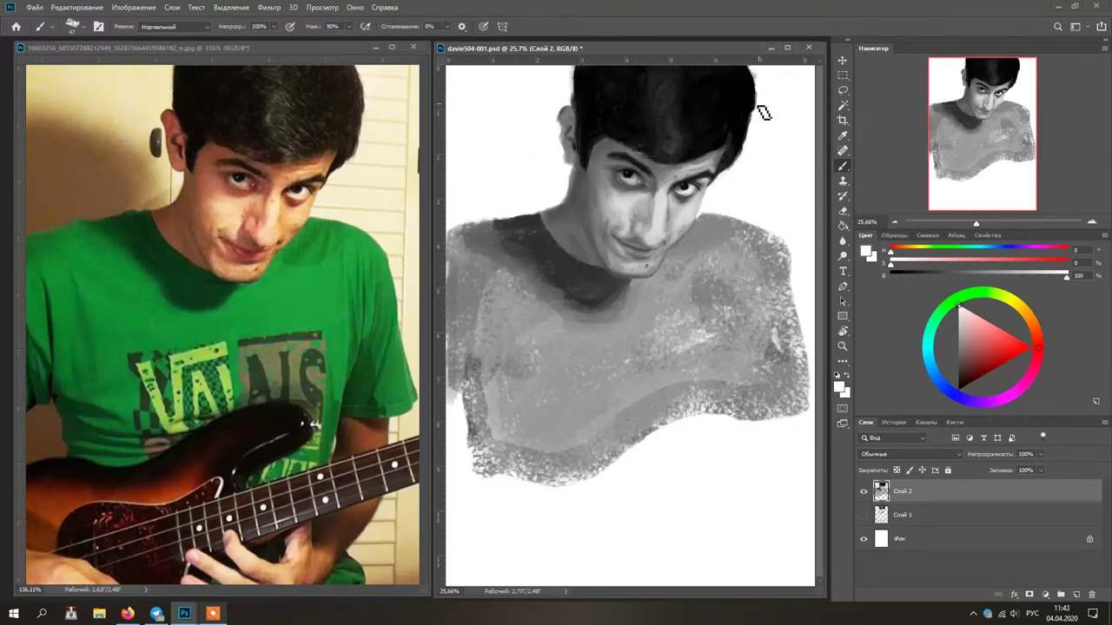
left_click(734, 146, "alt")
left_click(735, 155, "alt")
left_click(756, 386, "alt")
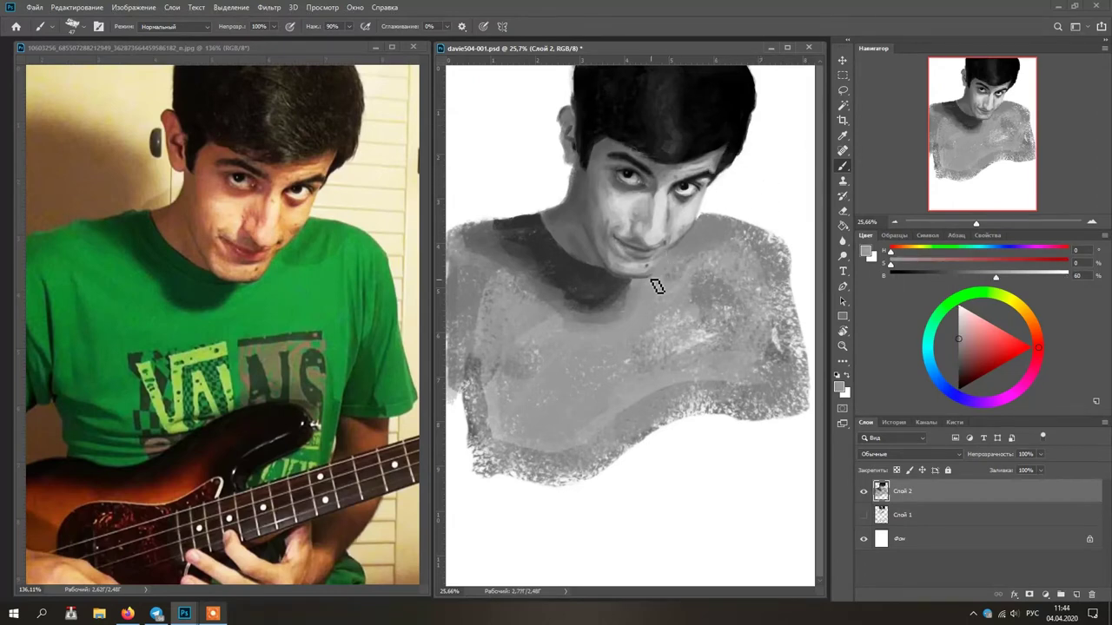
mouse_move(655, 275)
left_mouse_down()
mouse_move(626, 283)
mouse_move(675, 248)
mouse_move(754, 50)
mouse_move(613, 278)
left_mouse_up()
left_click(894, 424)
left_click(919, 540)
left_click(919, 568)
left_click(865, 423)
Transform the selected head again, widening it to about 102.5% and skewing it slightly to match the reference
key("l")
key("ctrl+t")
mouse_move(776, 278)
left_mouse_down()
mouse_move(766, 283)
mouse_move(783, 282)
left_mouse_up()
left_click_drag(785, 67, 789, 67)
left_click_drag(512, 66, 509, 67)
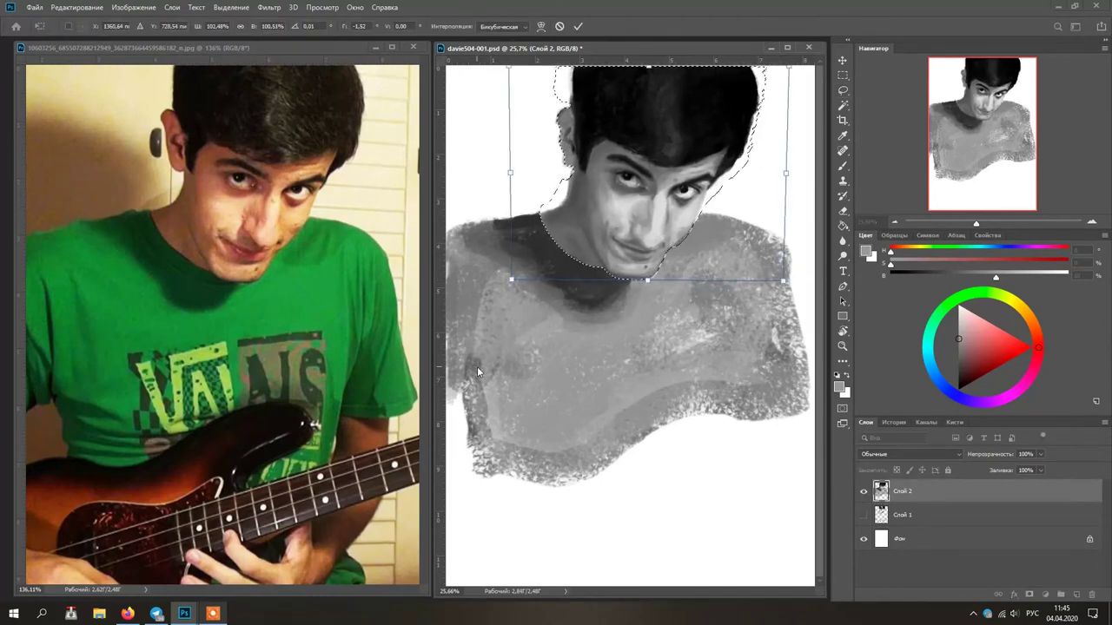
key("Return")
key("ctrl+d")
key("ctrl+h")
left_click_drag(647, 282, 643, 283)
key("ctrl+h")
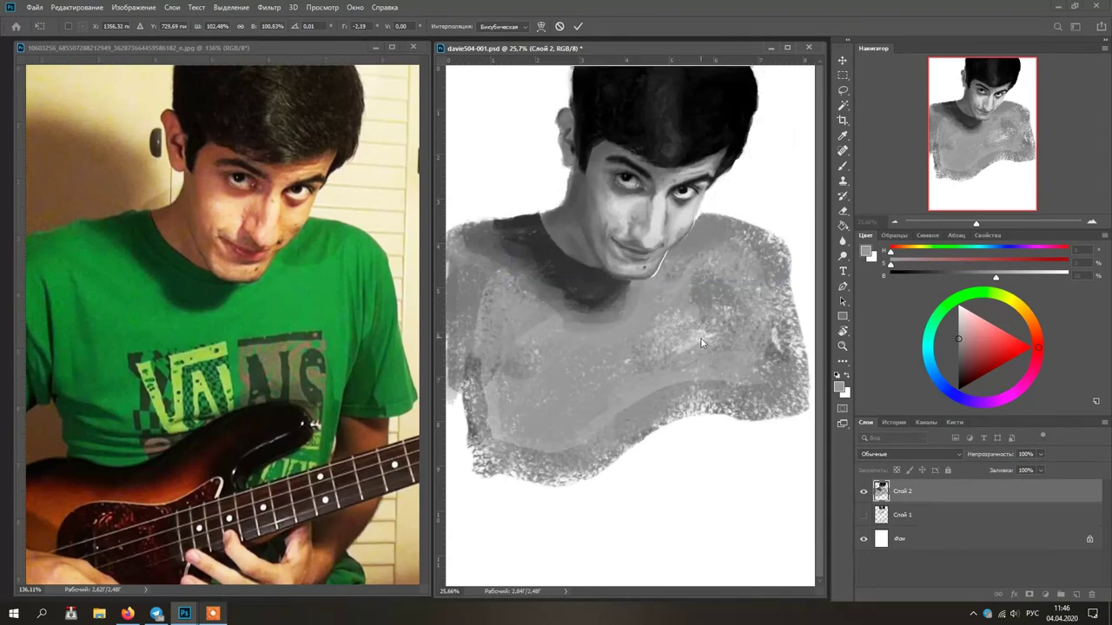
key("Return")
Repaint the shirt and the man's left jaw and cheek edge with sampled greys
key("l")
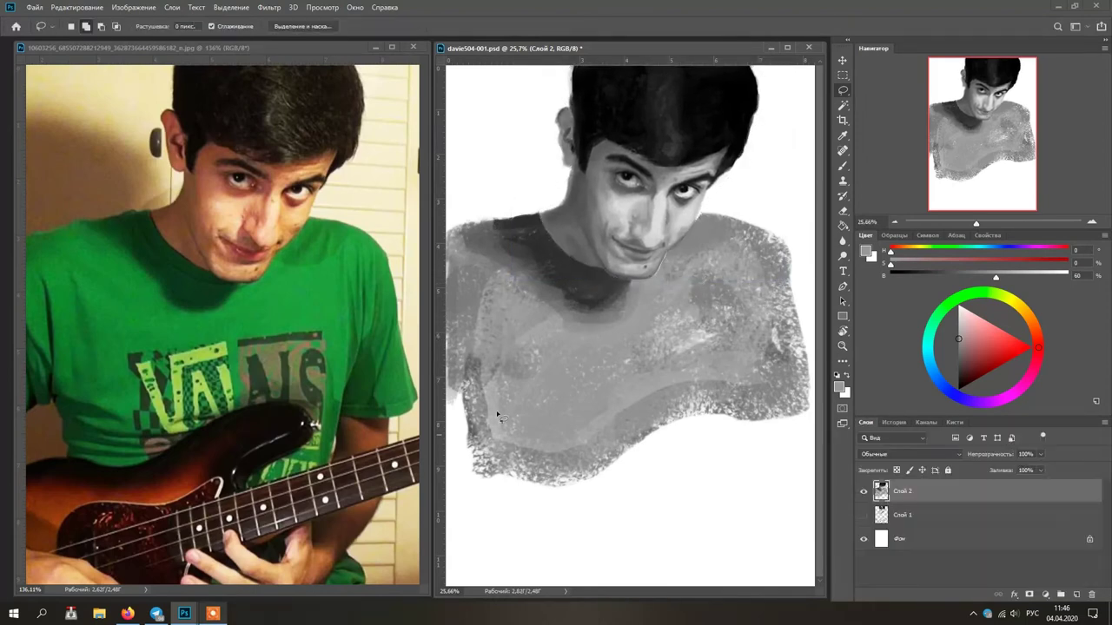
key("b")
left_click(667, 257, "alt")
left_click(665, 256, "alt")
left_click(676, 250, "alt")
left_click(696, 238, "alt")
left_click(706, 241, "alt")
left_click(681, 237, "alt")
left_click_drag(696, 210, 686, 248)
Step back to an earlier brush state in the history and redraw the man's left cheek contour with sampled greys
left_click(895, 422)
left_click(904, 555)
left_click(695, 212, "alt")
left_click_drag(693, 211, 702, 198)
mouse_move(695, 209)
left_mouse_down()
mouse_move(704, 197)
mouse_move(668, 219)
left_mouse_up()
left_click(679, 215, "alt")
key("ctrl+z")
key("ctrl+shift+z")
left_click(684, 194, "alt")
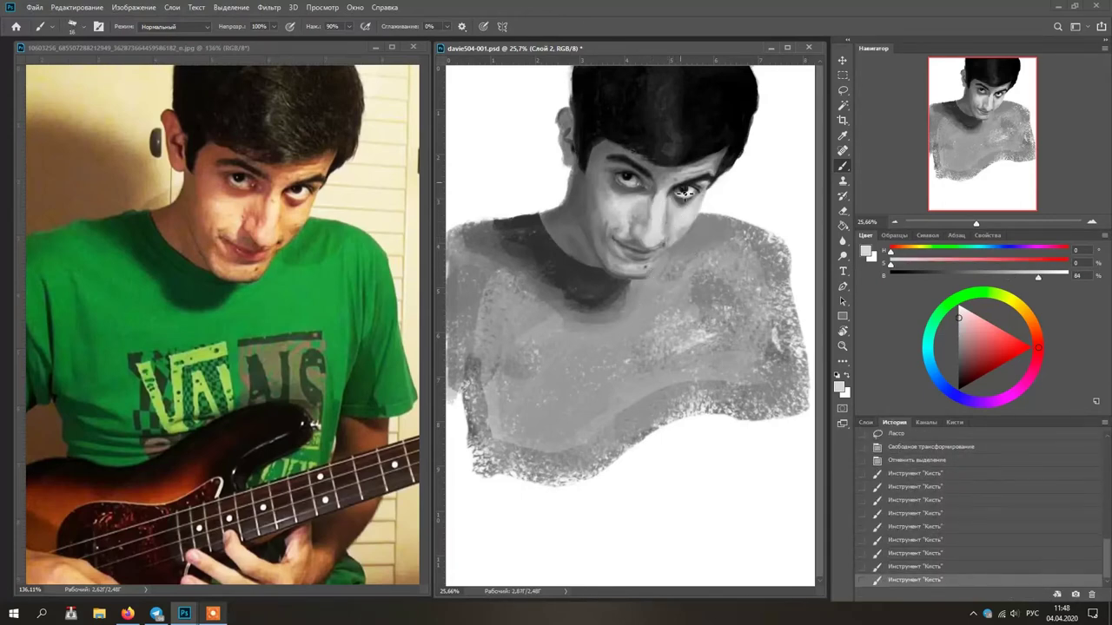
Try reshaping the man's left eye with a lasso selection and Free Transform, and darken its outer corner
key("l")
left_click_drag(682, 211, 682, 208)
key("ctrl+t")
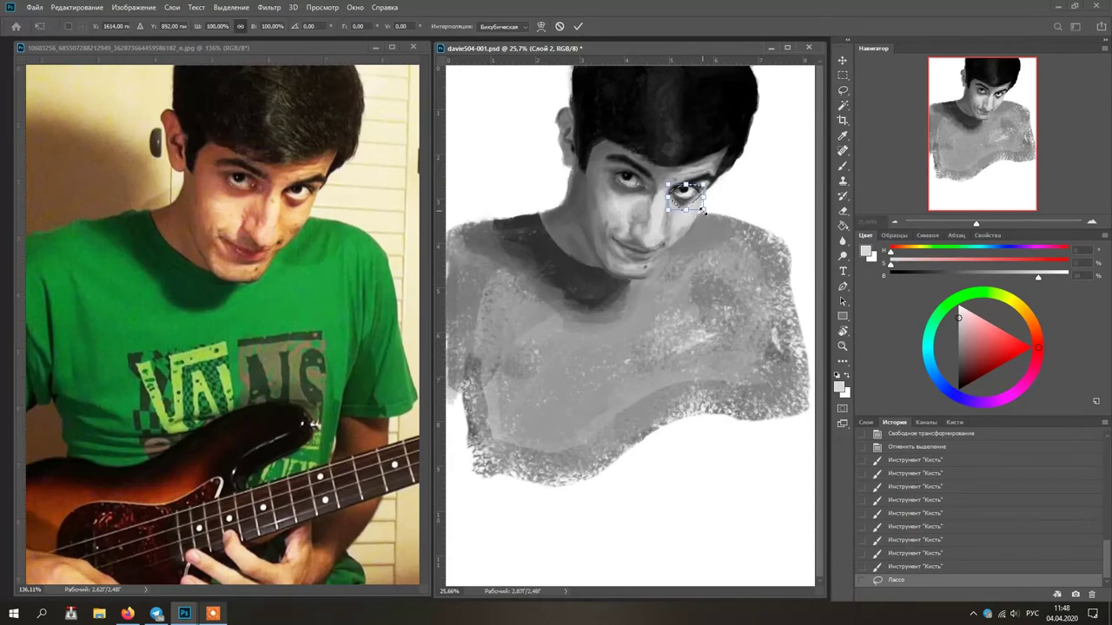
key("Return")
key("ctrl+d")
key("b")
left_click(688, 188, "alt")
left_click_drag(691, 187, 698, 188)
left_click_drag(692, 186, 700, 190)
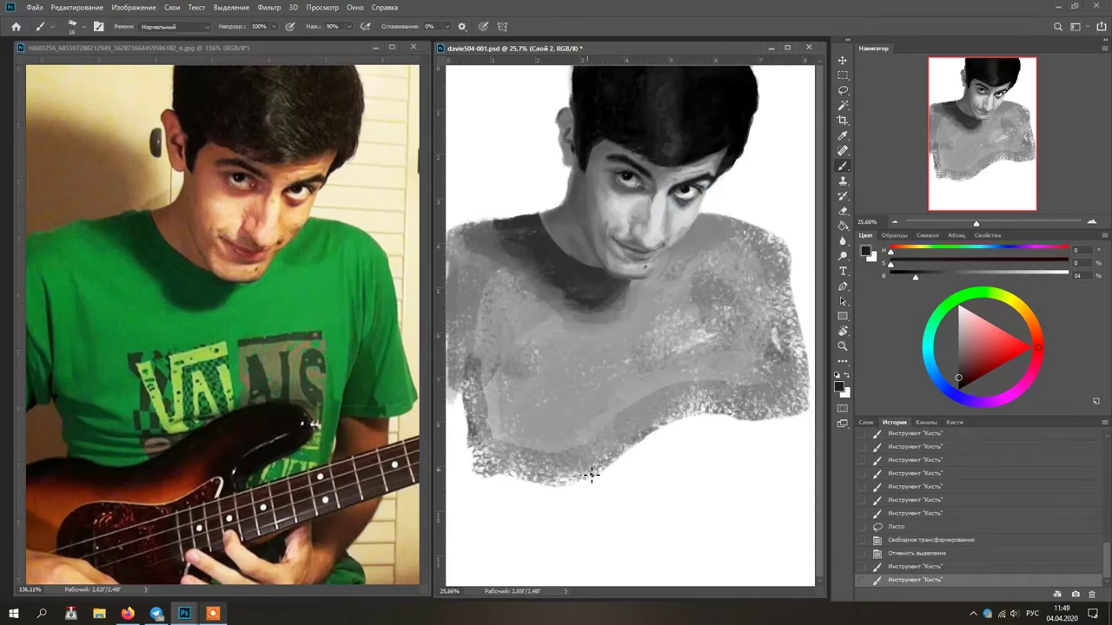
Return to the history state before deselecting, transform the man's left eye again, and deselect
key("l")
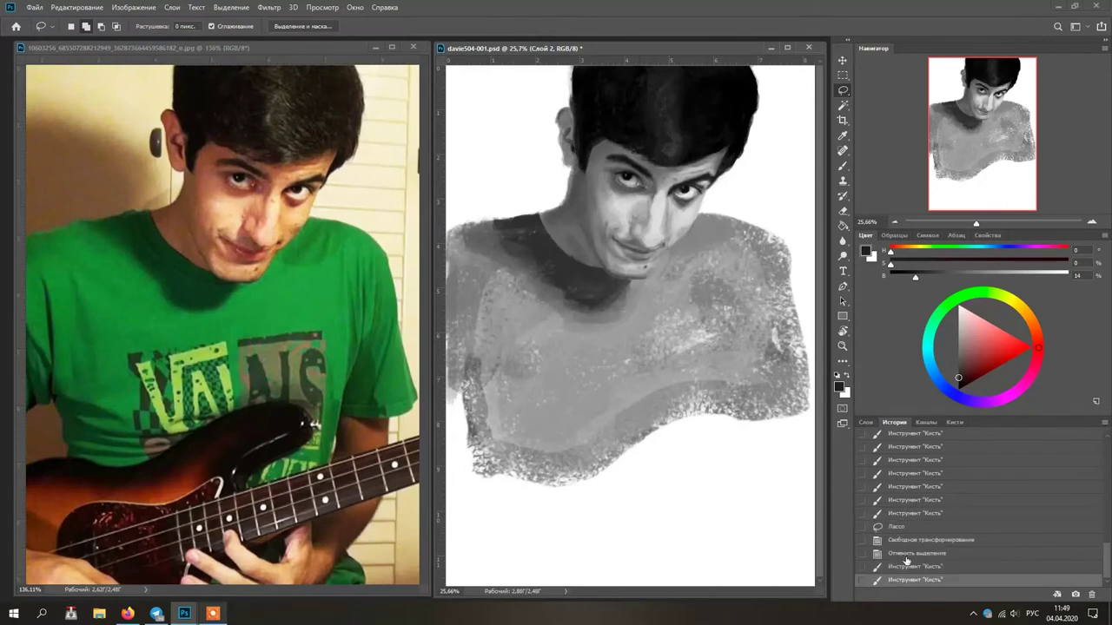
left_click(921, 539)
key("ctrl+t")
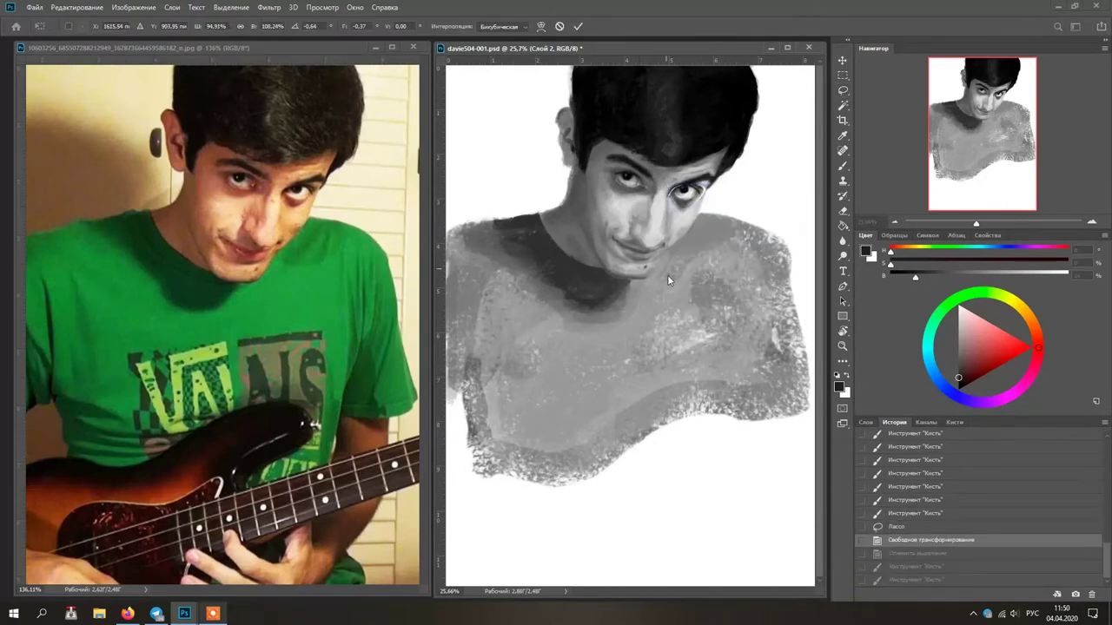
mouse_move(704, 193)
left_mouse_down()
mouse_move(710, 202)
mouse_move(687, 196)
left_mouse_up()
key("Return")
key("ctrl+d")
Try blending the outer corner of the man's left eye into the cheek with sampled tones
key("b")
left_click(708, 192, "alt")
left_click_drag(708, 192, 705, 197)
left_click(707, 196, "alt")
mouse_move(709, 192)
left_mouse_down()
mouse_move(708, 217)
mouse_move(707, 199)
left_mouse_up()
left_click(703, 206, "alt")
left_click(708, 191, "alt")
Undo the eye transforms and corner painting, restoring the last brush state before the eye was lassoed
key("ctrl+z")
key("ctrl+z")
key("ctrl+z")
key("ctrl+z")
key("ctrl+z")
key("ctrl+z")
key("ctrl+z")
key("ctrl+z")
key("ctrl+z")
key("ctrl+z")
key("ctrl+z")
key("ctrl+z")
left_click(969, 579)
left_click(908, 460)
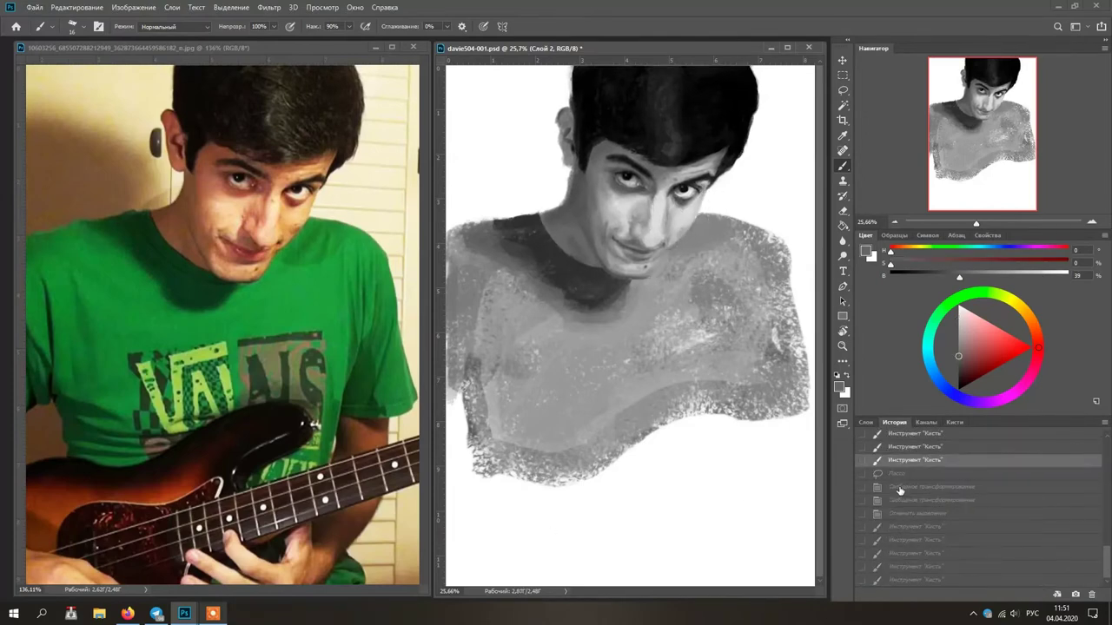
Refine the skin beneath the man's left eye and beside the nose with sampled greys
left_click(866, 422)
left_click(689, 201, "alt")
left_click(692, 208, "alt")
left_click(697, 206, "alt")
left_click(644, 226, "alt")
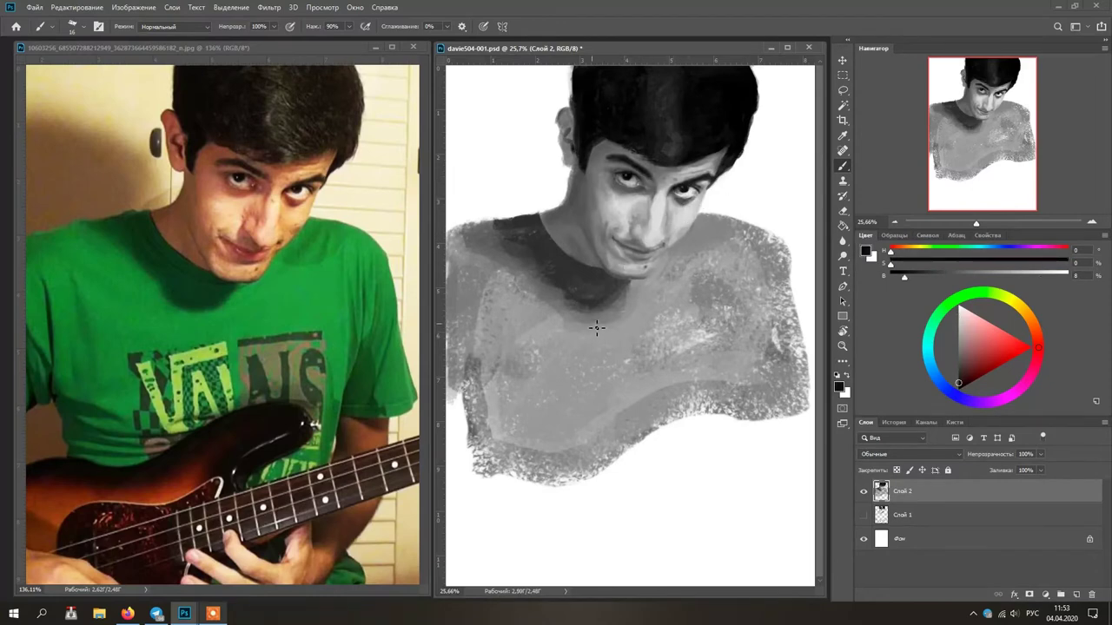
Touch up the brows and forehead with sampled greys and paint a short stroke into the hair above
left_click(612, 158, "alt")
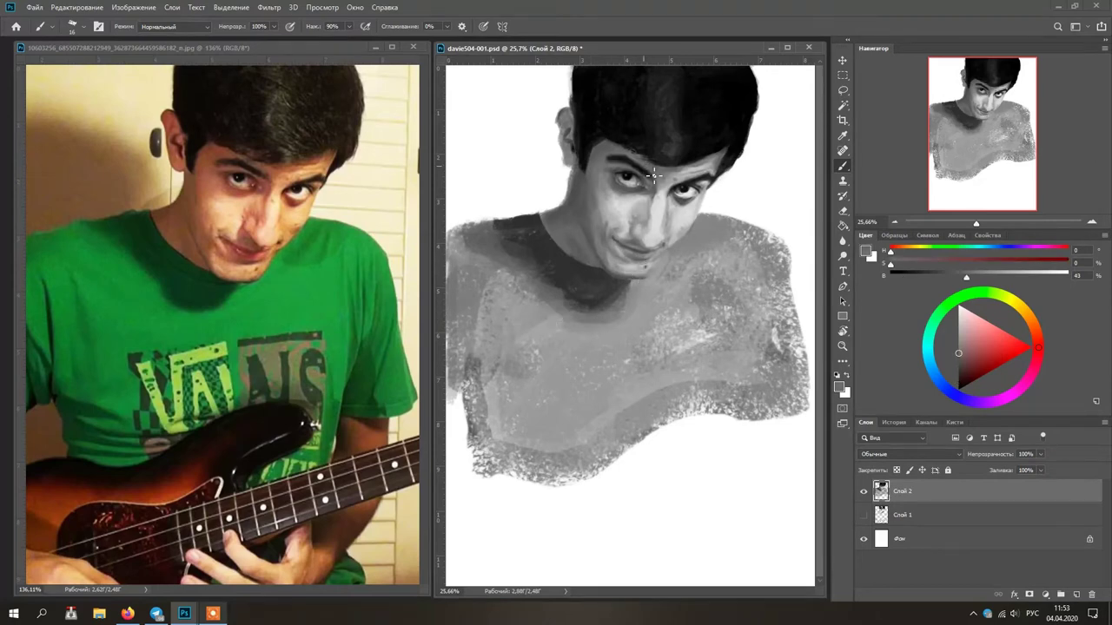
left_click(683, 163, "alt")
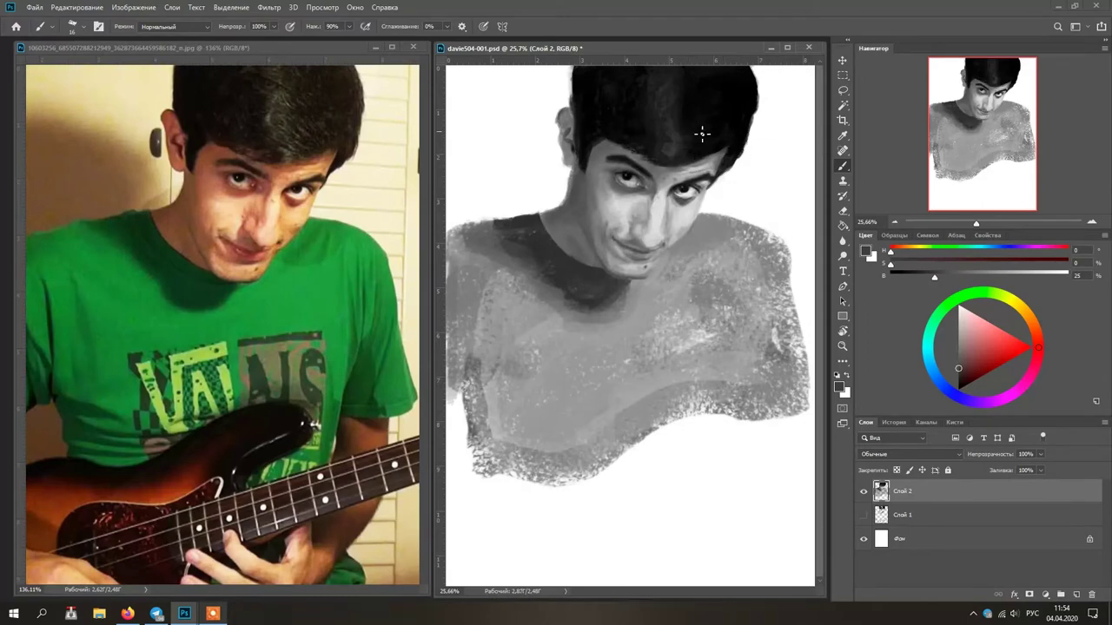
left_click_drag(693, 132, 706, 131)
Refine the eye nearer the visible ear using tones sampled from its lids, iris and surrounding skin
left_click(622, 176, "alt")
left_click(639, 184, "alt")
left_click(616, 284, "alt")
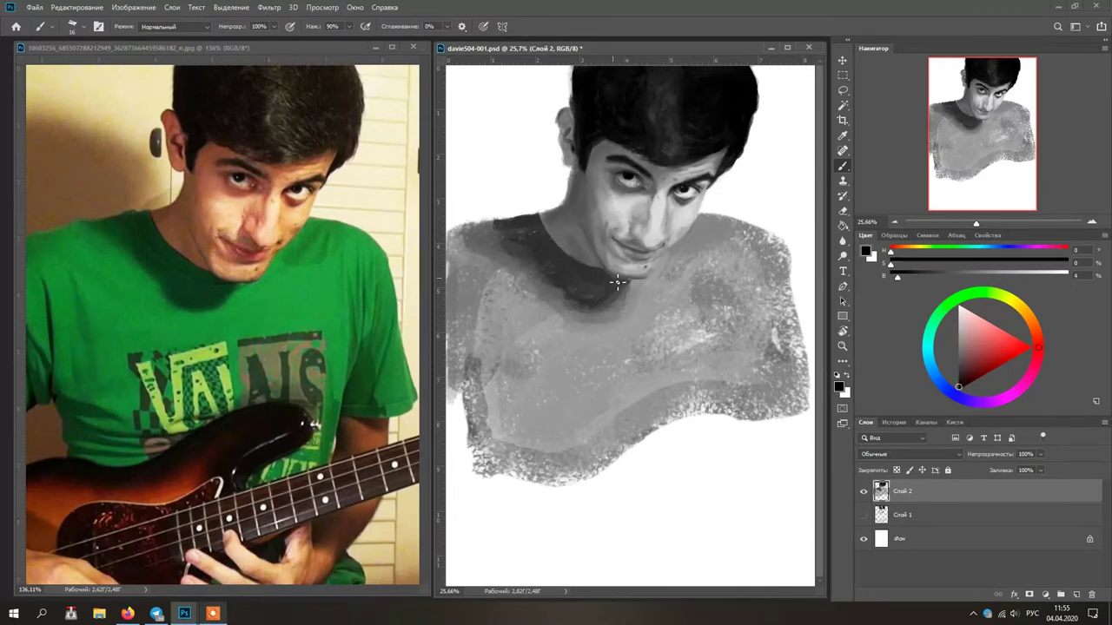
left_click(628, 180, "alt")
left_click(621, 178, "alt")
left_click(631, 176, "alt")
left_click(630, 180, "alt")
Blend the skin from the inner cheek and side of the nose down to the upper lip with sampled greys
left_click(631, 200, "alt")
left_click(647, 205, "alt")
left_click(646, 205, "alt")
left_click(674, 237, "alt")
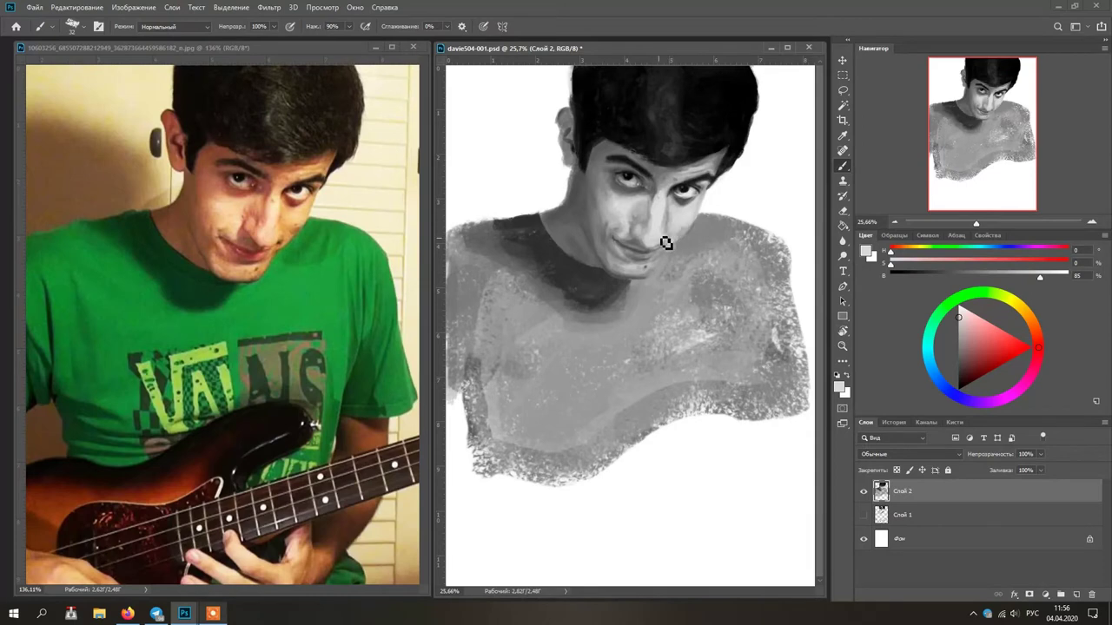
left_click(637, 236, "alt")
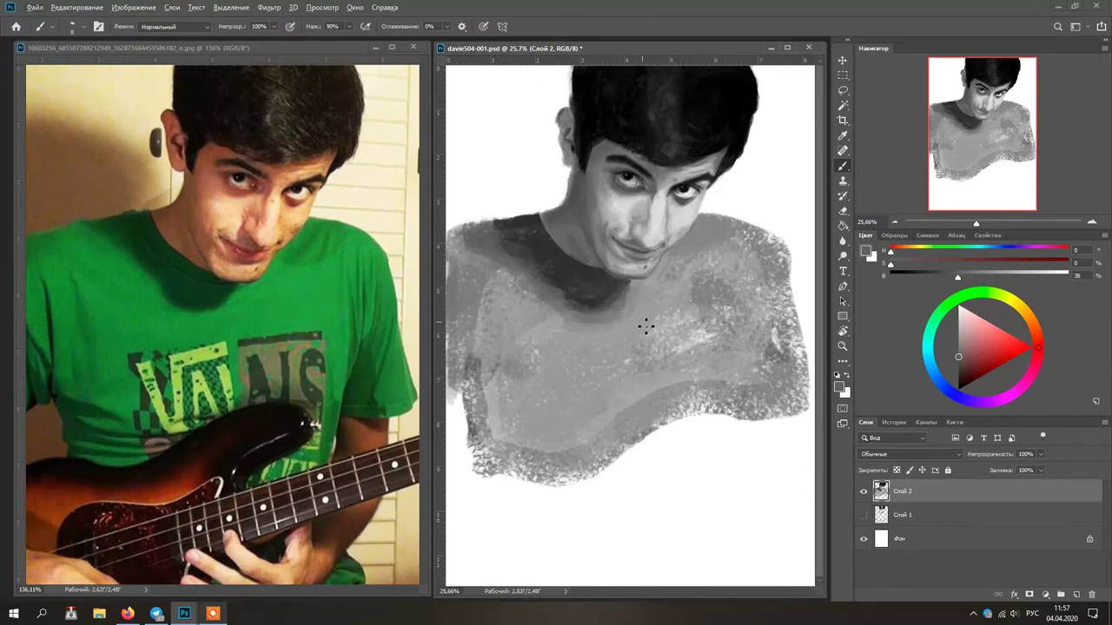
Rework the tip and underside of the nose with sampled tones, adjusting the brush size for detail
left_click(654, 243, "alt")
left_click(653, 244, "alt")
right_click(642, 225, "alt")
left_click(651, 233, "alt")
right_click(652, 235, "alt")
left_click_drag(653, 235, 646, 235)
left_click(662, 233, "alt")
Blend the far corner of the mouth into the cheek with closely sampled greys
left_click(665, 245, "alt")
right_click(662, 247, "alt")
left_click(668, 250, "alt")
left_click(667, 248, "alt")
left_click(663, 250, "alt")
left_click(664, 245, "alt")
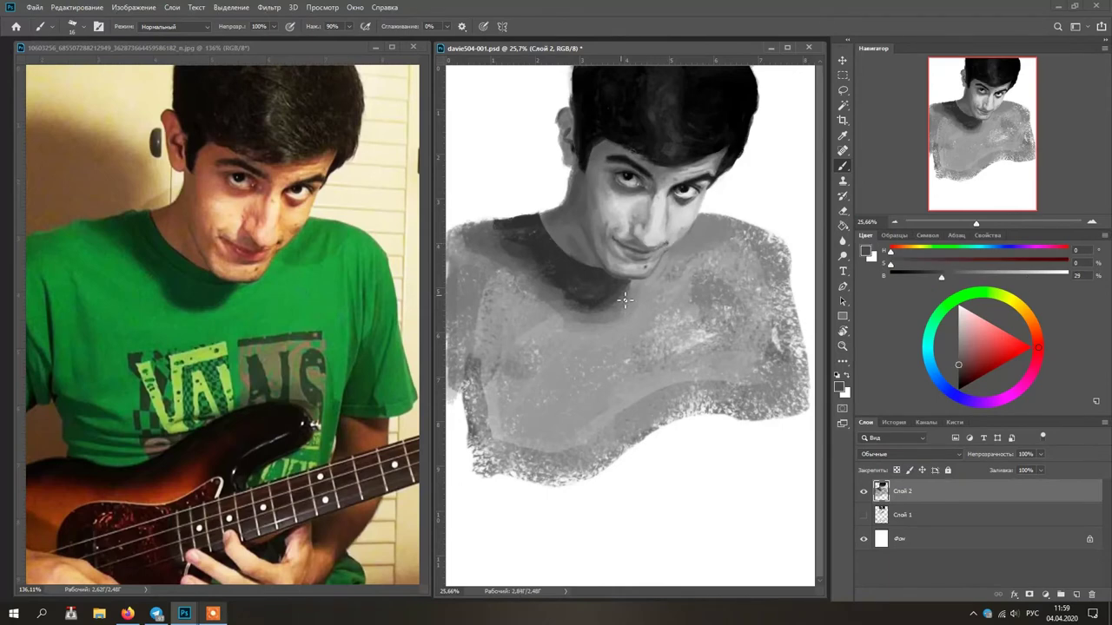
Darken the lips using the next brush preset in Multiply mode, reduced to size 23, and restore Normal mode
left_click(652, 315, "alt")
left_click(636, 240, "alt")
key(".")
left_click_drag(633, 248, 647, 253)
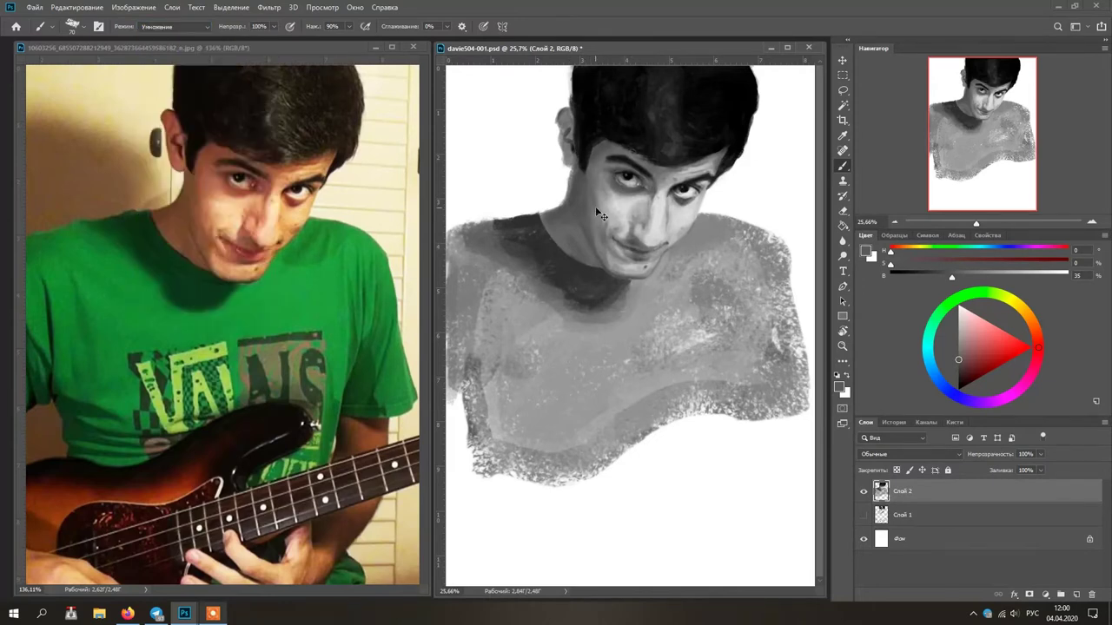
key("bracketleft")
key("bracketleft")
key("bracketleft")
key("bracketleft")
key("bracketleft")
key("bracketleft")
key("bracketleft")
left_click_drag(641, 250, 650, 246)
key("shift+alt+n")
Soften the lips and model the chin below them with sampled light and mid greys
left_click(631, 252, "alt")
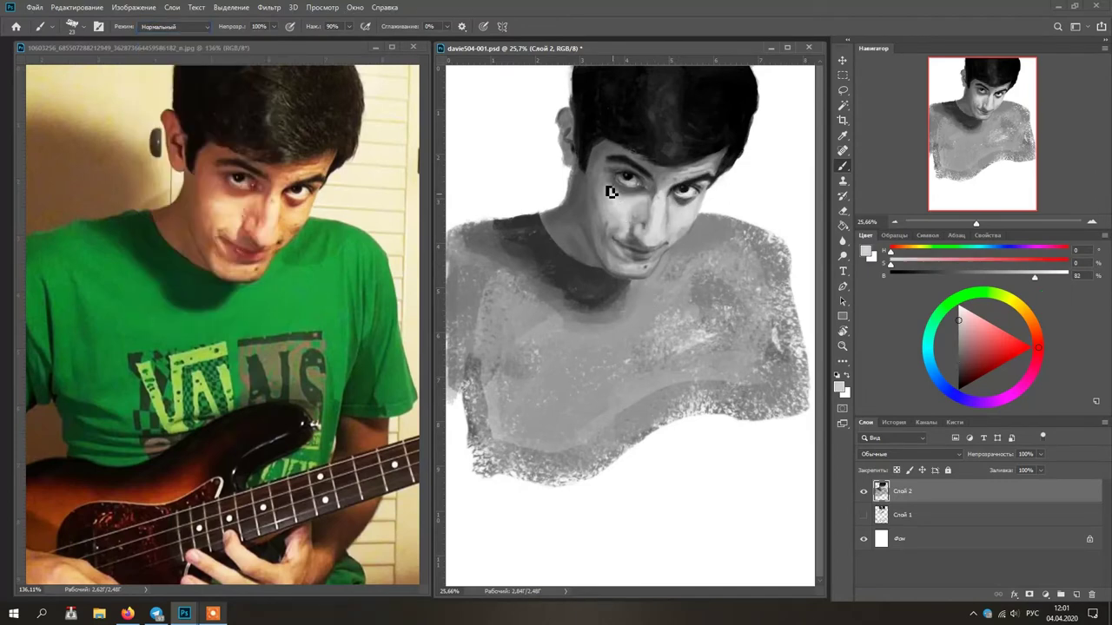
left_click(628, 245, "alt")
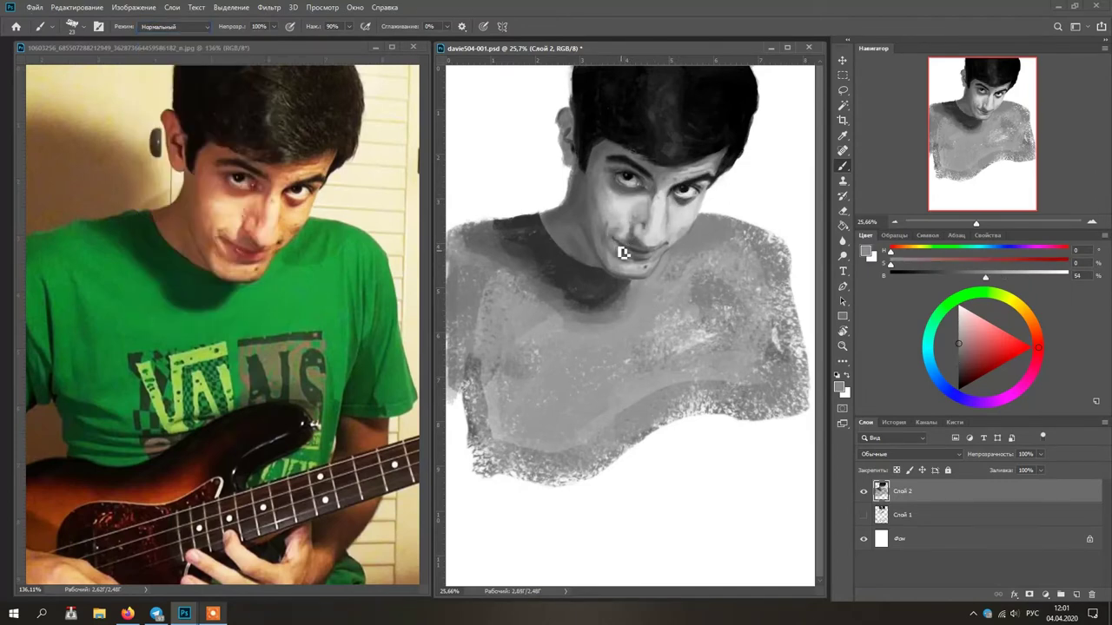
left_click(641, 259, "alt")
left_click(645, 273, "alt")
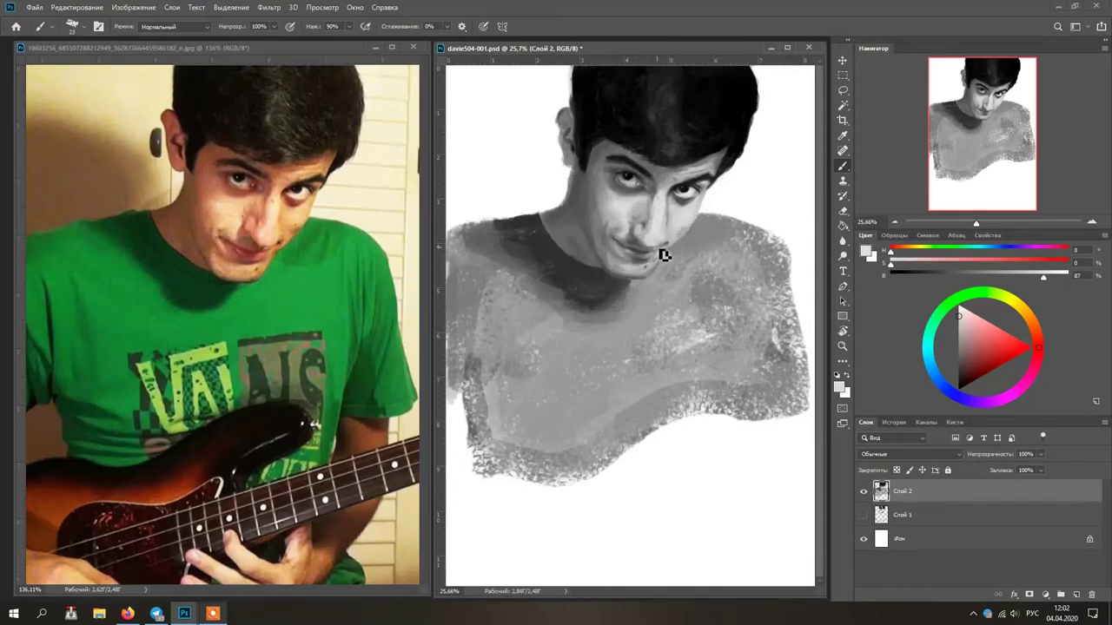
Refine the area between nose and upper lip and the far cheek with sampled tones
left_click(653, 243, "alt")
left_click(637, 239, "alt")
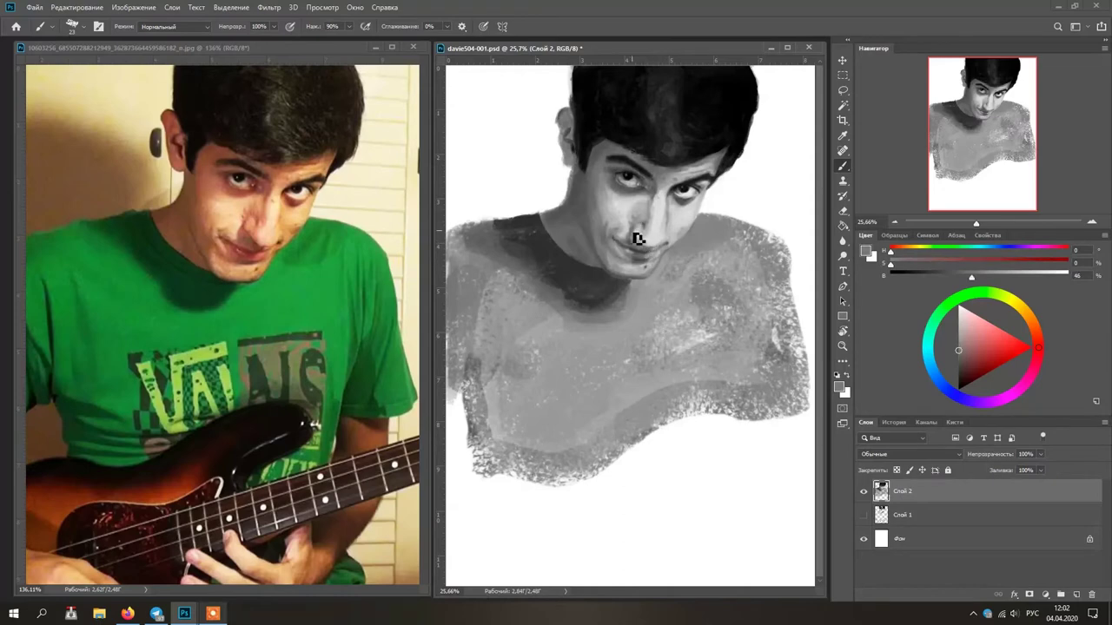
left_click(648, 215, "alt")
left_click(689, 241, "alt")
left_click(632, 239, "alt")
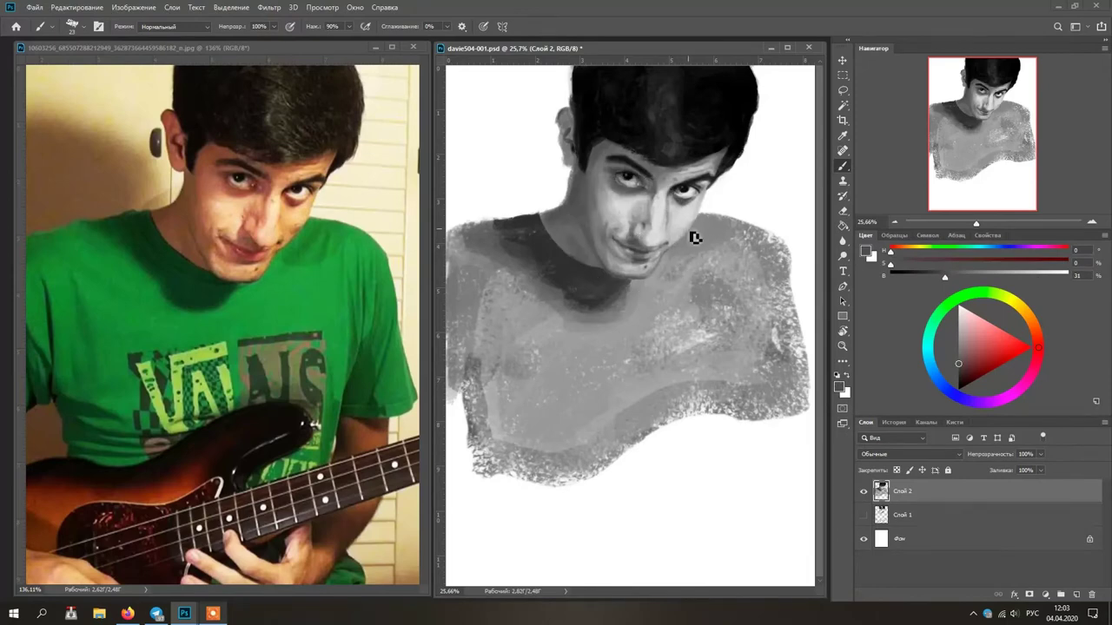
Reduce the brush to size 9 and refine the edge of the far cheek and jaw with sampled greys
key("bracketleft")
key("bracketleft")
key("bracketleft")
key("bracketleft")
left_click(684, 229, "alt")
left_click(667, 270, "alt")
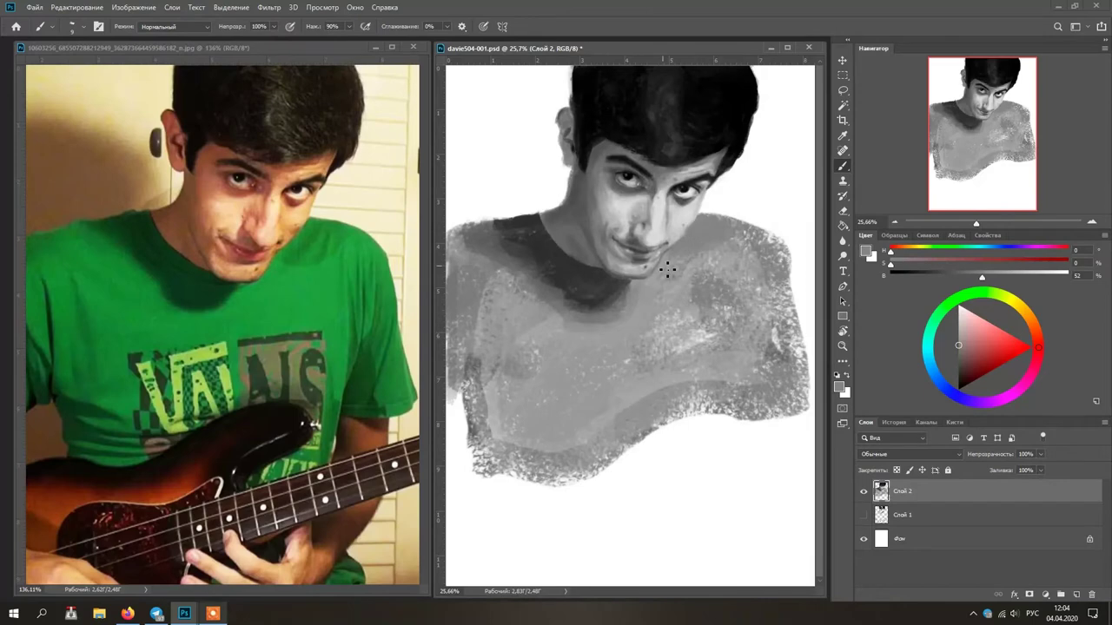
Sharpen the details of both eyes with sampled dark tones
left_click(689, 193, "alt")
left_click(634, 181, "alt")
left_click(631, 180, "alt")
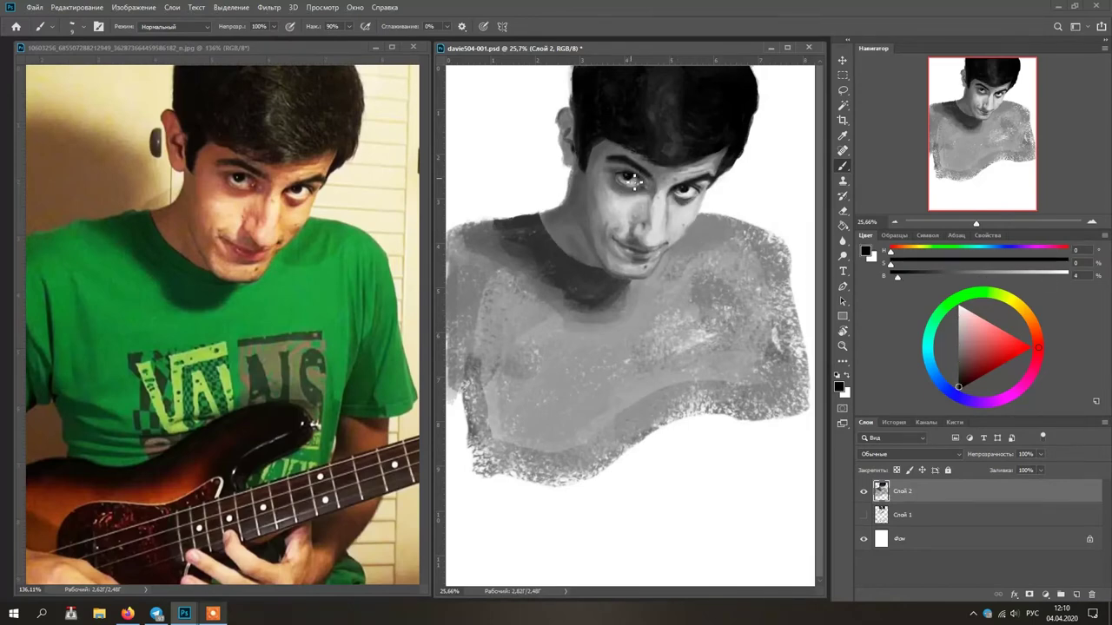
Shade the far side of the nose and the cheek down to the jaw with sampled greys
left_click(658, 213, "alt")
left_click(667, 207, "alt")
left_click(657, 322, "alt")
left_click(671, 267, "alt")
left_click(662, 254, "alt")
Blend the cheek around the near corner of the mouth with sampled skin tones
left_click(623, 219, "alt")
left_click(613, 237, "alt")
left_click(620, 242, "alt")
left_click(619, 241, "alt")
left_click(613, 243, "alt")
left_click(617, 239, "alt")
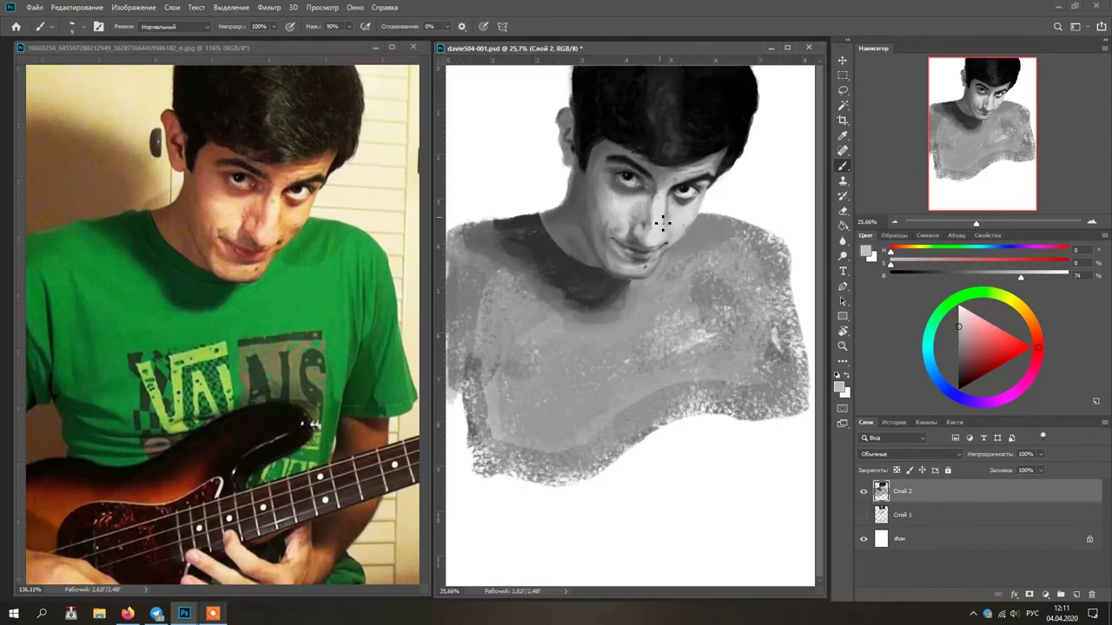
Refine the nose tip, philtrum and lips with fine strokes in sampled light and dark greys
left_click(656, 230, "alt")
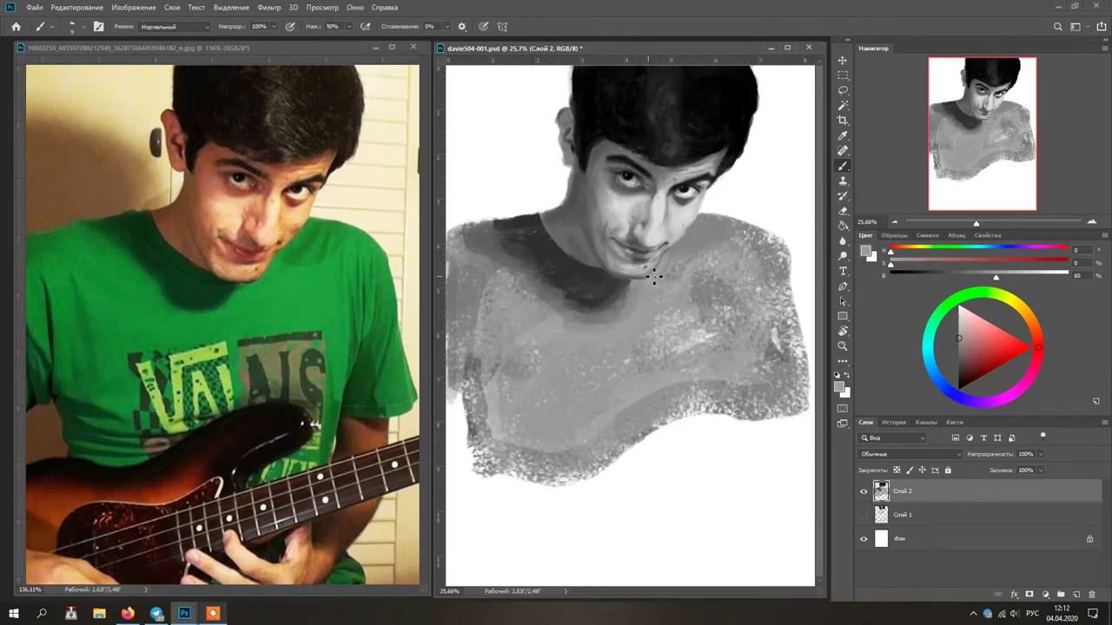
left_click(575, 366, "alt")
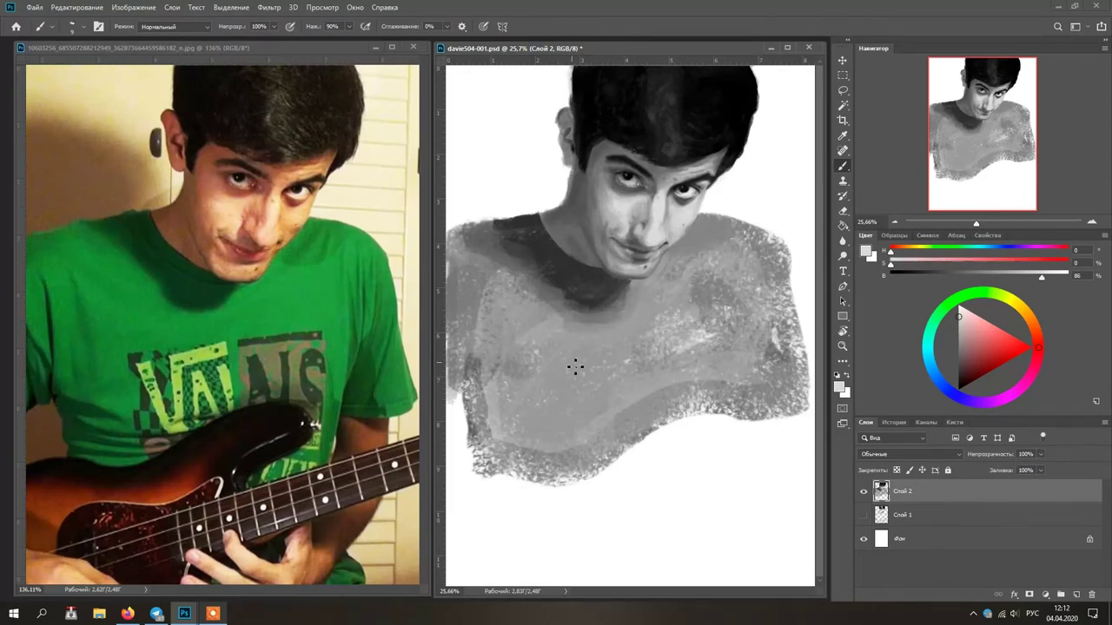
left_click(656, 247, "alt")
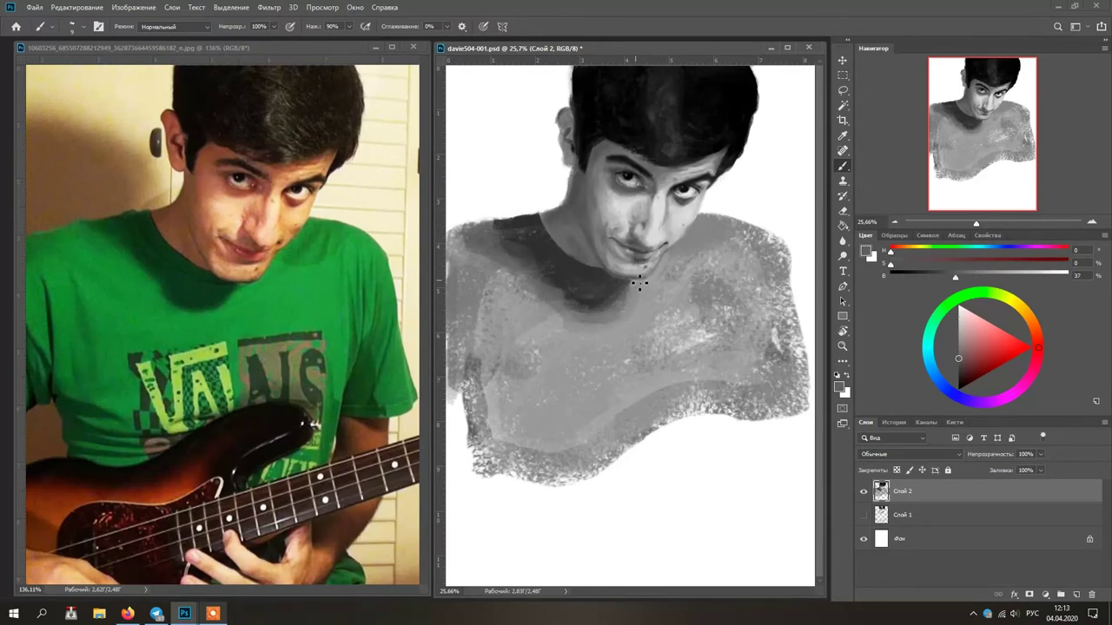
left_click(642, 253, "alt")
left_click(637, 261, "alt")
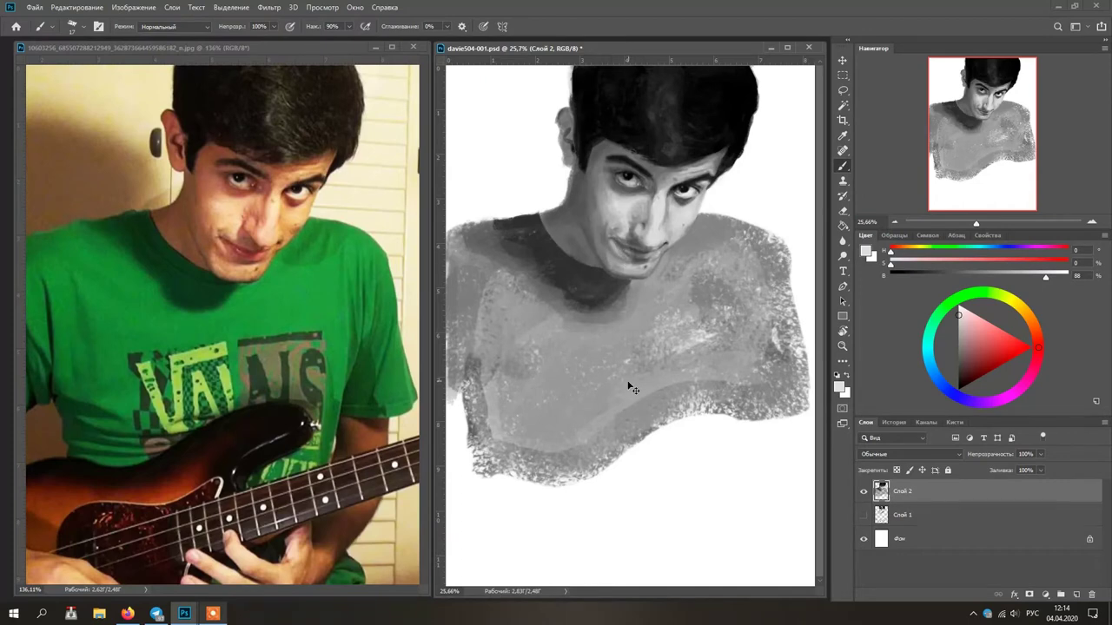
Model the chin and its lower edge with sampled greys using a size 17 brush
left_click(645, 265, "alt")
left_click(650, 255, "alt")
left_click(652, 270, "alt")
left_click(650, 280, "alt")
left_click(654, 279, "alt")
left_click(647, 278, "alt")
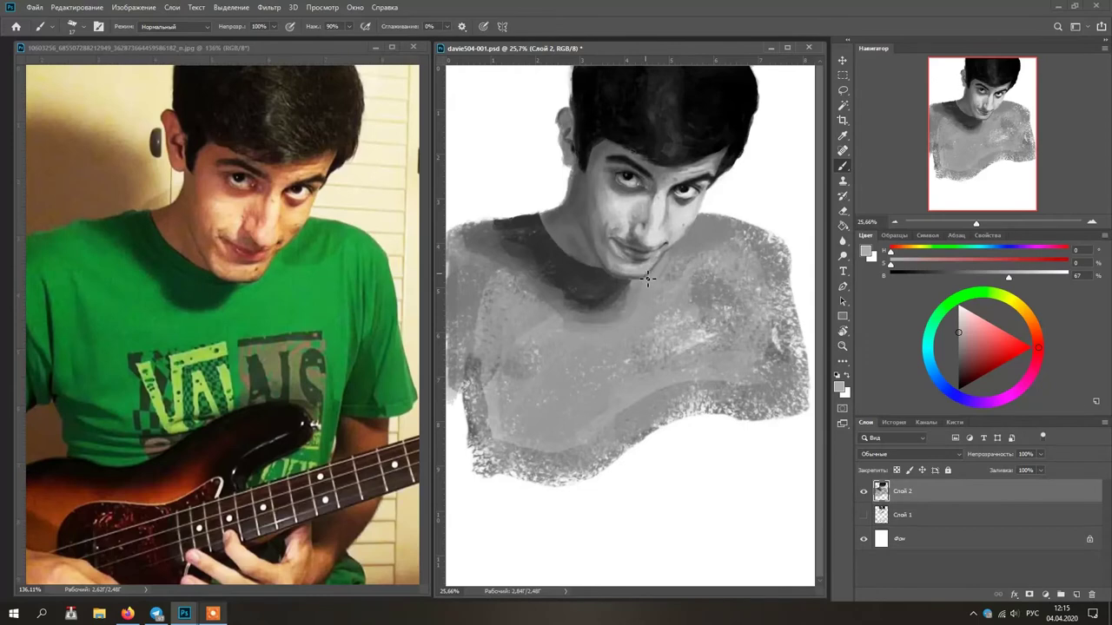
Redefine the far jawline from the cheek down to the chin with sampled tones
left_click(680, 231, "alt")
mouse_move(671, 251)
left_mouse_down()
mouse_move(658, 266)
mouse_move(666, 258)
mouse_move(668, 268)
left_mouse_up()
left_click(657, 266, "alt")
left_click(665, 259, "alt")
left_click(656, 277, "alt")
Smooth the light and shadow along the bridge of the nose with sampled greys
left_click(659, 232, "alt")
left_click(663, 198, "alt")
left_click(660, 198, "alt")
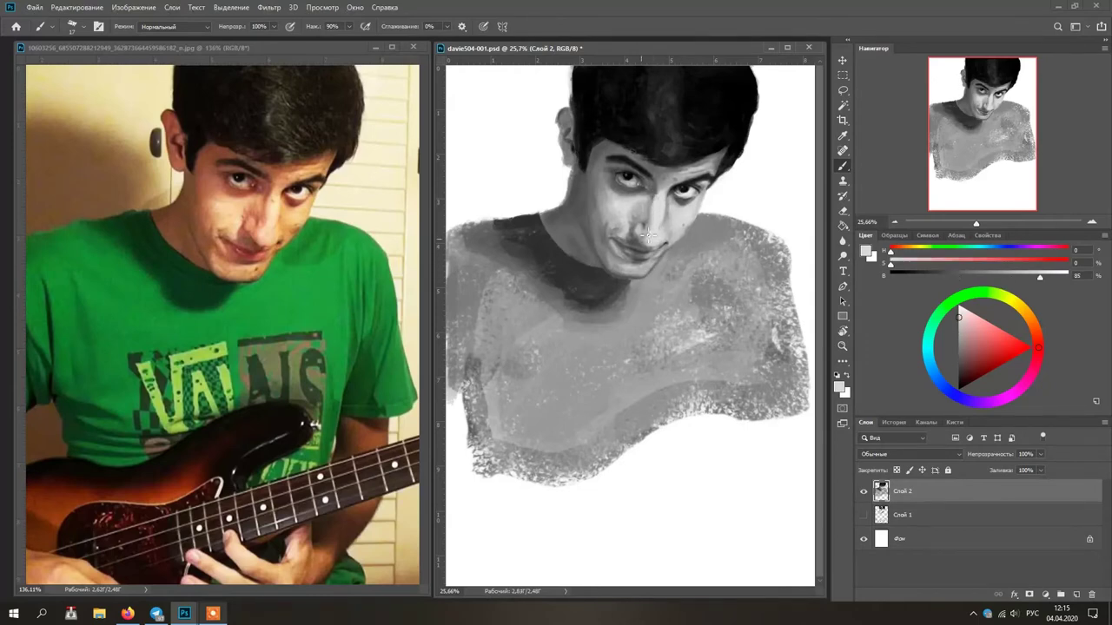
left_click(656, 199, "alt")
left_click(659, 199, "alt")
left_click(658, 206, "alt")
left_click(666, 200, "alt")
Refine the nostrils, upper lip and mouth line with sampled dark and light tones
left_click(651, 238, "alt")
left_click(645, 243, "alt")
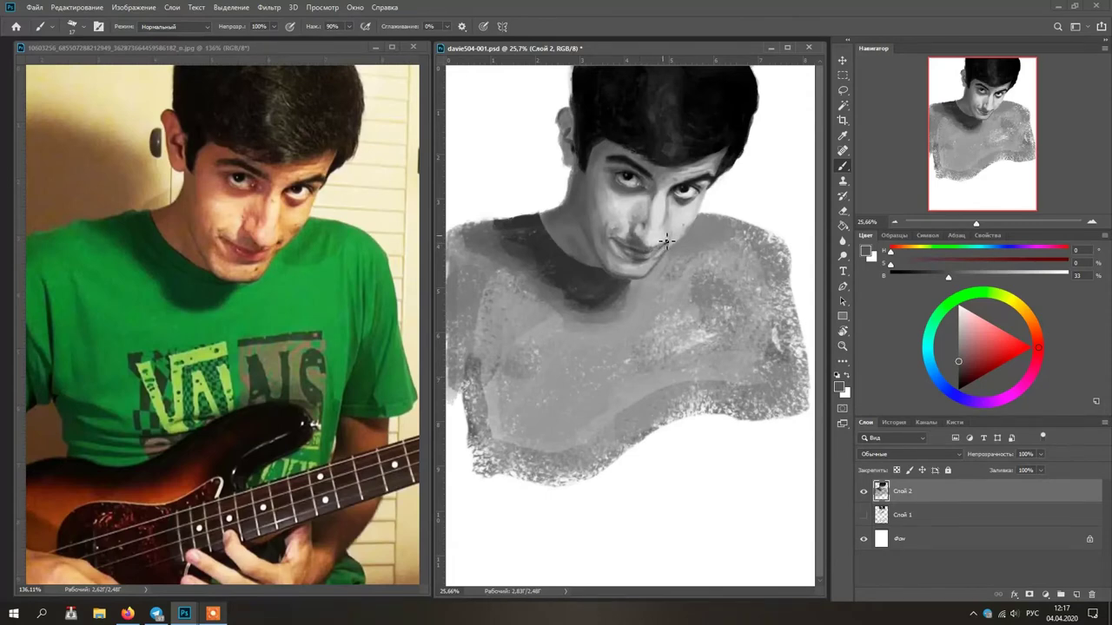
left_click(657, 252, "alt")
left_click(610, 319, "alt")
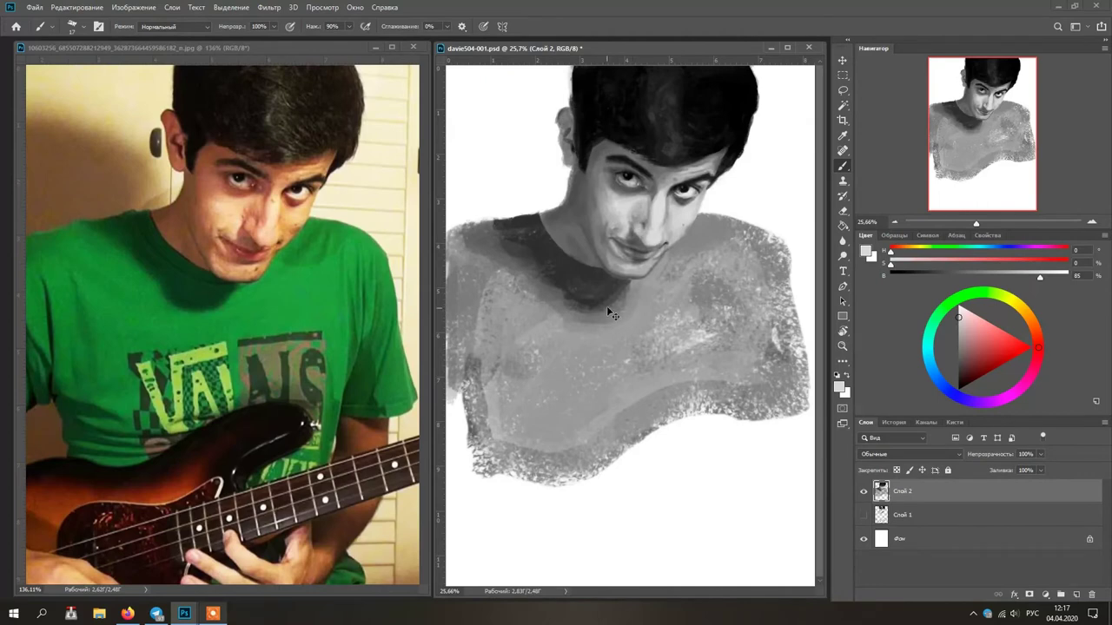
left_click(640, 236, "alt")
left_click(628, 244, "alt")
left_click(638, 246, "alt")
Show the history list and blend the near corner of the mouth with a sampled grey
left_click(894, 422)
scroll(1097, 562, "down", 5)
left_click(608, 353, "alt")
left_click(619, 243, "alt")
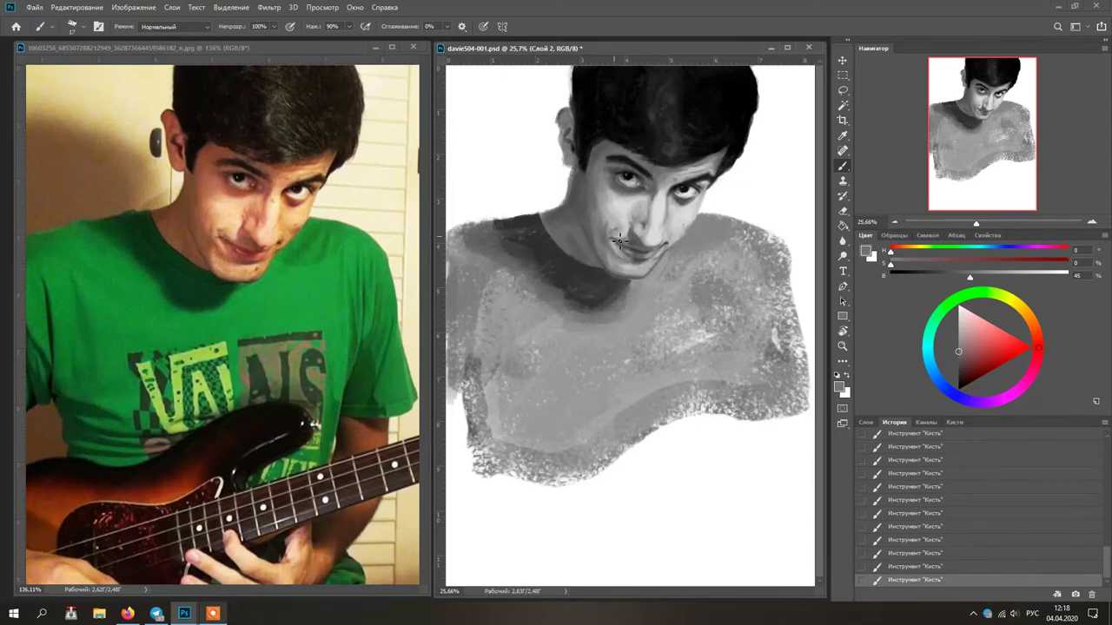
Compare the latest facial strokes, undo the last one and dab a sampled tone beneath the nose
left_click(637, 199, "alt")
left_click(688, 197, "alt")
key("ctrl+z")
key("ctrl+z")
key("ctrl+shift+z")
key("ctrl+shift+z")
key("ctrl+z")
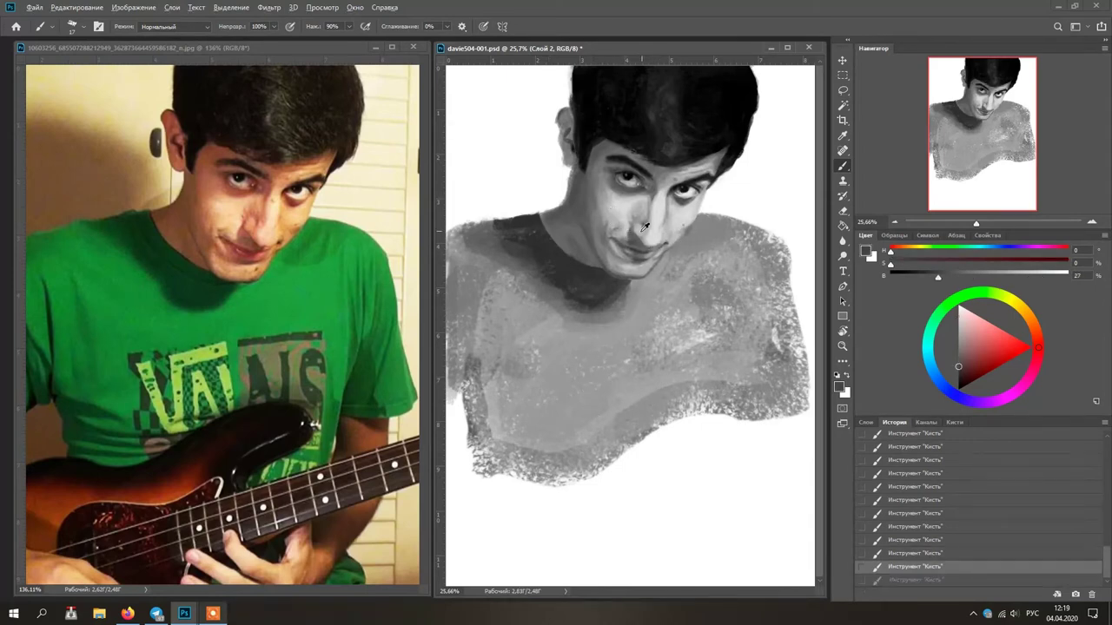
left_click(645, 226, "alt")
left_click(646, 226)
Try dabbing a sampled tone beneath the near corner of the mouth, undoing each attempt
left_click(618, 249, "alt")
key("ctrl+z")
left_click(618, 249)
key("ctrl+z")
left_click(626, 253)
key("ctrl+z")
key("ctrl+shift+z")
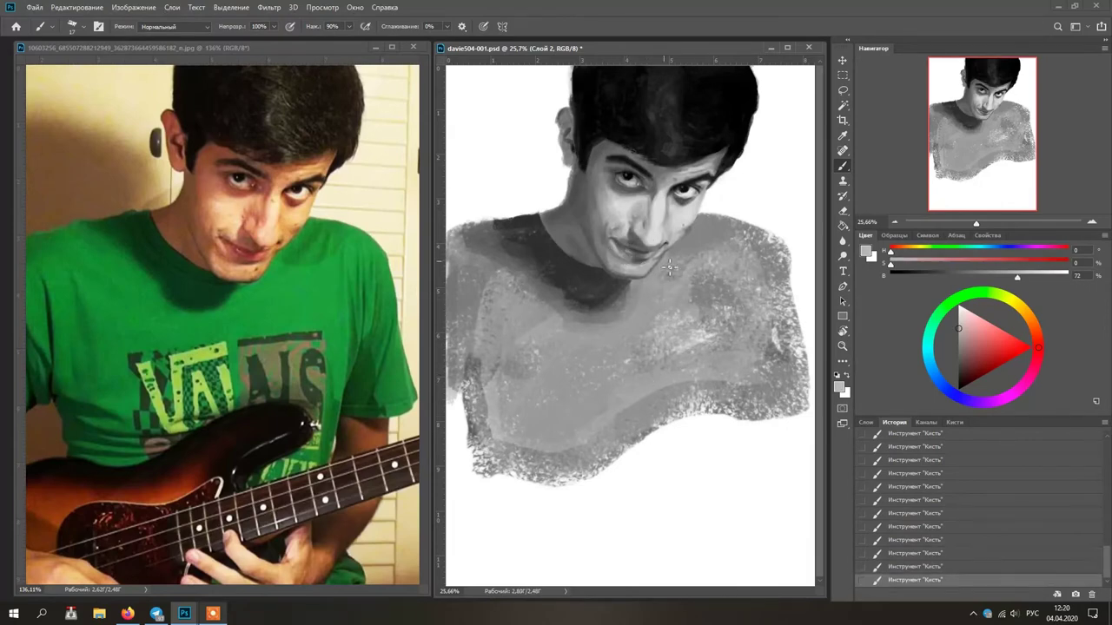
key("ctrl+z")
key("ctrl+shift+z")
key("ctrl+z")
Touch up the near mouth corner and upper lip with tones sampled from the surrounding skin
left_click(614, 248, "alt")
left_click(615, 247)
left_click(621, 217, "alt")
left_click(629, 237, "alt")
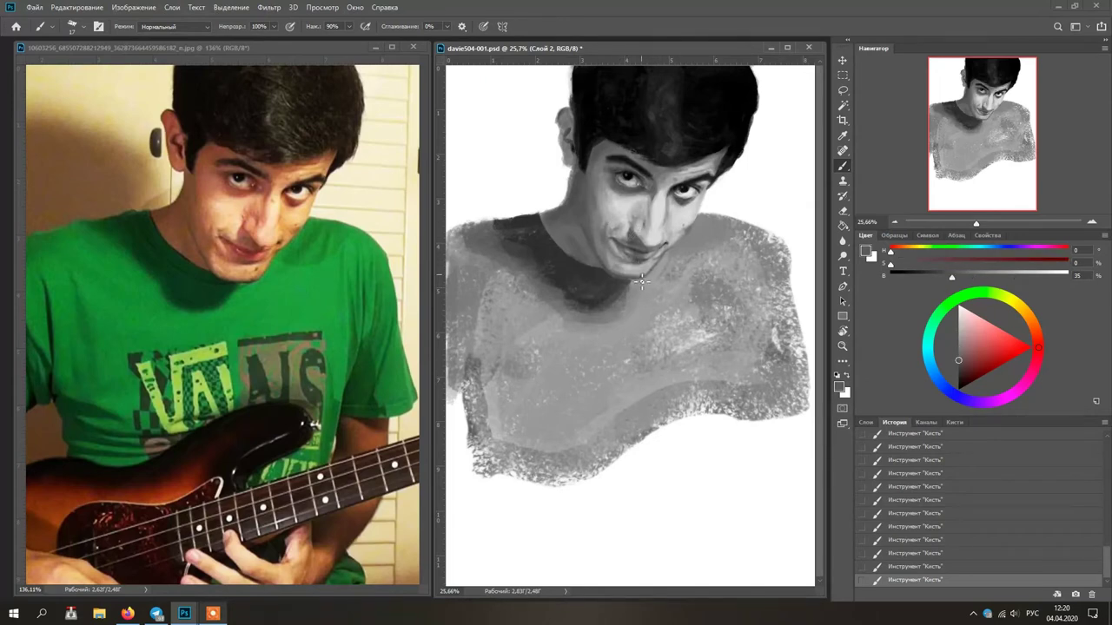
left_click(615, 280, "alt")
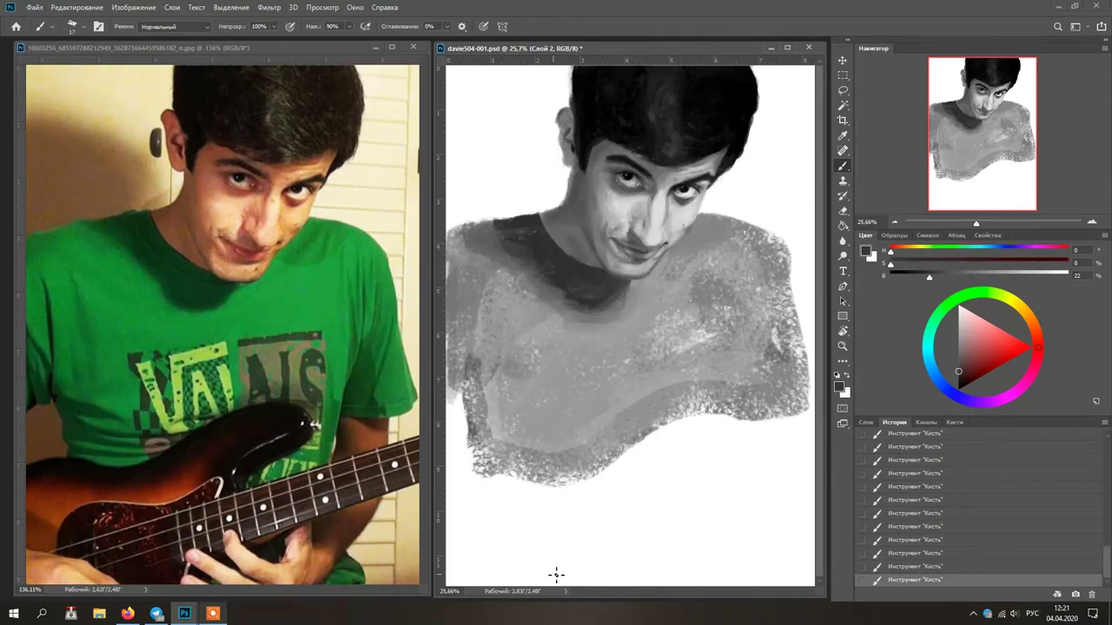
Undo the last stroke at the far mouth corner and repaint the shading there
left_click(671, 246, "alt")
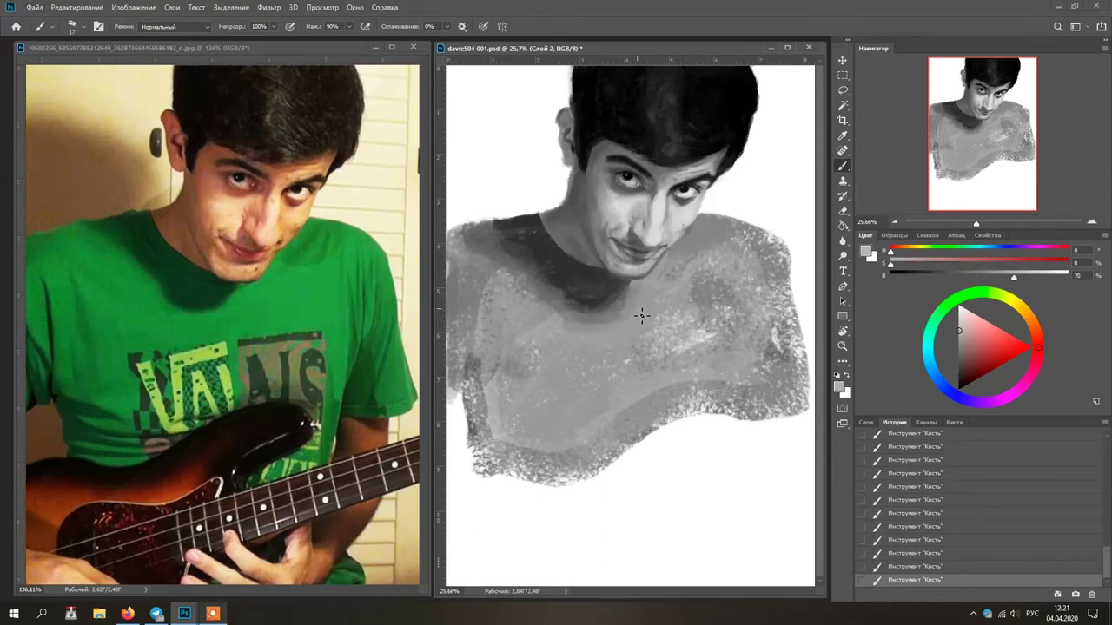
left_click(666, 251, "alt")
key("ctrl+z")
left_click_drag(666, 247, 661, 253)
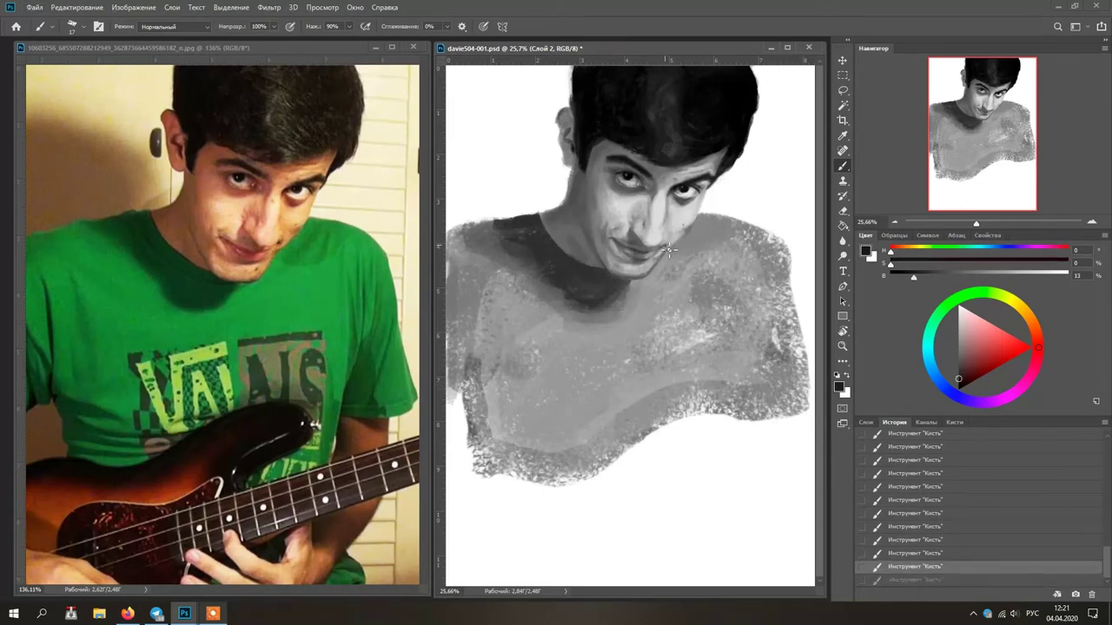
Repaint the outer contour of the neck below the ear and blend it with sampled greys
left_click(549, 200, "alt")
left_click_drag(571, 171, 565, 205)
left_click(563, 212, "alt")
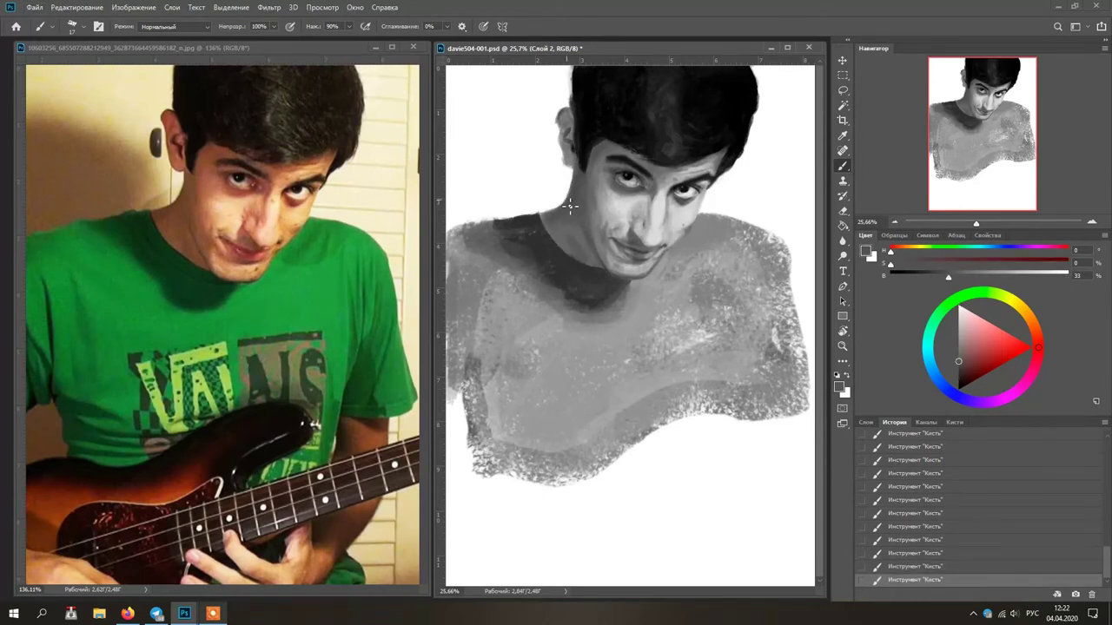
Smooth the ear's tone, undo the last stroke and paint the ear's inner shading along the hair
left_click(561, 111, "alt")
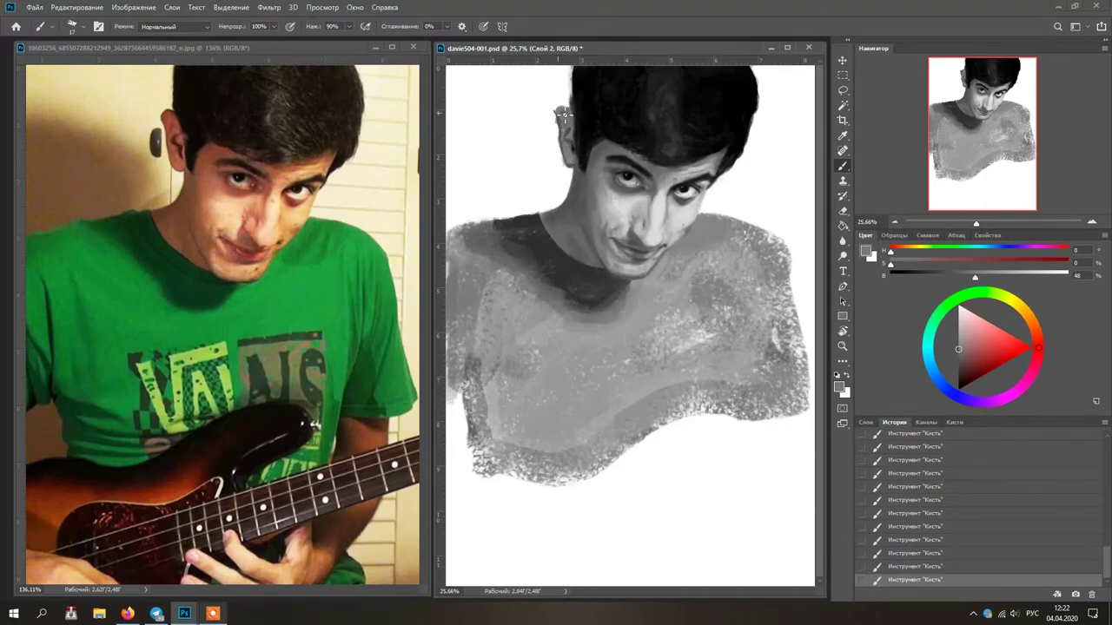
left_click(566, 164, "alt")
left_click(576, 150, "alt")
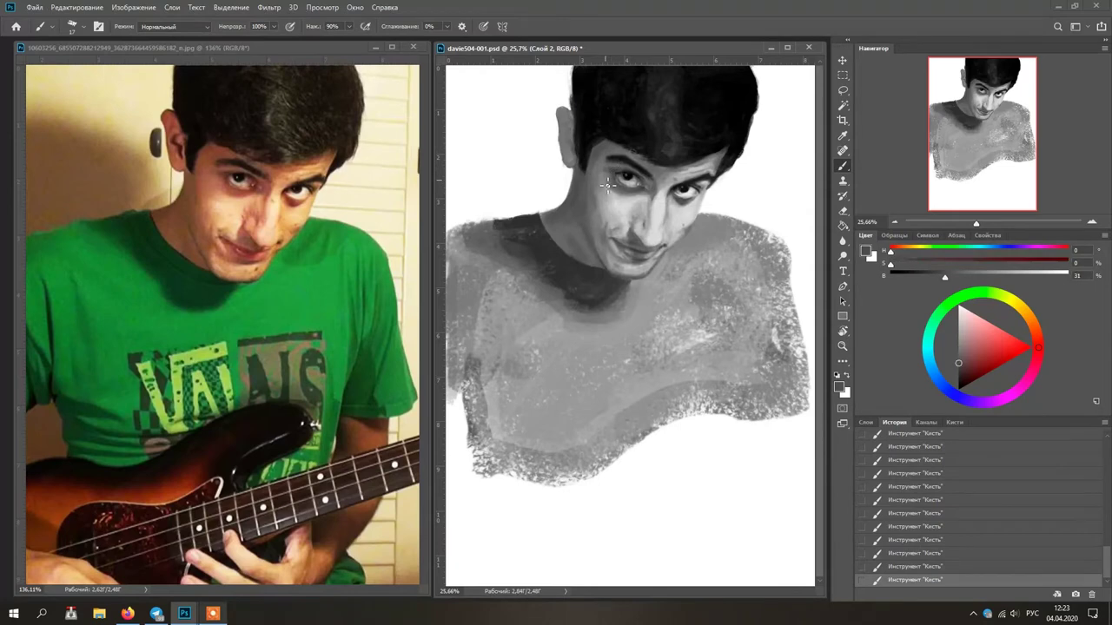
key("ctrl+z")
left_click_drag(573, 145, 566, 134)
left_click(583, 121, "alt")
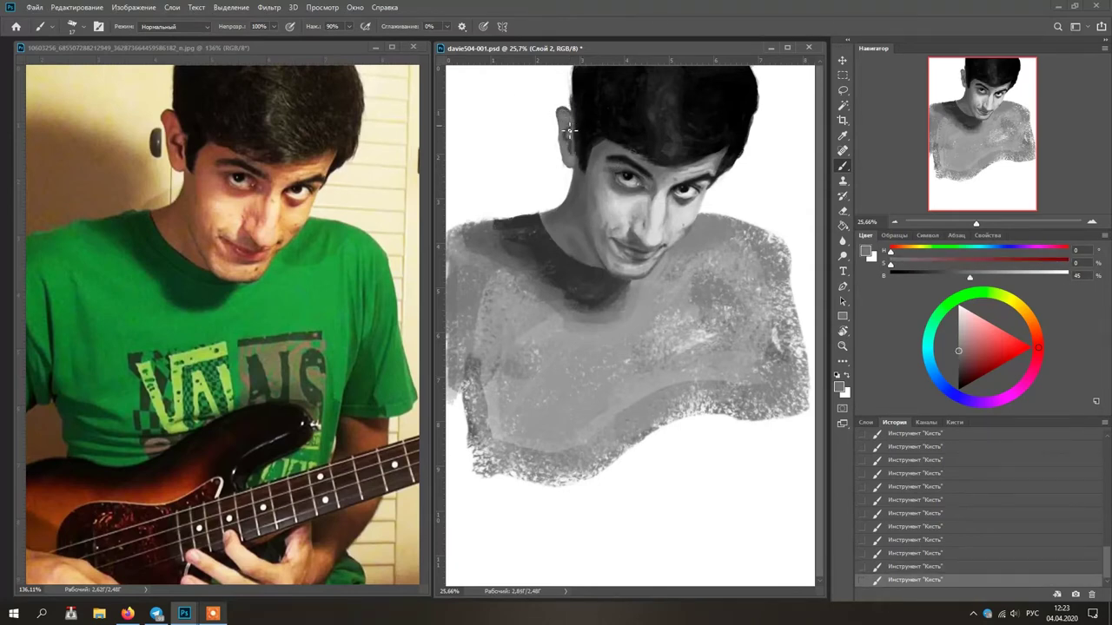
Shade the lower inner ear down to the lobe with sampled greys, comparing the last stroke
left_click(570, 138, "alt")
left_click_drag(573, 137, 570, 165)
left_click(571, 152, "alt")
key("ctrl+z")
key("ctrl+shift+z")
Clean up the earlobe's outline and its join with the jaw using sampled background white and skin greys
left_click(545, 164, "alt")
left_click(573, 163, "alt")
key("ctrl+z")
left_click(588, 183, "alt")
key("ctrl+z")
key("ctrl+shift+z")
key("ctrl+z")
key("ctrl+shift+z")
left_click(566, 156, "alt")
left_click(561, 159, "alt")
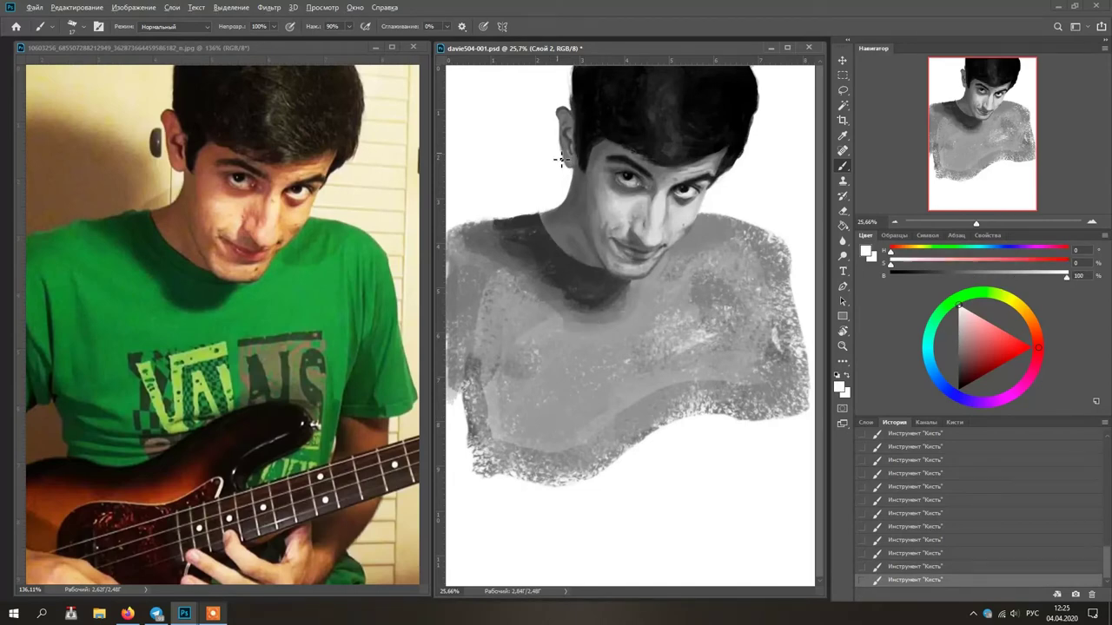
Repaint the ear's inner shading with sampled greys and undo the last few brush strokes on it
left_click(602, 291, "alt")
mouse_move(565, 147)
left_mouse_down()
mouse_move(569, 157)
mouse_move(572, 122)
left_mouse_up()
left_click(599, 216, "alt")
key("ctrl+z")
key("ctrl+z")
key("ctrl+z")
key("ctrl+z")
key("ctrl+shift+z")
left_click(610, 339, "alt")
left_click(577, 137, "alt")
Lasso the ear, free-transform it to 108.41% width, deselect it, and compare the result with an earlier history state
key("l")
left_click_drag(556, 107, 543, 143)
key("ctrl+t")
left_click_drag(567, 137, 569, 140)
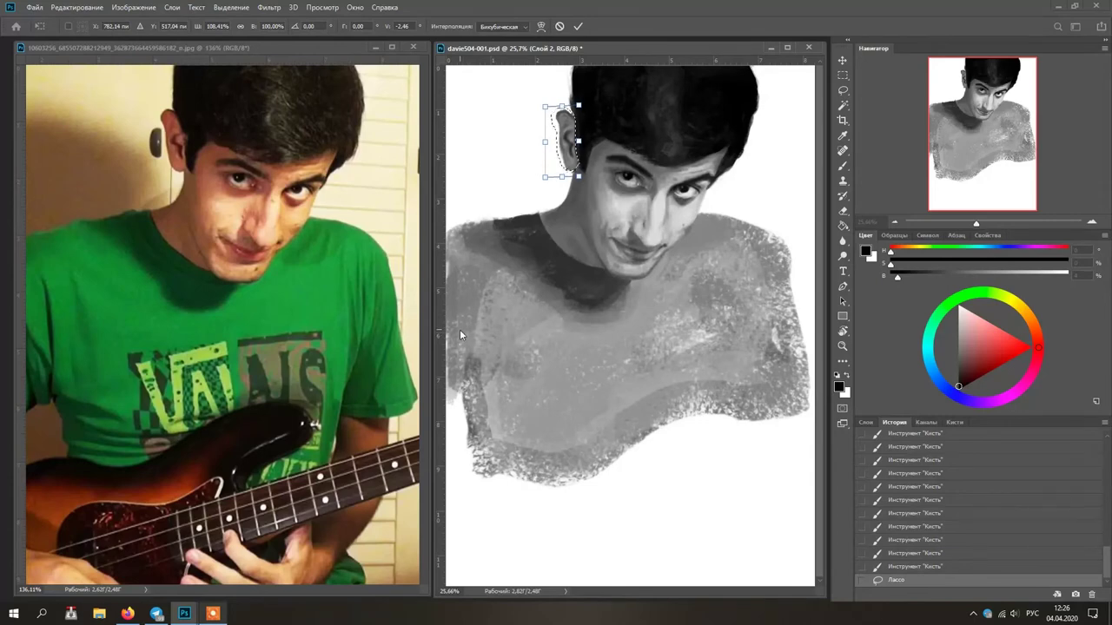
key("Return")
key("ctrl+d")
left_click(903, 540)
left_click(902, 580)
left_click(903, 540)
left_click(902, 580)
Paint the earlobe and the lower ear edge with sampled greys, undoing the stroke that does not fit
key("b")
left_click(573, 176, "alt")
left_click_drag(570, 165, 572, 154)
left_click(571, 162, "alt")
mouse_move(571, 163)
left_mouse_down()
mouse_move(573, 153)
mouse_move(576, 182)
left_mouse_up()
key("ctrl+z")
key("ctrl+z")
key("ctrl+shift+z")
Blend the ear's inner edge into the sideburn and upper jaw with short strokes in sampled greys
left_click(549, 188, "alt")
left_click(581, 176, "alt")
left_click_drag(578, 153, 581, 158)
left_click(583, 149, "alt")
left_click_drag(581, 156, 583, 163)
left_click(588, 194, "alt")
left_click_drag(582, 156, 586, 167)
left_click(614, 208, "alt")
left_click_drag(587, 154, 591, 163)
left_click(536, 279, "alt")
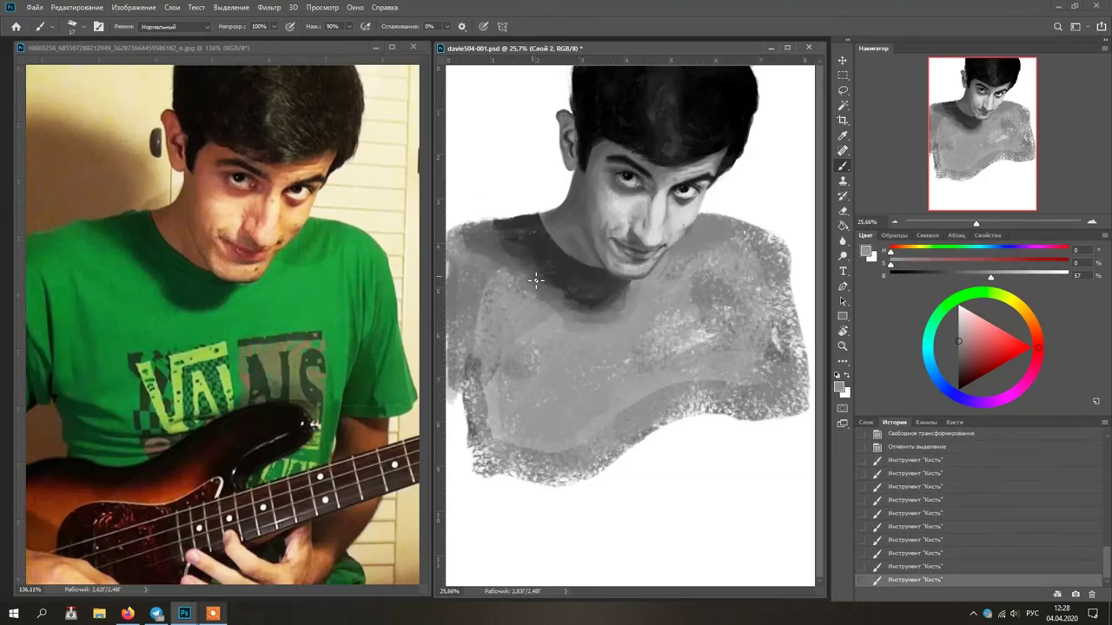
left_click(584, 178, "alt")
left_click(586, 187)
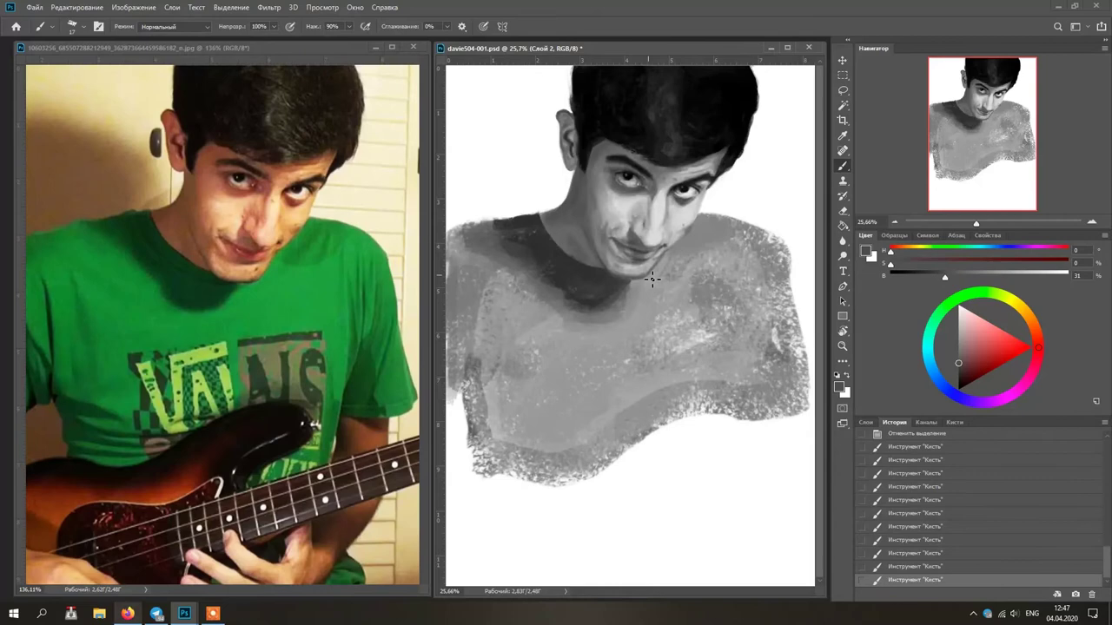
Try darker and lighter sampled greys on the mouth corner in the shaded cheek and undo the strokes
left_click(619, 250, "alt")
mouse_move(621, 254)
left_mouse_down()
mouse_move(618, 264)
mouse_move(618, 248)
mouse_move(658, 263)
mouse_move(632, 251)
mouse_move(618, 264)
mouse_move(620, 238)
left_mouse_up()
key("ctrl+z")
left_click(625, 247, "alt")
left_click(618, 247, "alt")
key("ctrl+z")
key("ctrl+z")
Repaint the mouth corner and the adjoining lip edge with sampled greys, undoing one stroke
left_click(620, 244, "alt")
left_click(615, 244, "alt")
left_click(634, 281, "alt")
key("ctrl+z")
left_click(622, 247, "alt")
left_click(633, 260, "alt")
left_click(620, 248, "alt")
left_click(623, 253, "alt")
Soften the smile crease above the mouth corner with light and dark sampled skin greys
left_click(616, 233, "alt")
left_click(617, 247, "alt")
key("ctrl+z")
left_click(626, 231, "alt")
left_click(622, 237, "alt")
left_click(614, 237, "alt")
left_click(617, 303, "alt")
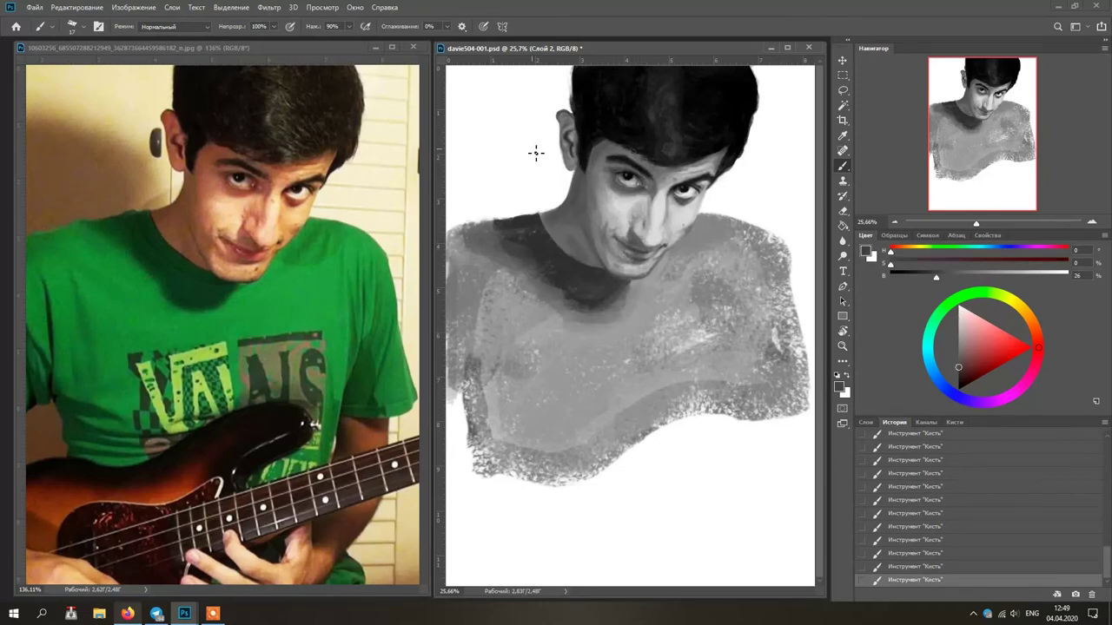
Lasso the mouth corner, reshape it with a transform, apply the change and deselect
left_click(843, 91)
mouse_move(632, 246)
left_mouse_down()
mouse_move(622, 260)
mouse_move(639, 258)
mouse_move(603, 264)
mouse_move(630, 247)
mouse_move(628, 231)
mouse_move(605, 245)
mouse_move(624, 267)
mouse_move(651, 259)
mouse_move(622, 249)
left_mouse_up()
key("ctrl+t")
right_click(620, 241)
left_click(657, 295)
key("Return")
key("ctrl+d")
Blend the reshaped mouth corner into the cheek with sampled skin greys, undoing one stroke
key("b")
left_click(627, 234, "alt")
left_click(625, 229, "alt")
left_click(626, 229, "alt")
left_click(598, 232, "alt")
left_click(613, 232, "alt")
key("ctrl+z")
left_click(611, 244, "alt")
Touch up the lip corner with sampled greys, undo the last two strokes and display the layer list
left_click(613, 245, "alt")
left_click(649, 257, "alt")
left_click(610, 292, "alt")
key("ctrl+z")
key("ctrl+z")
key("F7")
left_click(615, 239, "alt")
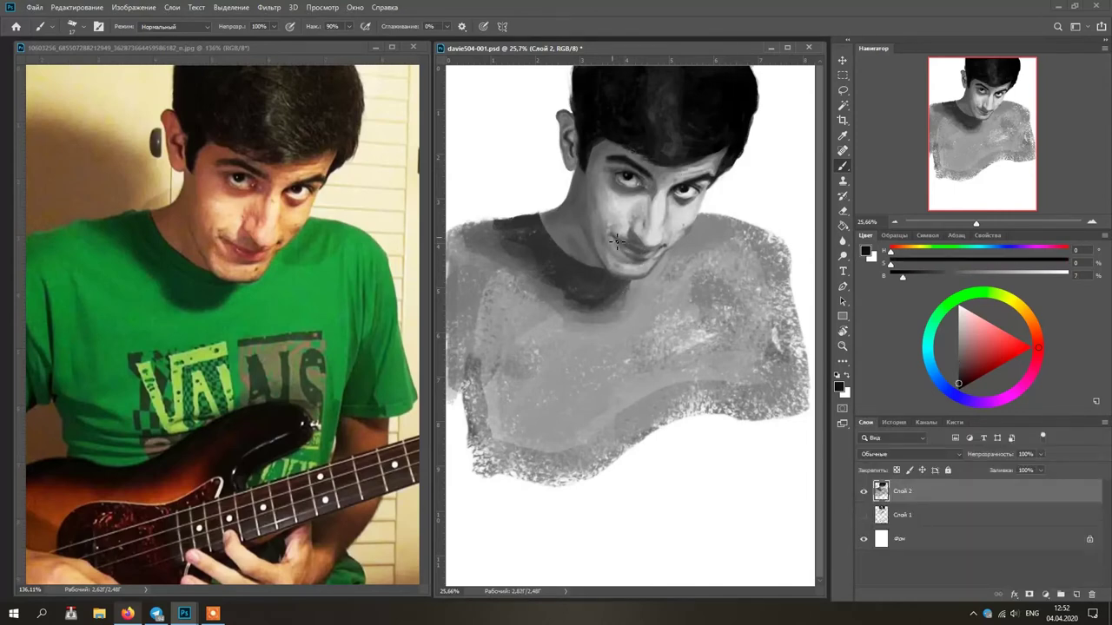
Model the cheek and smile crease beside the mouth with light and mid greys sampled from the face
left_click(618, 265, "alt")
left_click(662, 250, "alt")
left_click(640, 270, "alt")
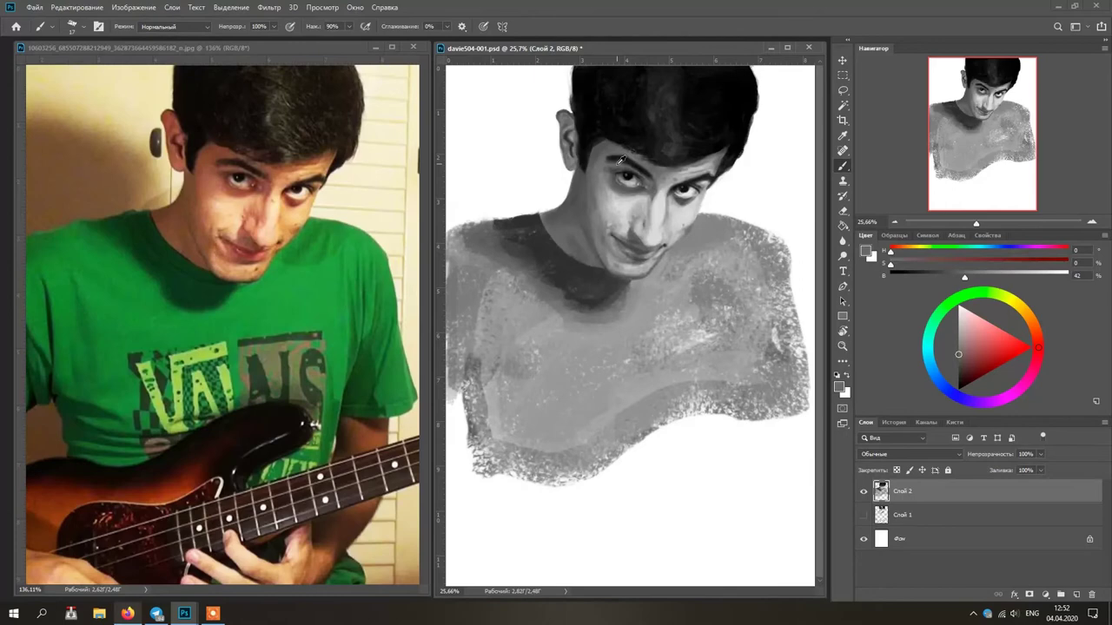
left_click(637, 185, "alt")
left_click(627, 228, "alt")
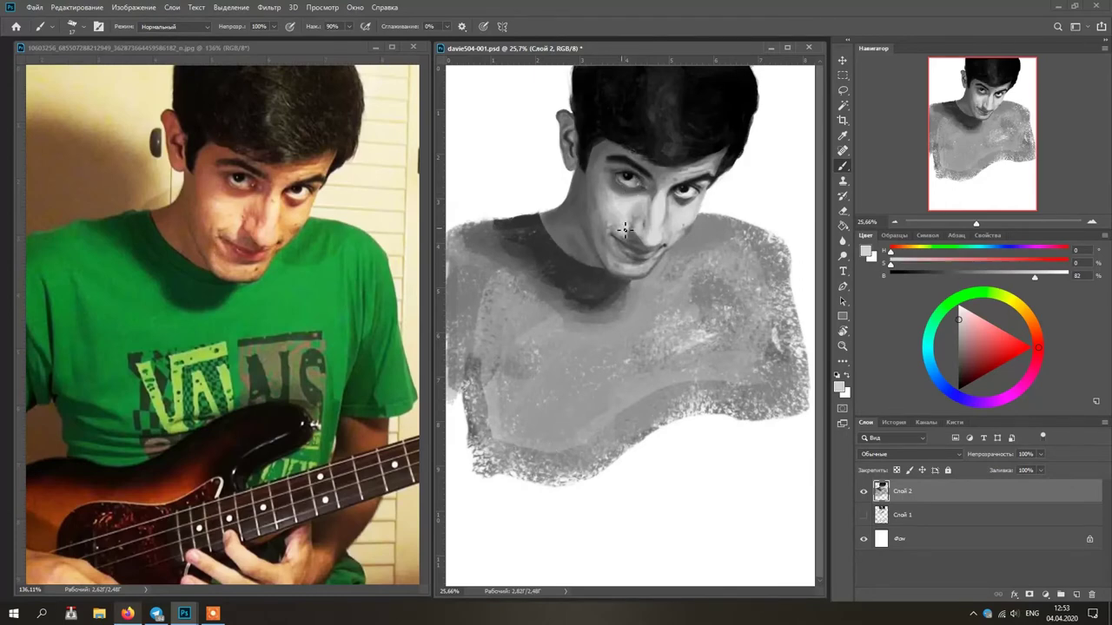
left_click(609, 228, "alt")
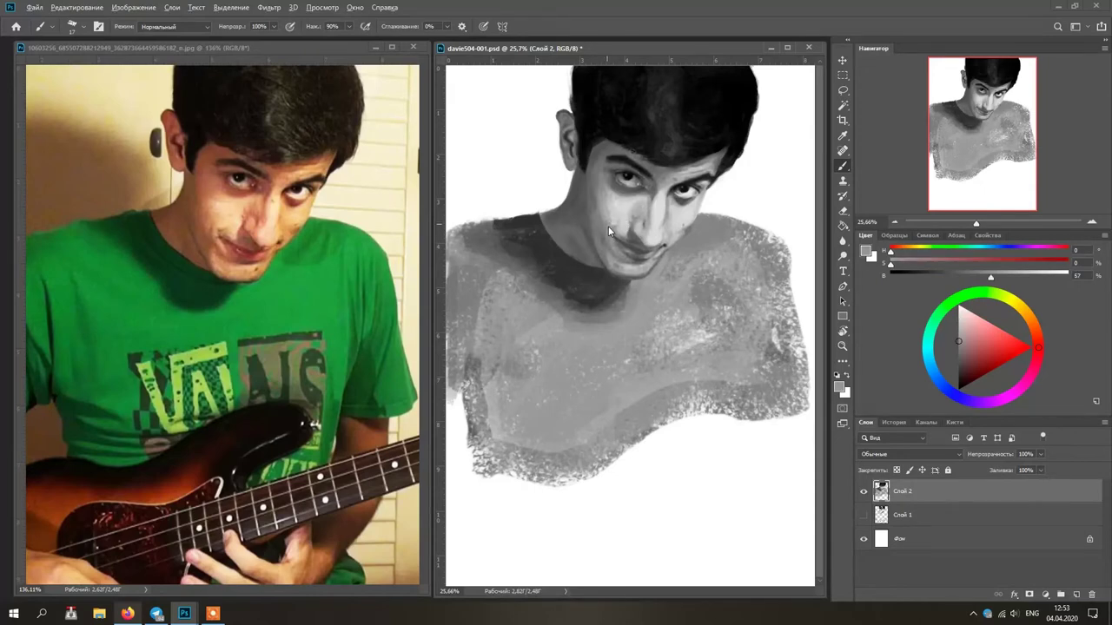
left_click(623, 224, "alt")
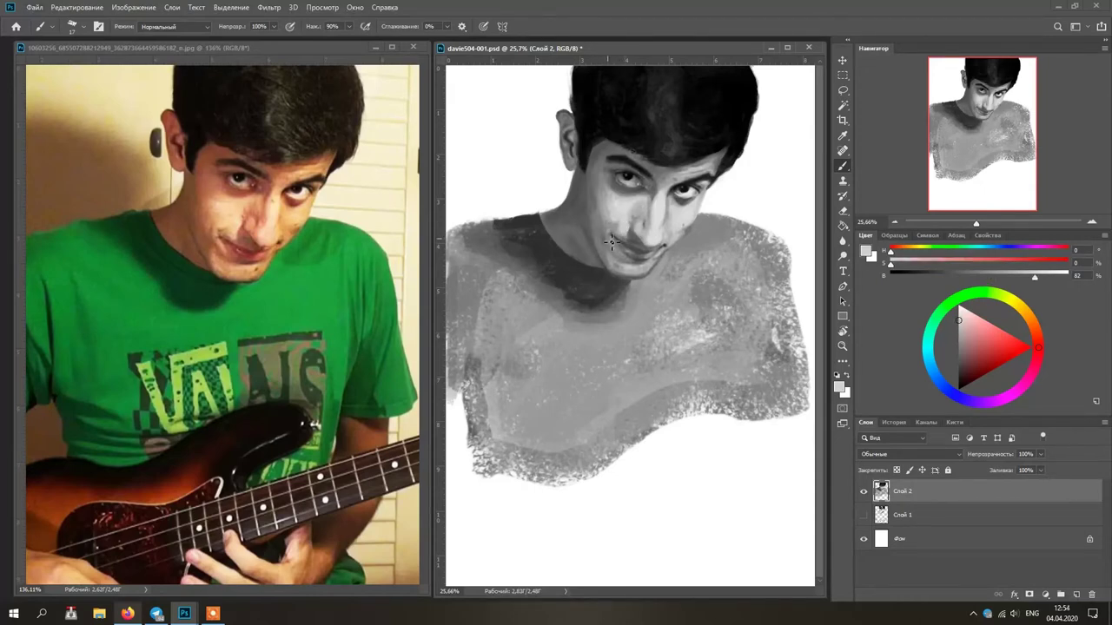
Refine the lower lip, its corner and the chin shading with alternating dark and light sampled greys
left_click(635, 261, "alt")
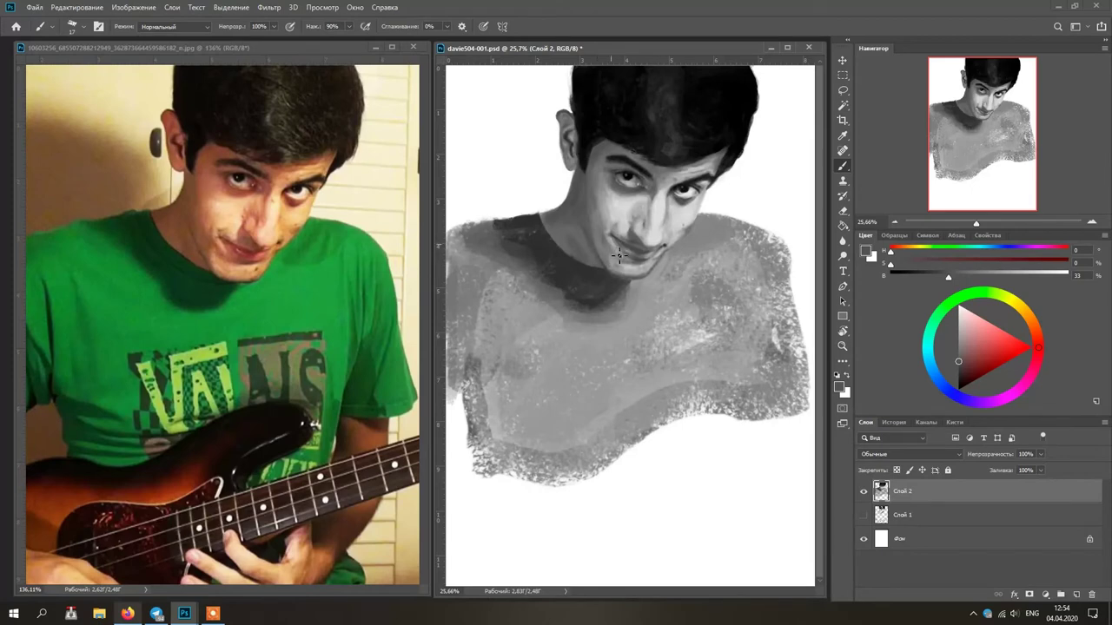
left_click(620, 279, "alt")
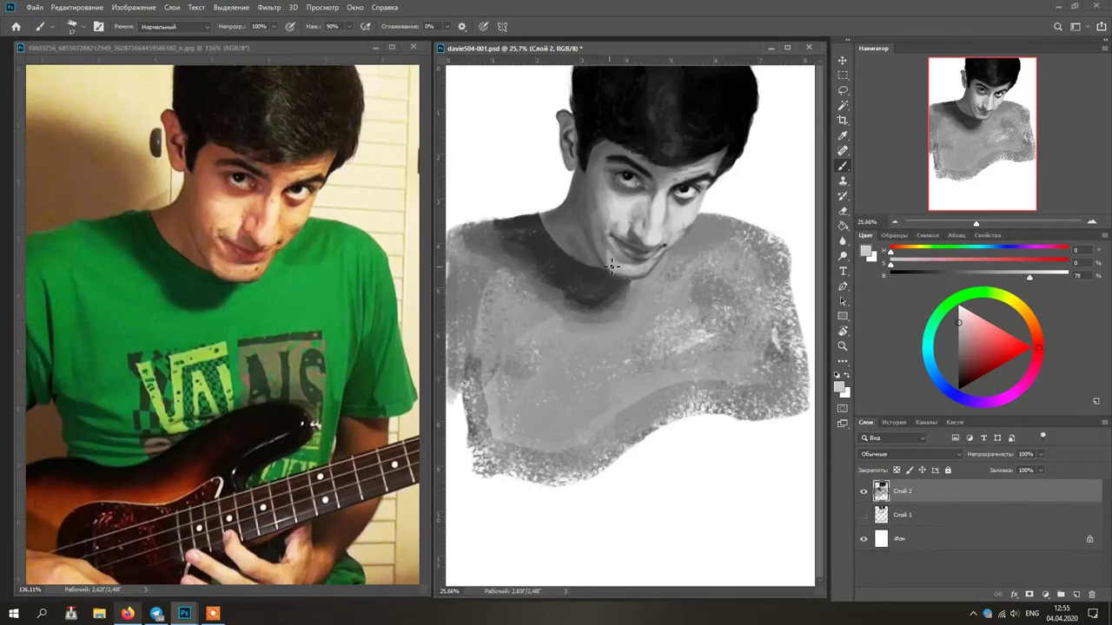
left_click(642, 261, "alt")
left_click(630, 268, "alt")
left_click(614, 242, "alt")
left_click(615, 247, "alt")
left_click(622, 266, "alt")
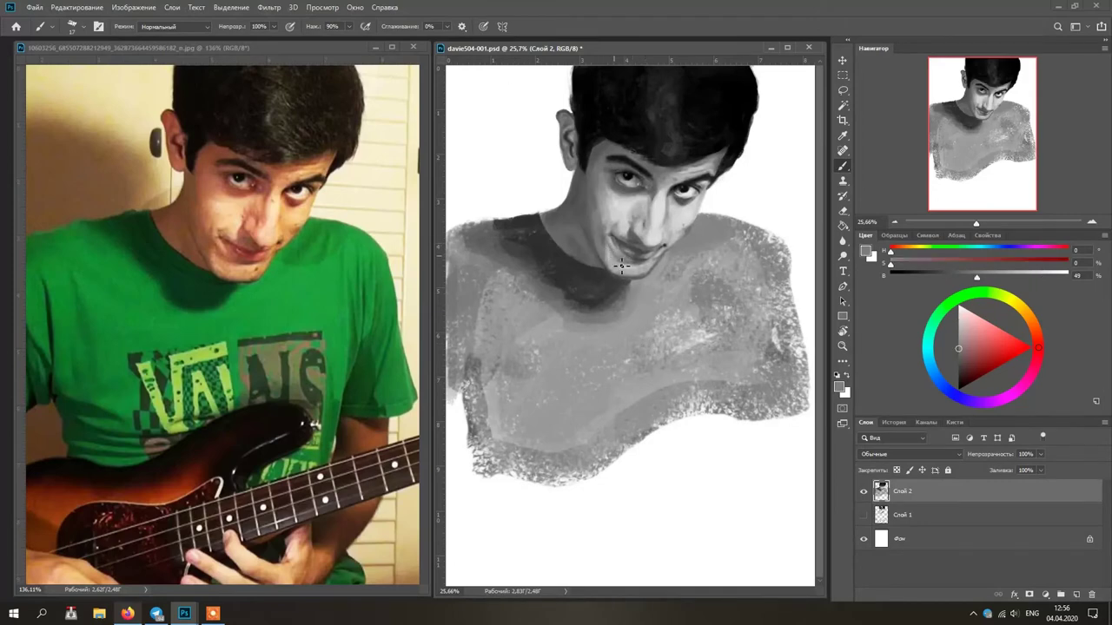
left_click(652, 278, "alt")
left_click(647, 275, "alt")
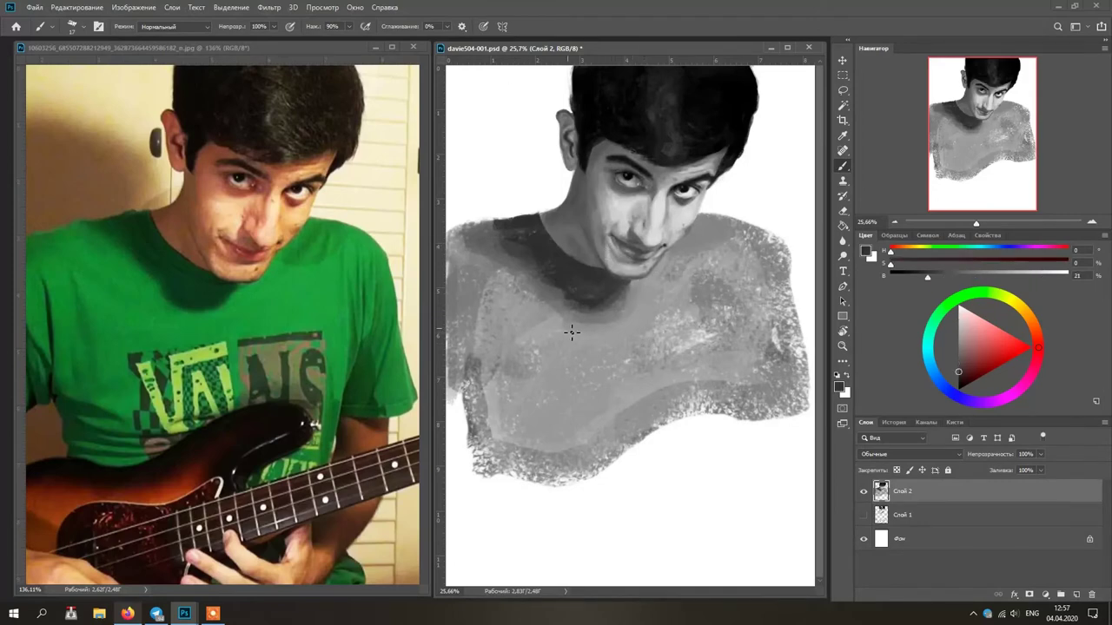
Lasso the nose from bridge to tip and narrow it slightly with a free transform
key("l")
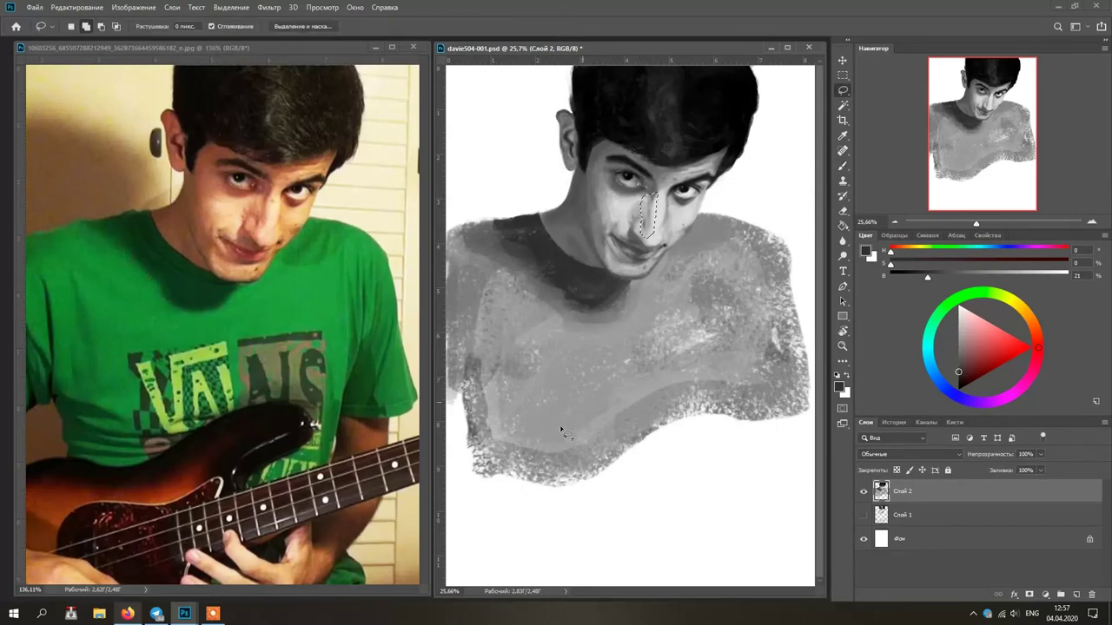
left_click_drag(641, 226, 652, 238)
key("ctrl+t")
left_click_drag(661, 193, 655, 193)
key("Return")
key("Return")
Repaint the nose bridge and tip with the Brush in sampled light greys to blend the transformed area
key("b")
left_click(658, 212, "alt")
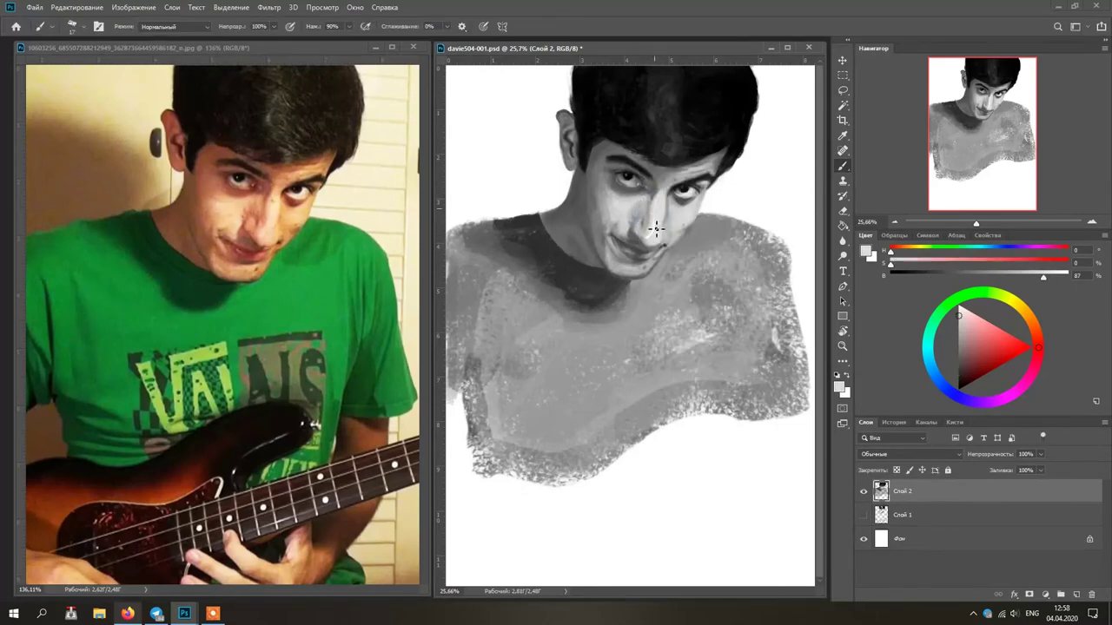
left_click(651, 213, "alt")
left_click(648, 231, "alt")
left_click(648, 242, "alt")
left_click(650, 228, "alt")
left_click_drag(649, 229, 648, 240)
left_click(652, 247, "alt")
Shade the nose wing and nostril beside the lit tip with sampled greys
left_click(648, 229, "alt")
left_click(642, 241, "alt")
left_click(636, 226, "alt")
left_click(636, 243, "alt")
left_click(586, 297, "alt")
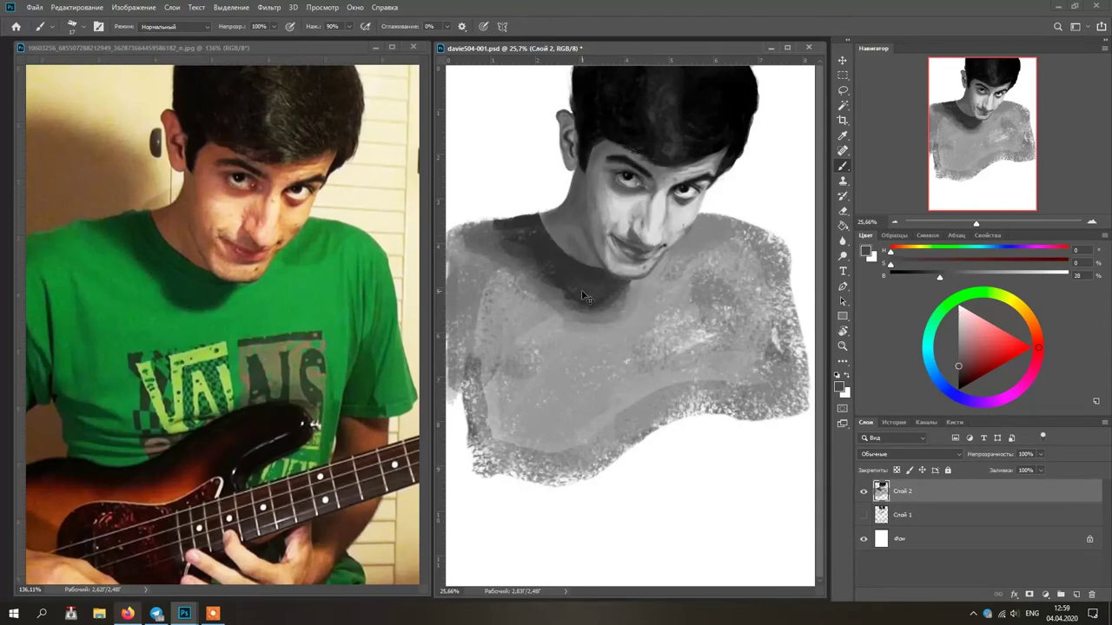
Smooth the cheeks on both sides of the nose with greys sampled around the nose and mouth
left_click(617, 224, "alt")
left_click(620, 235, "alt")
left_click(632, 254, "alt")
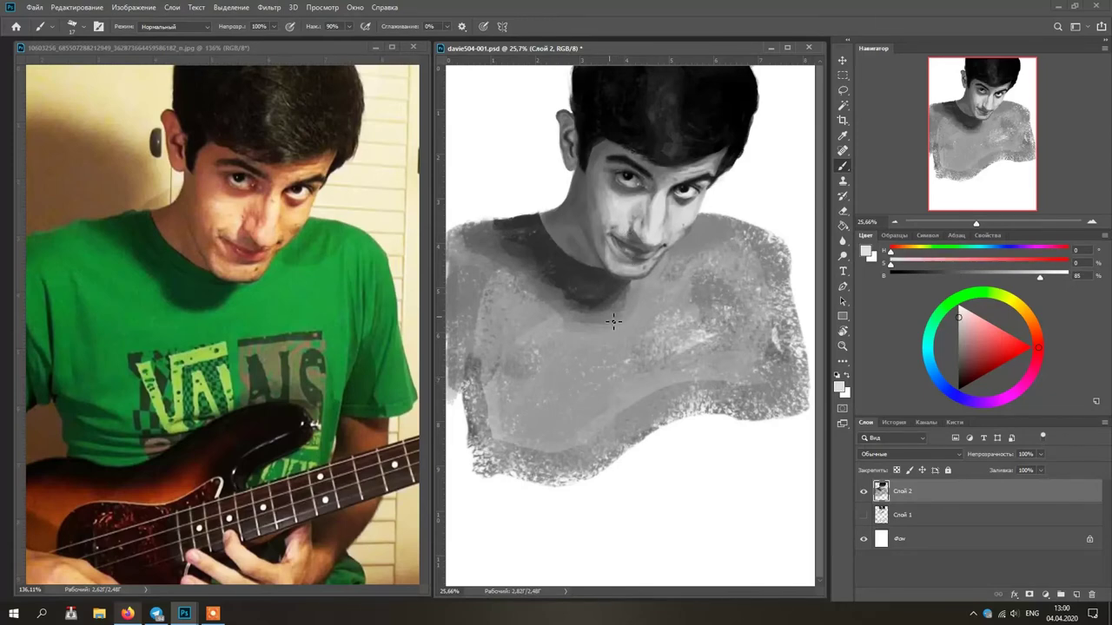
left_click(645, 226, "alt")
left_click(670, 226, "alt")
Blend the chin and lower jaw edge with sampled skin and shadow greys
left_click(612, 265, "alt")
left_click(613, 282, "alt")
left_click(643, 285, "alt")
left_click(620, 297, "alt")
Enlarge the brush to 63 px and blend the cheek and chin planes with sampled greys
key("]")
key("]")
key("]")
key("]")
left_click(596, 222, "alt")
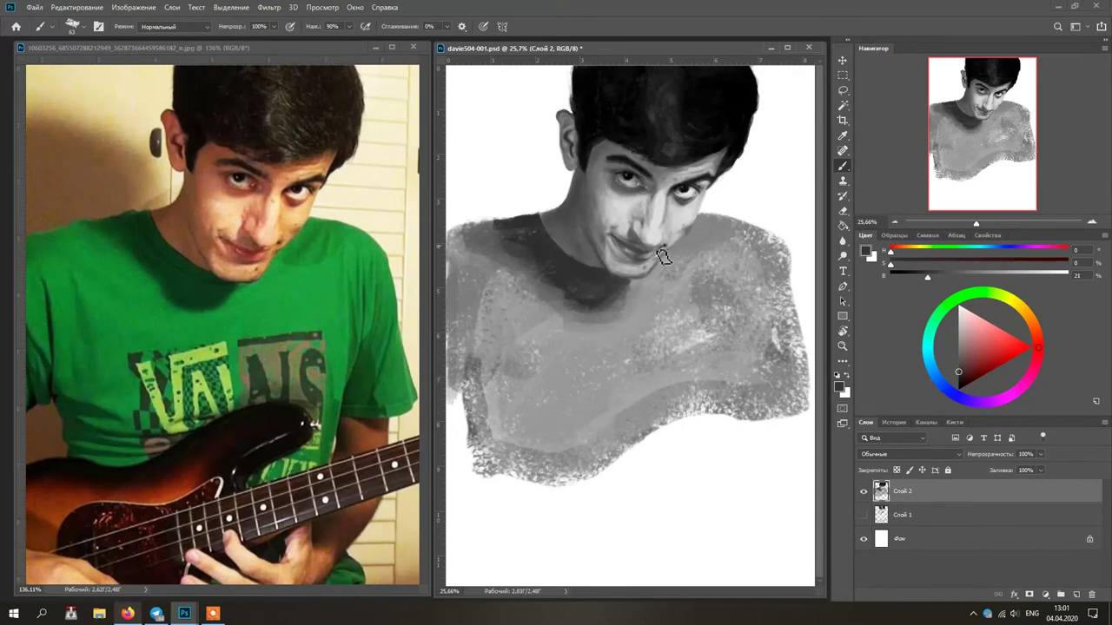
left_click(651, 254, "alt")
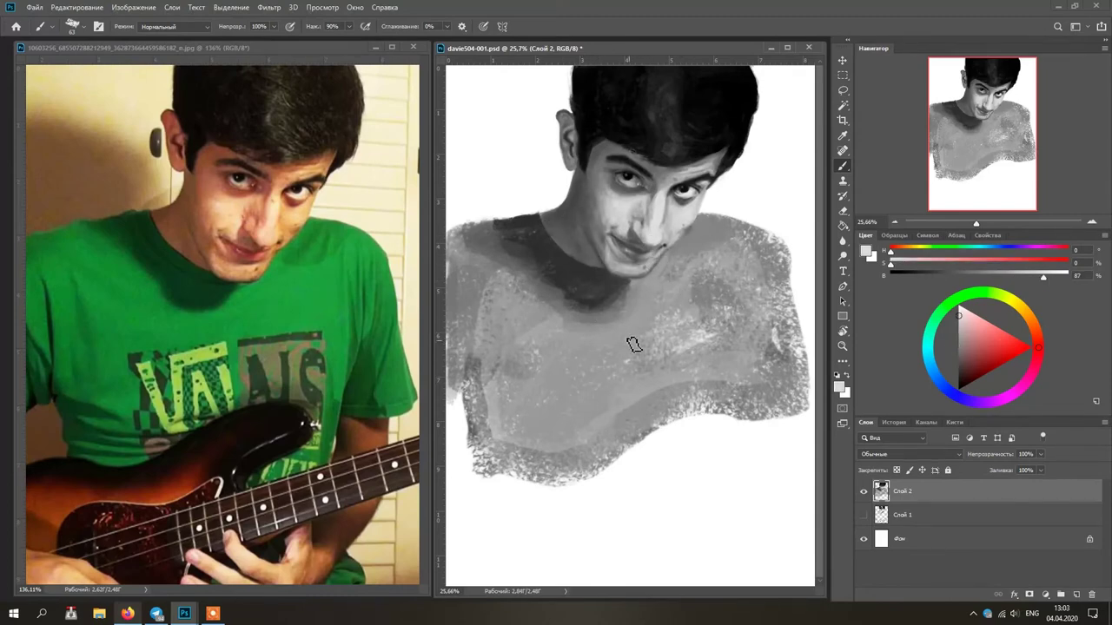
Even out the mouth corners, lower lip and jaw side with greys sampled across the lower face
left_click(621, 242, "alt")
left_click(666, 257, "alt")
left_click(667, 268, "alt")
left_click(615, 239, "alt")
left_click(635, 258, "alt")
left_click(548, 300, "alt")
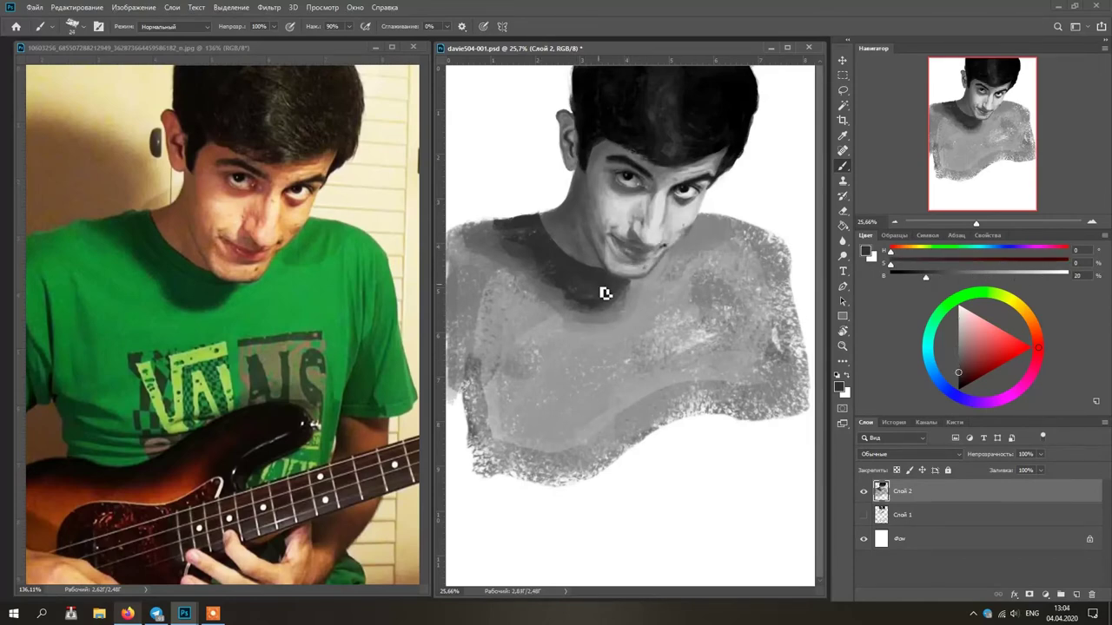
left_click(635, 295, "alt")
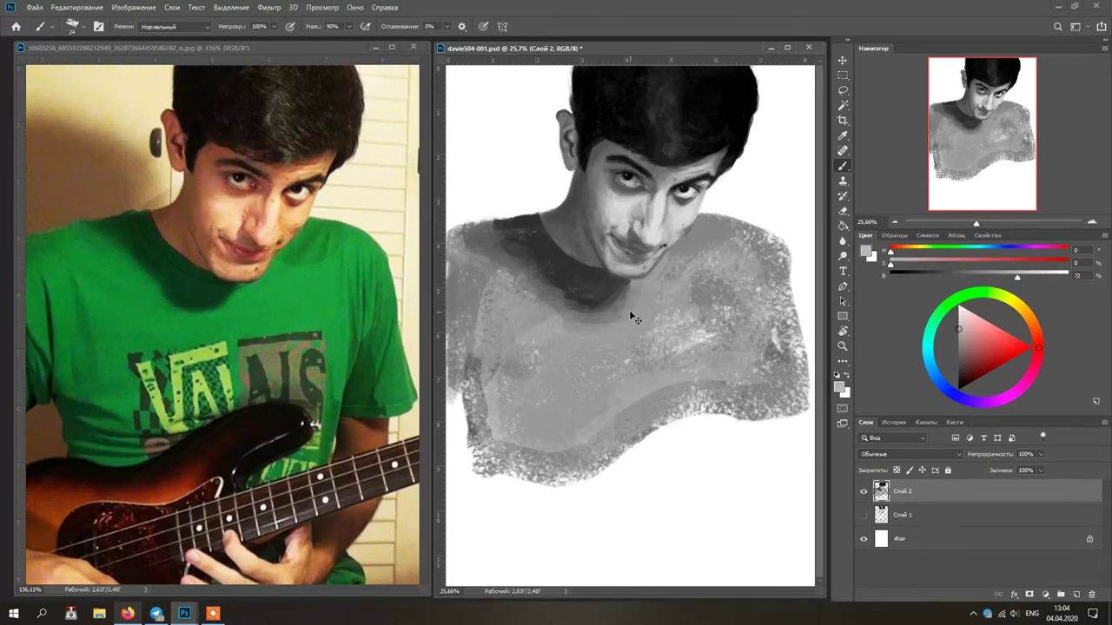
Paint the chin's lower contour with a small brush and step back through the recent history states to compare it
left_click(645, 256, "alt")
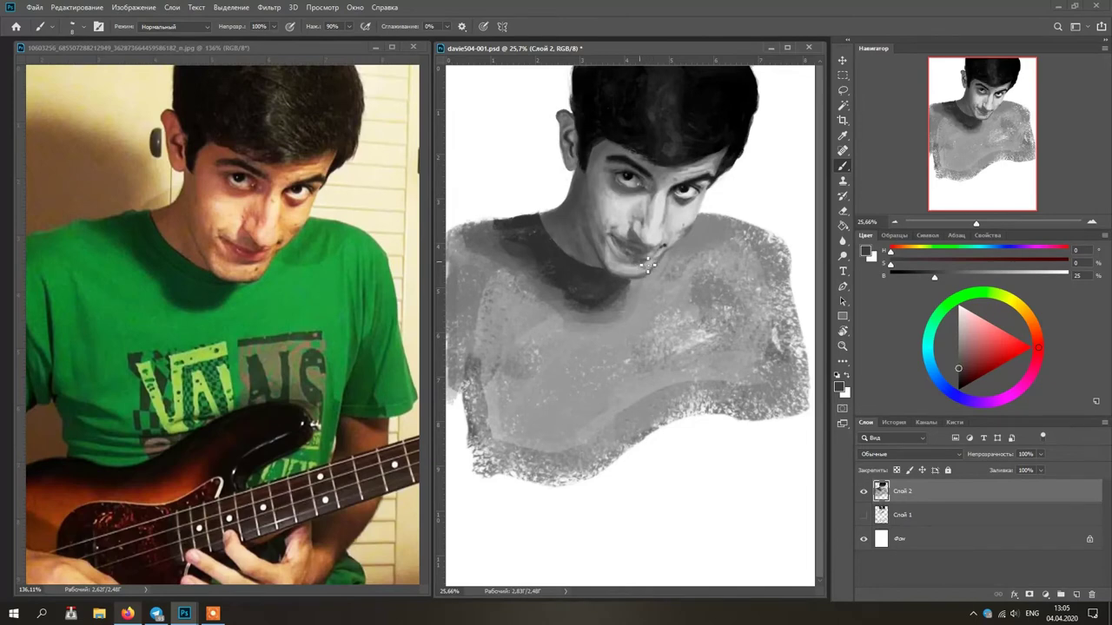
left_click_drag(654, 268, 627, 287)
left_click(894, 423)
left_click(929, 473)
left_click(921, 501)
left_click(919, 514)
left_click(921, 539)
left_click(915, 487)
left_click(903, 458)
left_click(866, 422)
Change the brush to a 12 px tip and shade the chin below the lower lip with sampled greys
left_click(667, 386, "alt")
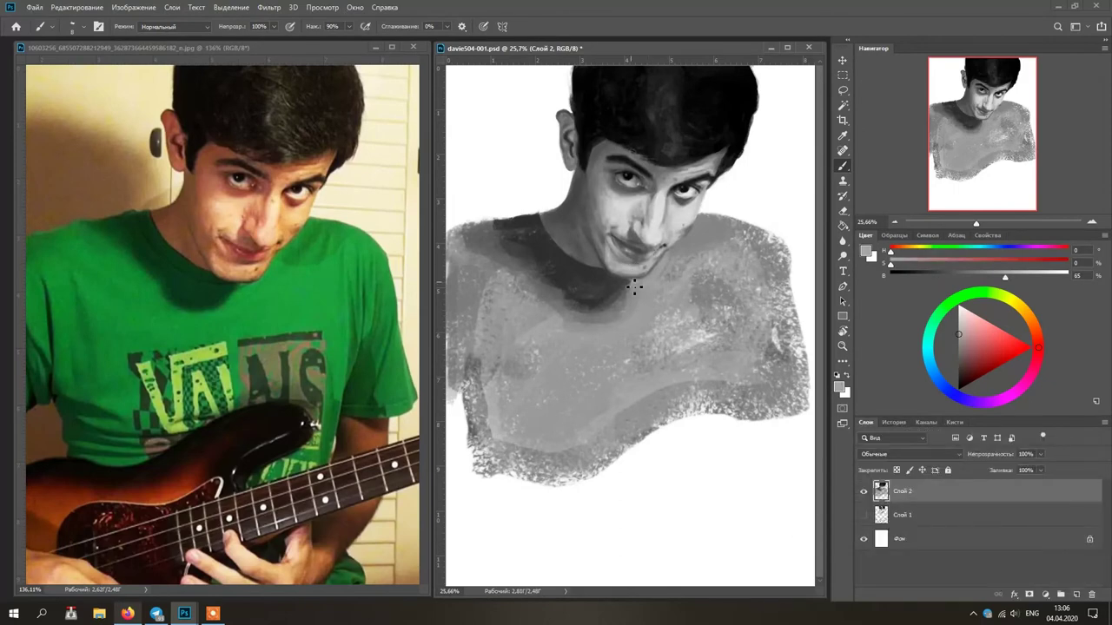
right_click(615, 274)
left_click(623, 283)
left_click(627, 259, "alt")
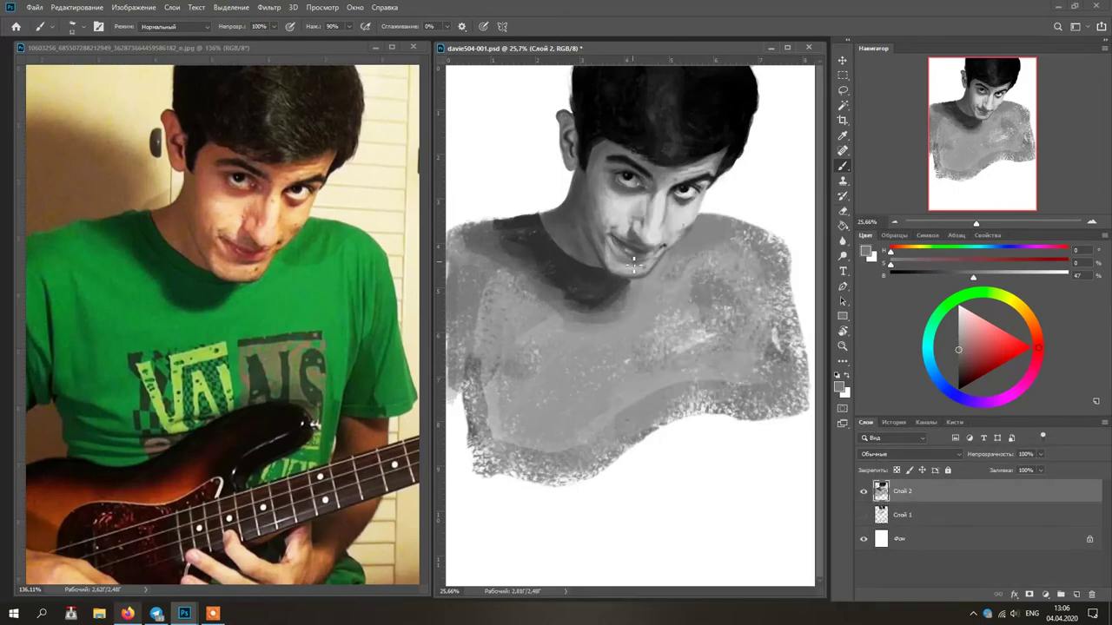
left_click(638, 265, "alt")
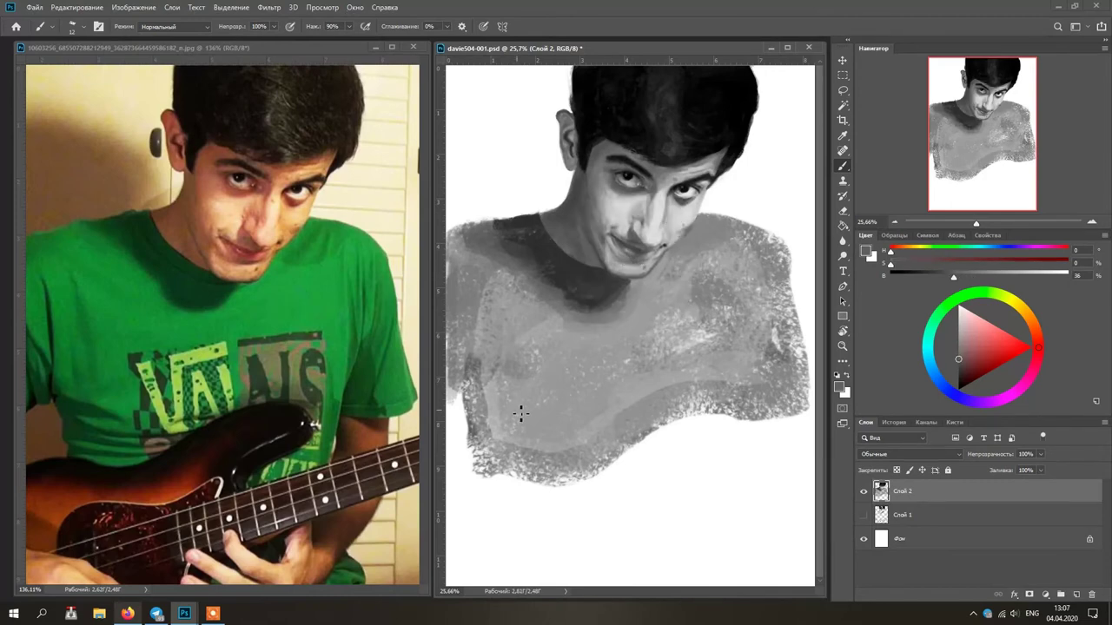
left_click(644, 260, "alt")
Touch up the cheek and the side of the nose with greys sampled from the face
left_click(608, 229, "alt")
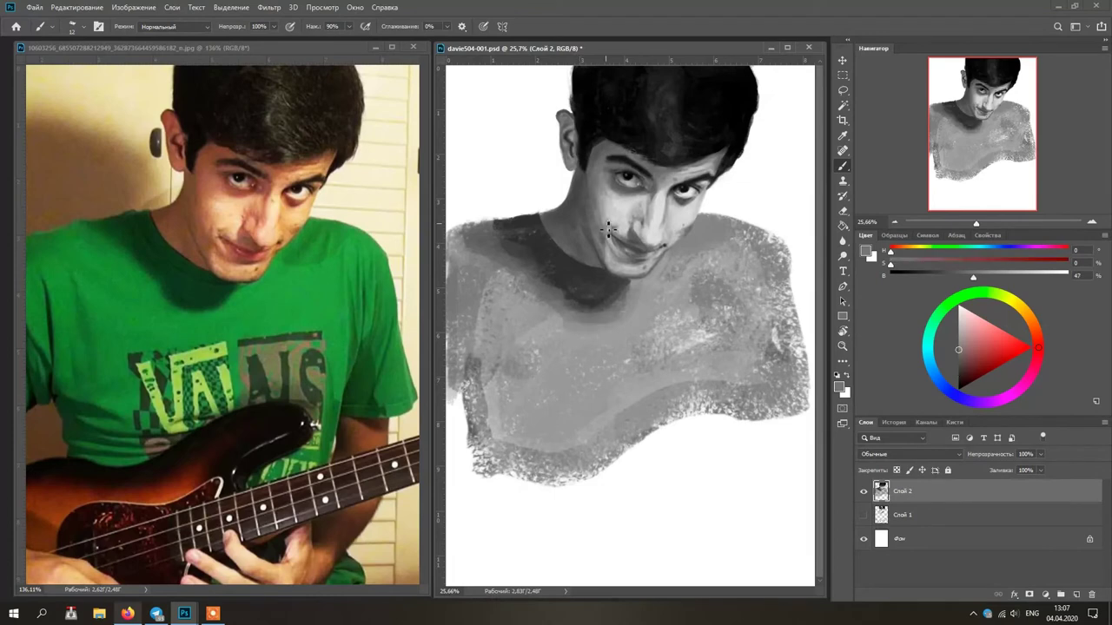
left_click(632, 231, "alt")
left_click(635, 230, "alt")
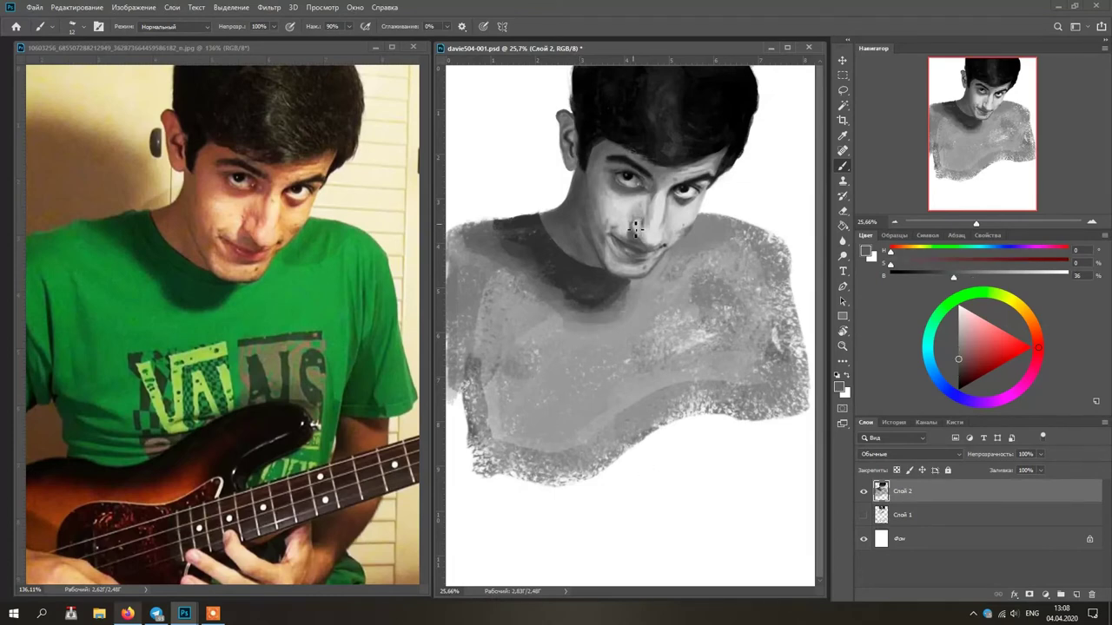
left_click(643, 214, "alt")
Switch to a 29 px textured brush and blend the nostril, lips, chin and jaw side with sampled greys
right_click(640, 205)
double_click(690, 278)
left_click(642, 220, "alt")
left_click(642, 235, "alt")
left_click(643, 235, "alt")
left_click(648, 274, "alt")
left_click(685, 243, "alt")
left_click(637, 245, "alt")
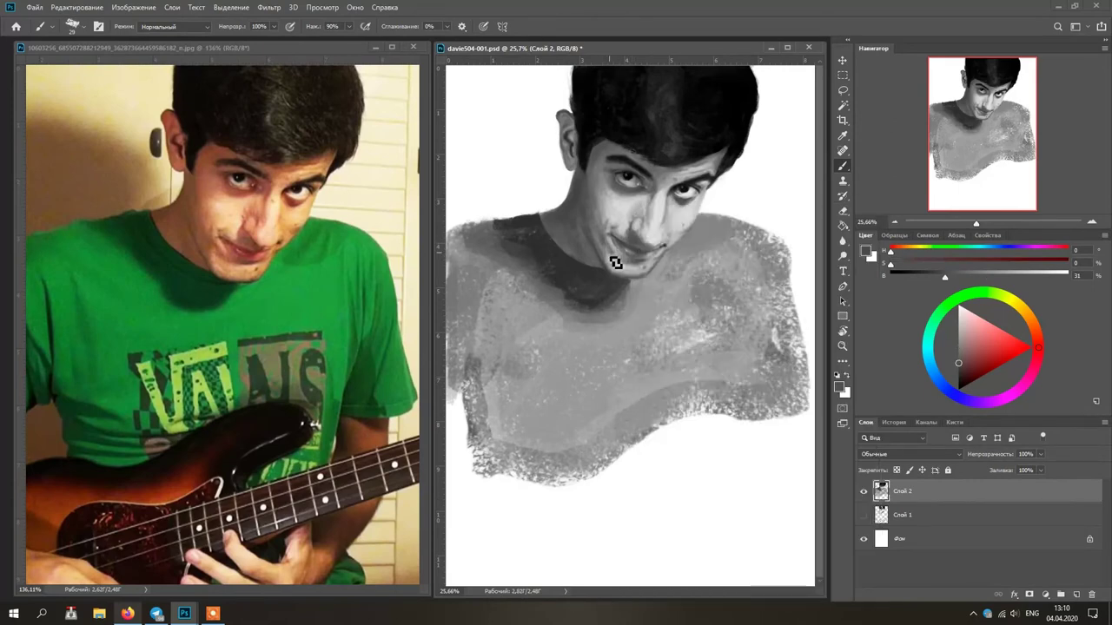
Shade the lower jaw contour and its transition into the neck with greys sampled from the chin and collar shadow
left_click(624, 264, "alt")
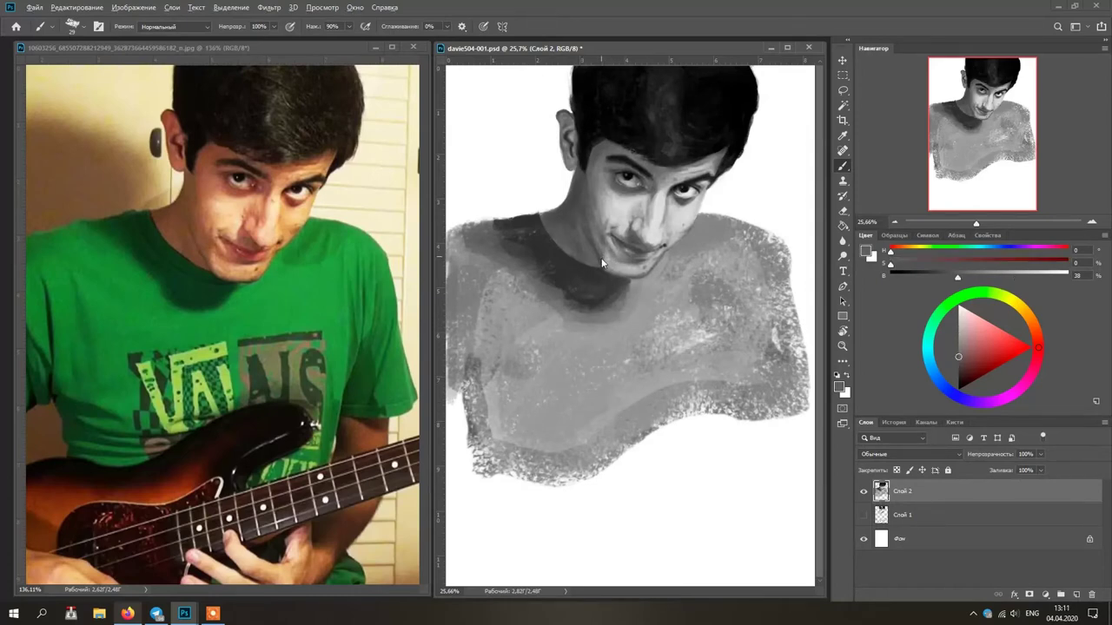
left_click(611, 265, "alt")
left_click(623, 288, "alt")
left_click(600, 257, "alt")
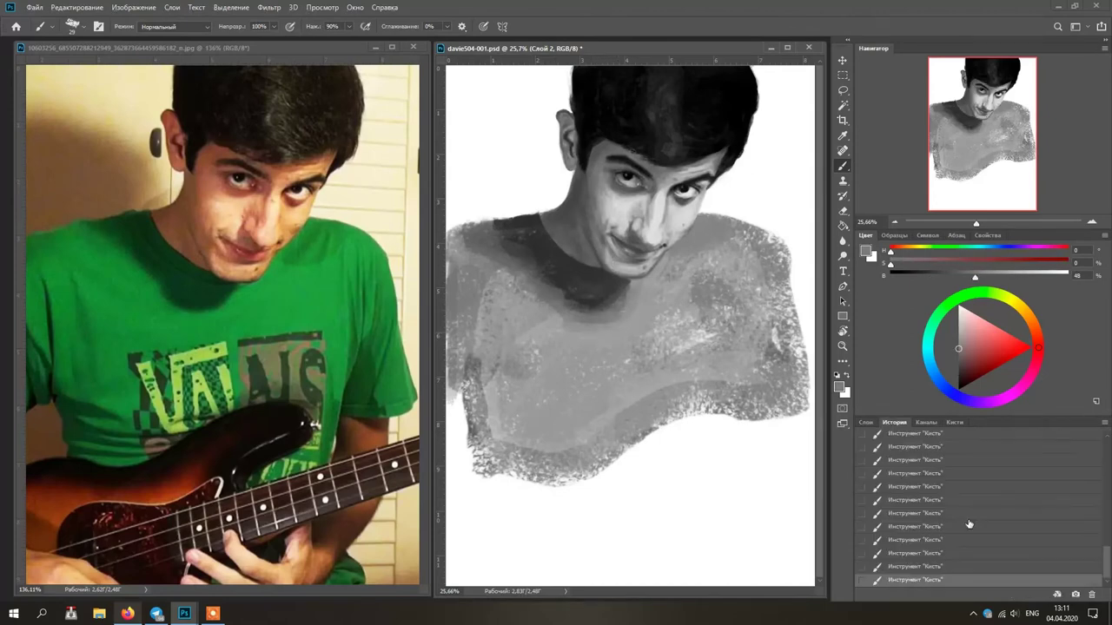
left_click(605, 260, "alt")
left_click(616, 284, "alt")
left_click(710, 136, "alt")
left_click_drag(600, 260, 589, 237)
left_click(602, 283, "alt")
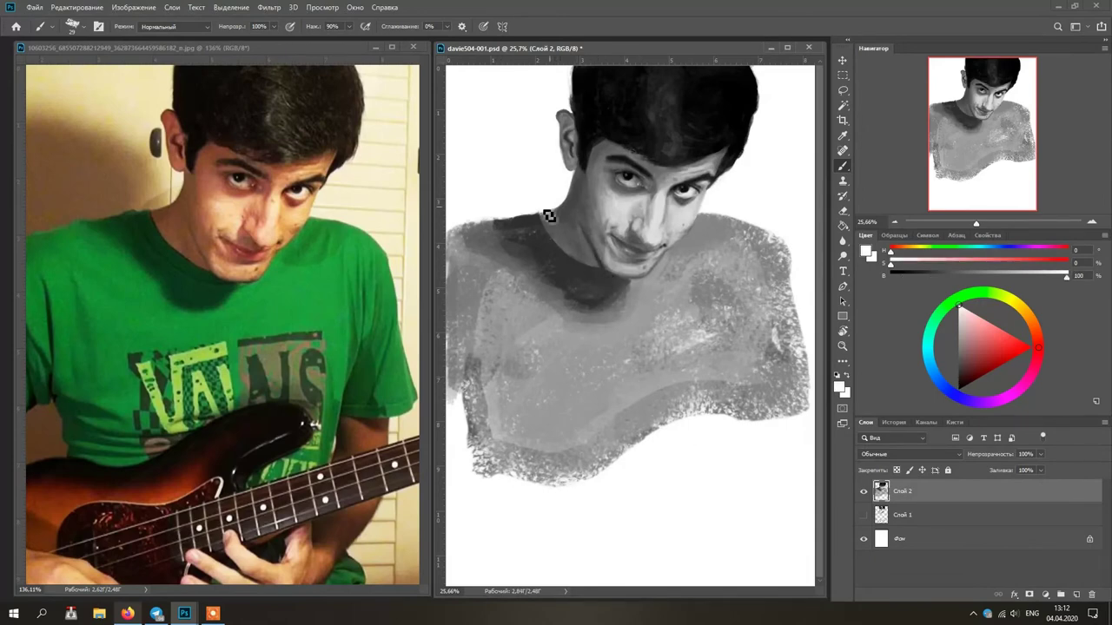
Touch up the sideburn, then use a smaller brush to paint a light tone below the eye nearest the ear
left_click(584, 99, "alt")
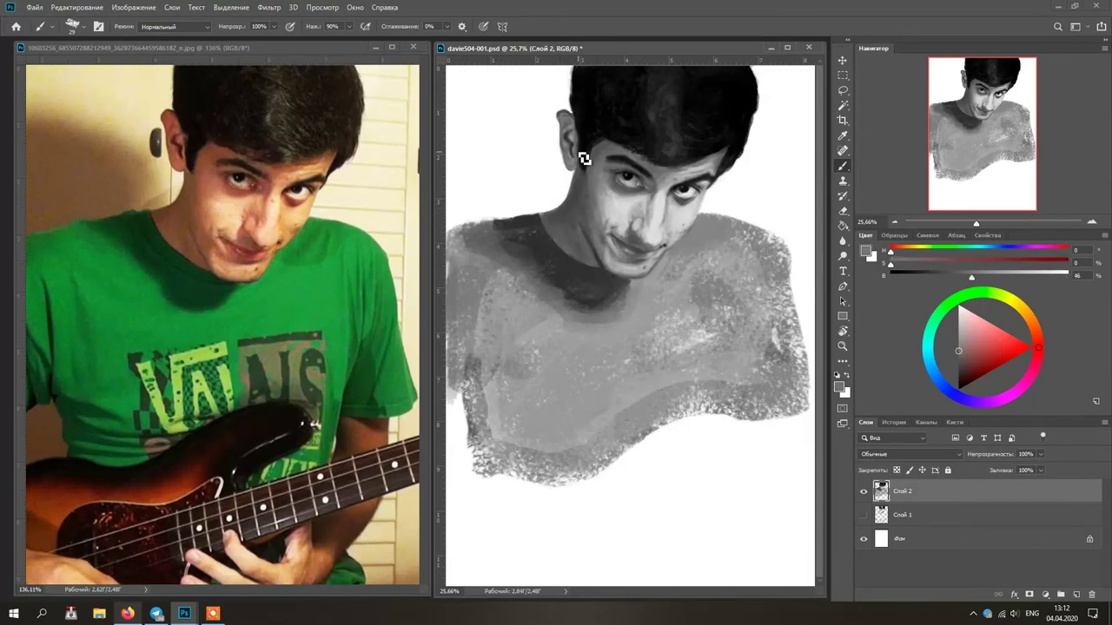
left_click(633, 182, "alt")
right_click(633, 183)
left_click(702, 232)
left_click(630, 179)
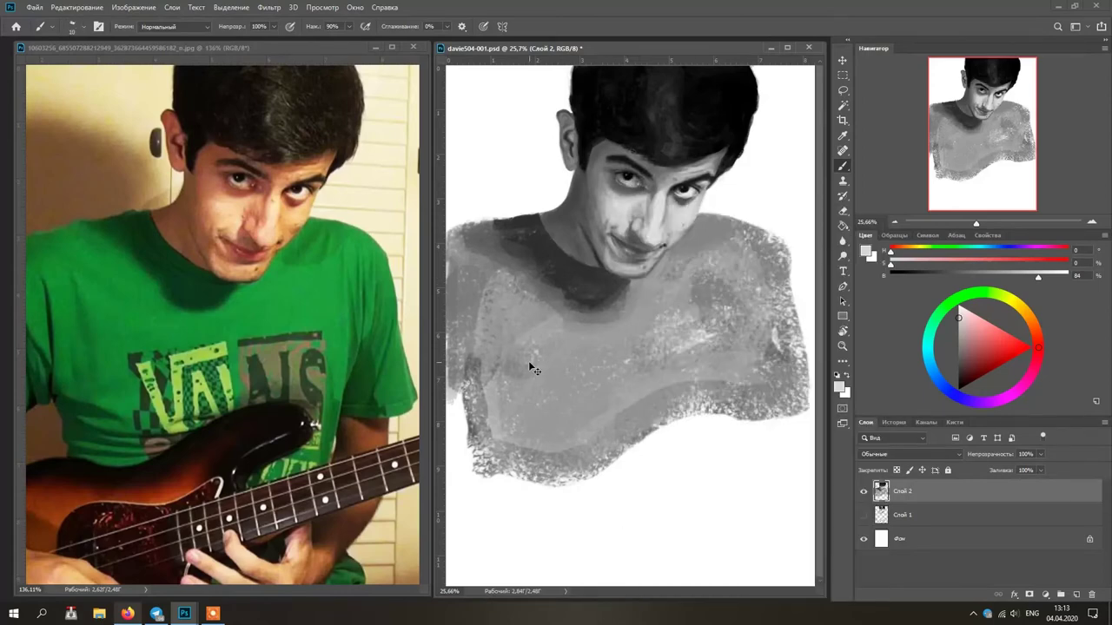
Retouch the small highlight of the viewer's-right eye, undoing unsatisfactory dabs, and compare it with an earlier history state
left_click(894, 422)
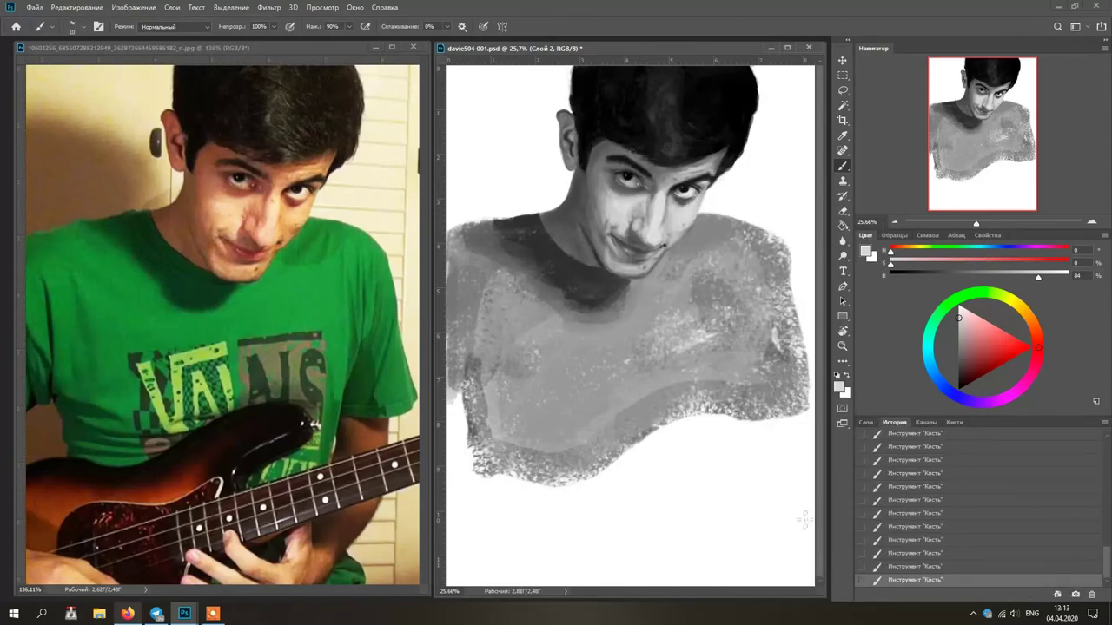
left_click(684, 193, "alt")
key("ctrl+z")
left_click(686, 194)
key("ctrl+z")
left_click(686, 195)
left_click(915, 447)
left_click(914, 580)
left_click(866, 422)
Switch to a 25 px textured brush and deepen the mouth corner and chin shading with sampled greys
left_click(615, 291, "alt")
right_click(635, 243)
double_click(671, 259)
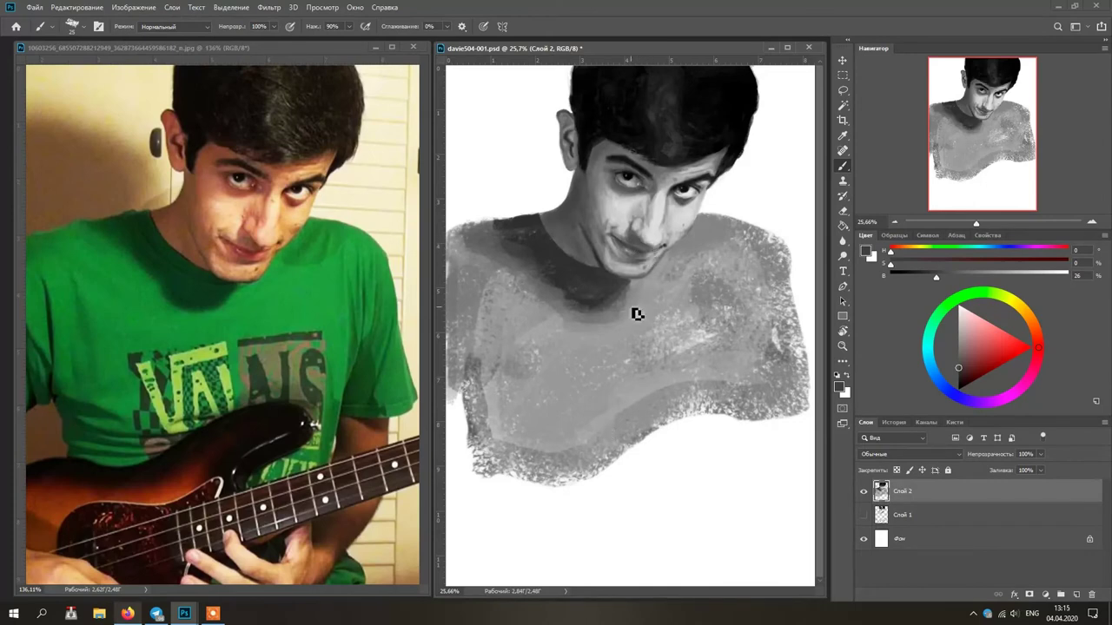
left_click(650, 251, "alt")
left_click(649, 258, "alt")
left_click(653, 247, "alt")
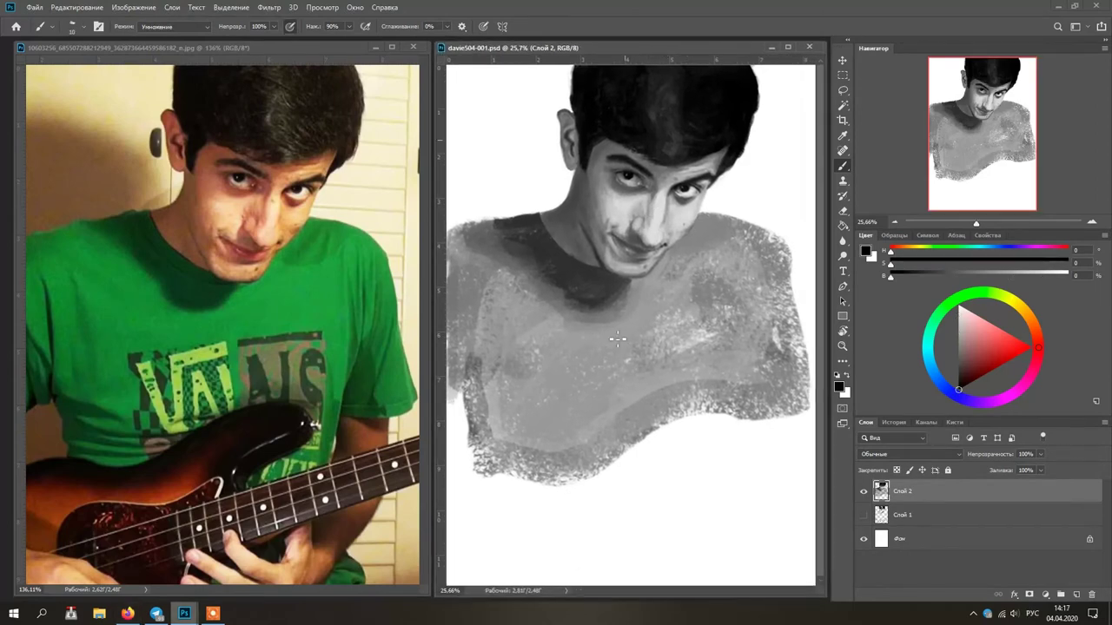
Set the brush size to 15 px and retouch the cheek beside the nose with a sampled grey, enlarging the tip slightly
right_click(622, 327)
type("15 пикс.")
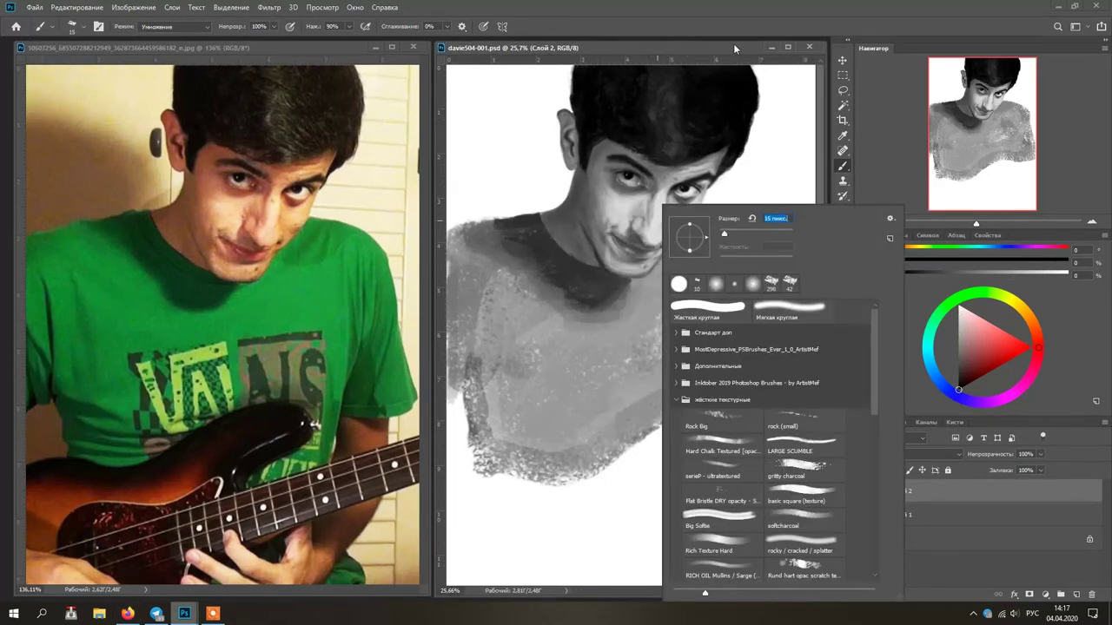
key("Return")
left_click(635, 213, "alt")
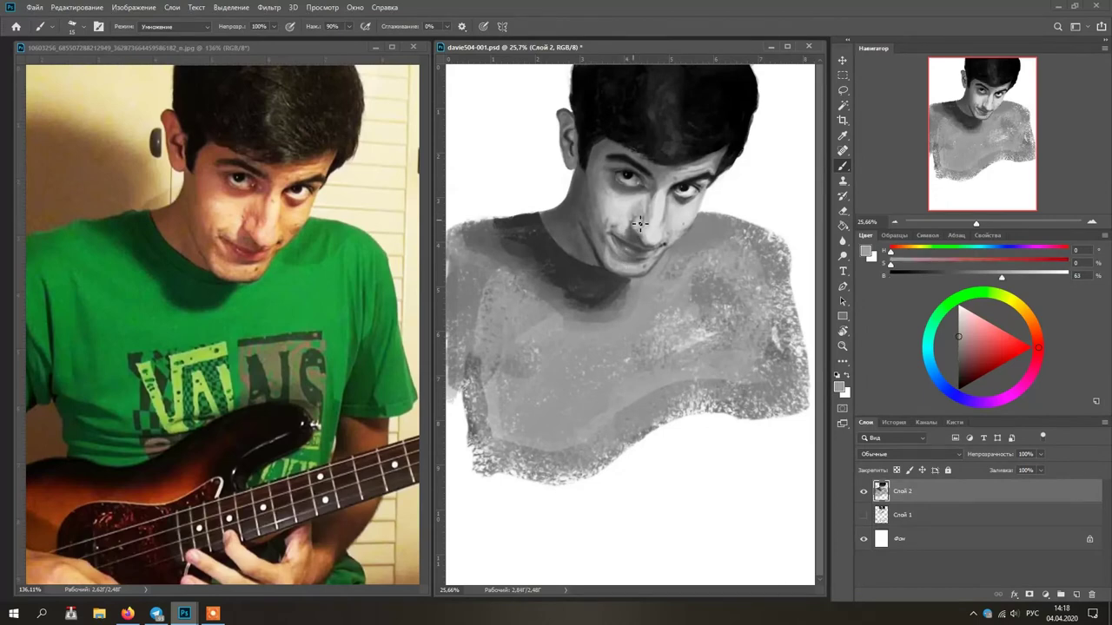
key("]")
key("]")
Set the brush to Normal blending mode and refine the eyebrow and eyelid of the viewer's-left eye with sampled tones
key("shift+alt+n")
left_click(620, 159, "alt")
left_click(627, 160, "alt")
left_click(619, 182, "alt")
left_click(623, 169, "alt")
Step through the recent history states to compare the latest face retouching
left_click(894, 423)
left_click(901, 500)
left_click(903, 487)
left_click(905, 461)
left_click(907, 476)
left_click(909, 502)
left_click(910, 476)
scroll(947, 501, "up", 2)
left_click(945, 496)
left_click(911, 548)
left_click(927, 493)
Reduce the brush to 10 px and shade the nose edge and the far cheek with sampled greys
right_click(633, 237)
left_click_drag(705, 234, 698, 233)
left_click(933, 68)
left_click(866, 423)
left_click(638, 226, "alt")
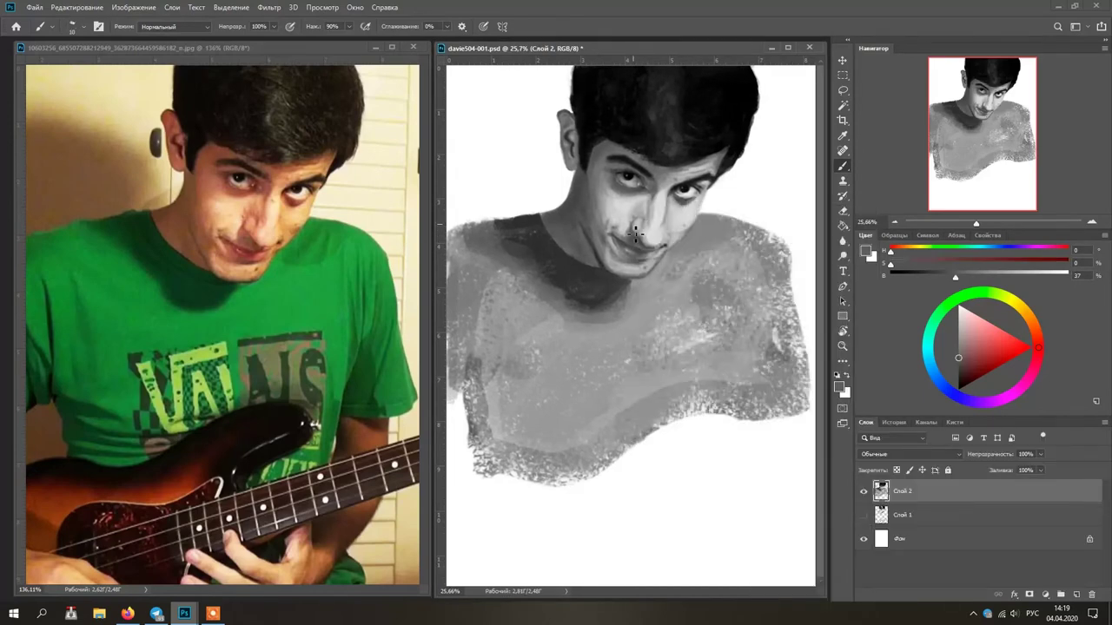
left_click(683, 217, "alt")
left_click(684, 210, "alt")
left_click(681, 217, "alt")
left_click(684, 211, "alt")
left_click(682, 217, "alt")
left_click(556, 271, "alt")
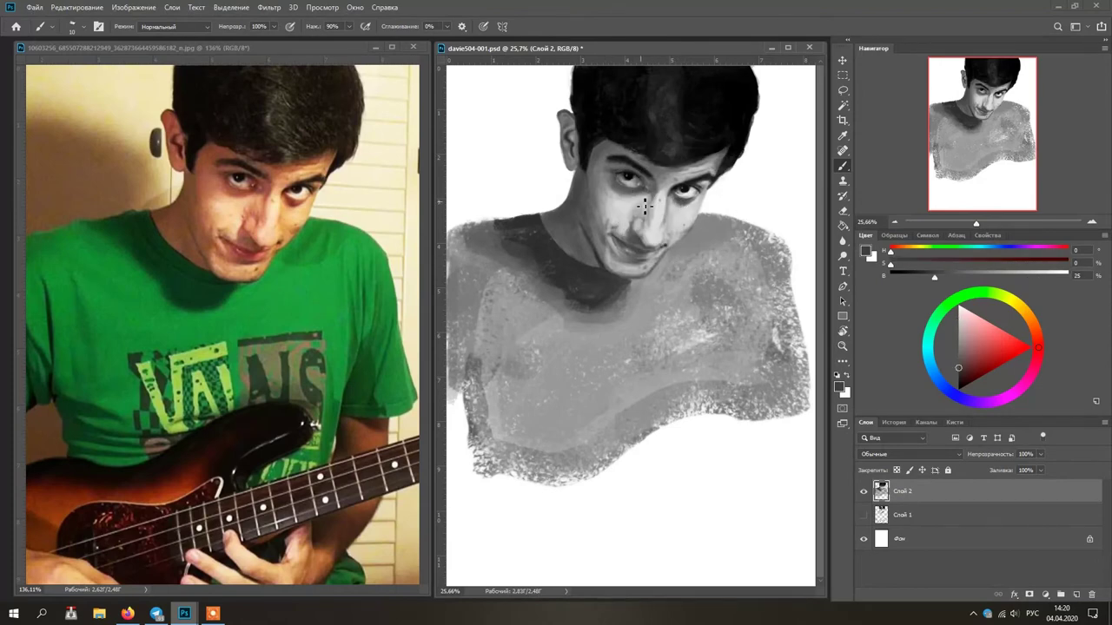
Refine the lower lip, chin edge and nostril area with a finer brush tip and sampled greys
left_click(632, 254, "alt")
left_click(629, 285, "alt")
left_click(631, 249, "alt")
right_click(641, 251)
left_click(707, 239)
left_click(648, 254)
left_click(635, 225, "alt")
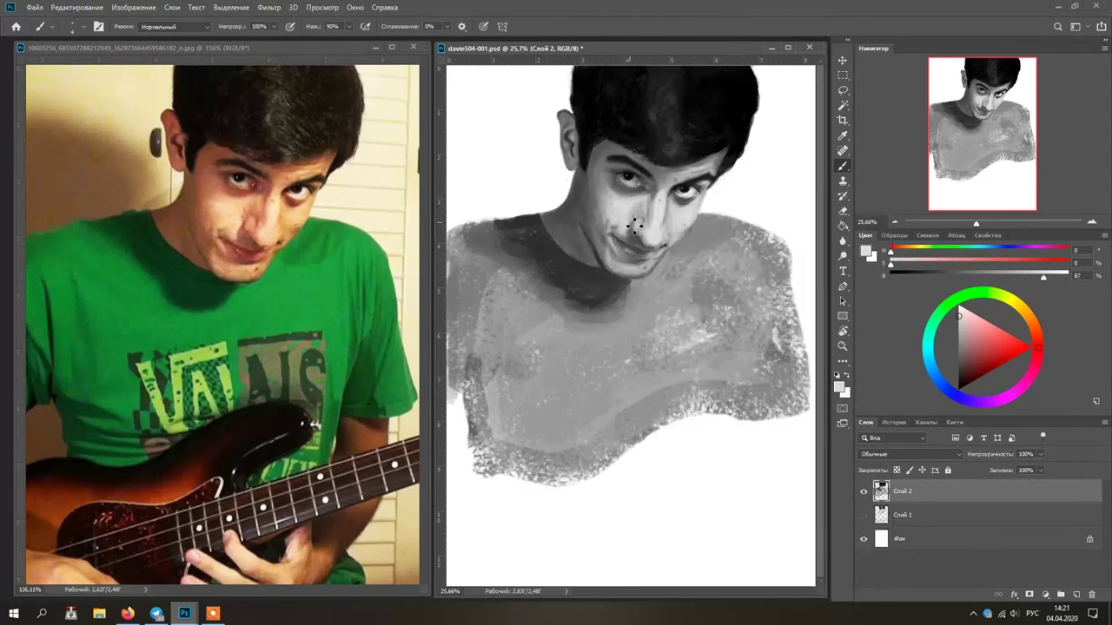
left_click(605, 376, "alt")
left_click(633, 217, "alt")
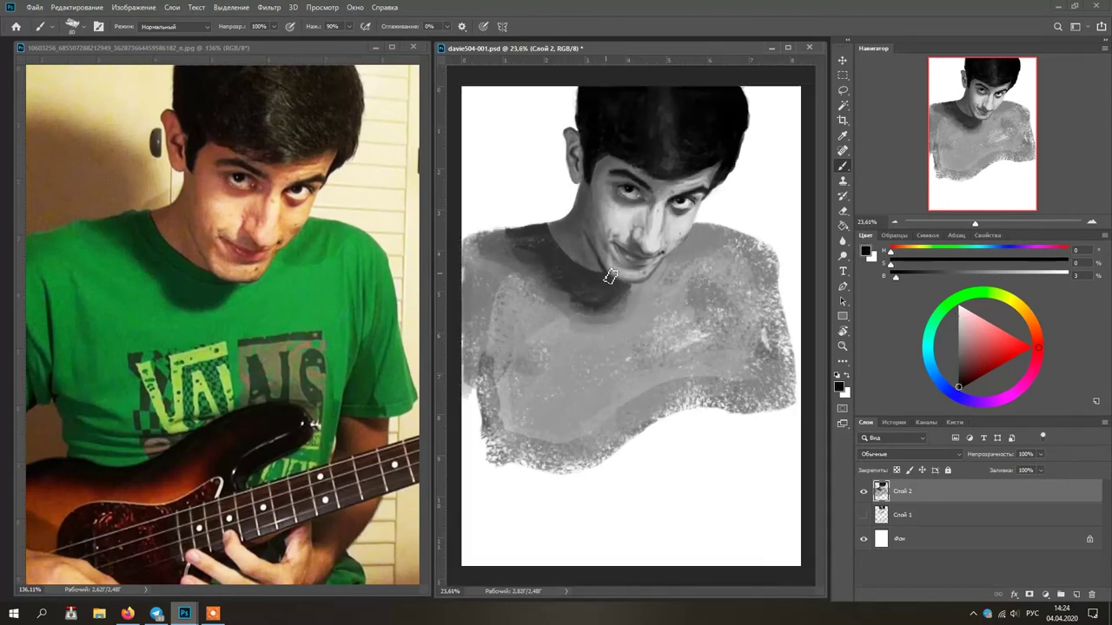
Fit the canvas to the window and sharpen the hairline and temple beside the far eyebrow with a 12 px brush
key("ctrl+0")
left_click_drag(714, 179, 698, 177)
right_click(678, 170)
left_click(699, 165)
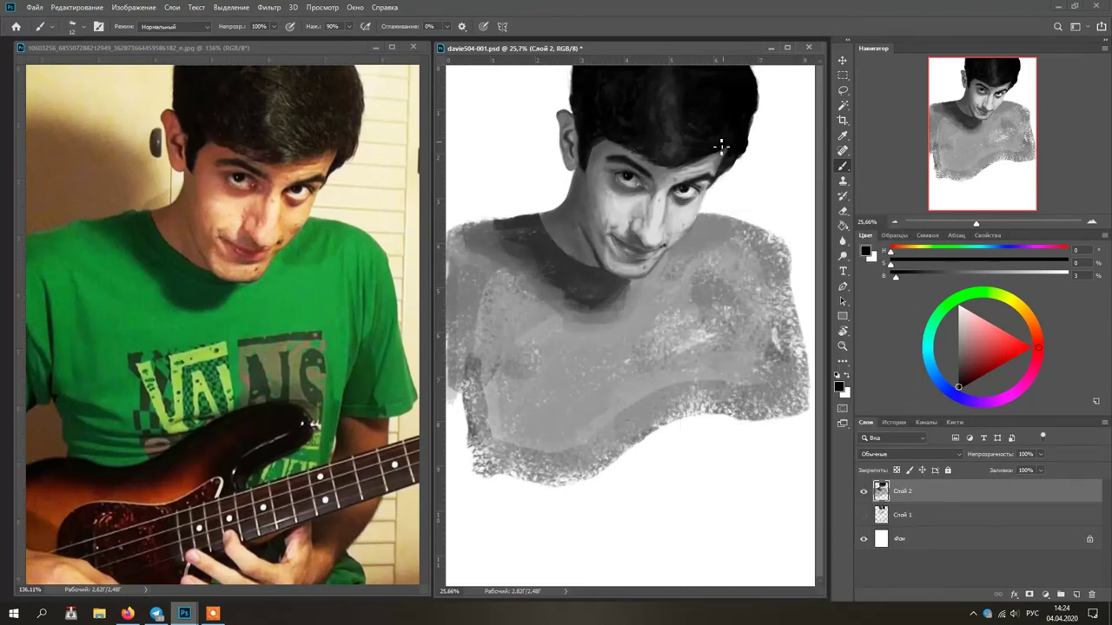
left_click(659, 157, "alt")
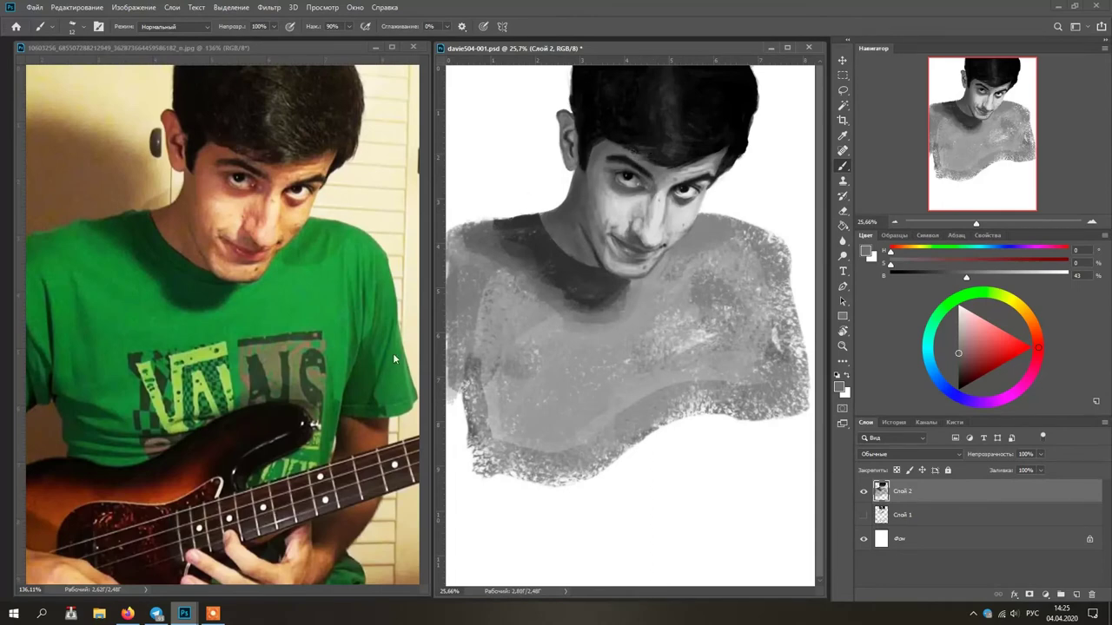
left_click(723, 142, "alt")
left_click(712, 158, "alt")
left_click_drag(703, 175, 712, 175)
Cover the whole textured shirt area with one even mid-grey using a large brush
left_click(647, 254, "alt")
right_click(654, 257)
left_click(676, 280)
left_click(584, 369, "alt")
mouse_move(677, 254)
left_mouse_down()
mouse_move(736, 243)
mouse_move(786, 334)
mouse_move(684, 368)
left_mouse_up()
mouse_move(764, 245)
left_mouse_down()
mouse_move(621, 306)
mouse_move(669, 384)
mouse_move(587, 332)
mouse_move(483, 406)
mouse_move(447, 258)
mouse_move(458, 286)
mouse_move(473, 234)
left_mouse_up()
Repaint the dark shadow under the chin and along the shirt collar with sampled greys
left_click(575, 287, "alt")
left_click(591, 276, "alt")
mouse_move(575, 288)
left_mouse_down()
mouse_move(541, 233)
mouse_move(624, 307)
left_mouse_up()
right_click(611, 321, "alt")
left_click(634, 287, "alt")
left_click(613, 286, "alt")
left_click(593, 270, "alt")
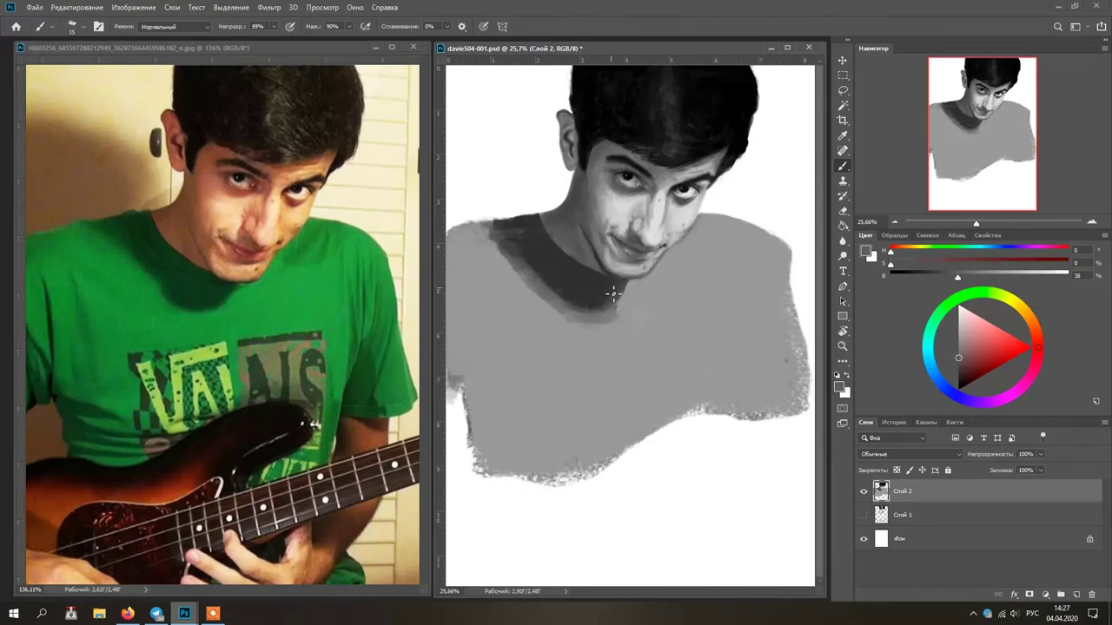
Soften the collar shadow's lower edge into the shirt with sampled greys, undoing the last stroke
left_click(560, 280, "alt")
key("x")
left_click(564, 313, "alt")
mouse_move(509, 233)
left_mouse_down()
mouse_move(583, 298)
mouse_move(546, 268)
mouse_move(521, 282)
mouse_move(608, 321)
mouse_move(537, 283)
mouse_move(510, 234)
mouse_move(542, 278)
left_mouse_up()
left_click(580, 291, "alt")
left_click(540, 314, "alt")
key("ctrl+z")
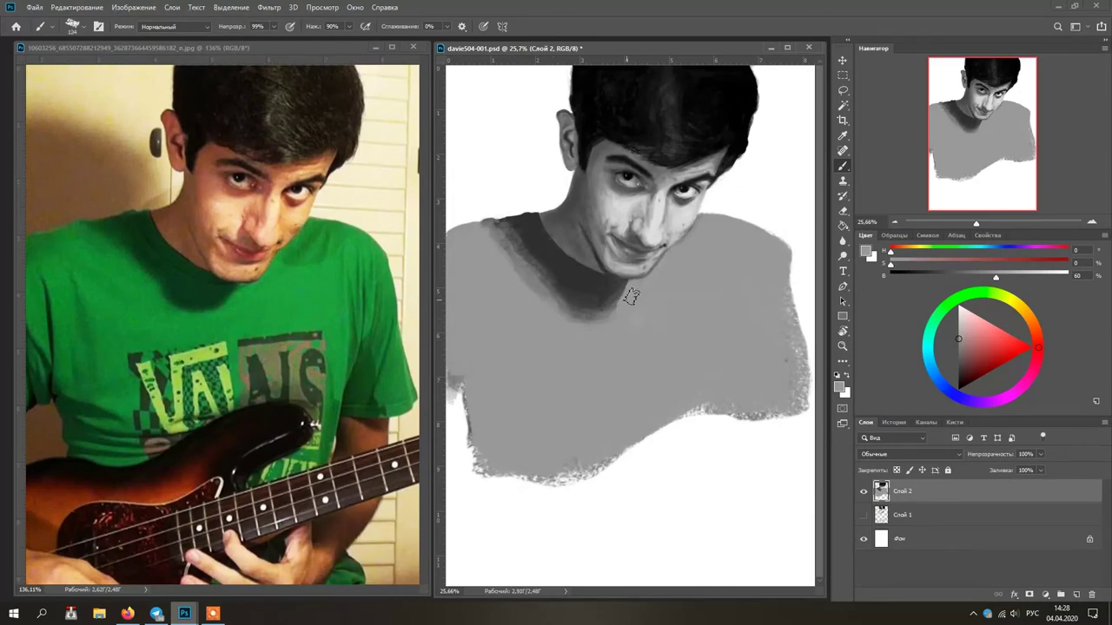
left_click(569, 297, "alt")
Paint soft fold shading on the far shoulder with a 31 px brush and sampled shirt greys
left_click(708, 237, "alt")
mouse_move(713, 228)
left_mouse_down()
mouse_move(696, 257)
mouse_move(972, 278)
mouse_move(735, 229)
mouse_move(709, 240)
mouse_move(737, 246)
left_mouse_up()
left_click(705, 237, "alt")
left_click(690, 244, "alt")
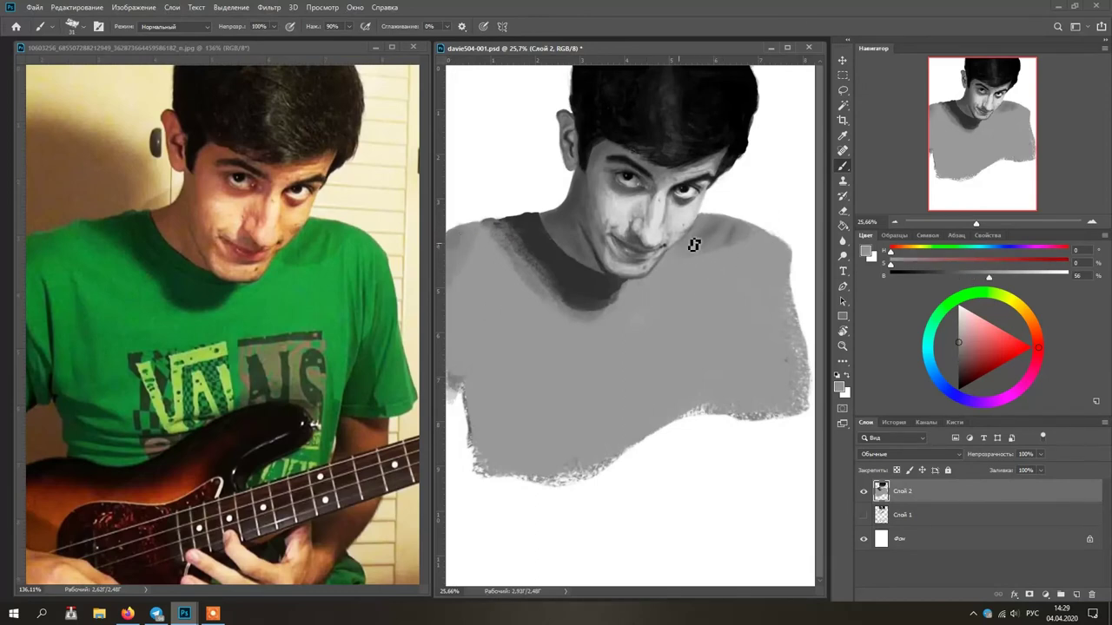
left_click(605, 353, "alt")
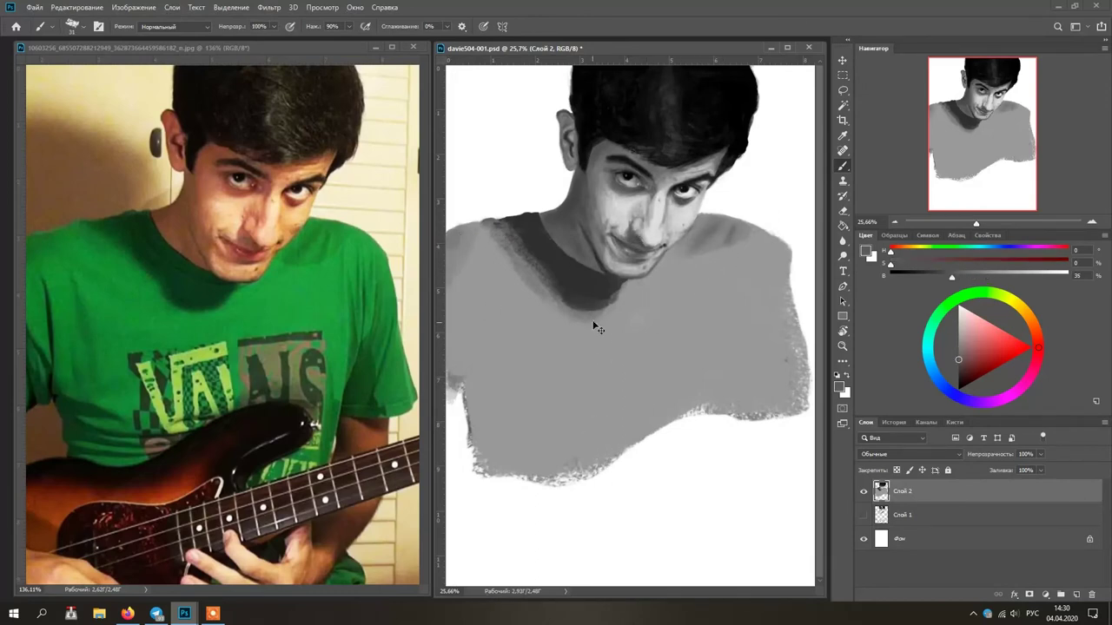
Touch up the light areas of the nose and under-eye with greys sampled from the face
left_click(671, 212, "alt")
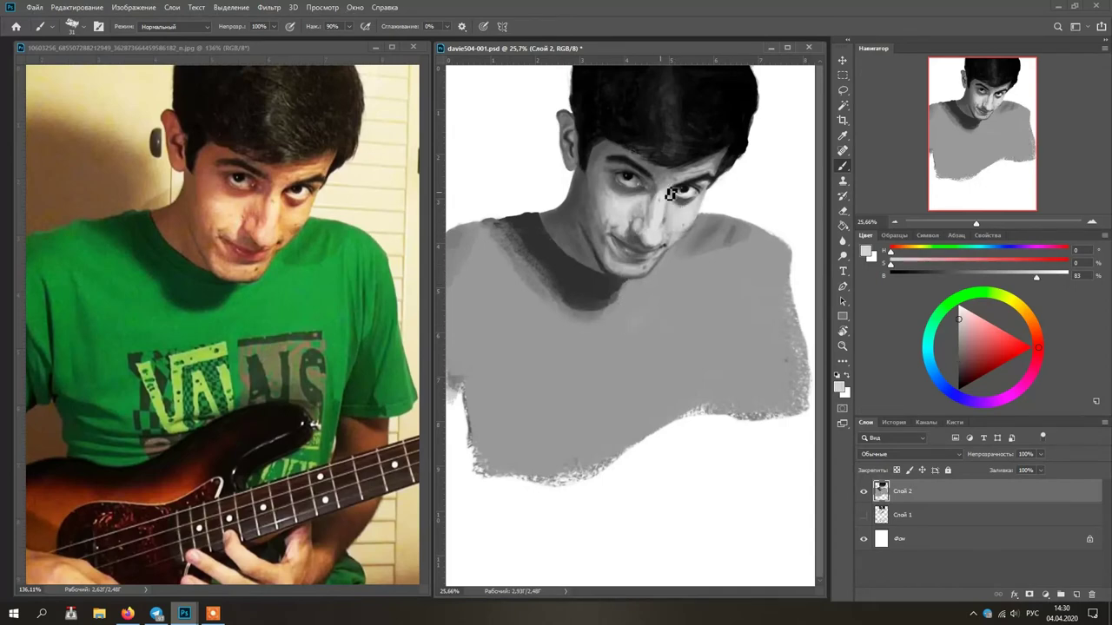
left_click(659, 231, "alt")
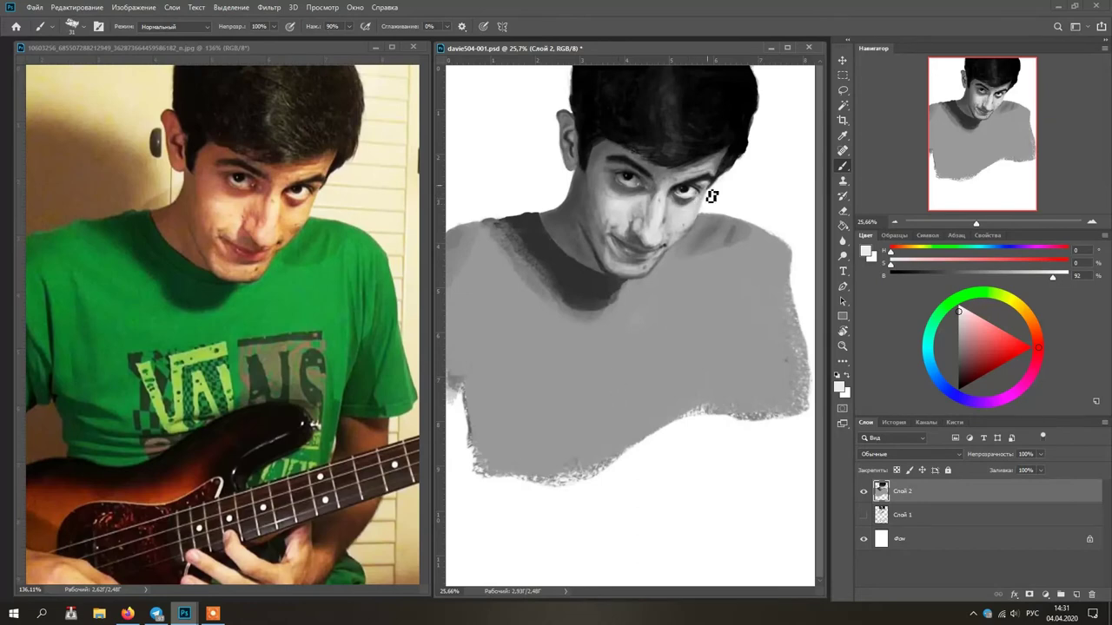
left_click(638, 188, "alt")
left_click(608, 293, "alt")
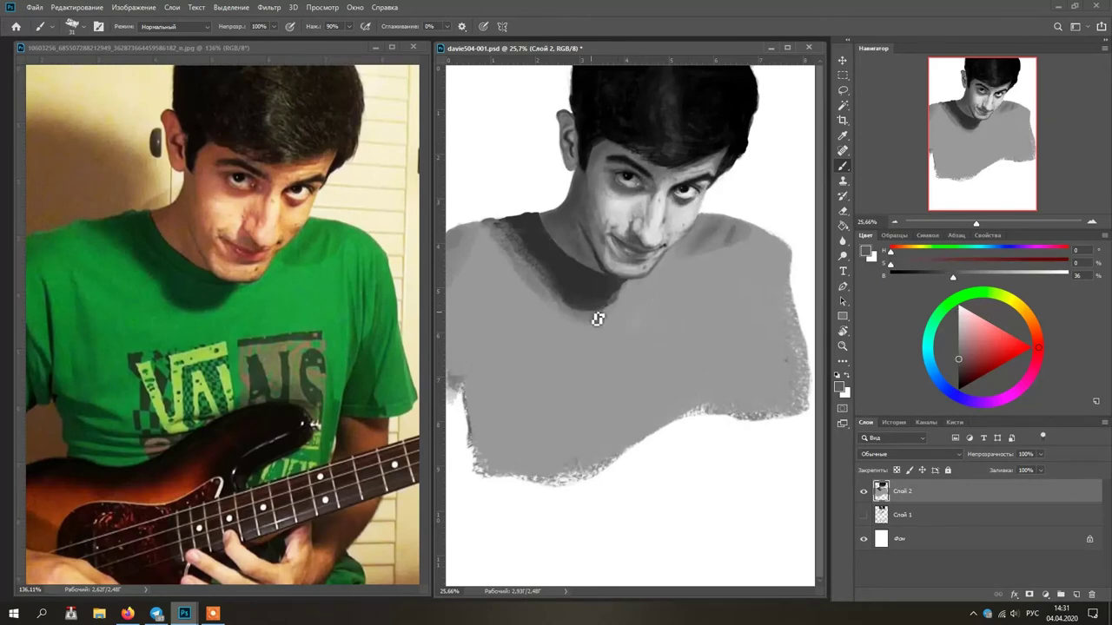
Paint the dark N and S letters of the shirt print on the far side of the chest
left_click(622, 255, "alt")
mouse_move(744, 343)
left_mouse_down()
mouse_move(674, 355)
mouse_move(682, 414)
left_mouse_up()
left_click_drag(687, 372, 703, 408)
left_click_drag(718, 364, 720, 405)
left_click_drag(759, 374, 764, 417)
left_click_drag(688, 373, 700, 407)
left_click(700, 415, "alt")
left_click(761, 410)
Add the dark bar above the print's letters and refine the letter shapes with sampled greys
left_click(733, 403, "alt")
left_click(685, 371, "alt")
left_click_drag(684, 370, 719, 364)
left_click_drag(707, 383, 751, 343)
left_click(740, 409, "alt")
left_click(752, 349, "alt")
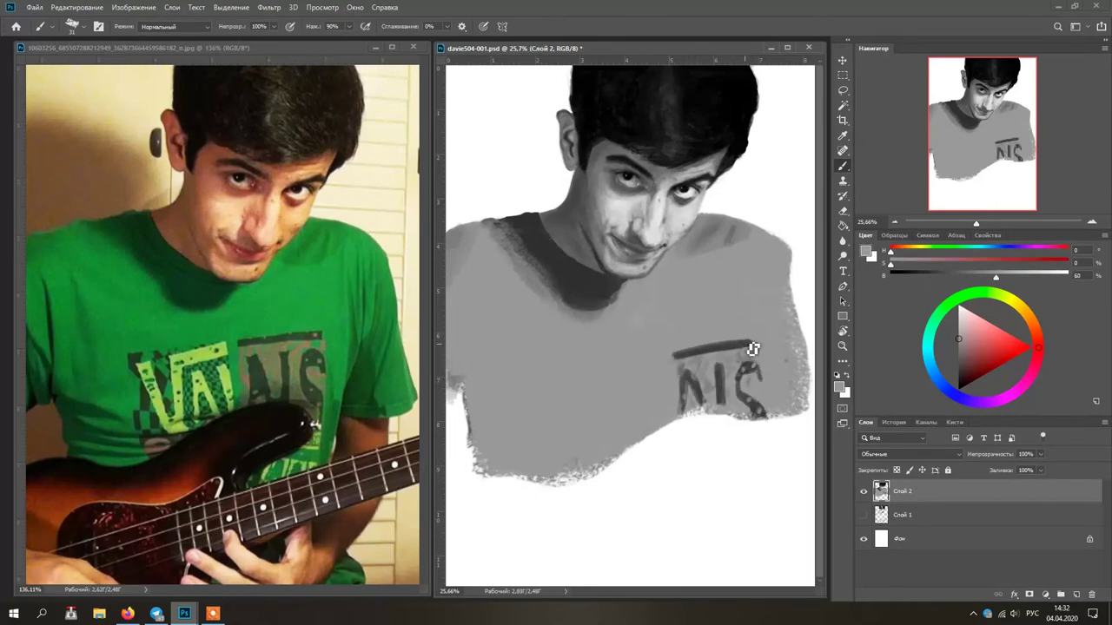
Pick a 44% grey, set the brush to 55 px and shade vertical folds on the shirt's near side, undoing the last stroke
left_click_drag(997, 276, 969, 276)
left_click_drag(504, 361, 497, 361)
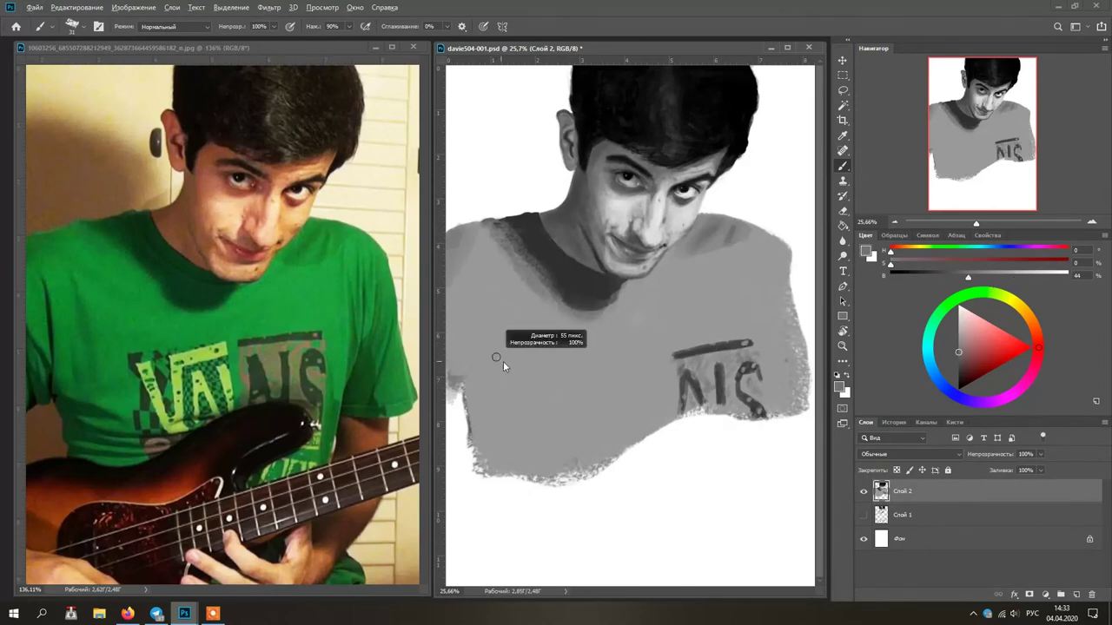
left_click_drag(486, 297, 508, 428)
left_click_drag(478, 444, 477, 372)
left_click(543, 265, "alt")
key("ctrl+z")
Draw the dark sleeve crease and the torso's near side edge with sampled dark greys
mouse_move(457, 306)
left_mouse_down()
mouse_move(482, 371)
mouse_move(470, 376)
mouse_move(473, 461)
left_mouse_up()
left_click(468, 396, "alt")
left_click(471, 405, "alt")
left_click(490, 496, "alt")
left_click_drag(474, 414, 469, 450)
left_click(475, 442, "alt")
left_click_drag(474, 423, 474, 447)
Paint slanting fold lines across the shirt's lower near side with a 23 px brush and sampled greys
left_click(491, 407, "alt")
left_click(472, 397, "alt")
mouse_move(470, 382)
left_mouse_down()
mouse_move(578, 434)
mouse_move(514, 405)
mouse_move(544, 439)
left_mouse_up()
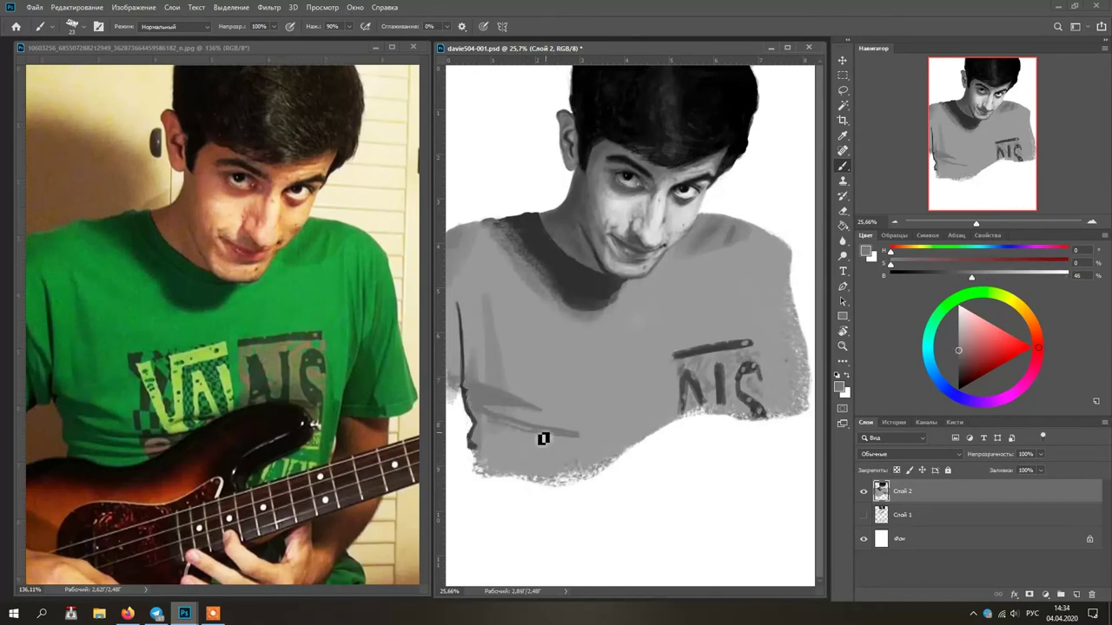
Darken the slanting folds on the shirt's lower near side and the sleeve edge with a darker grey and a larger brush
left_click_drag(477, 418, 558, 449)
left_click_drag(478, 436, 563, 450)
left_click_drag(971, 277, 956, 277)
key("]")
key("]")
key("]")
key("]")
key("]")
key("]")
key("]")
left_click_drag(471, 392, 502, 403)
mouse_move(514, 441)
left_mouse_down()
mouse_move(484, 436)
mouse_move(466, 391)
left_mouse_up()
left_click_drag(449, 337, 459, 379)
Sample a grey near the sleeve and paint vertical and slanting fold strokes down the shirt's near side
left_click(463, 320, "alt")
mouse_move(459, 315)
left_mouse_down()
mouse_move(450, 401)
mouse_move(556, 437)
left_mouse_up()
left_click_drag(494, 297, 501, 382)
left_click_drag(518, 384, 554, 369)
Enlarge the textured brush and shade broadly across the chest from the collar to the far shoulder
key("]")
key("]")
key("]")
key("]")
key("]")
key("]")
key("]")
key("]")
key("]")
key("]")
key("]")
key("]")
key("]")
key("]")
key("]")
mouse_move(503, 286)
left_mouse_down()
mouse_move(643, 356)
mouse_move(747, 295)
left_mouse_up()
Shrink the brush and paint the dark backing shapes at the start of the print with a sampled dark grey
key("[")
key("[")
key("[")
key("[")
key("[")
key("[")
key("[")
key("[")
key("[")
key("[")
key("[")
key("[")
left_click(680, 353, "alt")
left_click_drag(559, 359, 571, 411)
left_click_drag(596, 380, 563, 421)
Paint the light letters V and A of the VANS print with a brighter grey and sampled tones
left_click_drag(934, 277, 1021, 277)
mouse_move(562, 373)
left_mouse_down()
mouse_move(583, 442)
mouse_move(606, 376)
mouse_move(655, 359)
mouse_move(617, 424)
left_mouse_up()
left_click(603, 415, "alt")
left_click_drag(629, 385, 639, 417)
left_click_drag(648, 379, 660, 414)
left_click(639, 377, "alt")
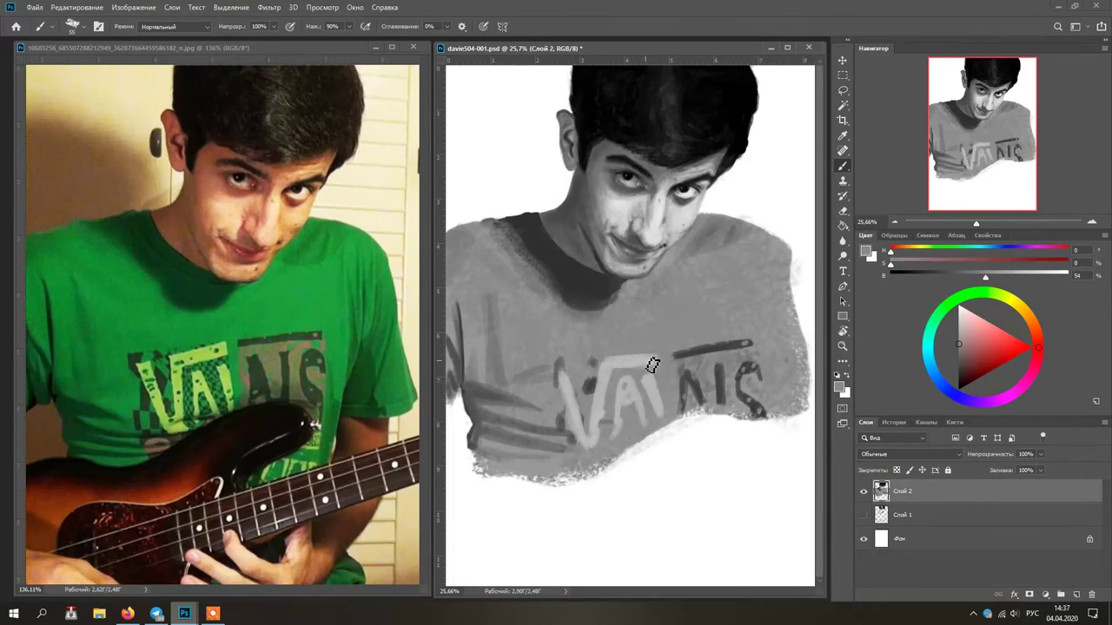
Add dark speckles and refine the edges of the V and A letters with sampled greys such as 25% and 55%
left_click(591, 389, "alt")
left_click_drag(584, 425, 588, 391)
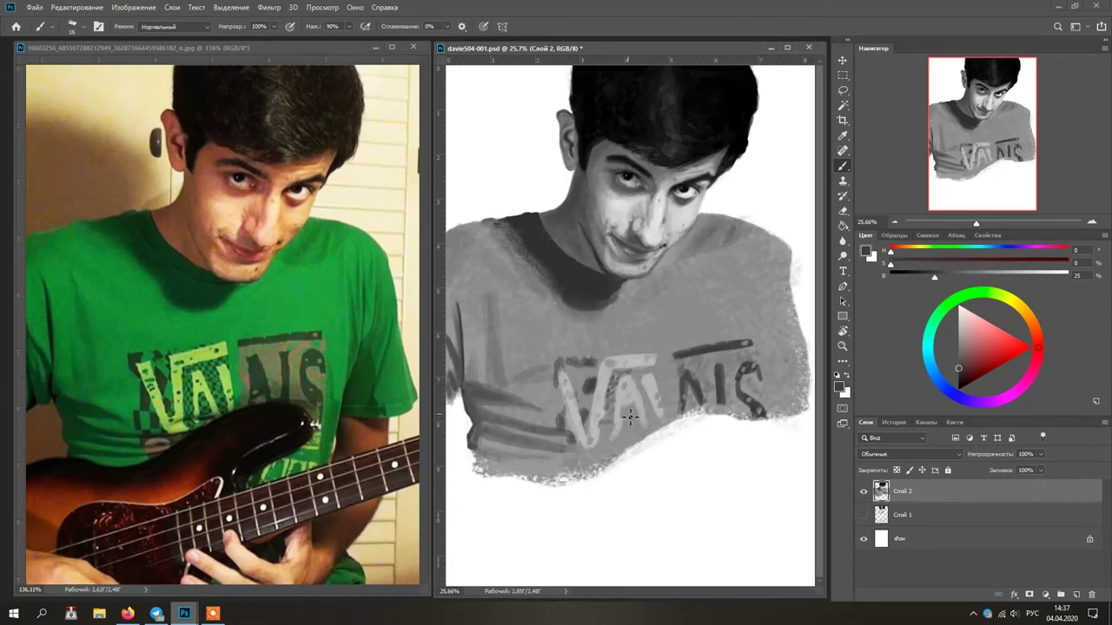
left_click(640, 386, "alt")
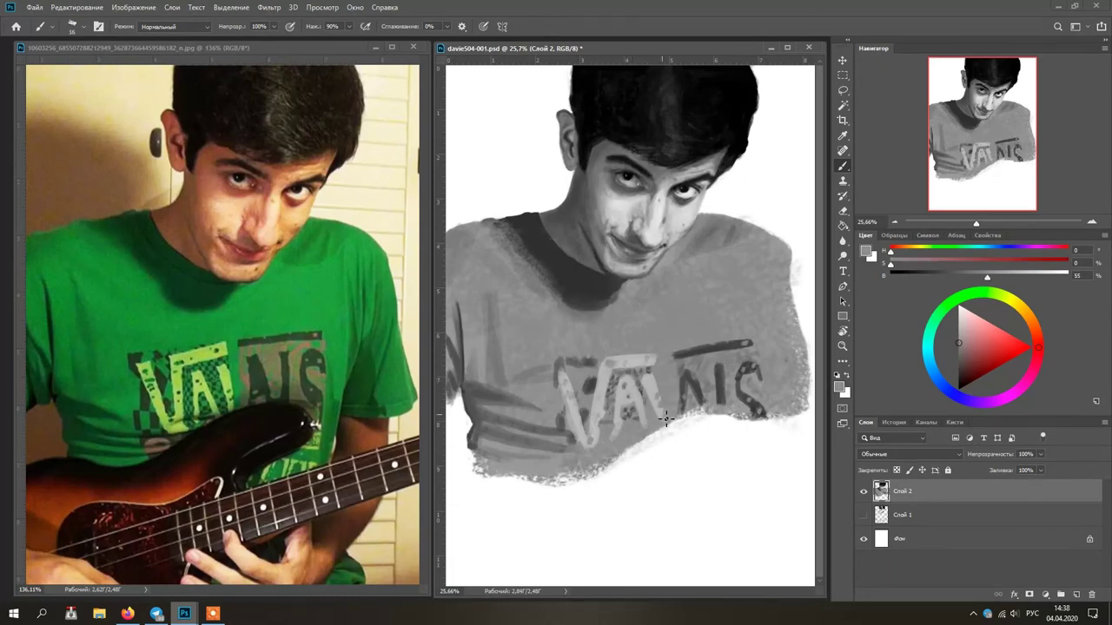
left_click(605, 298, "alt")
right_click(747, 372, "alt")
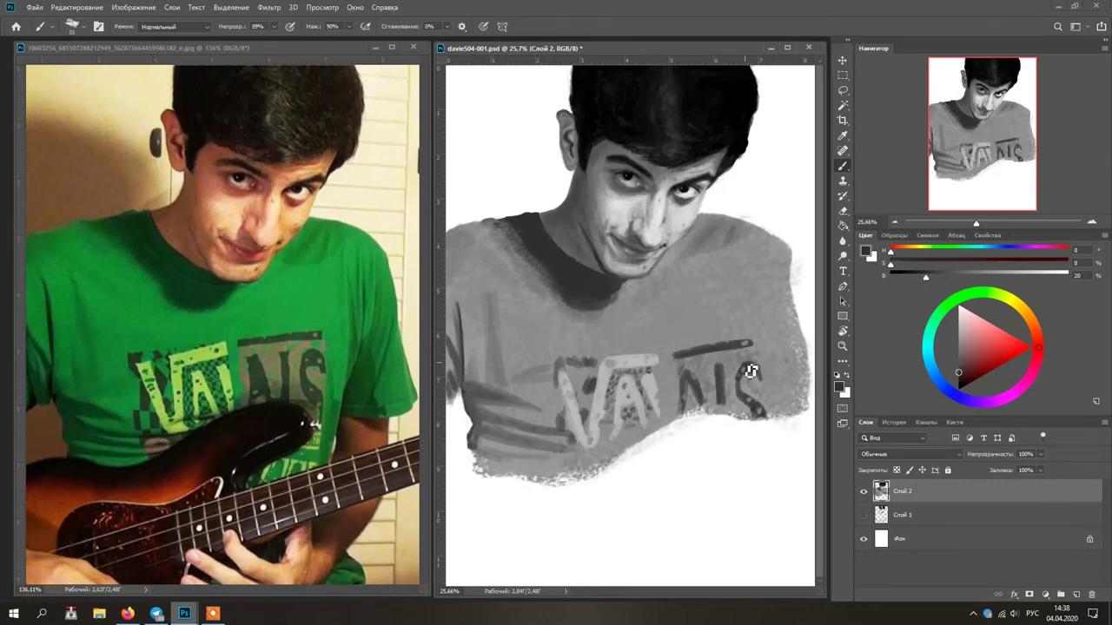
Lasso the NS part of the print and transform it closer to the VA letters, then deselect
left_click(841, 92)
mouse_move(595, 467)
left_mouse_down()
mouse_move(757, 334)
mouse_move(597, 469)
left_mouse_up()
key("ctrl+t")
mouse_move(773, 400)
left_mouse_down()
mouse_move(734, 404)
mouse_move(641, 450)
mouse_move(719, 401)
mouse_move(744, 399)
left_mouse_up()
key("Return")
key("ctrl+d")
Paint long dark folds between the print and the far sleeve with sampled greys
key("b")
left_click(666, 318, "alt")
mouse_move(725, 329)
left_mouse_down()
mouse_move(751, 336)
mouse_move(750, 395)
mouse_move(775, 402)
mouse_move(773, 436)
left_mouse_up()
left_click(740, 316, "alt")
mouse_move(685, 382)
left_mouse_down()
mouse_move(700, 368)
mouse_move(747, 422)
left_mouse_up()
left_click(682, 402, "alt")
mouse_move(752, 320)
left_mouse_down()
mouse_move(762, 256)
mouse_move(769, 400)
left_mouse_up()
left_click_drag(756, 339, 770, 420)
left_click_drag(761, 358, 739, 426)
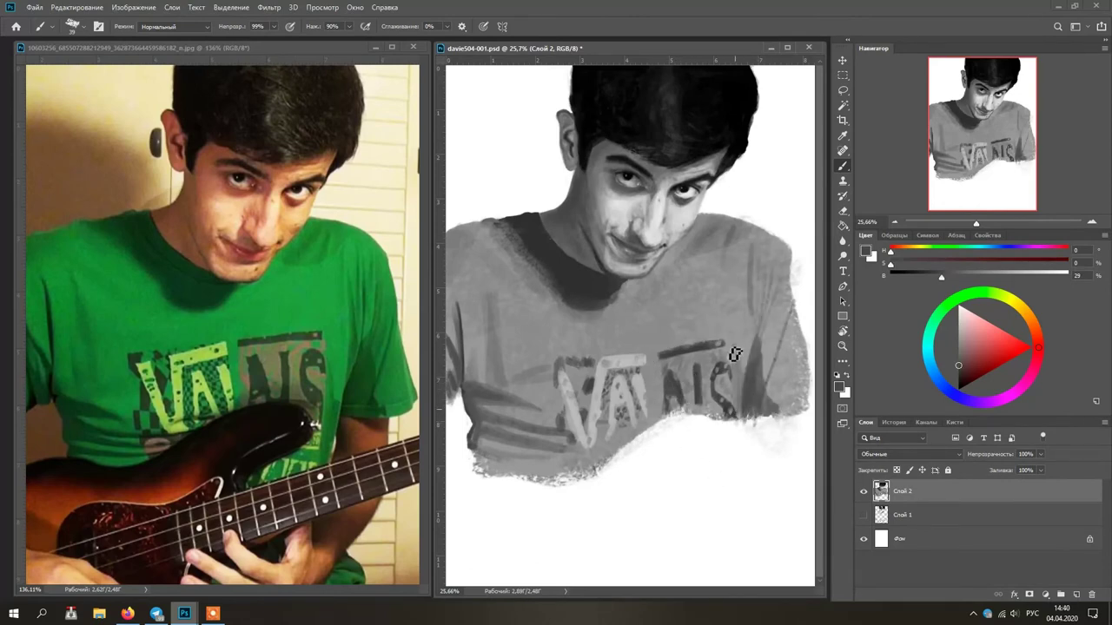
Deepen the vertical folds beside the far sleeve and touch up its lower edge with sampled greys
mouse_move(765, 286)
left_mouse_down()
mouse_move(752, 357)
mouse_move(776, 361)
mouse_move(767, 387)
left_mouse_up()
left_click_drag(760, 289, 761, 385)
left_click_drag(747, 314, 745, 361)
left_click(757, 419, "alt")
left_click_drag(761, 408, 800, 405)
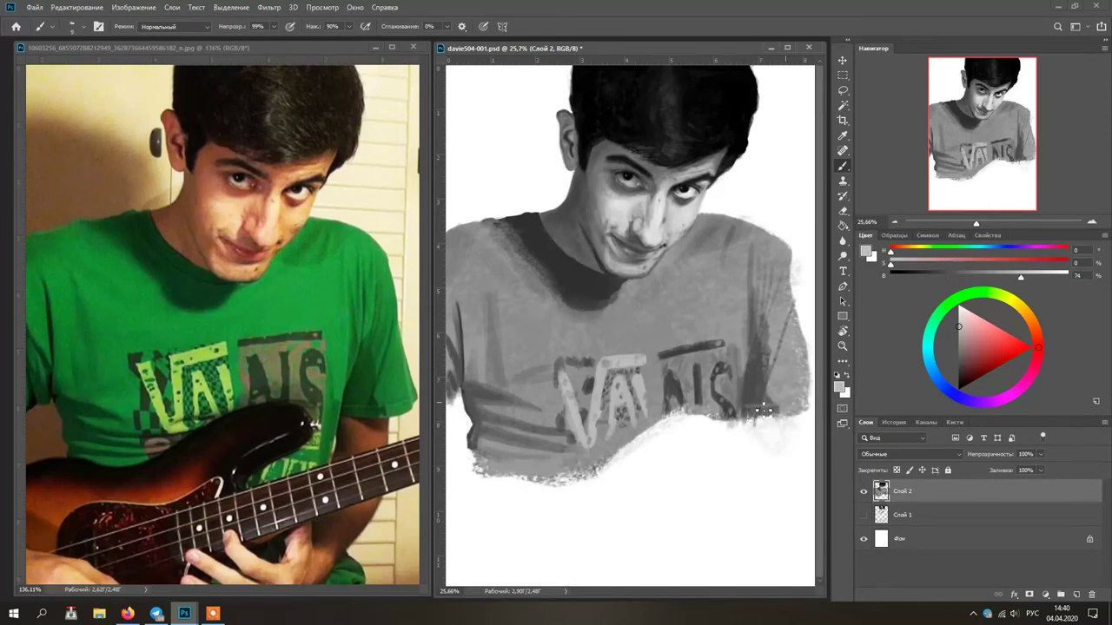
left_click(773, 256, "alt")
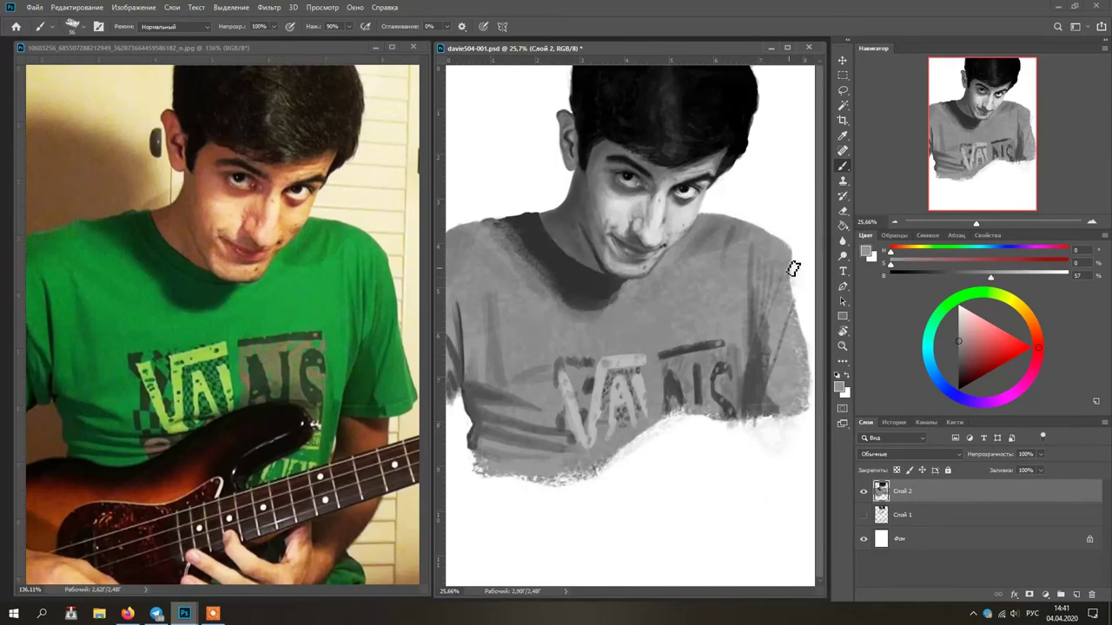
Lasso the far shoulder and sleeve, reshape them slightly with Free Transform, and deselect
left_click(842, 92)
left_click_drag(731, 205, 728, 217)
key("ctrl+t")
left_click_drag(814, 352, 812, 347)
left_click_drag(814, 203, 818, 178)
left_click_drag(765, 274, 765, 275)
key("ctrl+minus")
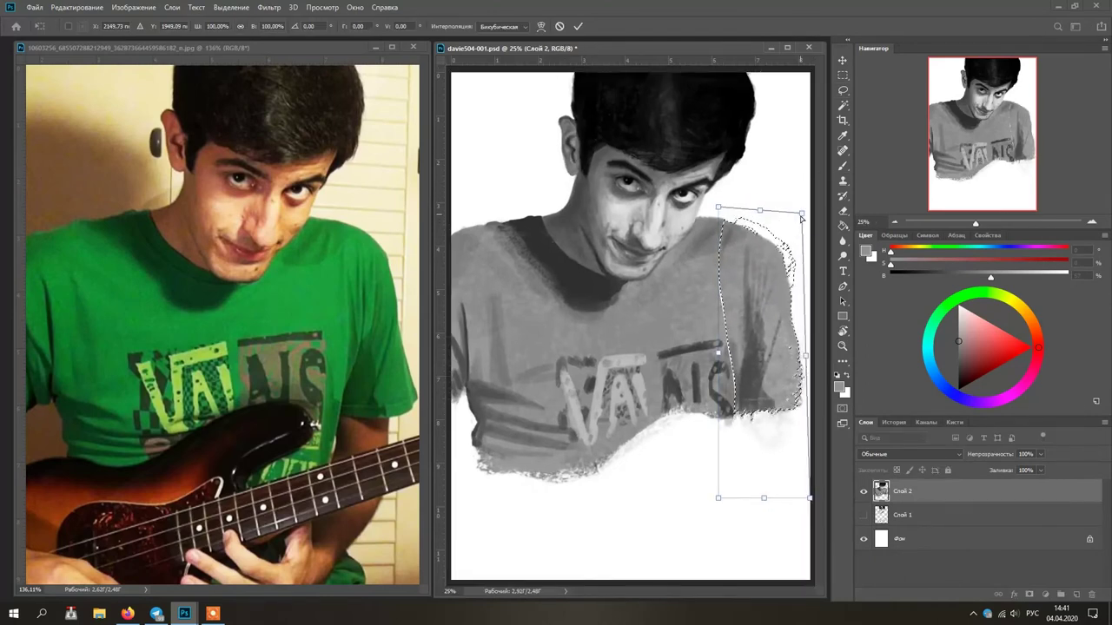
key("Return")
key("ctrl+d")
Blend the far shoulder's contour with a sampled 49% grey and clean its edge with white
key("b")
left_click(723, 225, "alt")
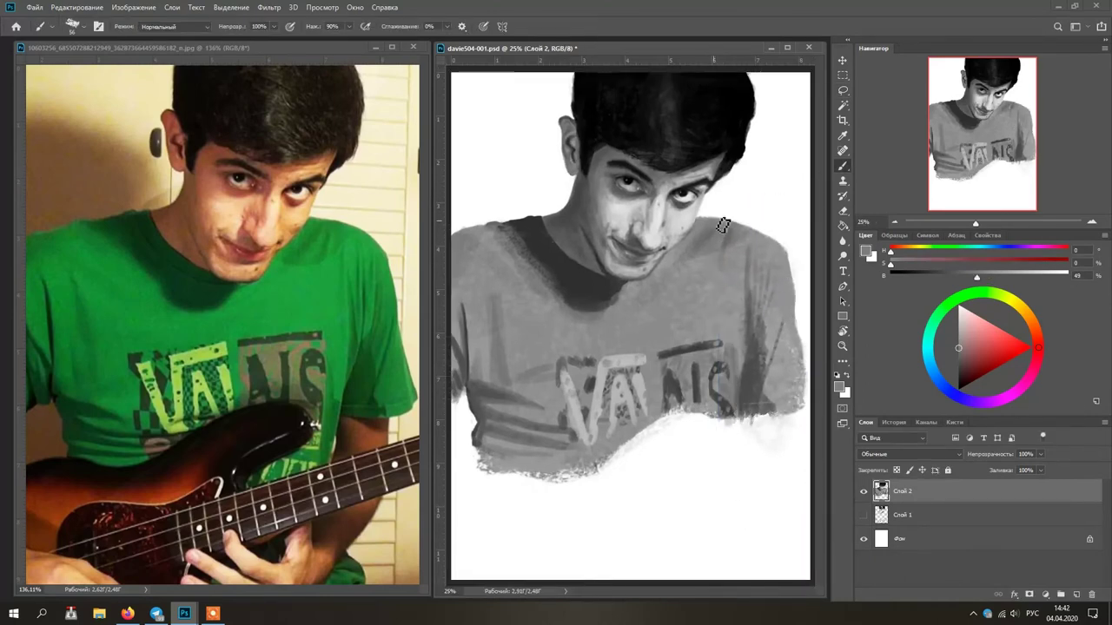
left_click_drag(773, 257, 785, 267)
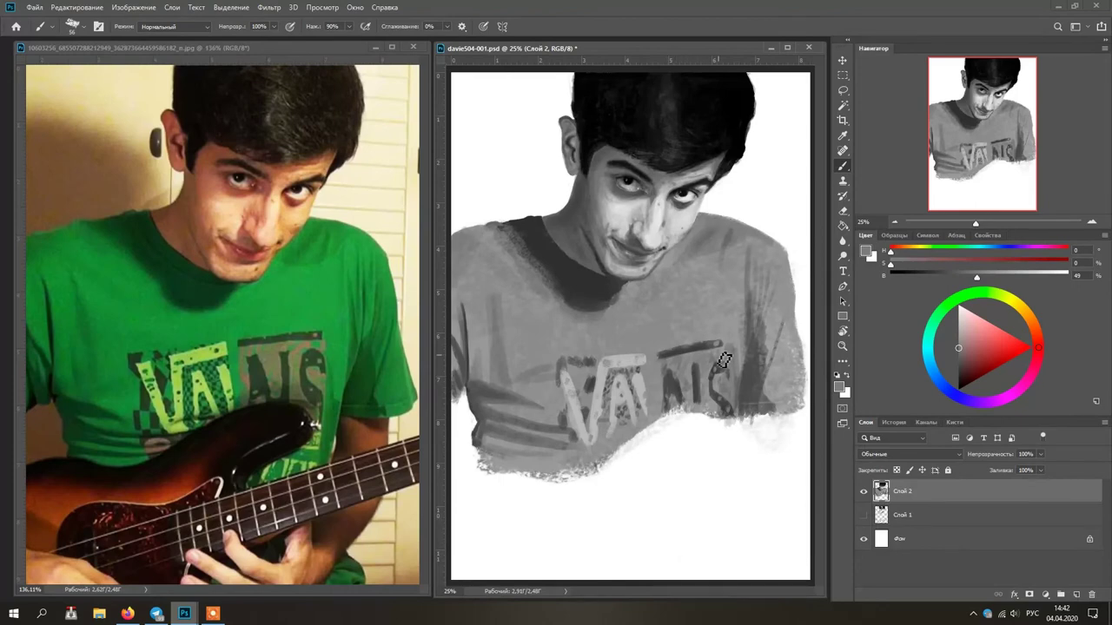
left_click(706, 219, "alt")
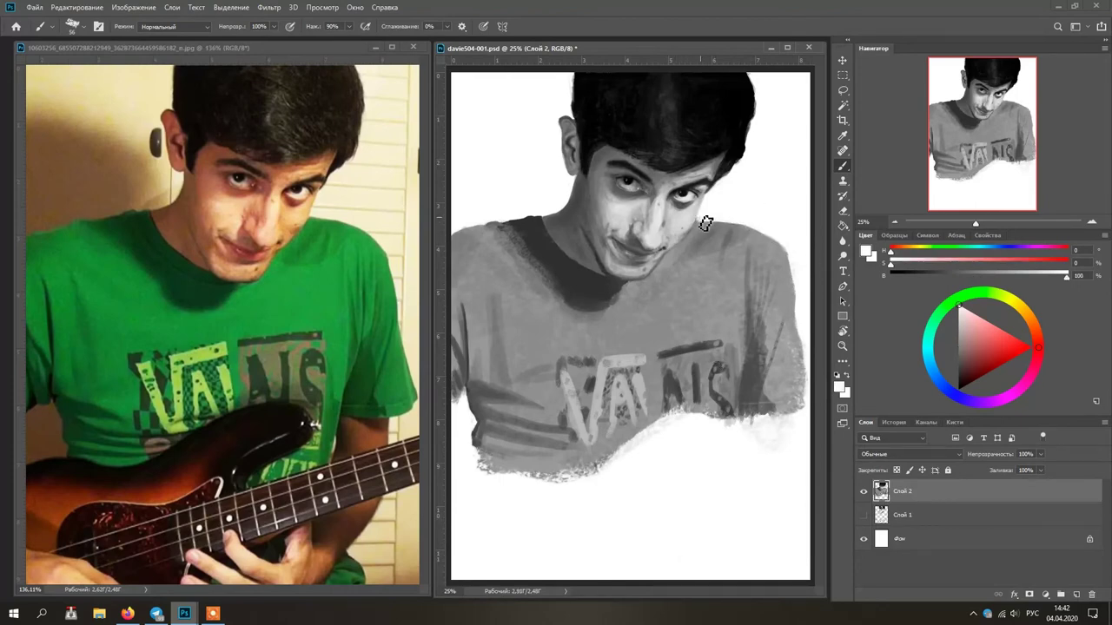
left_click(572, 230, "alt")
left_click_drag(547, 124, 548, 139)
left_click(659, 220, "alt")
key("bracketleft")
key("bracketleft")
key("bracketleft")
key("bracketleft")
left_click(557, 158, "alt")
key("ctrl+z")
Enlarge the brush and fill the white background on both sides of the head with light grey, undoing the first stroke
left_click(1004, 277)
key("bracketright")
key("bracketright")
key("bracketright")
key("bracketright")
key("bracketright")
key("bracketright")
key("bracketright")
key("bracketright")
key("ctrl+z")
mouse_move(457, 75)
left_mouse_down()
mouse_move(508, 159)
mouse_move(540, 97)
left_mouse_up()
left_click(616, 367, "alt")
mouse_move(794, 218)
left_mouse_down()
mouse_move(770, 83)
mouse_move(746, 198)
left_mouse_up()
Reduce the brush and extend the light grey background up to the near shoulder, neck and hair
key("bracketleft")
key("bracketleft")
key("bracketleft")
key("bracketleft")
key("bracketleft")
key("bracketleft")
key("bracketleft")
key("bracketleft")
left_click_drag(469, 236, 505, 200)
mouse_move(506, 200)
left_mouse_down()
mouse_move(525, 223)
mouse_move(564, 199)
mouse_move(556, 202)
mouse_move(567, 179)
mouse_move(562, 77)
left_mouse_up()
left_click_drag(572, 106, 568, 108)
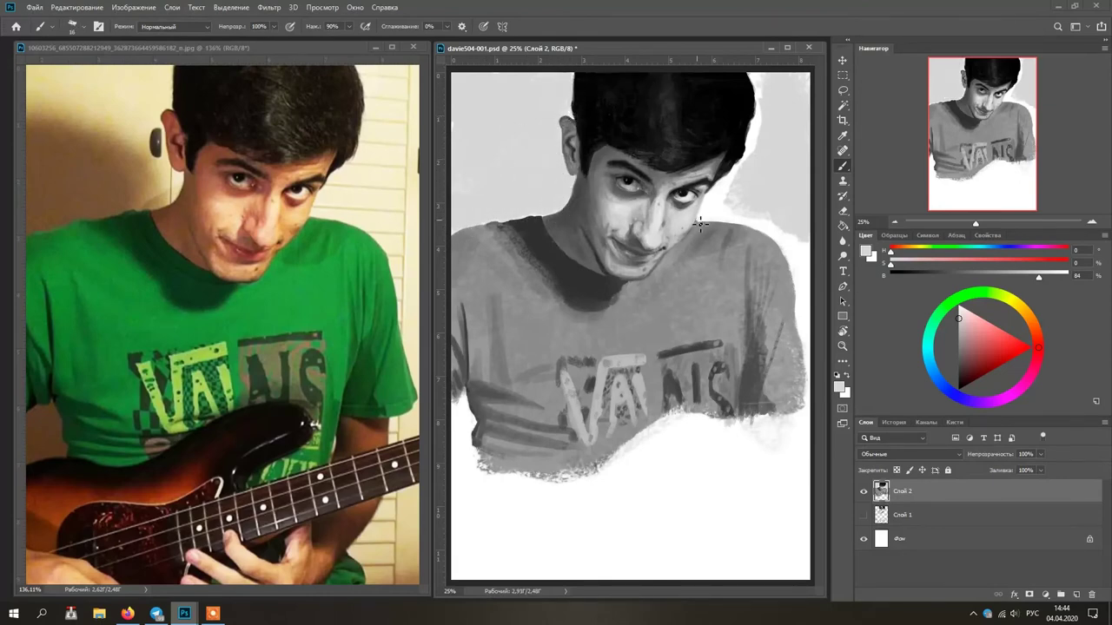
Fill the remaining white gaps along the far side of the hair, face and shoulder with 84% grey
left_click_drag(715, 202, 721, 202)
mouse_move(715, 207)
left_mouse_down()
mouse_move(722, 196)
mouse_move(730, 213)
left_mouse_up()
left_click_drag(749, 158, 761, 80)
mouse_move(738, 216)
left_mouse_down()
mouse_move(772, 219)
mouse_move(804, 339)
mouse_move(797, 243)
left_mouse_up()
left_click_drag(754, 222, 740, 222)
left_click_drag(721, 218, 767, 235)
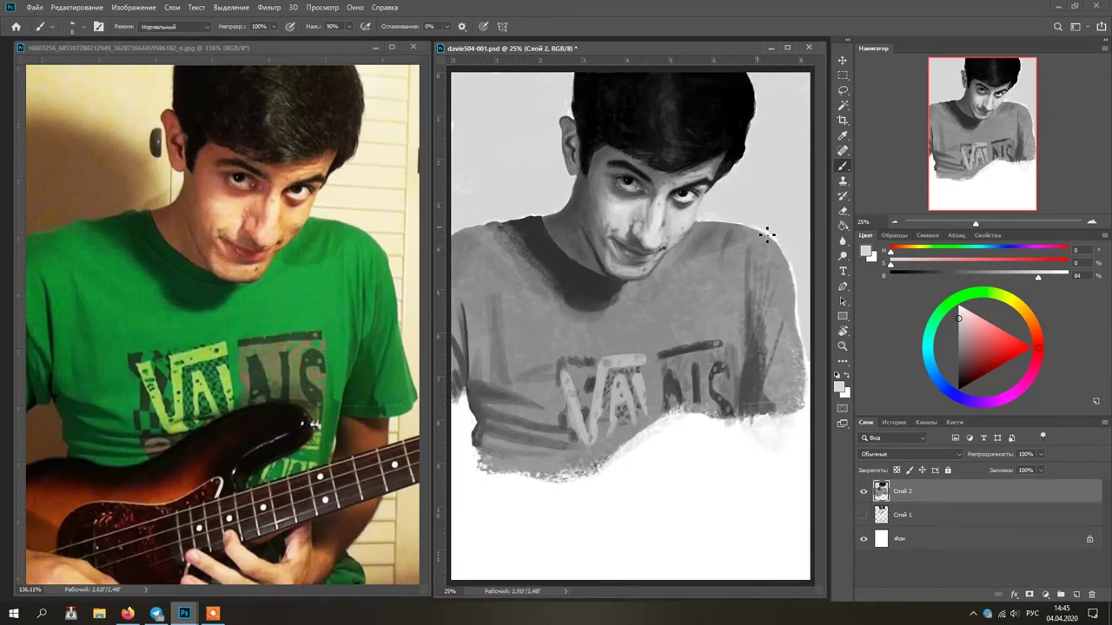
Paint the dark oval object and its thin cord on the wall beside the ear with sampled dark greys
left_click(585, 171, "alt")
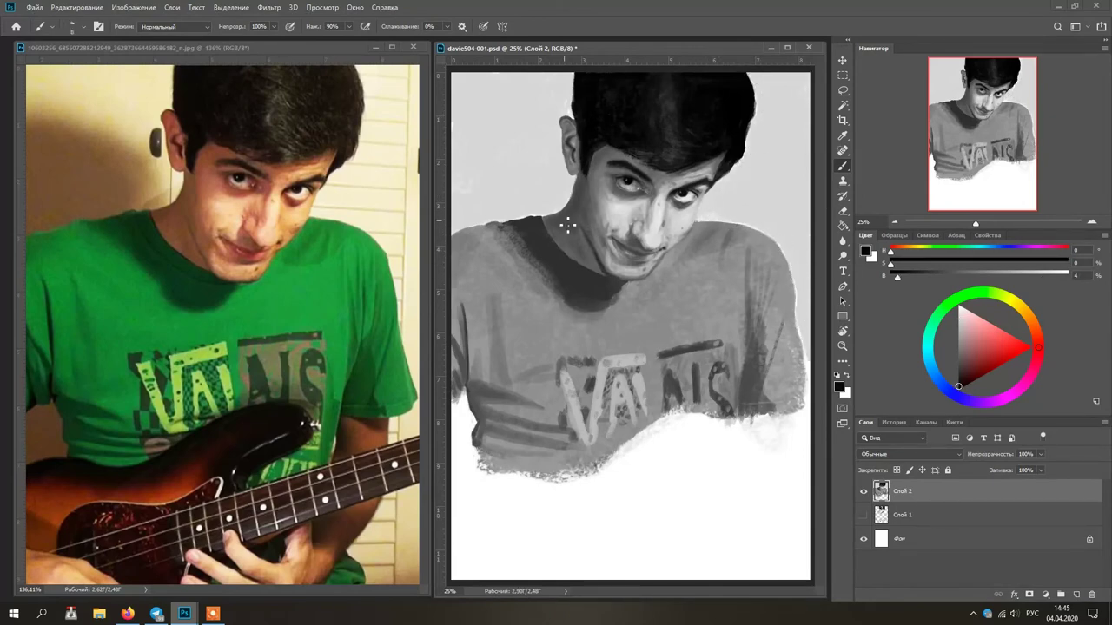
left_click(557, 150, "alt")
left_click(563, 141, "alt")
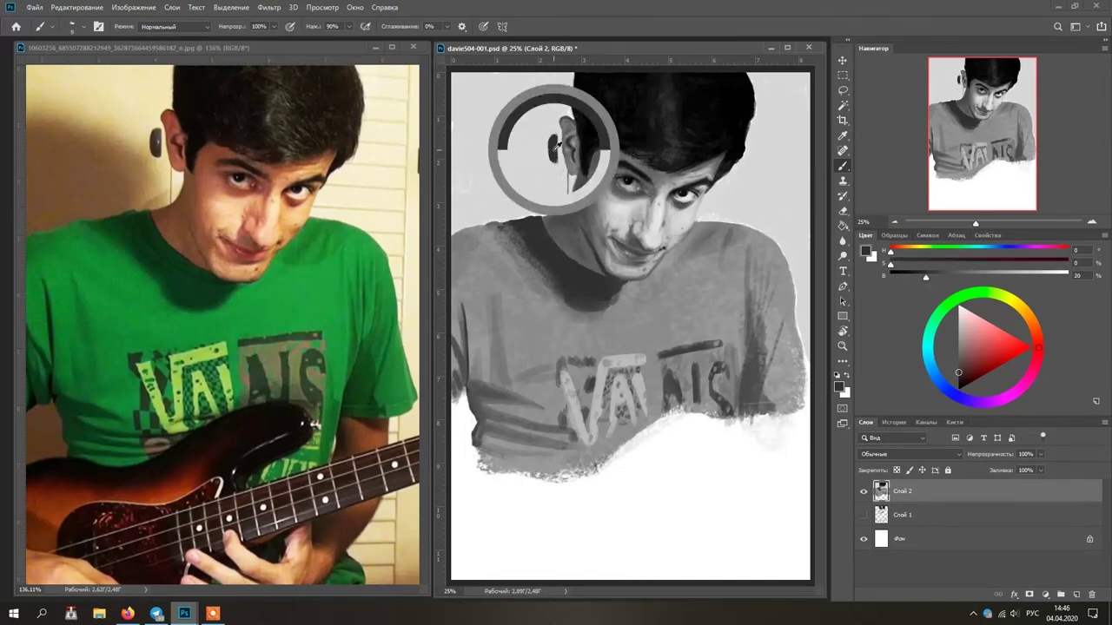
Retouch the edges of the collar, neck and near shoulder with sampled greys
left_click(546, 232, "alt")
mouse_move(544, 217)
left_mouse_down()
mouse_move(563, 198)
mouse_move(537, 215)
left_mouse_up()
left_click(553, 208, "alt")
left_click(556, 207, "alt")
left_click(533, 240, "alt")
left_click(536, 241, "alt")
Paint the soft shadow on the wall above the near shoulder with a 273 px brush, undoing unwanted strokes
mouse_move(478, 149)
left_mouse_down()
mouse_move(521, 187)
mouse_move(483, 205)
left_mouse_up()
key("ctrl+z")
mouse_move(475, 141)
left_mouse_down()
mouse_move(504, 154)
mouse_move(486, 209)
left_mouse_up()
key("ctrl+z")
mouse_move(474, 146)
left_mouse_down()
mouse_move(520, 193)
mouse_move(505, 153)
mouse_move(474, 186)
left_mouse_up()
mouse_move(453, 233)
left_mouse_down()
mouse_move(550, 221)
mouse_move(492, 230)
mouse_move(524, 208)
left_mouse_up()
key("ctrl+z")
left_click_drag(510, 165, 469, 205)
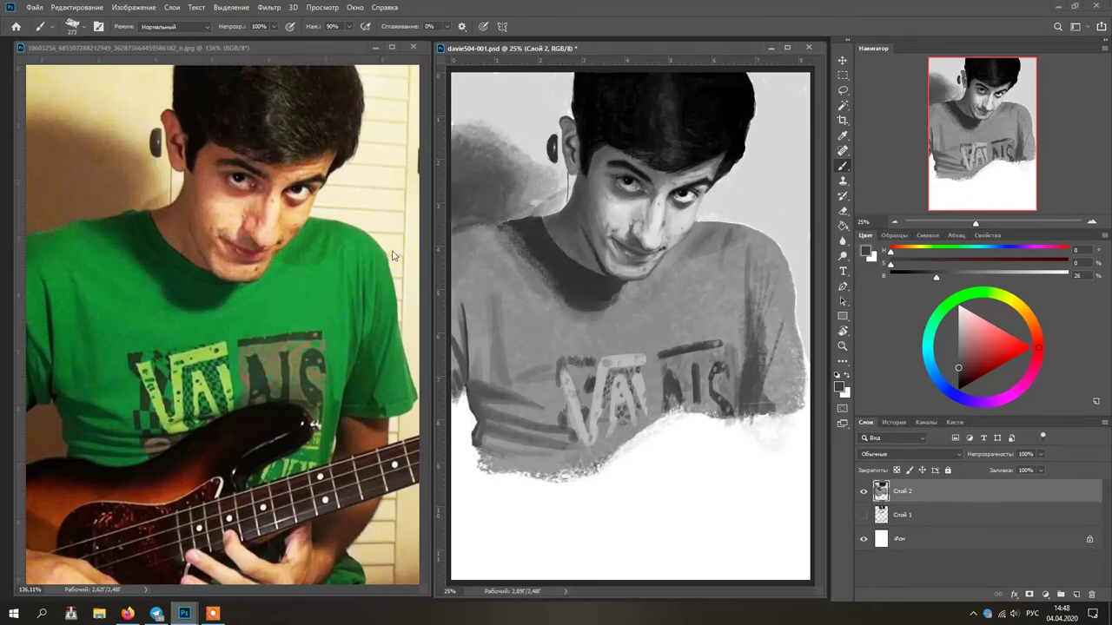
Draw the wall's vertical line and thin panel lines on the far side, softening them with an 84% grey at 30 px
right_click(716, 259)
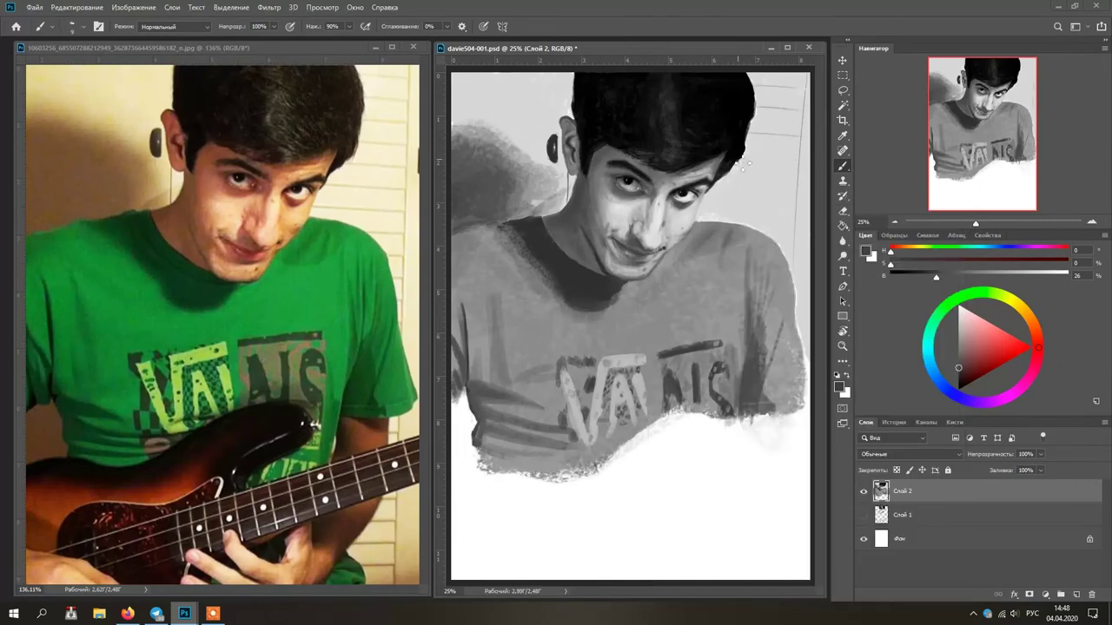
left_click(752, 259, "alt")
right_click(772, 212)
left_click(816, 278)
left_click(809, 167, "alt")
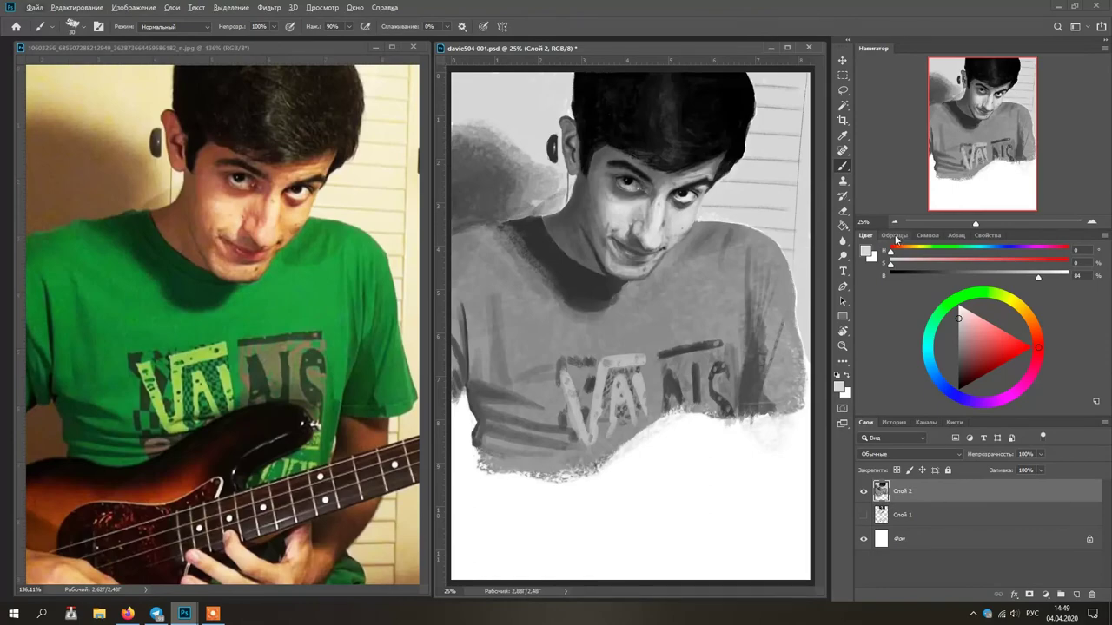
left_click(765, 265, "alt")
right_click(807, 154)
left_click(814, 81)
Crop the painting to a 1 : 1 square framing the head, shoulders and upper shirt print
key("c")
left_click(104, 28)
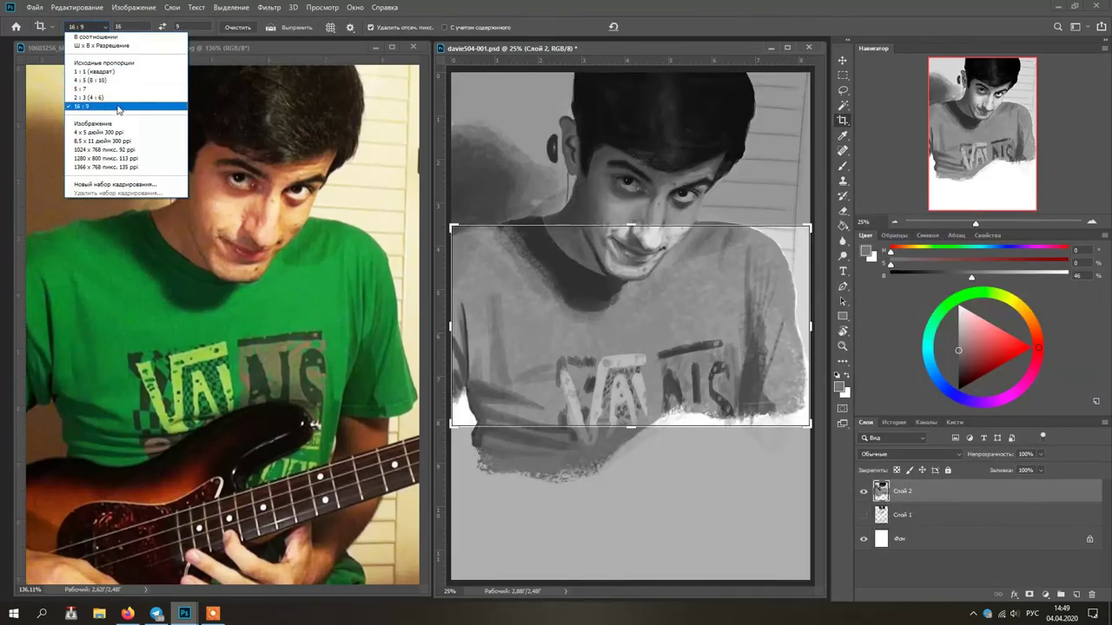
left_click(93, 72)
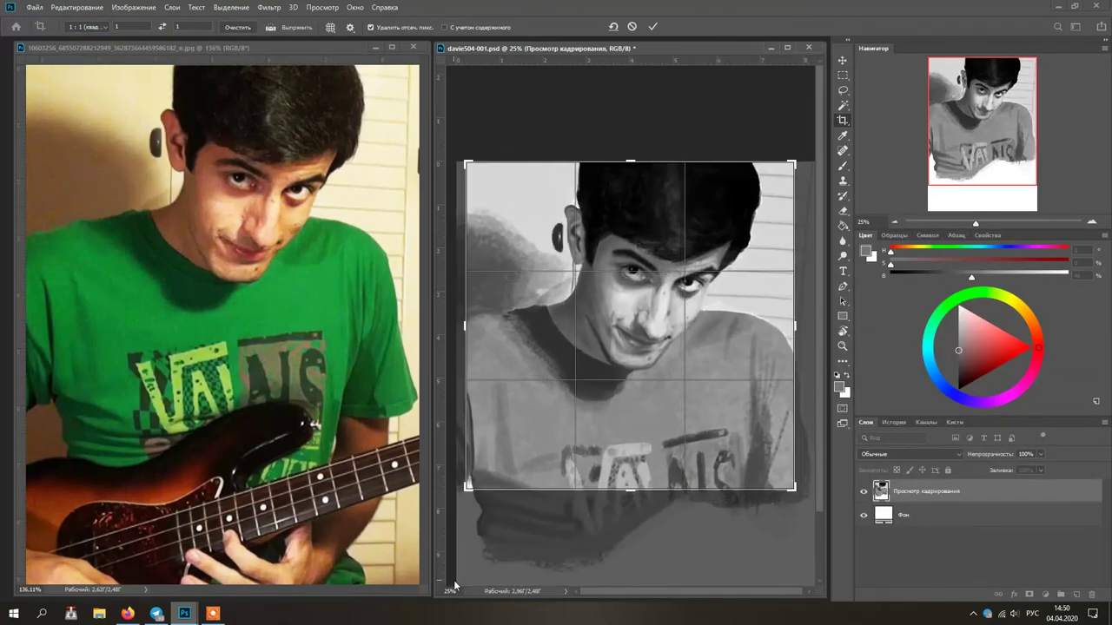
key("Return")
key("b")
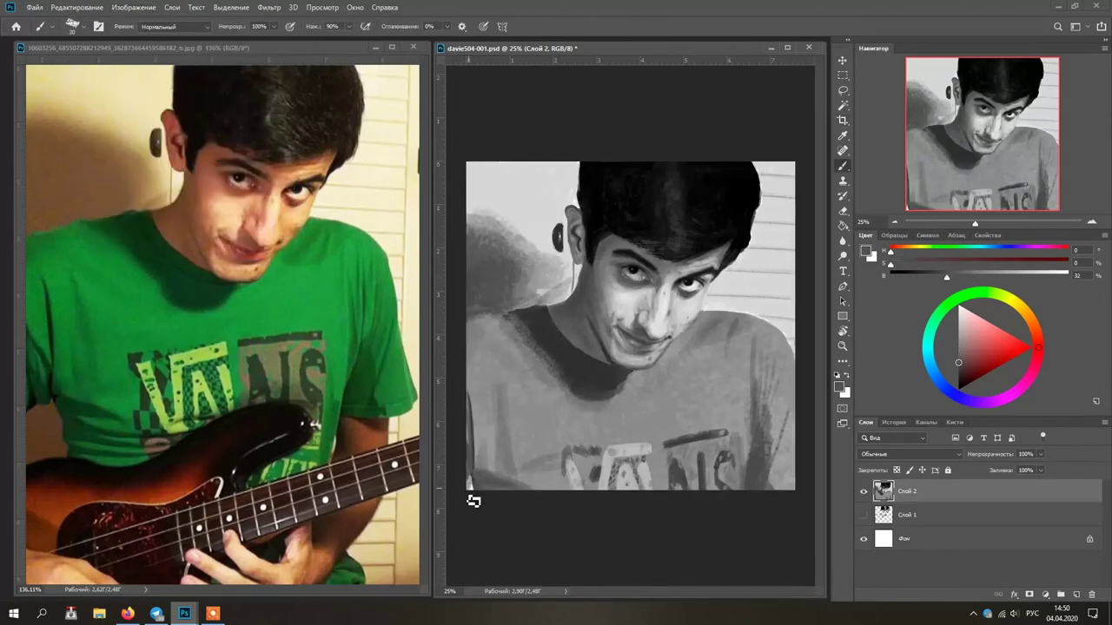
Compare the eyes, nose and mouth of the painting with the reference photo at close range
left_click(261, 261)
key("ctrl+plus")
key("ctrl+plus")
left_click_drag(243, 287, 260, 360)
left_click(643, 304)
key("ctrl+plus")
key("ctrl+plus")
key("ctrl+plus")
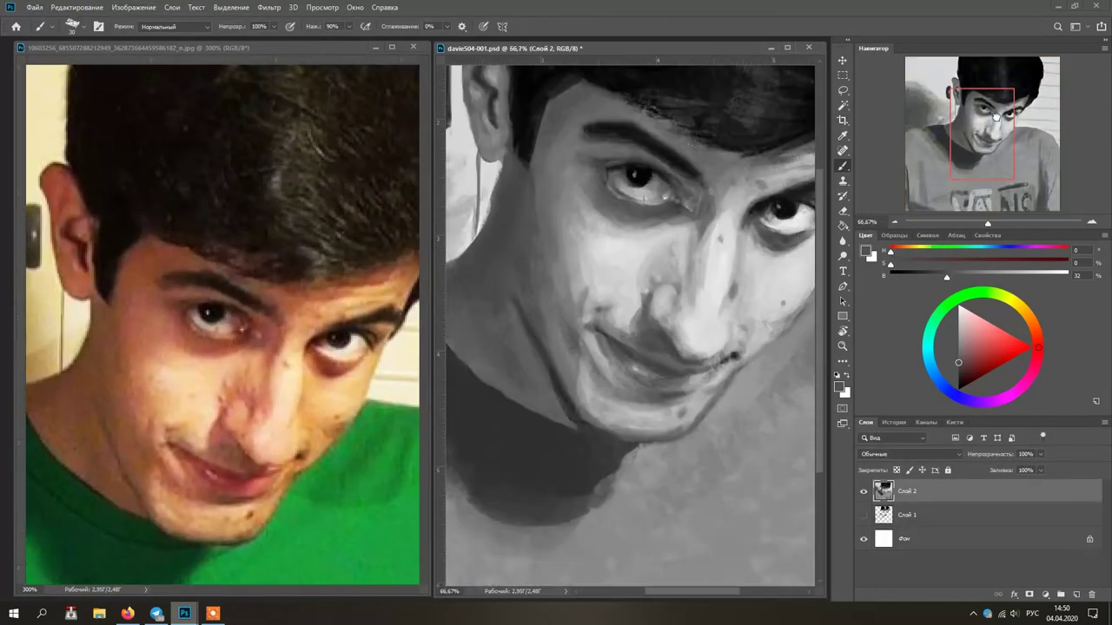
left_click_drag(804, 297, 781, 431)
left_click_drag(685, 424, 680, 424)
right_click(641, 407)
left_click(650, 278)
key("ctrl+plus")
left_click(388, 341)
key("ctrl+plus")
left_click(701, 178)
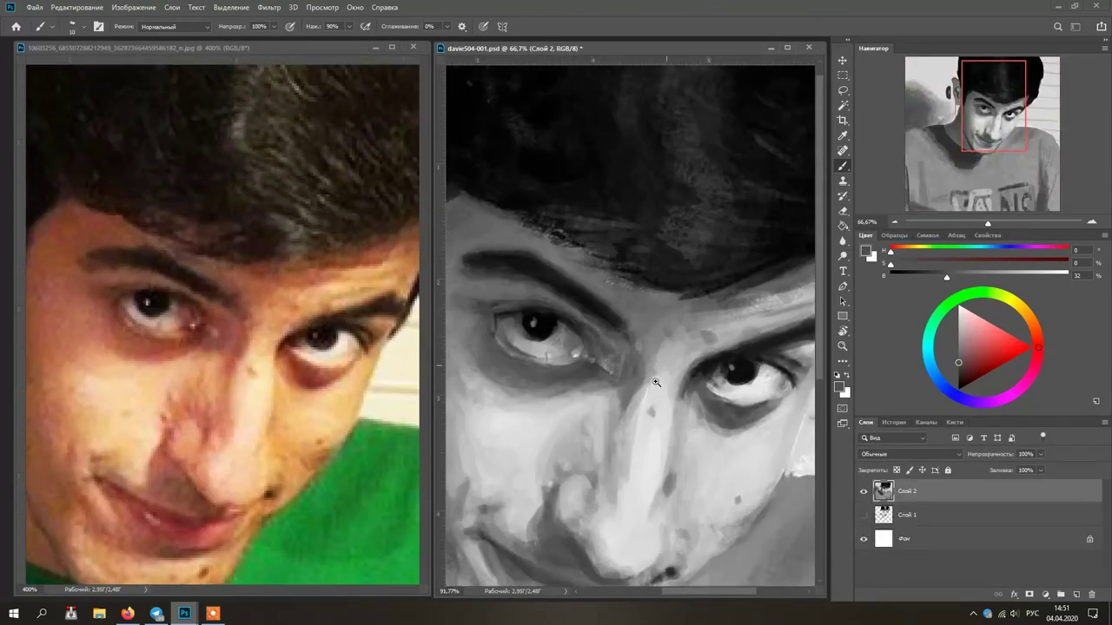
left_click(681, 393)
scroll(680, 394, "down", 2)
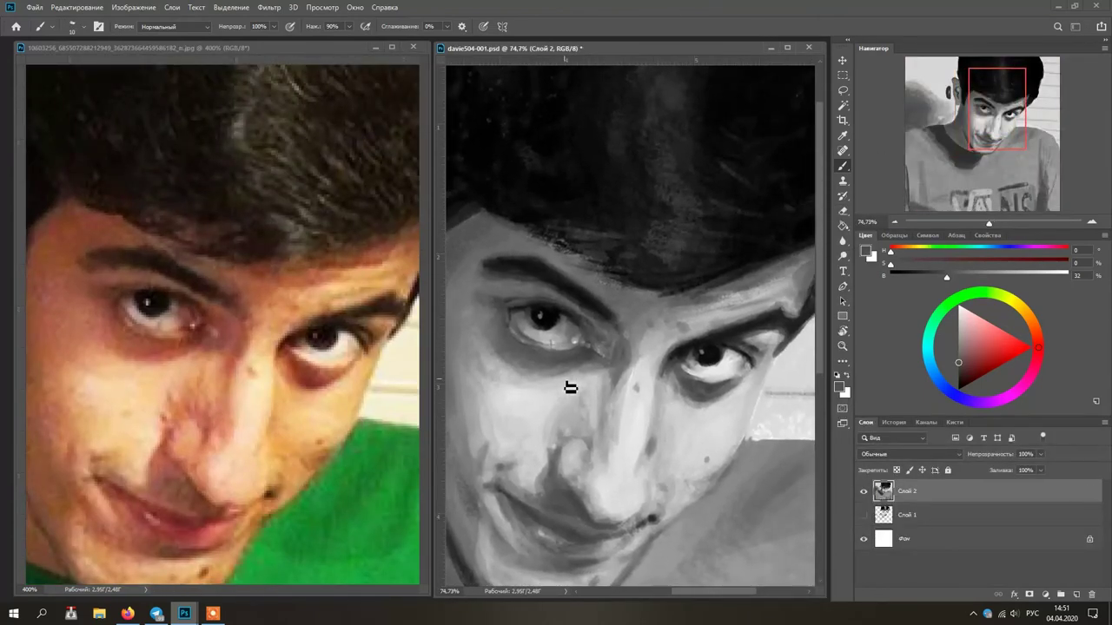
Strengthen the near eye's pupil and the far eye's lash line with a sampled 5% near-black and a 5 px brush
left_click(537, 329, "alt")
left_click(542, 336, "alt")
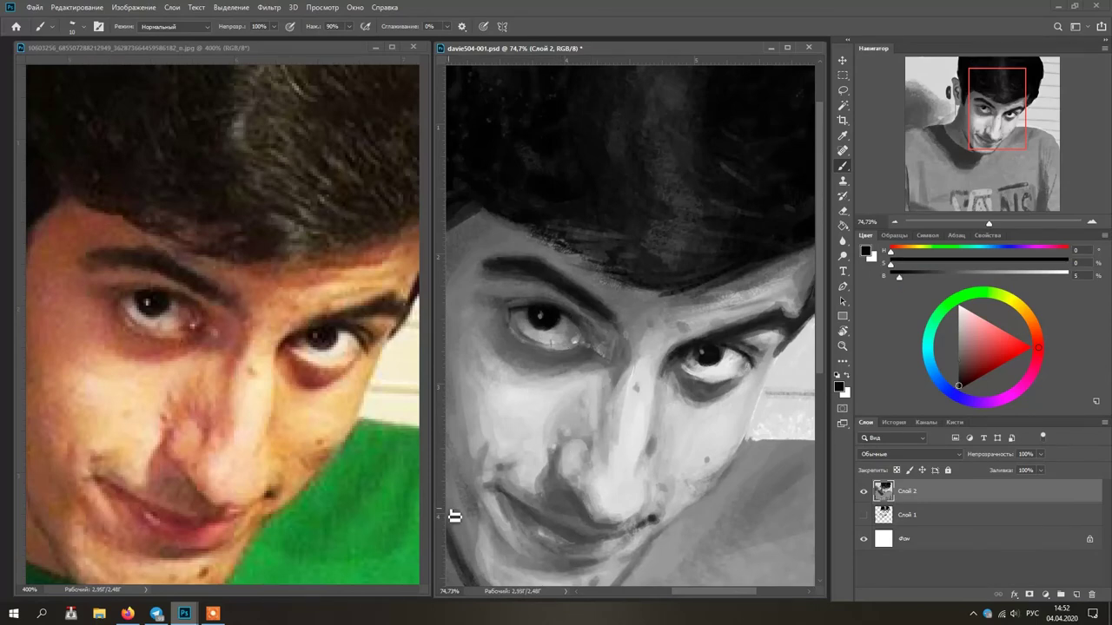
right_click(732, 363)
right_click(753, 366)
left_click(846, 227)
left_click_drag(758, 374, 765, 370)
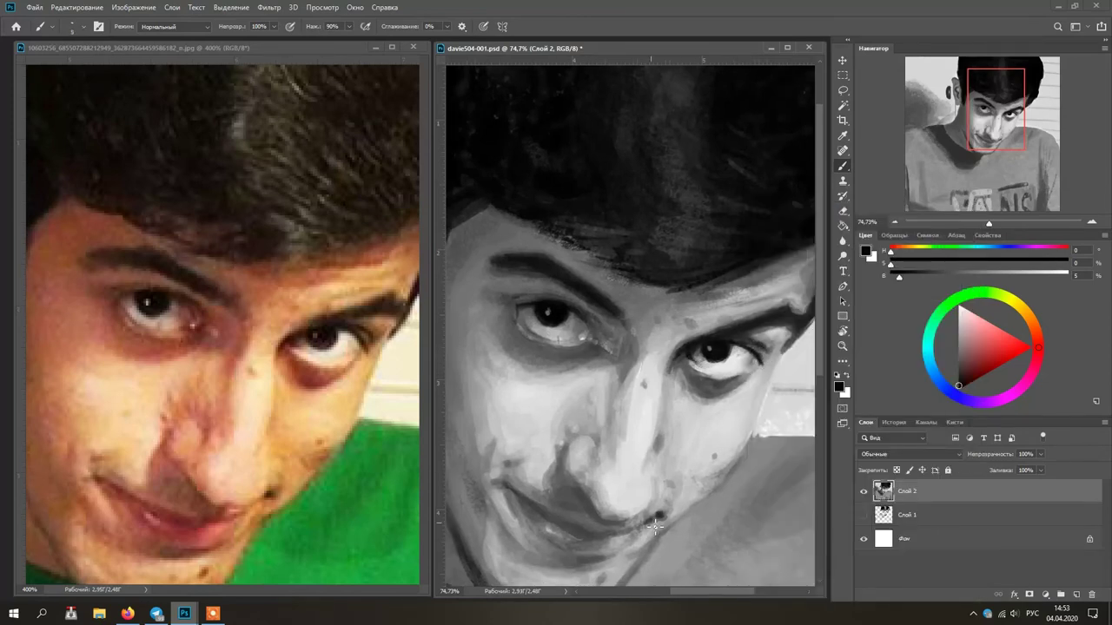
Retouch the white and lower lid of the near eye with sampled greys at 5 px
left_click(541, 339, "alt")
left_click(542, 339, "alt")
left_click(562, 343, "alt")
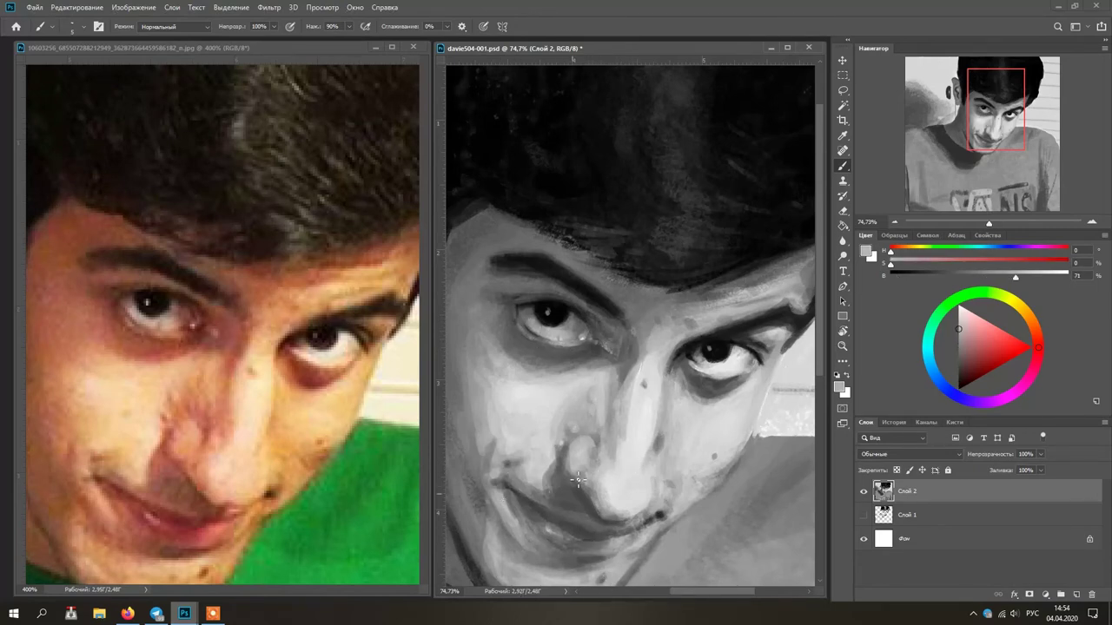
Darken the lower lip with a sampled 41% grey in Multiply brush mode, and return the brush to Normal mode
left_click(550, 539, "alt")
left_click(555, 533, "alt")
left_click(174, 27)
left_click(165, 81)
left_click_drag(548, 529, 560, 528)
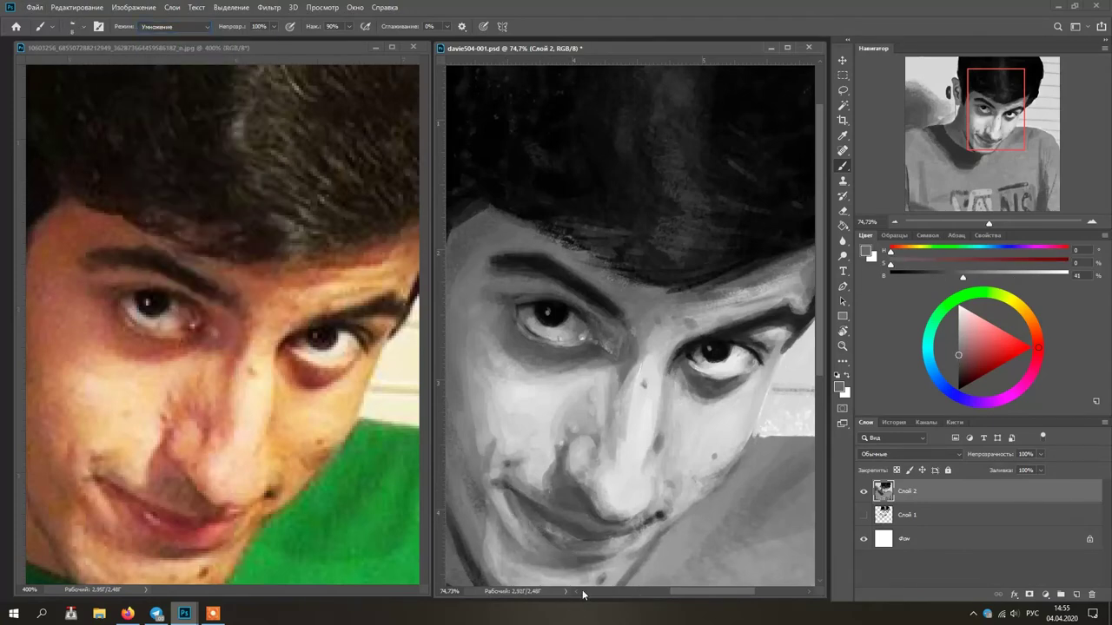
key("shift+alt+n")
Refine the shadows under both eyes, the near eye's inner corner and the side of the nose with sampled greys
left_click(526, 343, "alt")
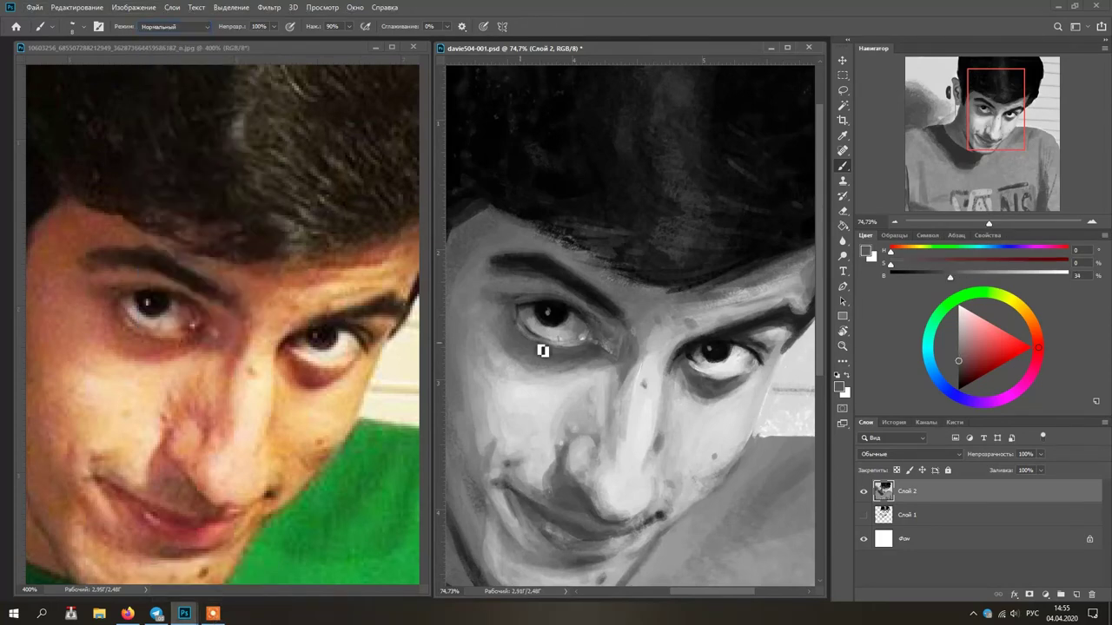
left_click(548, 397, "alt")
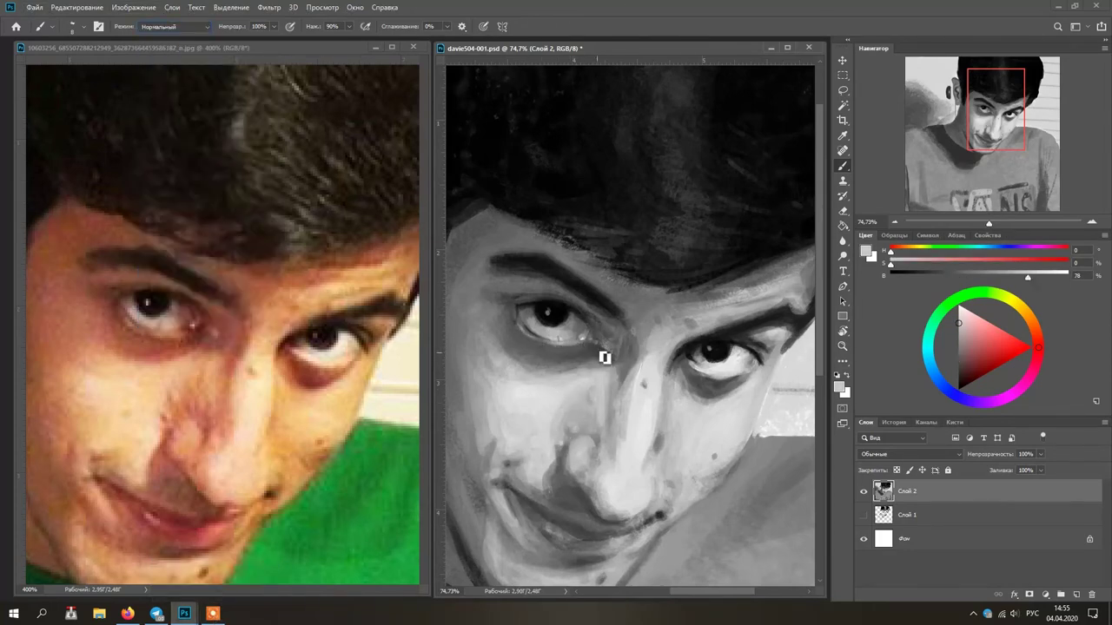
left_click(550, 339, "alt")
left_click(555, 312, "alt")
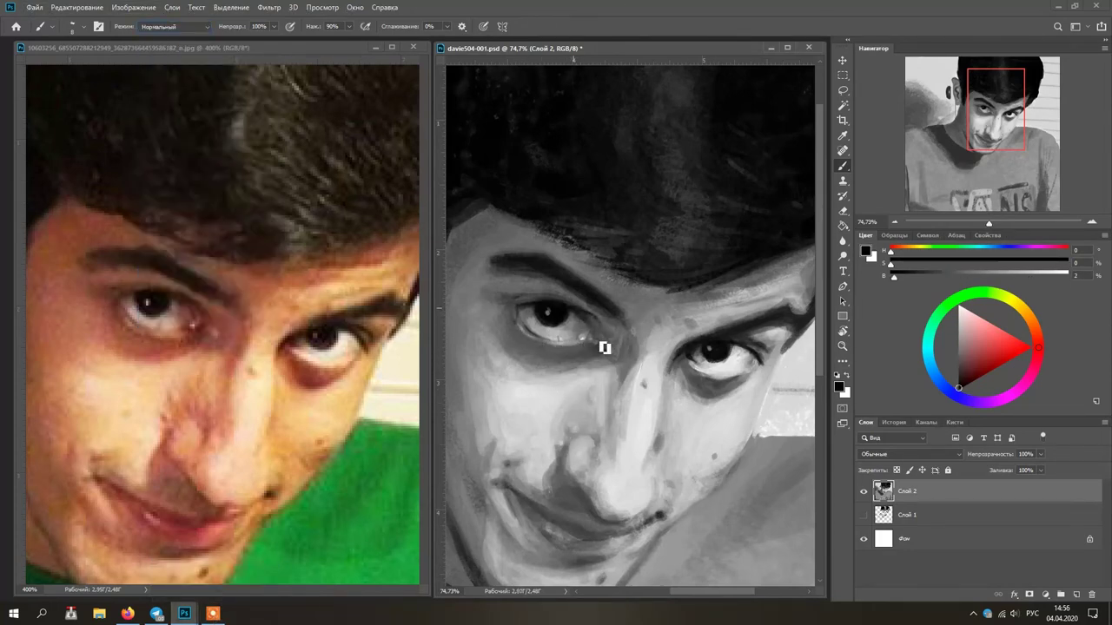
left_click(625, 344, "alt")
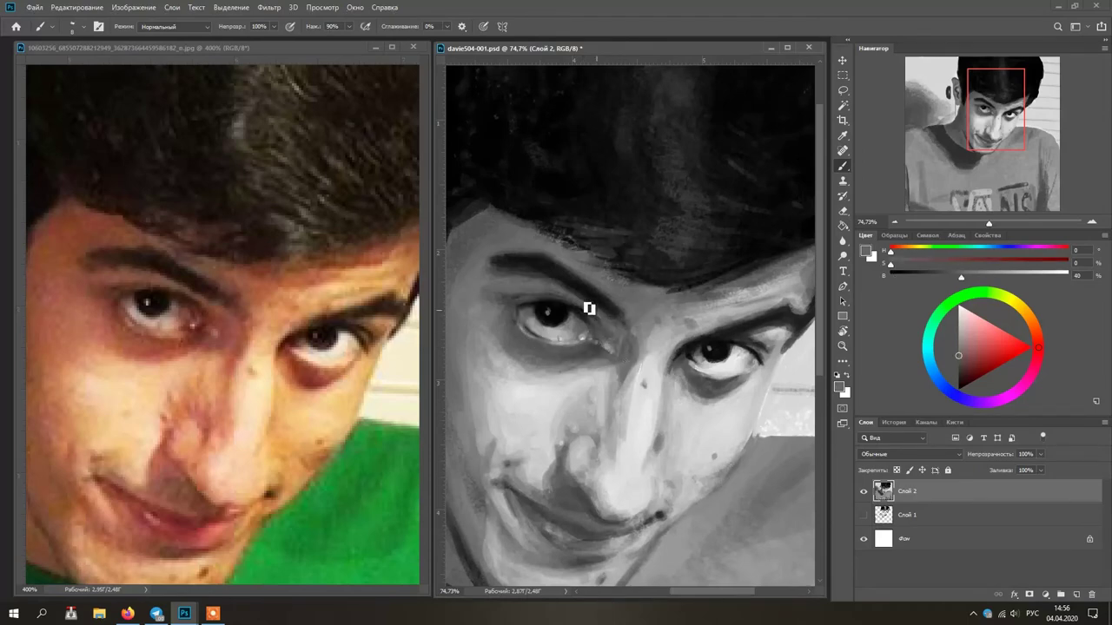
left_click(619, 453, "alt")
left_click(713, 386, "alt")
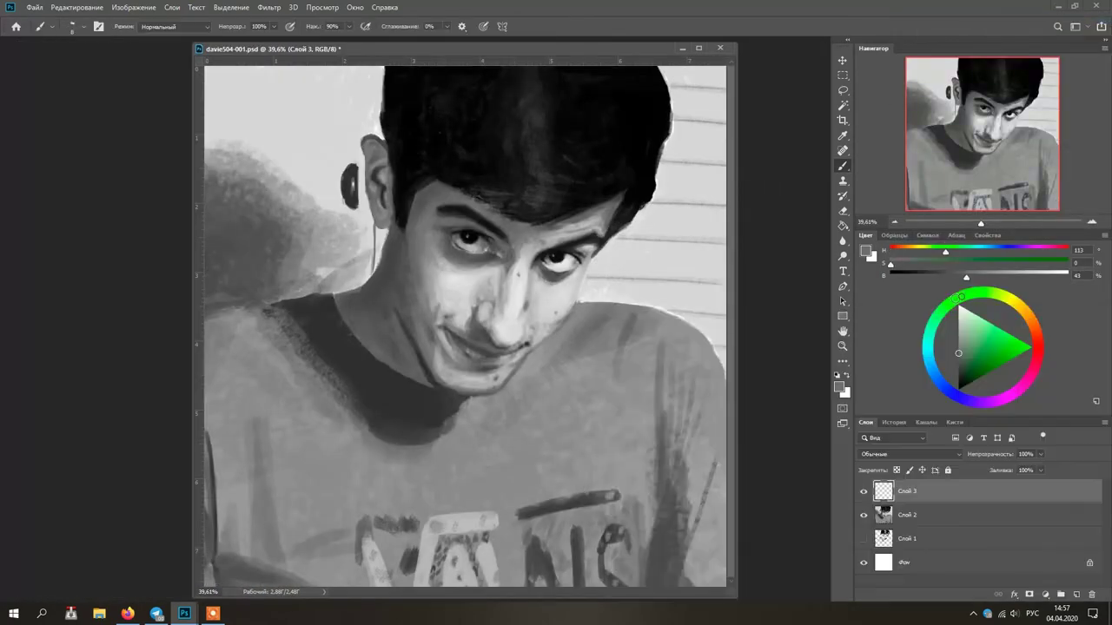
Paint a large green test patch over the shirt on Layer 3 and set that layer's blending mode to Color
left_click_drag(522, 452, 601, 411)
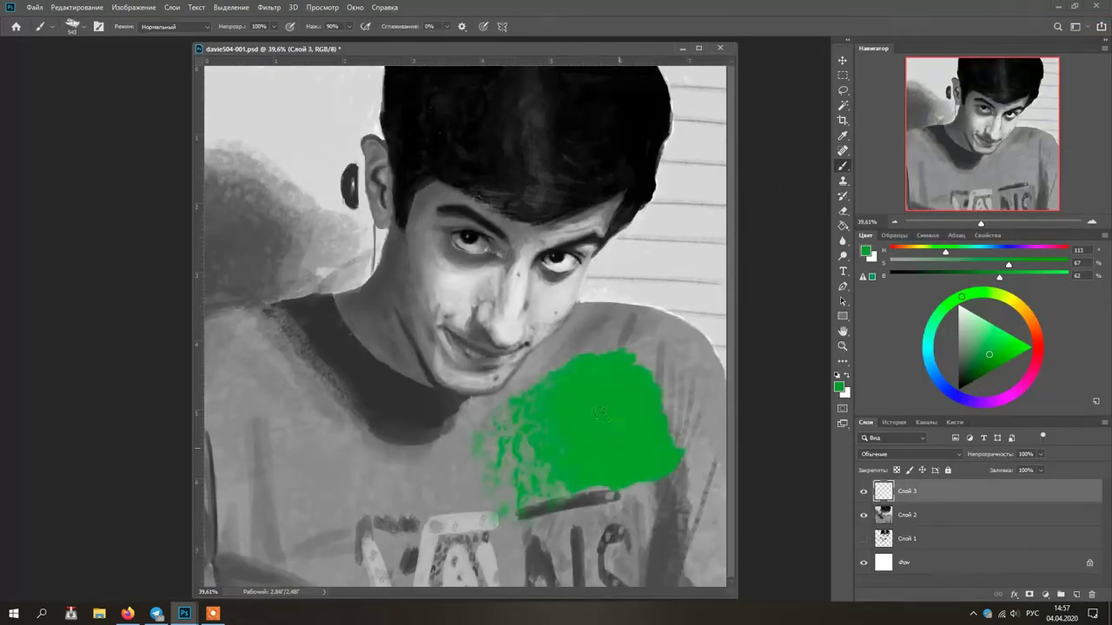
right_click(947, 492)
left_click(947, 20)
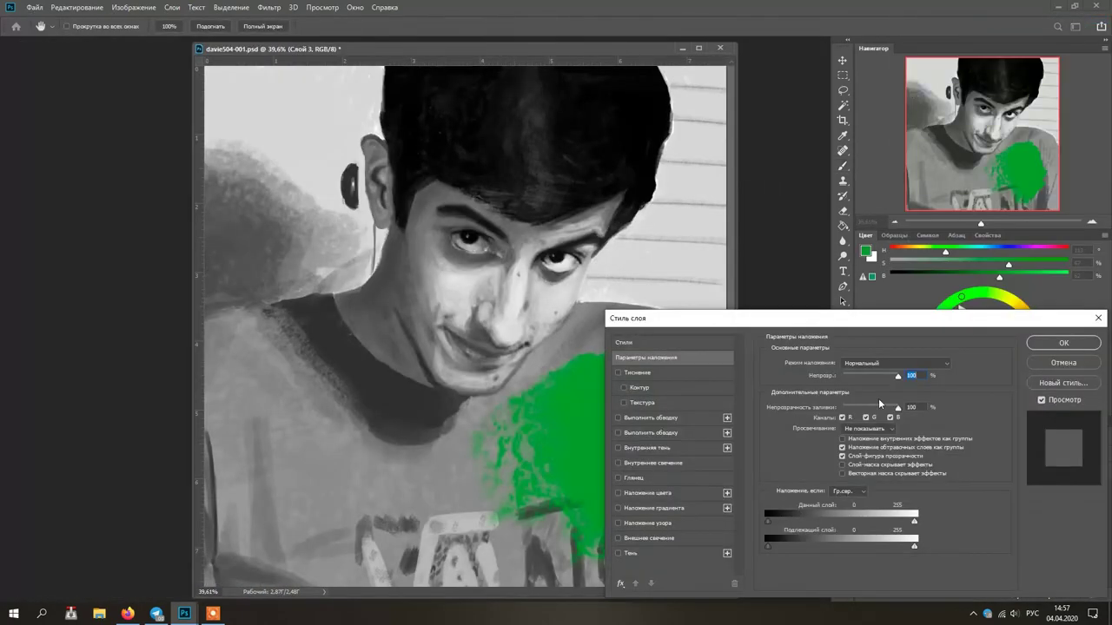
left_click(881, 364)
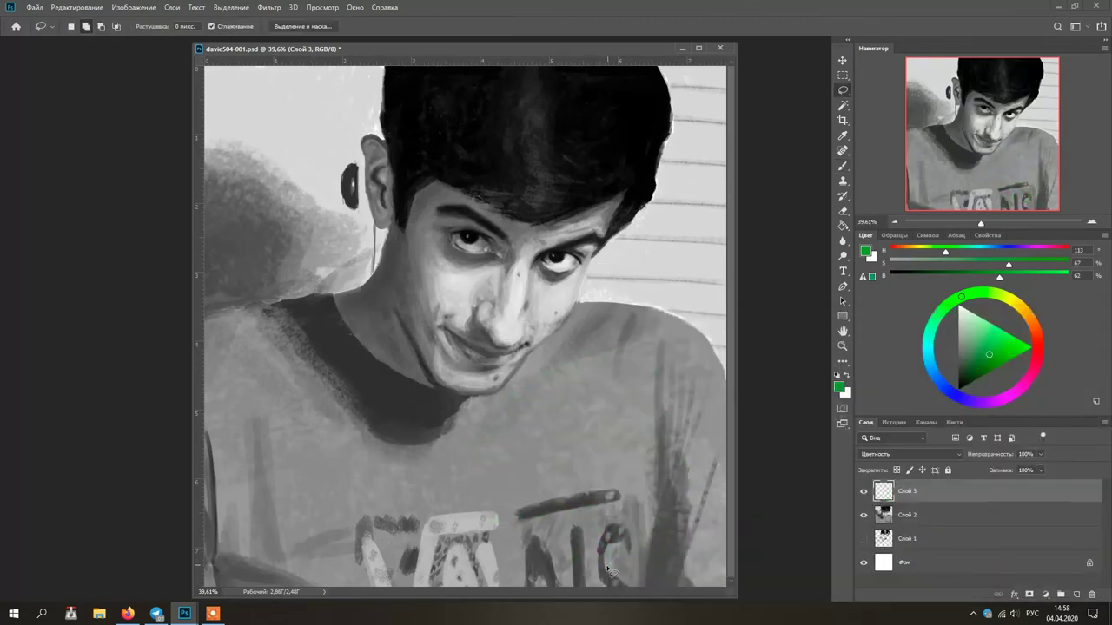
Try broad strokes in red and other hues over the portrait on the Color layer, undoing the shirt stroke
left_click(1035, 337)
key("b")
left_click_drag(599, 391, 608, 539)
key("ctrl+z")
left_click(1023, 310)
left_click(975, 342)
right_click(557, 205)
double_click(780, 454)
left_click(1035, 332)
left_click(982, 402)
Switch to the Gradient tool, choose a green foreground with hue 87, and undo the trial gradients over the portrait
right_click(844, 228)
left_click(886, 227)
left_click_drag(478, 79, 482, 390)
key("ctrl+z")
key("x")
left_click(1036, 332)
key("ctrl+z")
left_click(986, 293)
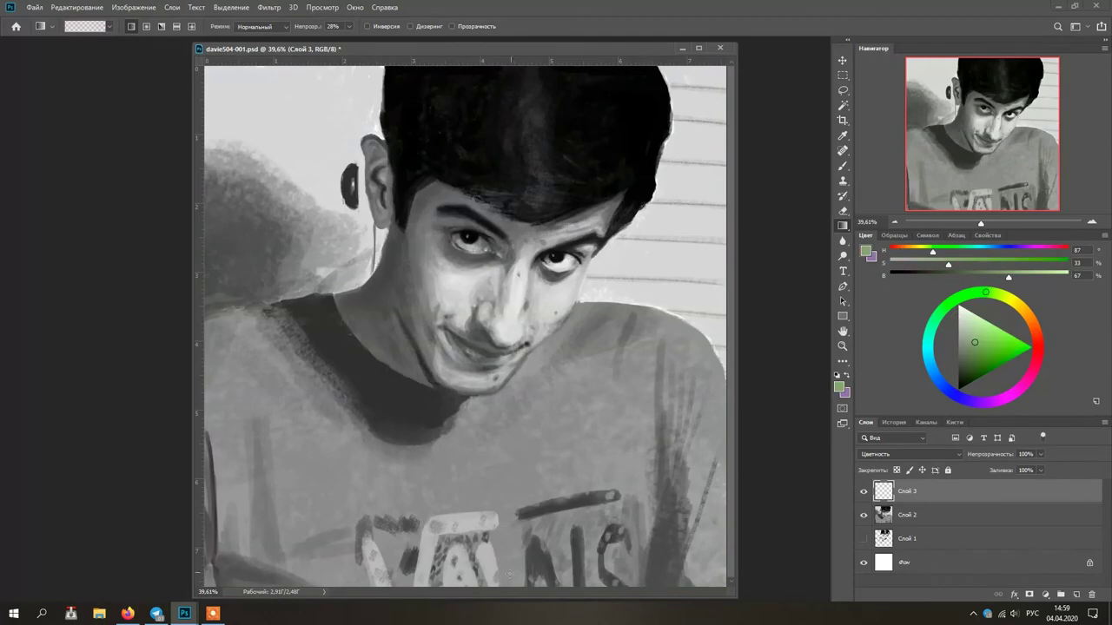
key("ctrl+z")
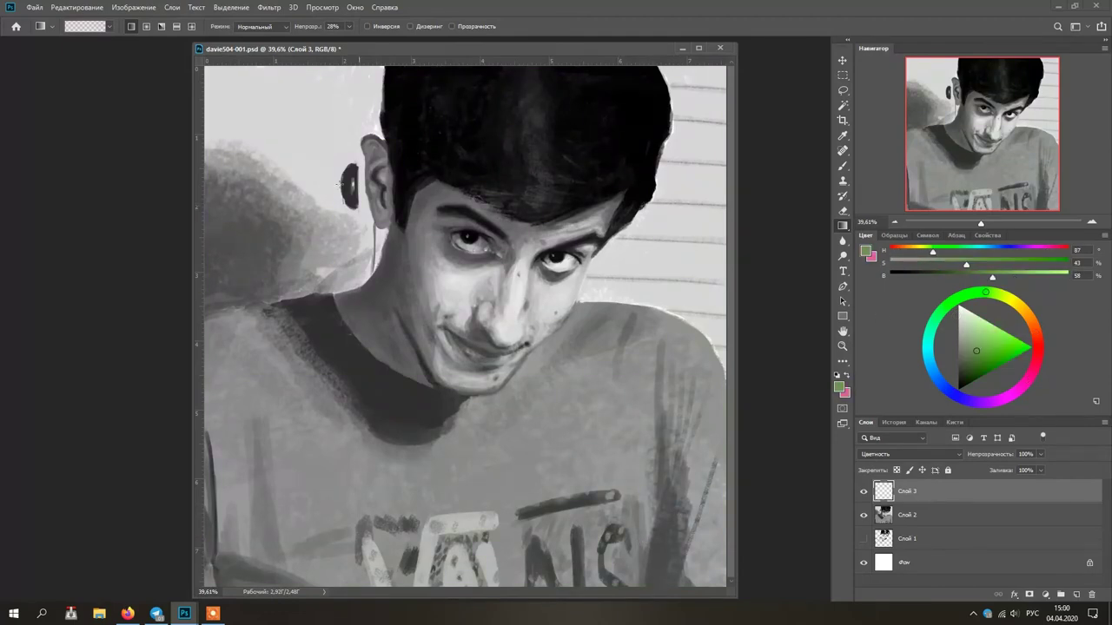
Fill Layer 3 with a diagonal green-to-pink gradient at 100% opacity, from the lower shirt to the wall beside the ear
right_click(939, 498)
key("Escape")
key("ctrl+z")
left_click(349, 26)
left_click_drag(348, 39, 395, 39)
left_click_drag(686, 539, 243, 122)
Arrange the painting beside the reference photo, hide the gradient layer and make Layer 2 active
left_click_drag(439, 49, 437, 39)
left_click_drag(437, 40, 491, 49)
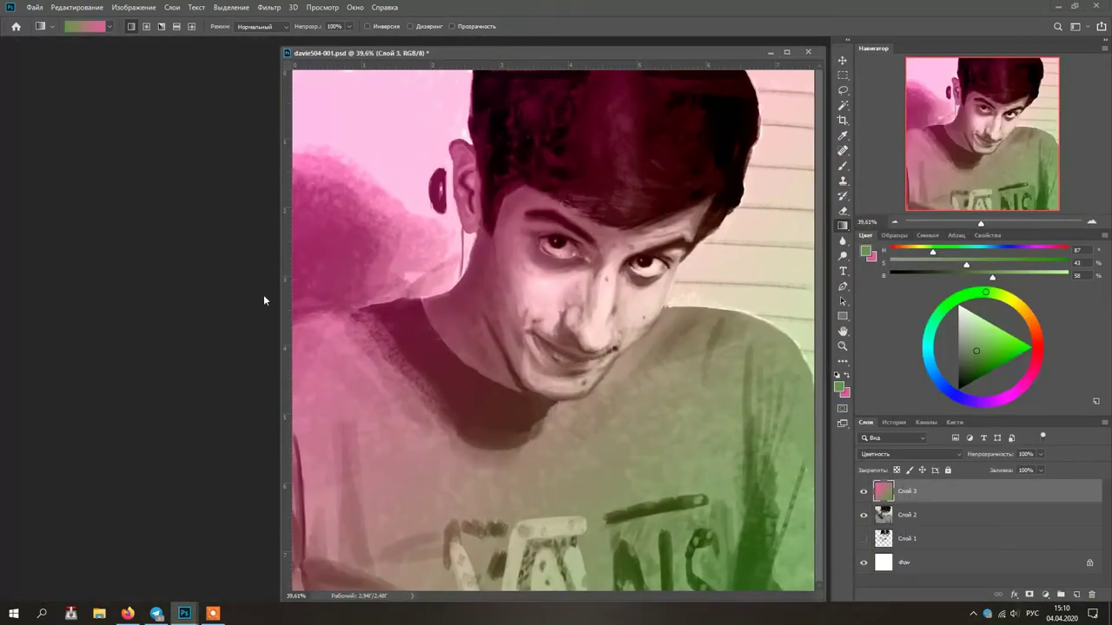
left_click_drag(279, 434, 480, 434)
key("ctrl+plus")
key("ctrl+plus")
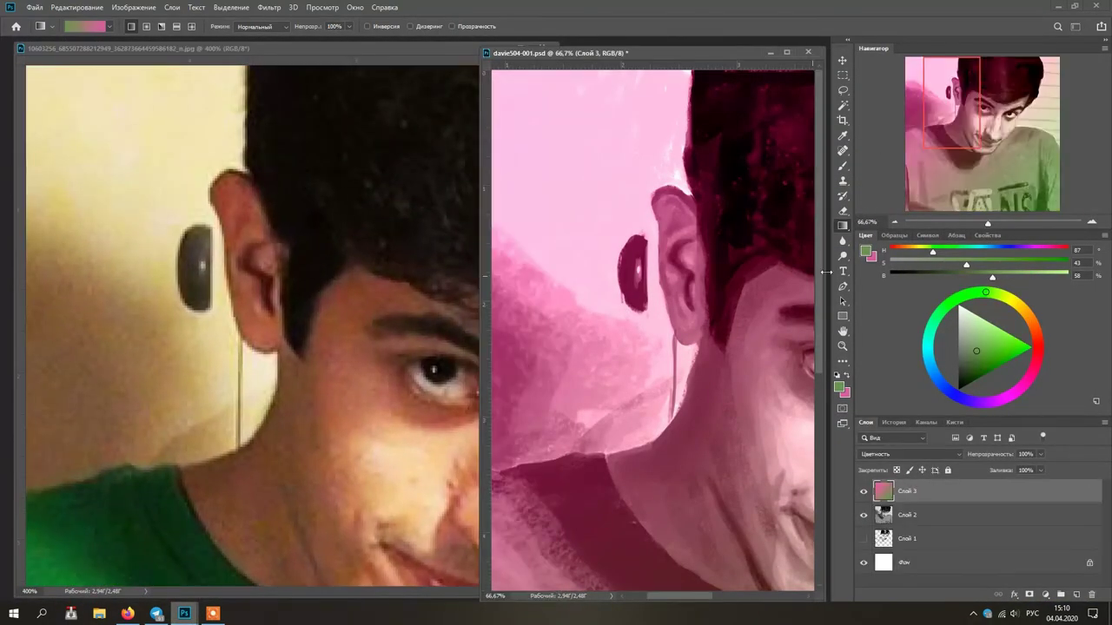
mouse_move(731, 412)
left_mouse_down()
mouse_move(750, 410)
mouse_move(719, 406)
left_mouse_up()
left_click(863, 491)
left_click(900, 518)
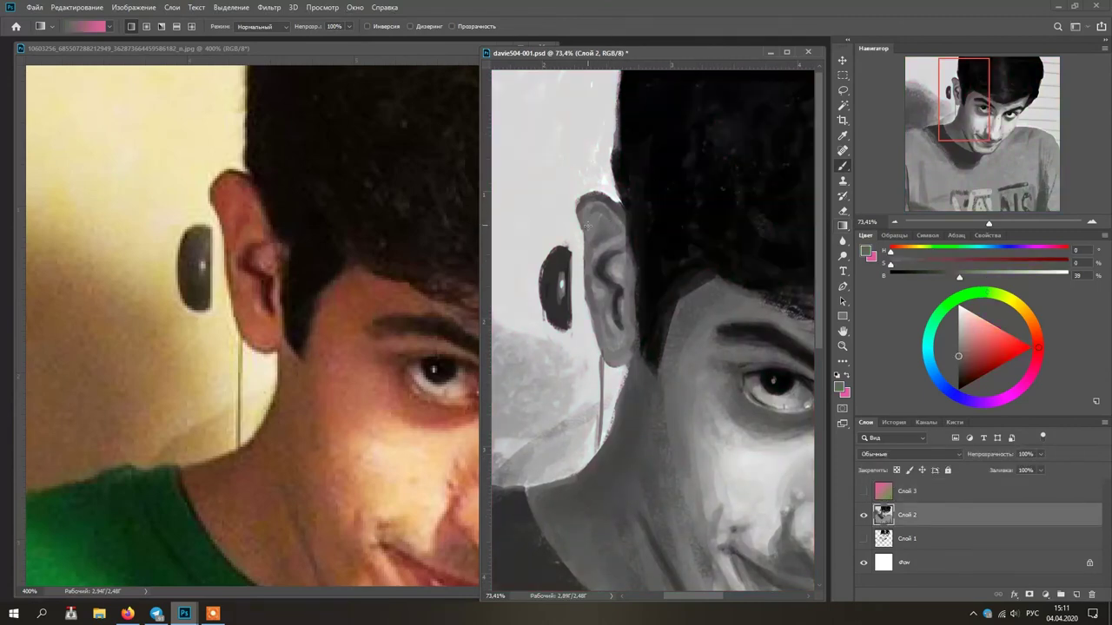
Refine the ear's inner folds, lobe and the hairline beside it with sampled greys
key("b")
right_click(602, 194)
double_click(721, 317)
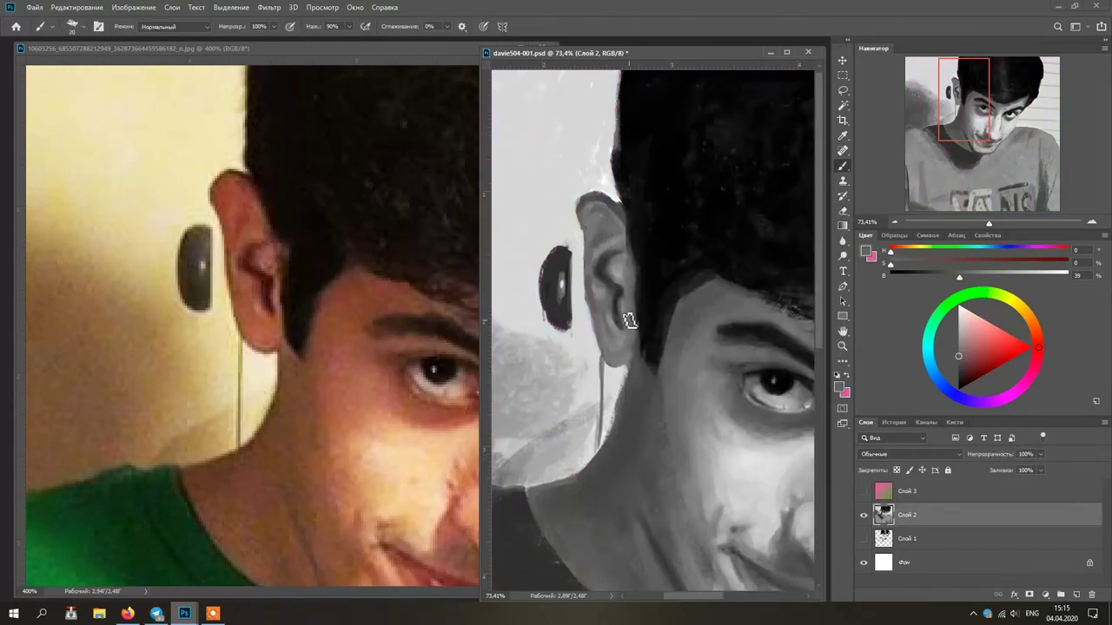
left_click(595, 274, "alt")
left_click_drag(633, 303, 626, 303)
left_click(593, 280, "alt")
left_click(640, 295, "alt")
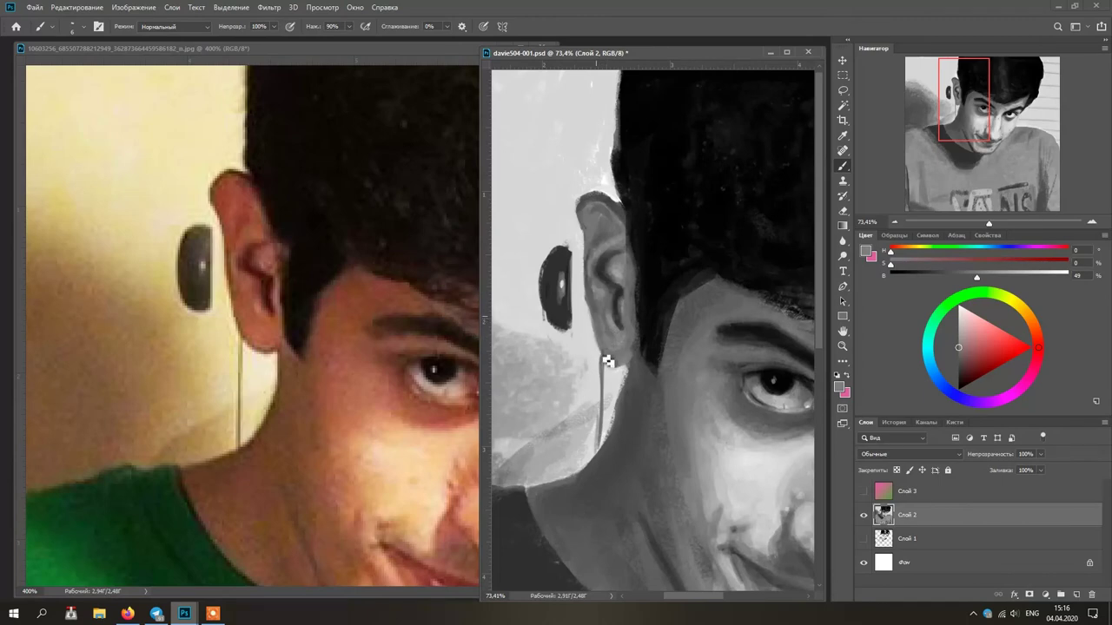
Select the dark oval object on the wall with the Lasso and shift it slightly upward with Free Transform
left_click(554, 269, "alt")
key("l")
mouse_move(579, 261)
left_mouse_down()
mouse_move(582, 310)
mouse_move(604, 281)
left_mouse_up()
key("ctrl+t")
left_click_drag(563, 285, 556, 273)
key("Return")
key("ctrl+d")
Repaint the wall around the moved oval object and beside the ear with sampled light greys at 20 px
key("b")
left_click(549, 334, "alt")
left_click_drag(553, 333, 583, 312)
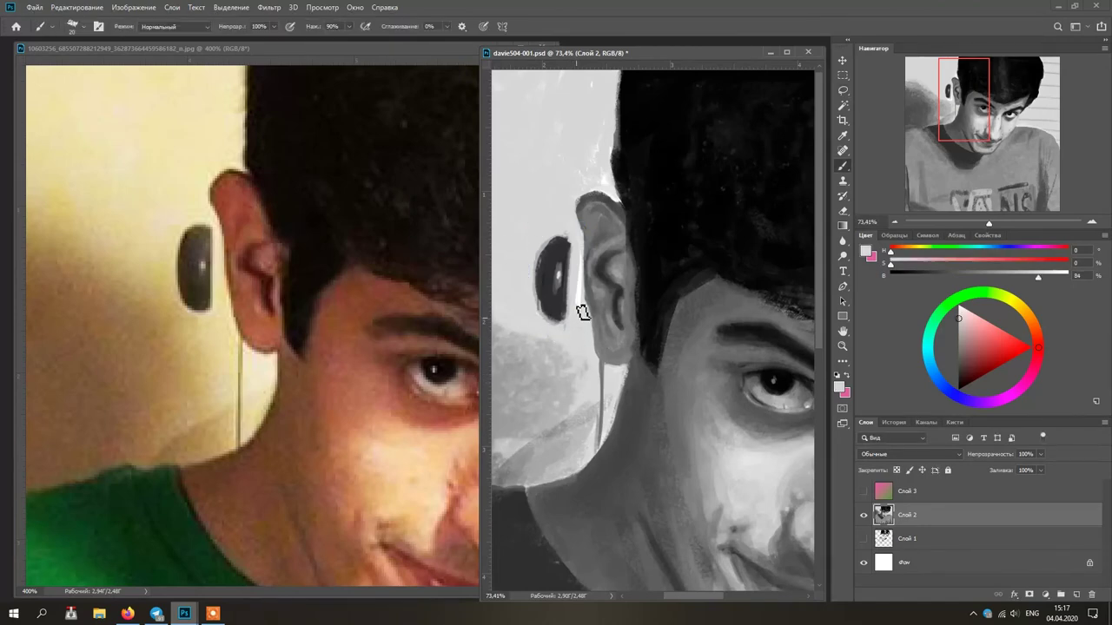
left_click(590, 306, "alt")
left_click_drag(583, 262, 584, 295)
Retouch the ear's outer edge and upper rim with sampled greys at 20 px
left_click(581, 307, "alt")
left_click(591, 311, "alt")
left_click(609, 200, "alt")
left_click(613, 201, "alt")
left_click(609, 208, "alt")
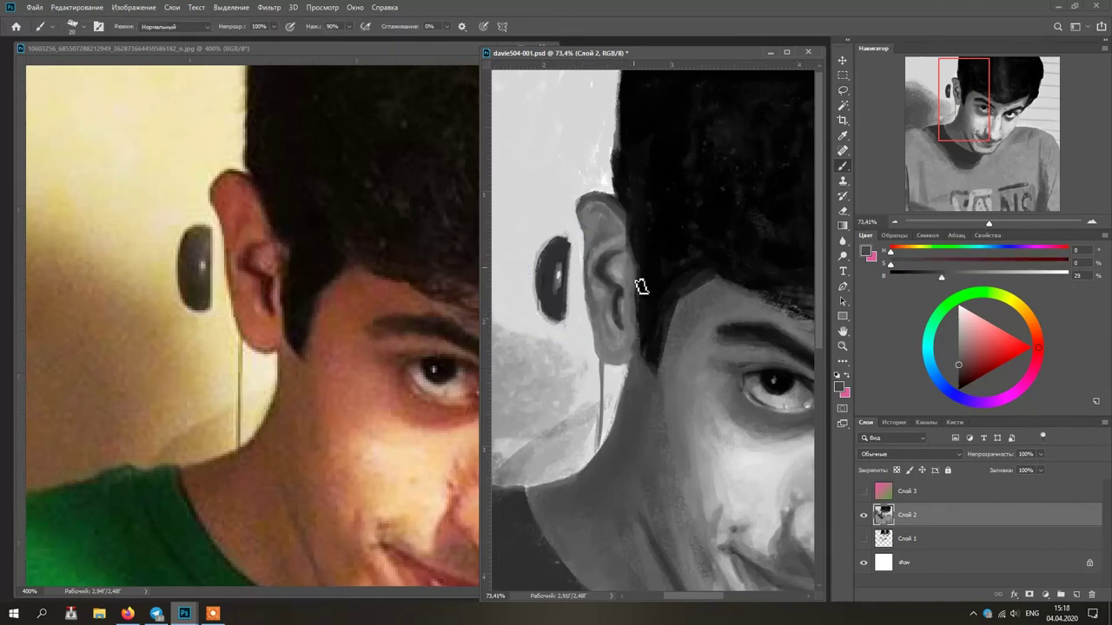
Smooth the cheek highlight, the side of the nose and the neck below the ear with sampled greys
left_click(728, 445, "alt")
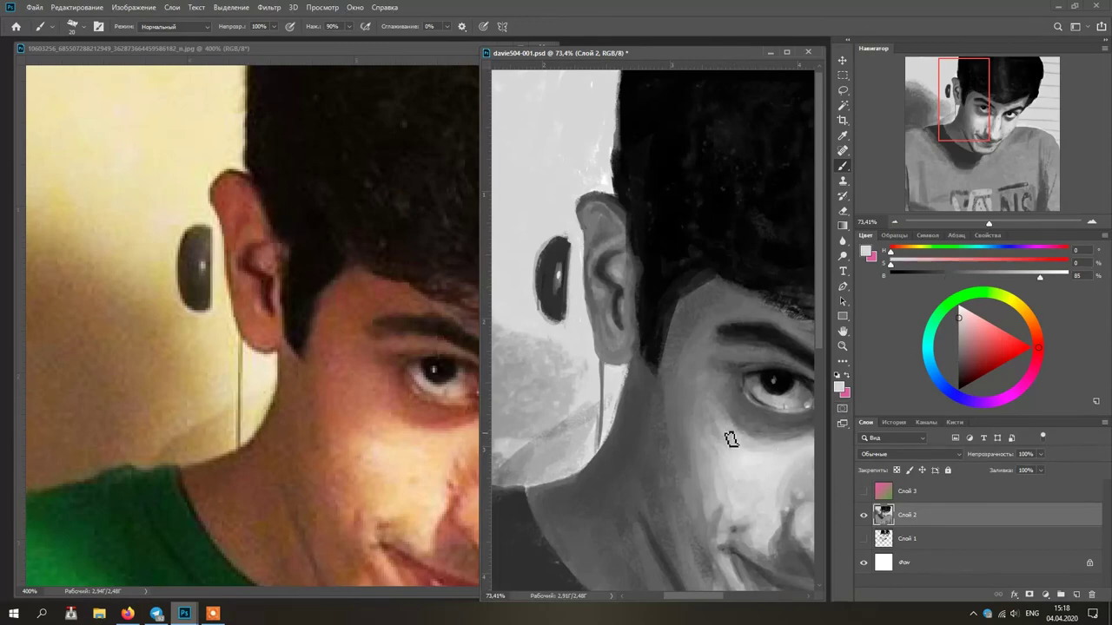
left_click(796, 508, "alt")
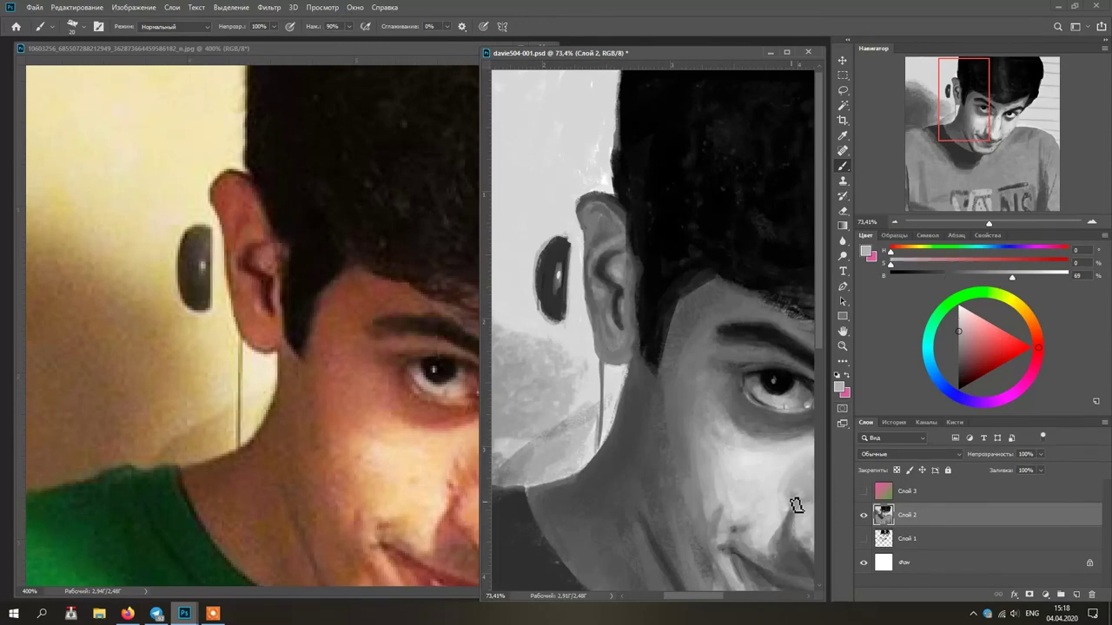
left_click(635, 346, "alt")
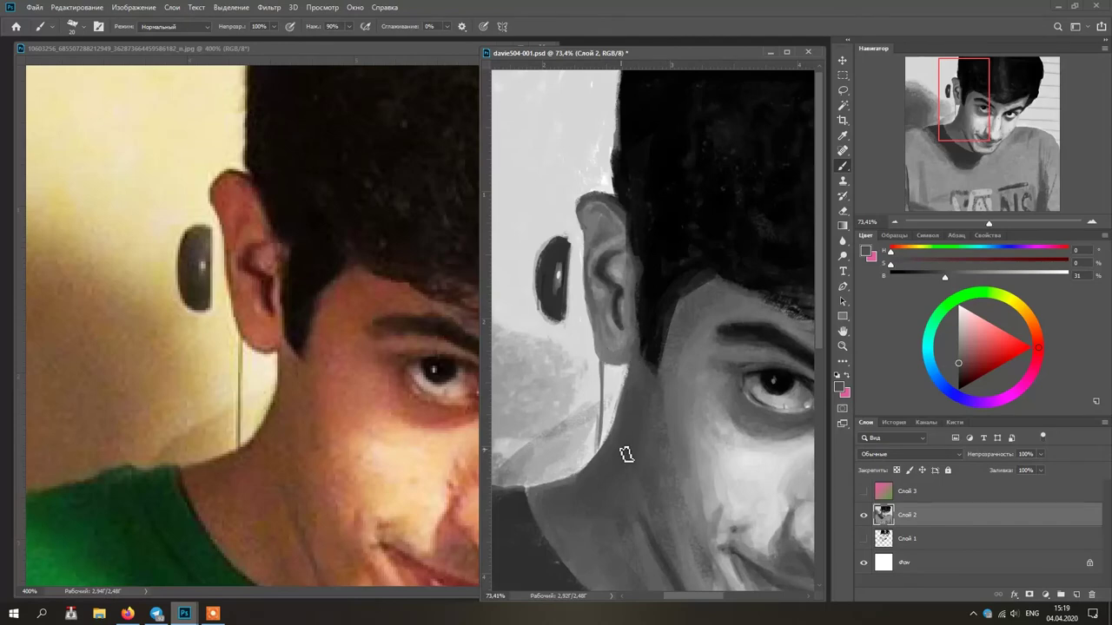
Clean up the ear, the neck contour and the hair edge above the ear with sampled tones
left_click(614, 307, "alt")
left_click(628, 245, "alt")
left_click(613, 426, "alt")
left_click(626, 154, "alt")
left_click_drag(621, 127, 616, 179)
Draw a thin near-black seam line along the shirt collar around the neck
left_click_drag(586, 502, 618, 363)
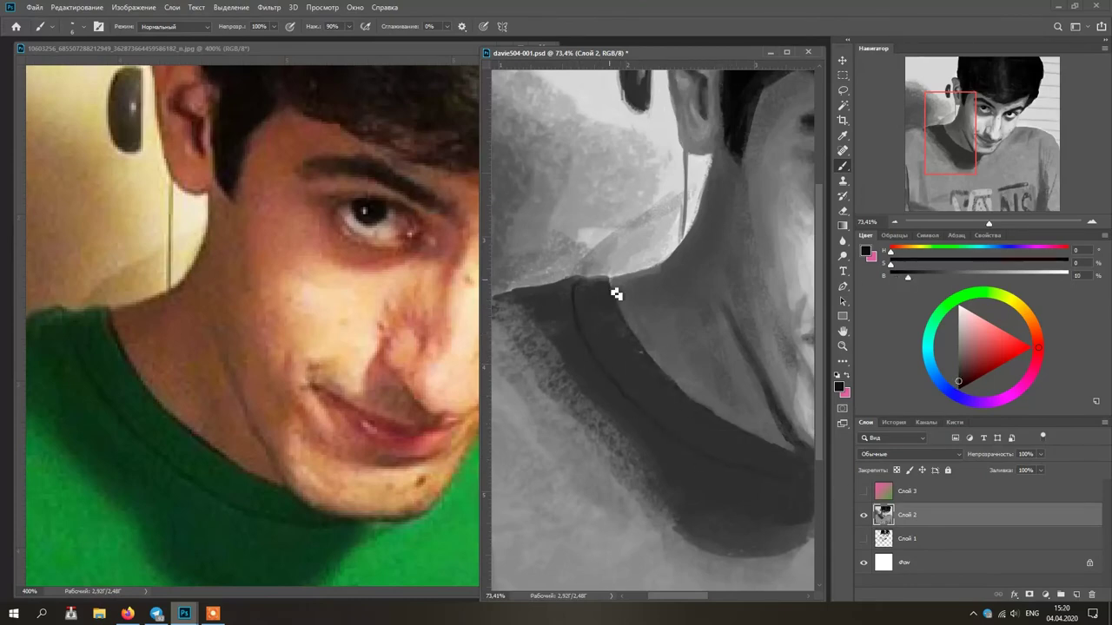
left_click_drag(729, 427, 606, 388)
key("ctrl+0")
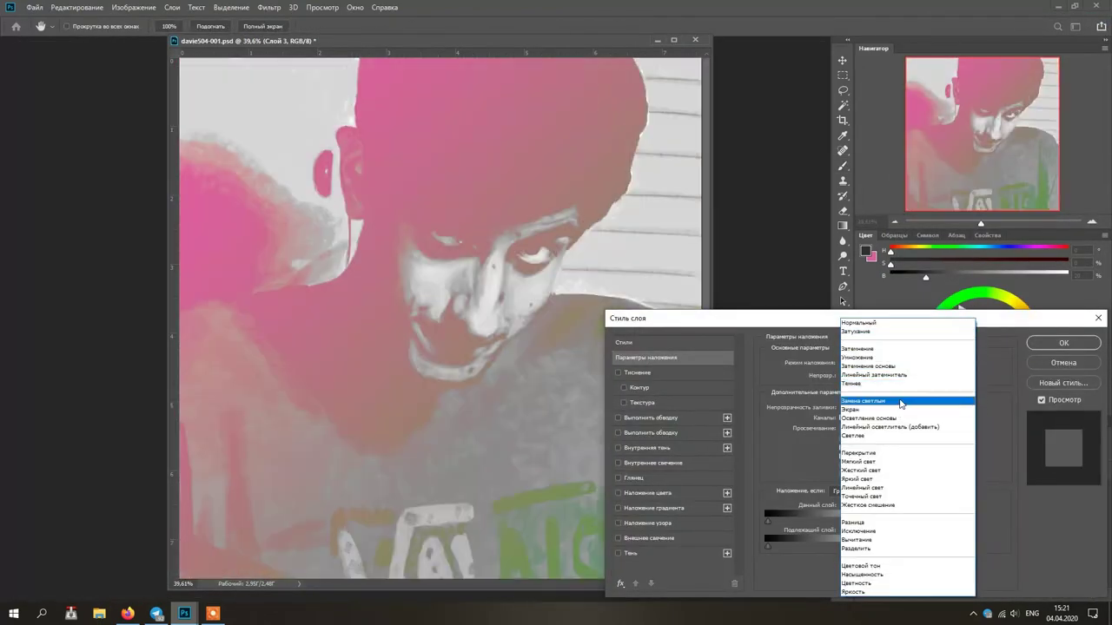
Try the Lighten, Screen, Color Dodge and Divide blending modes on the gradient layer, and return it to Color
left_click(864, 401)
left_click(919, 380)
left_click(895, 364)
left_click(850, 410)
mouse_move(886, 377)
left_mouse_down()
mouse_move(866, 381)
mouse_move(900, 380)
left_mouse_up()
left_click(895, 363)
left_click(877, 419)
left_click(904, 363)
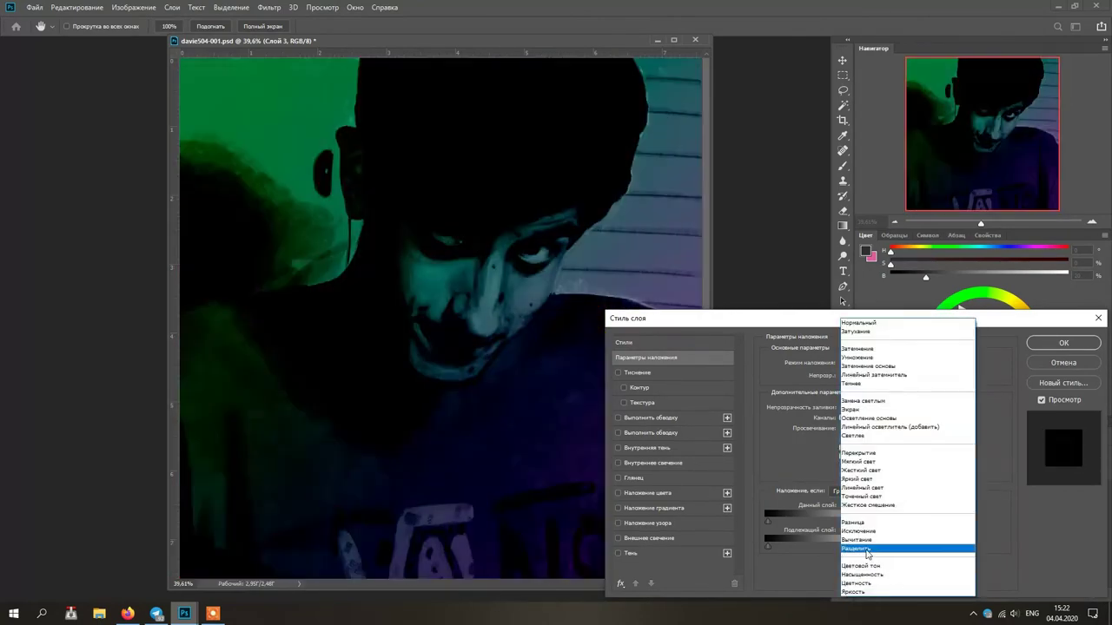
left_click(879, 548)
left_click(895, 363)
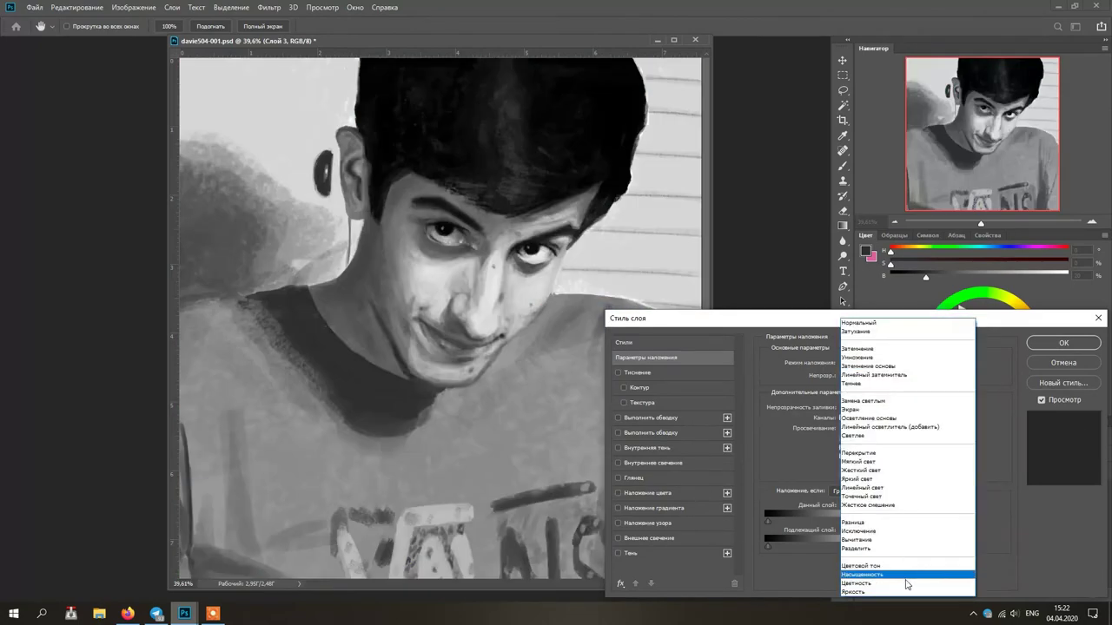
left_click(859, 584)
left_click(1063, 343)
Hide the gradient layer, adjust the black, midtone and white input levels of Слой 2, and show the gradient layer again
left_click(924, 516)
left_click(864, 491)
left_click(134, 8)
mouse_move(143, 40)
left_click(321, 49)
left_click_drag(835, 344, 761, 344)
left_click(886, 279)
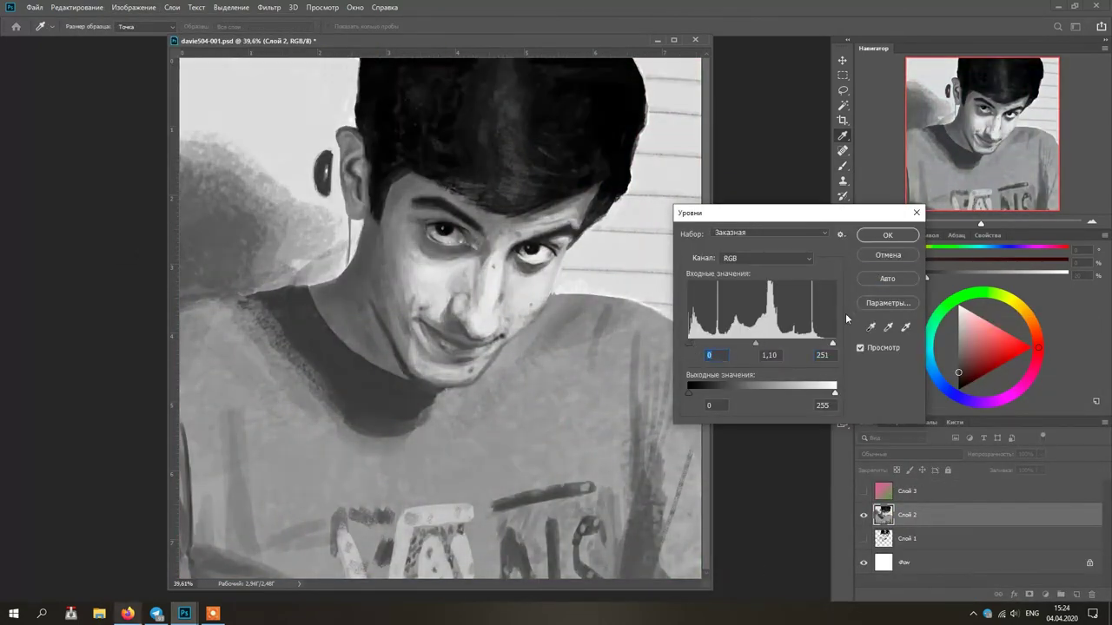
left_click_drag(835, 344, 817, 344)
left_click_drag(742, 345, 751, 345)
left_click_drag(689, 344, 694, 344)
left_click(884, 236)
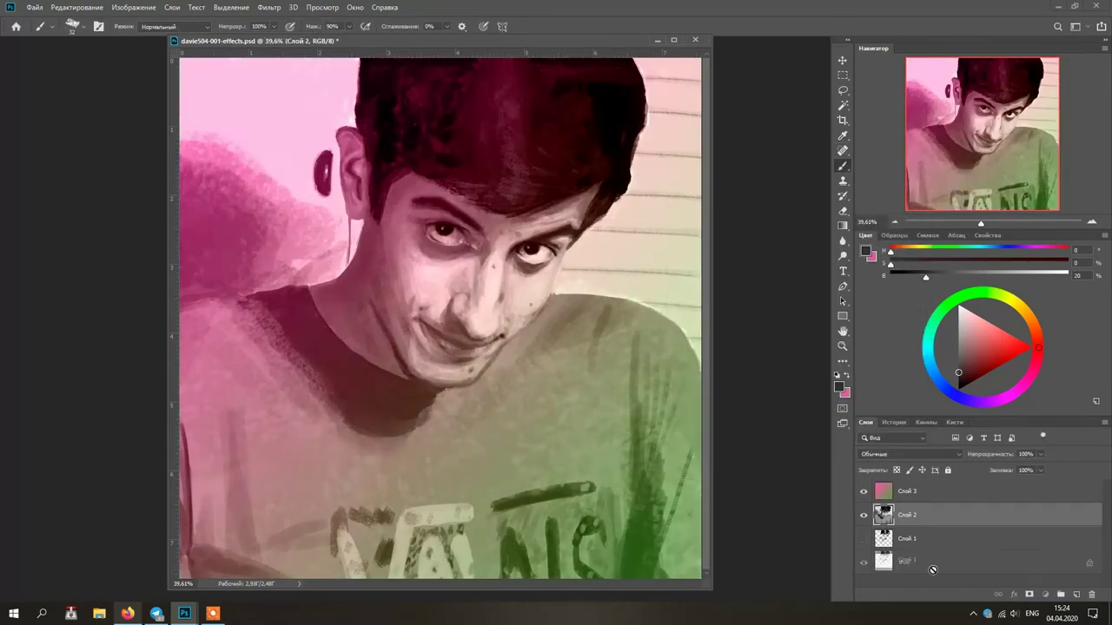
left_click(863, 492)
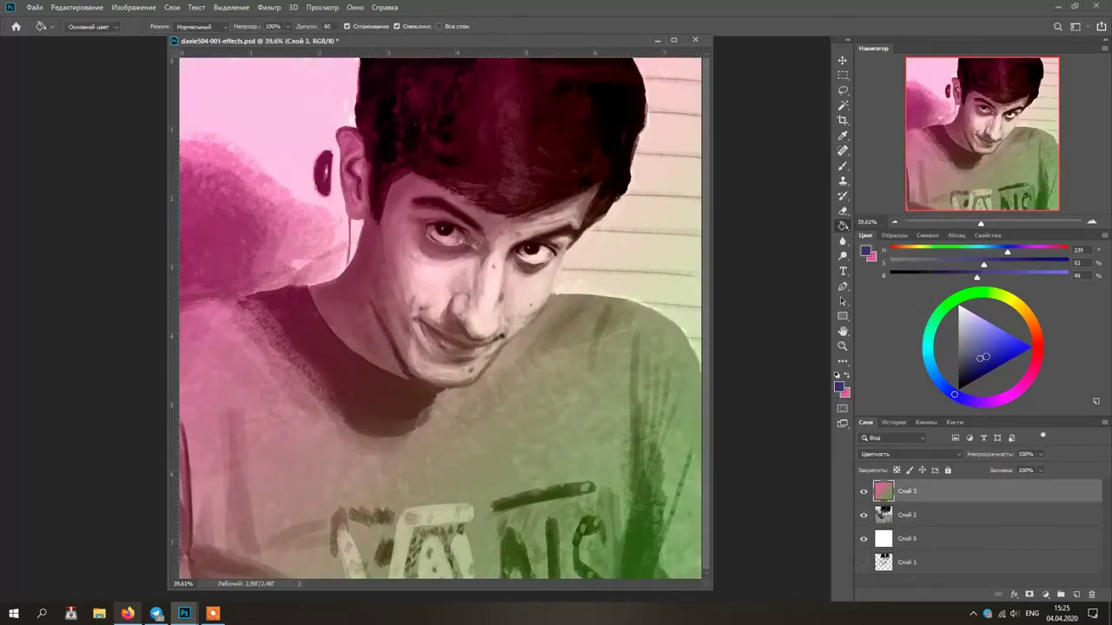
Fill Слой 3 with solid blue, try the Hard Mix blending mode on it, and set it to Exclusion
key("alt+BackSpace")
key("ctrl+d")
right_click(938, 489)
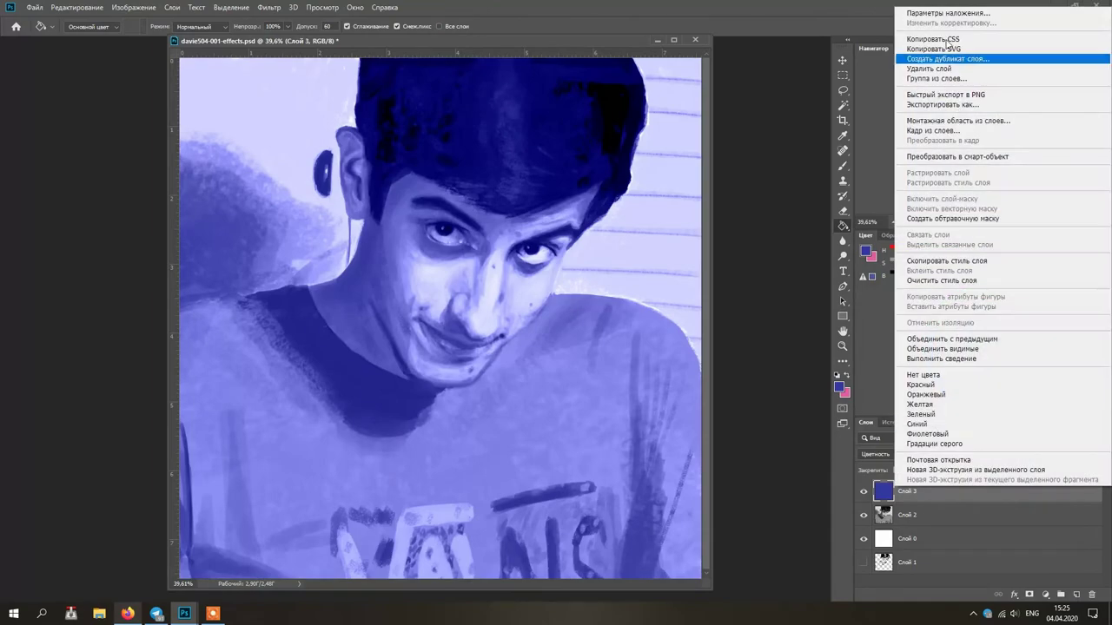
left_click(945, 13)
left_click(905, 364)
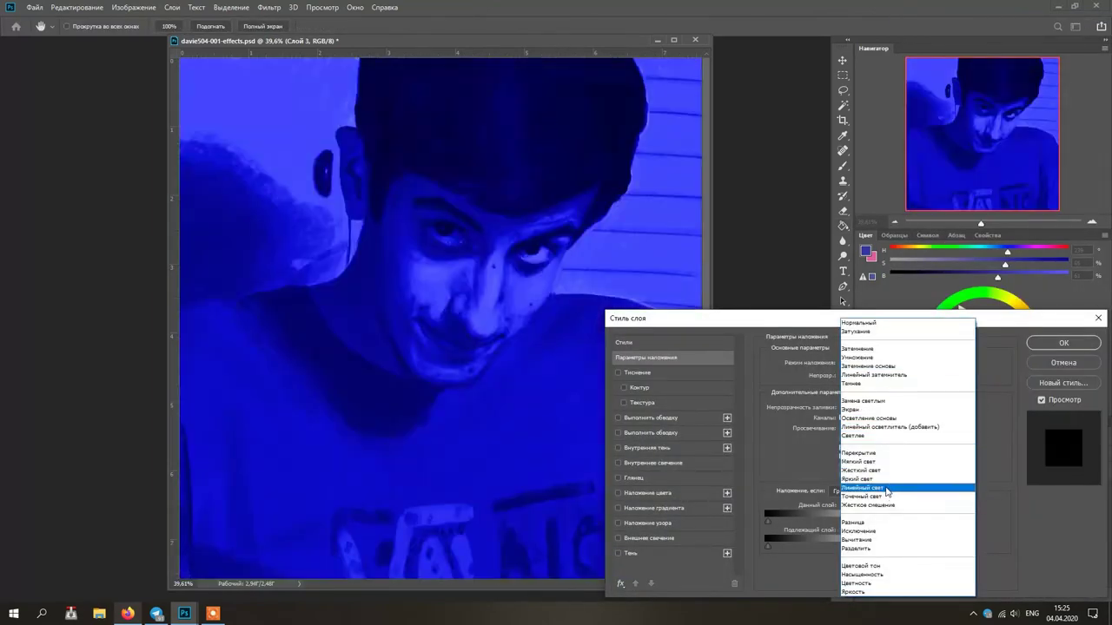
left_click(868, 504)
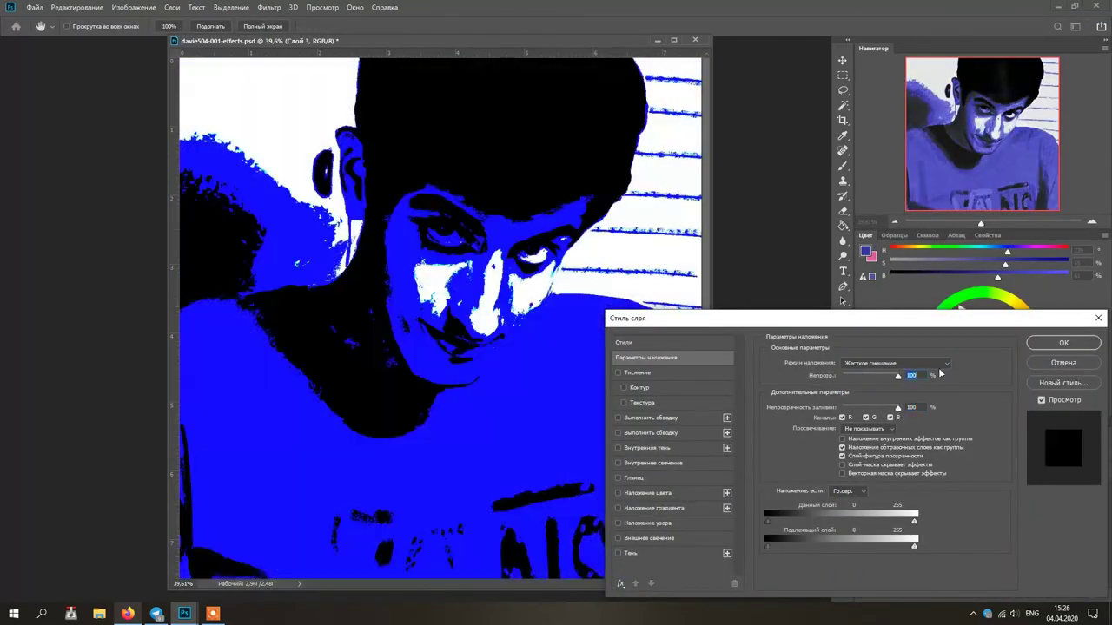
left_click(937, 364)
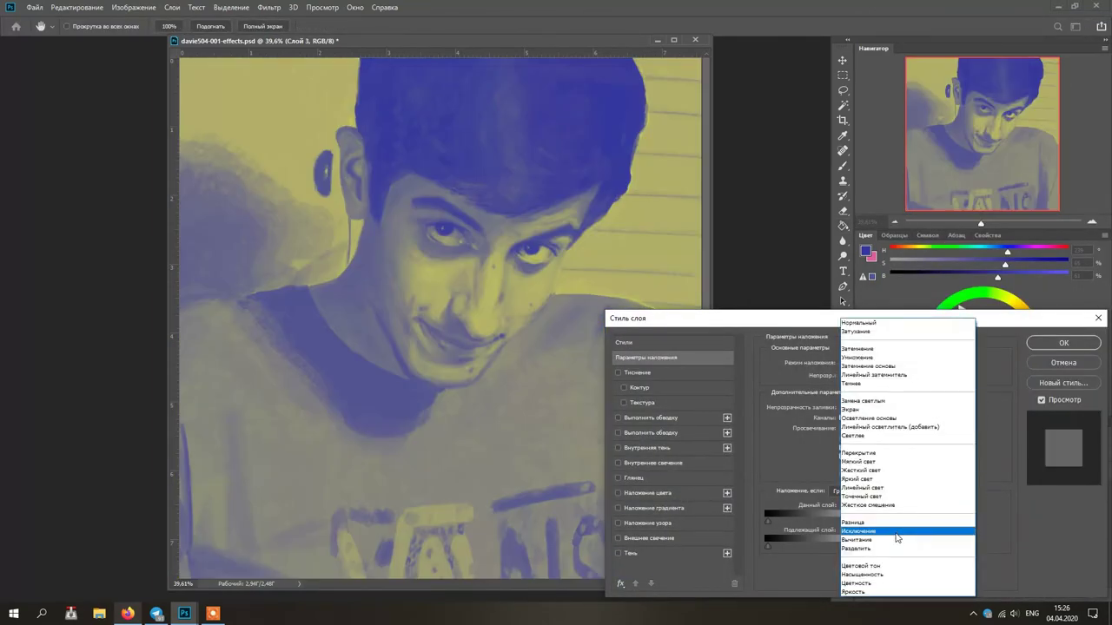
left_click(898, 533)
left_click(1063, 343)
Try red, yellow-orange and teal fills on the Exclusion layer Слой 3, and fill it with violet
left_click(1038, 349)
left_click(669, 522)
left_click(1022, 308)
left_click(669, 530)
left_click(975, 293)
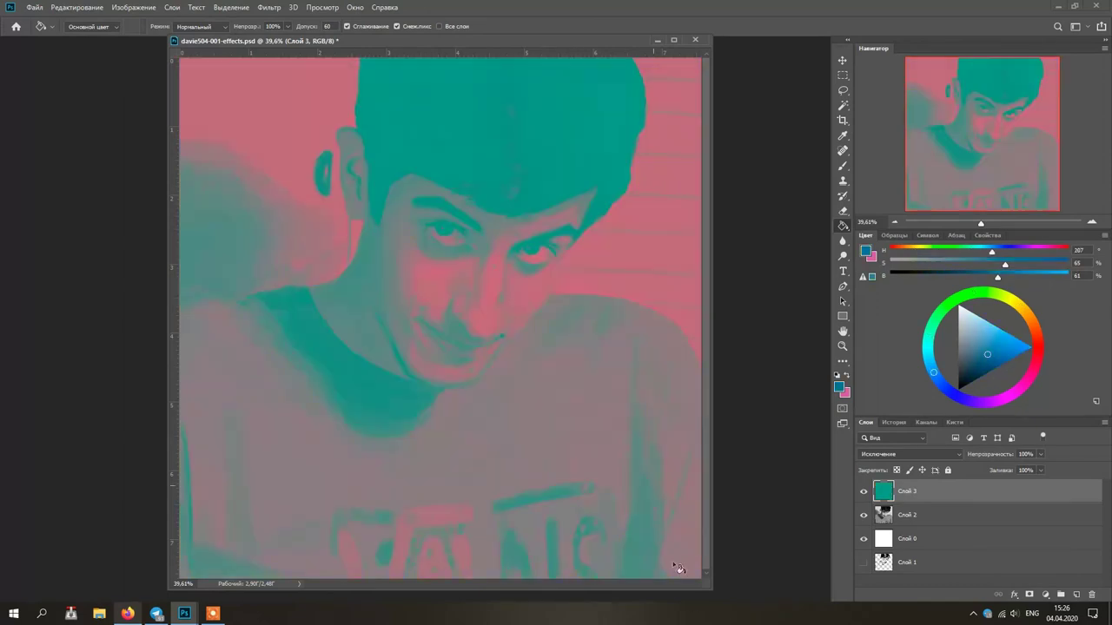
left_click(673, 563)
left_click(980, 403)
left_click(674, 560)
Refill Слой 3 with dark purple and adjust its fill opacity
left_click(1041, 470)
mouse_move(1045, 485)
left_mouse_down()
mouse_move(1017, 489)
mouse_move(1065, 485)
left_mouse_up()
left_click(991, 370)
left_click(673, 560)
left_click(1040, 470)
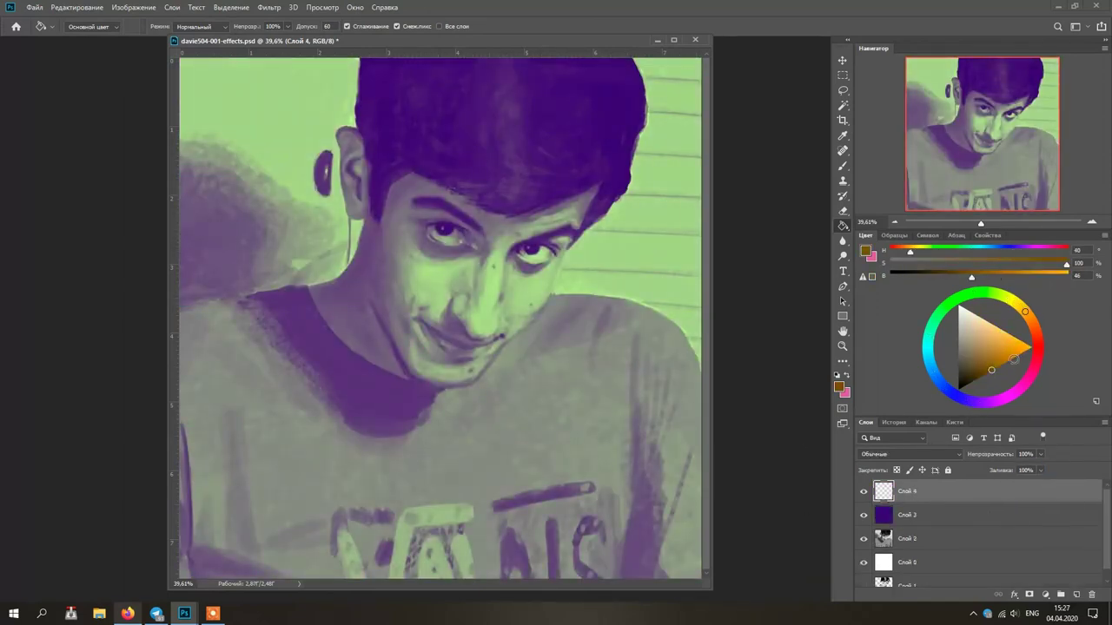
Fill the new layer Слой 4 with pink and set its blending mode to Linear Burn
left_click(643, 262)
double_click(991, 491)
left_click(921, 363)
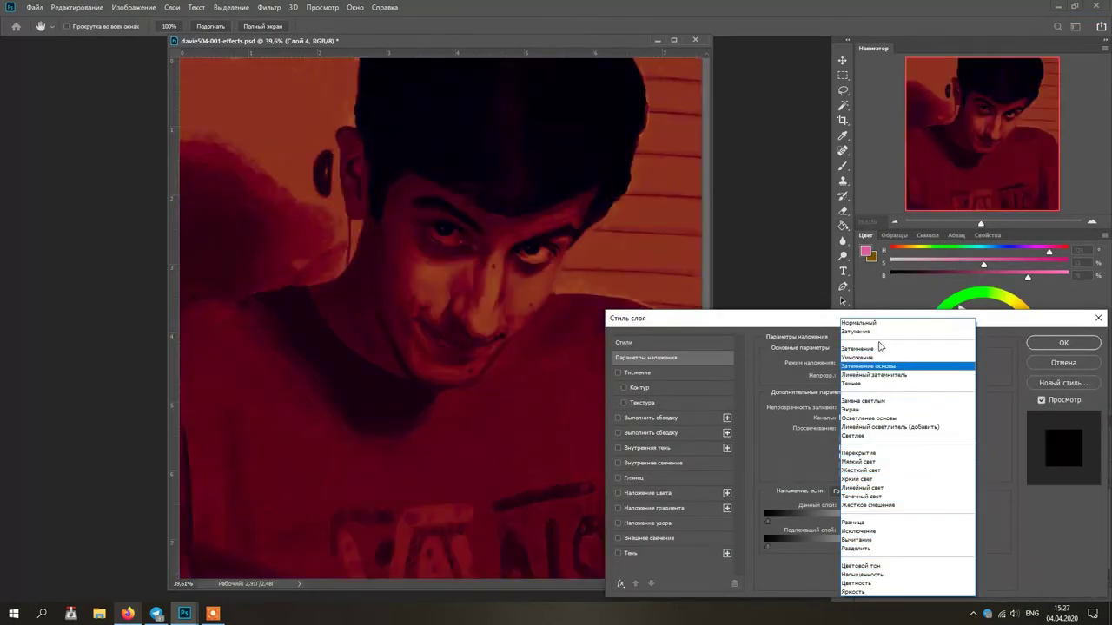
left_click(877, 376)
key("Return")
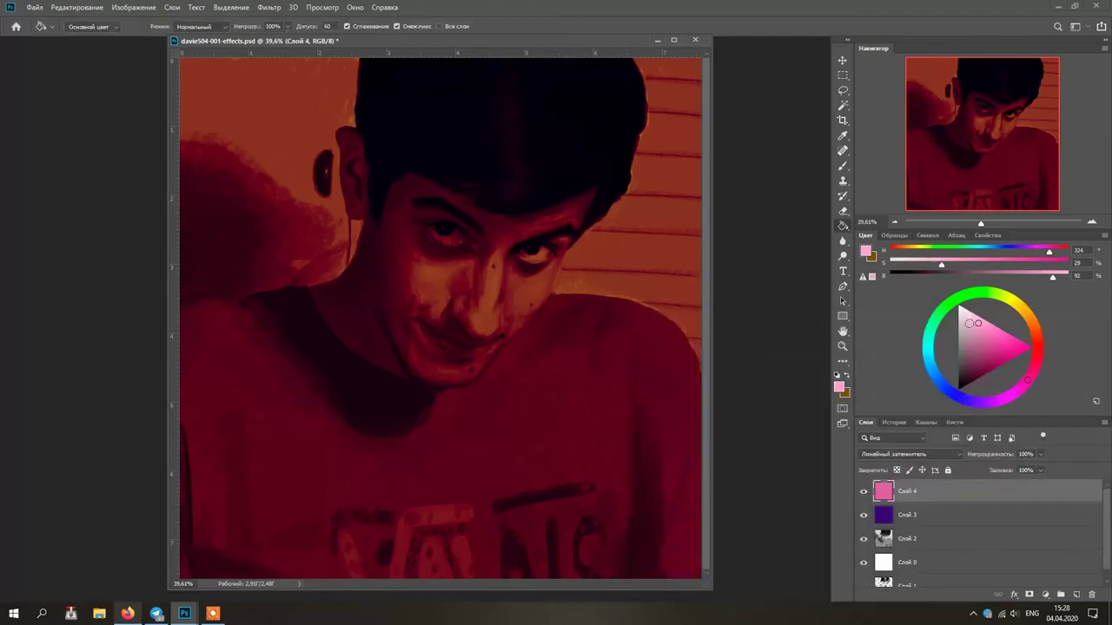
Try lighter pink and magenta fills on the Linear Burn layer Слой 4
left_click(654, 434)
left_click(973, 331)
left_click(654, 434)
left_click(1000, 329)
left_click(653, 487)
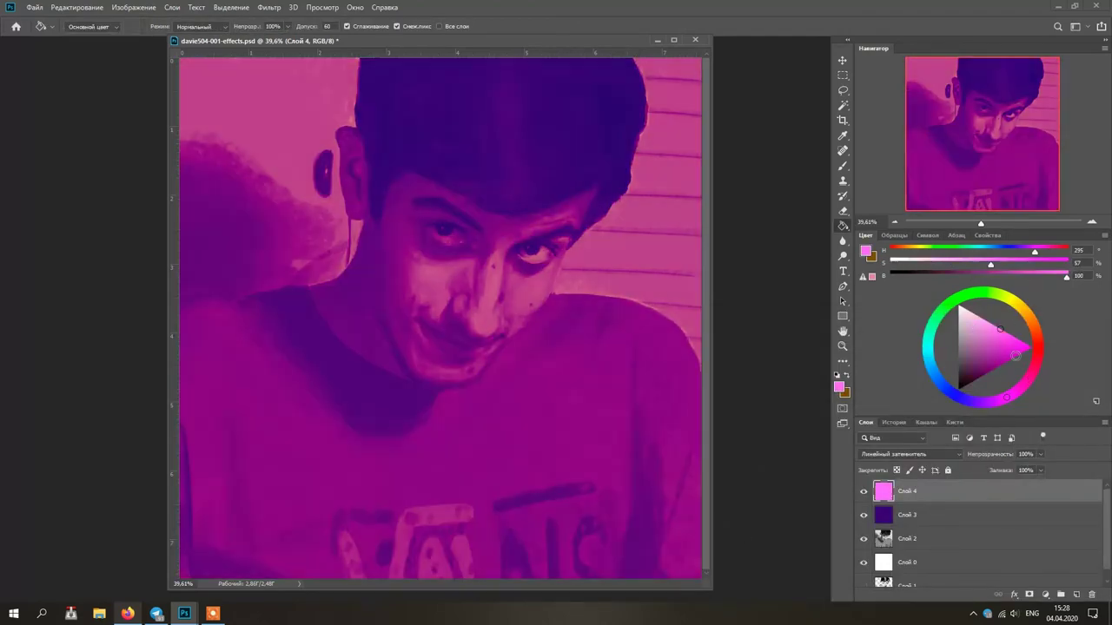
left_click(982, 319)
left_click(653, 434)
Hide Слой 3 and try orange fills on Слой 4
left_click(864, 516)
left_click(1037, 331)
left_click(671, 505)
left_click(1008, 334)
left_click(672, 505)
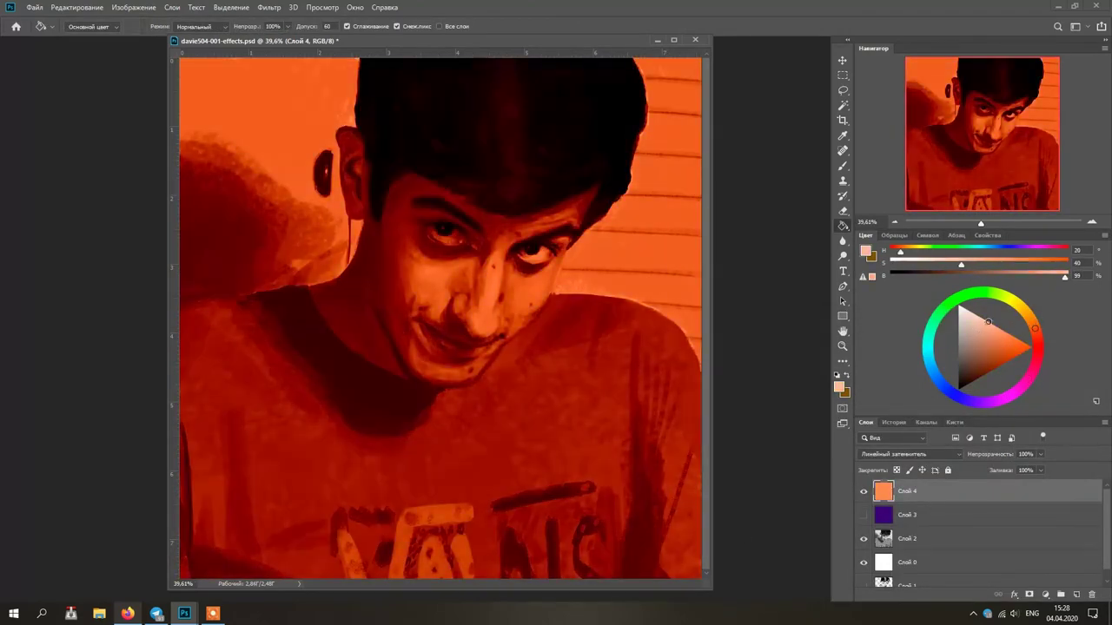
Refill Слой 4 with progressively lighter orange tones down to a pale peach
left_click(979, 317)
left_click(673, 508)
left_click(973, 314)
left_click(674, 509)
left_click(1036, 315)
left_click(673, 513)
left_click(1035, 328)
left_click(673, 512)
Move Слой 3 above Слой 4, make it visible and lower its opacity to 36%
left_click(864, 516)
left_click(863, 516)
left_click_drag(914, 516, 916, 484)
left_click(863, 490)
left_click_drag(1040, 454, 1007, 468)
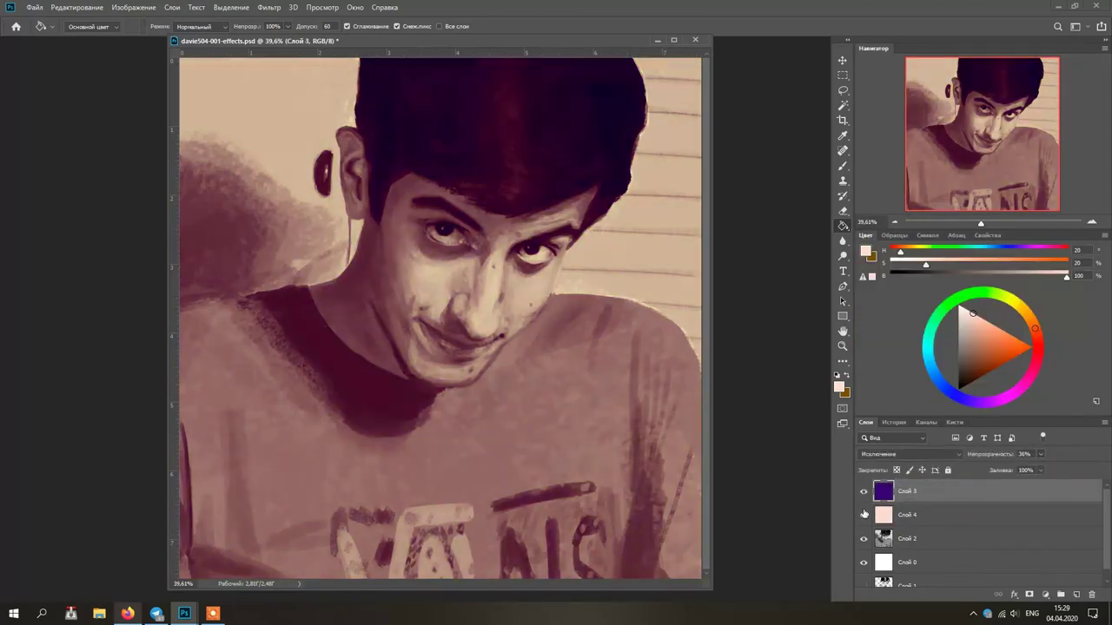
Try red and light blue fills on Слой 3, and fill it with fully saturated blue-violet
left_click(1038, 353)
key("alt+BackSpace")
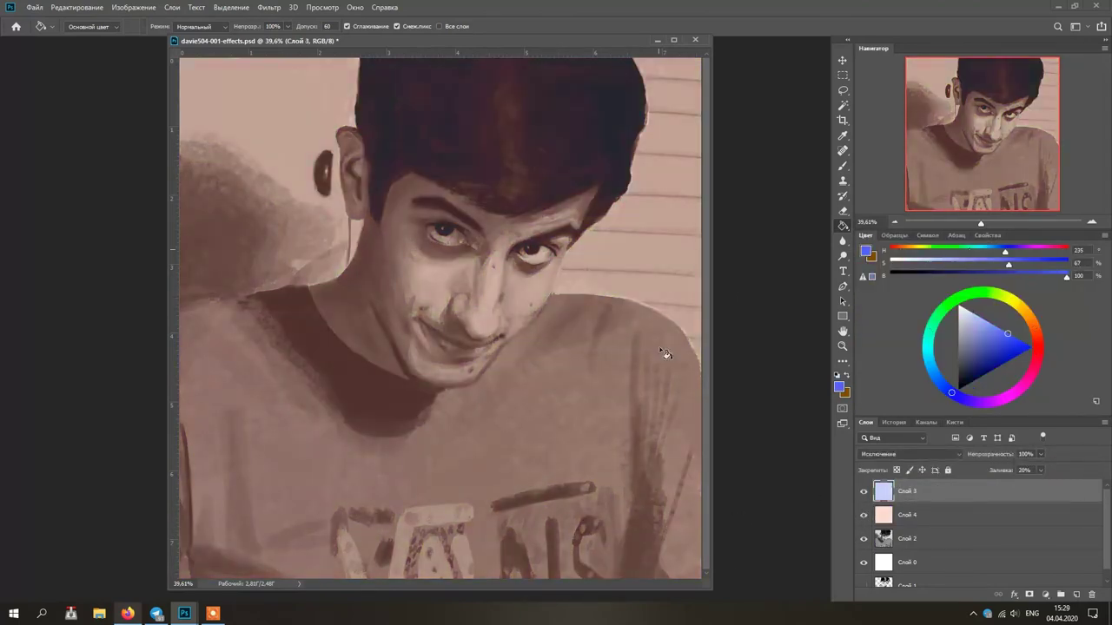
left_click(660, 350)
left_click(1032, 347)
left_click(661, 350)
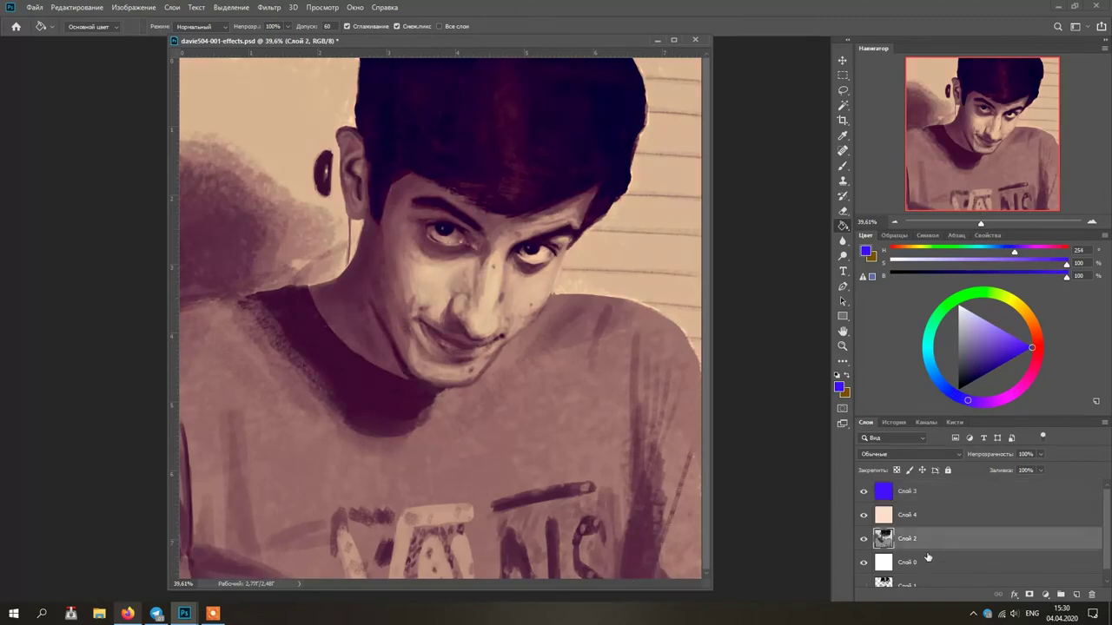
Merge the visible layers into a new copy and try shifting its hue and saturation
key("ctrl+shift+alt+e")
key("ctrl+u")
left_click_drag(913, 307, 877, 339)
left_click_drag(869, 309, 901, 316)
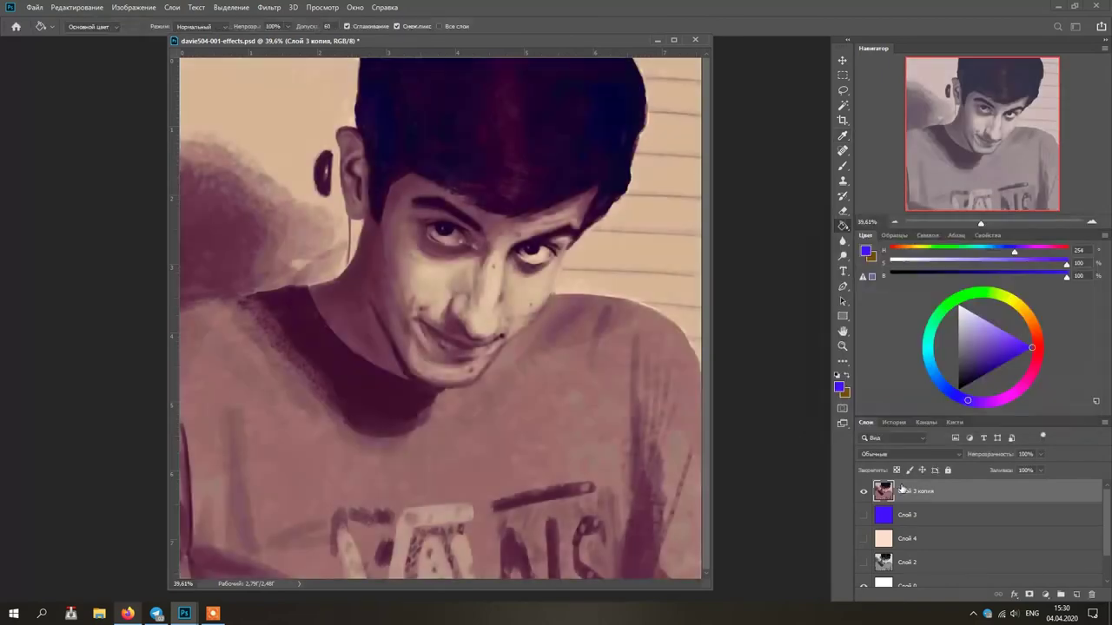
Try Hue/Saturation changes on the merged copy with hue +14, saturation +26 and lightness -3
key("ctrl+u")
mouse_move(913, 307)
left_mouse_down()
mouse_move(925, 315)
mouse_move(913, 318)
left_mouse_up()
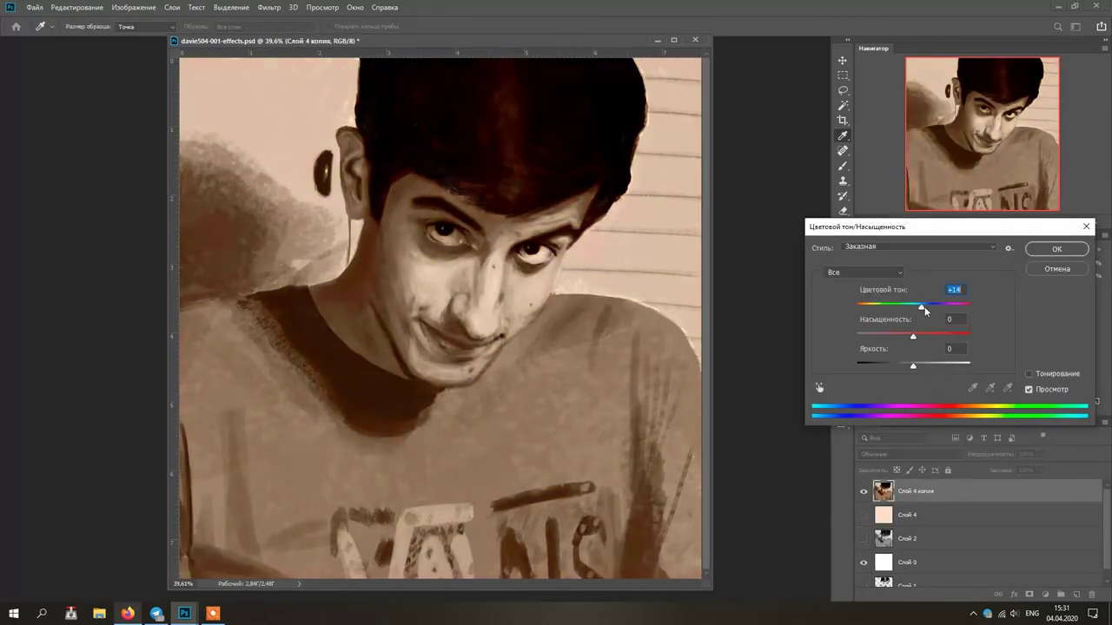
left_click_drag(913, 337, 911, 368)
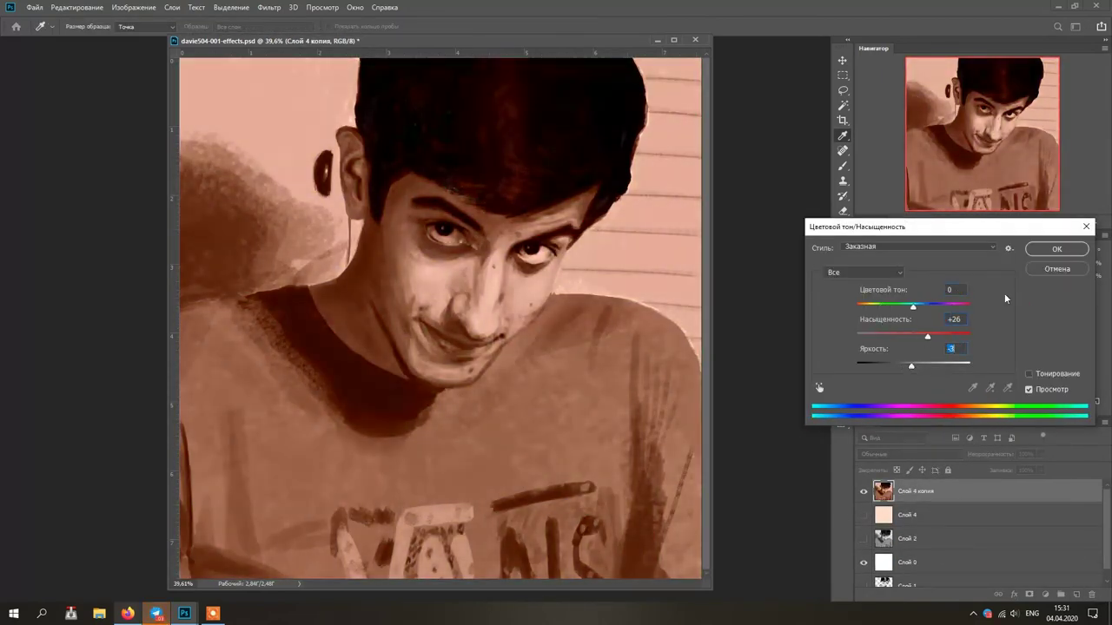
left_click(1057, 269)
Try a soft green brush tint on the Linear Dodge layer Слой 5 at 17% opacity
double_click(935, 492)
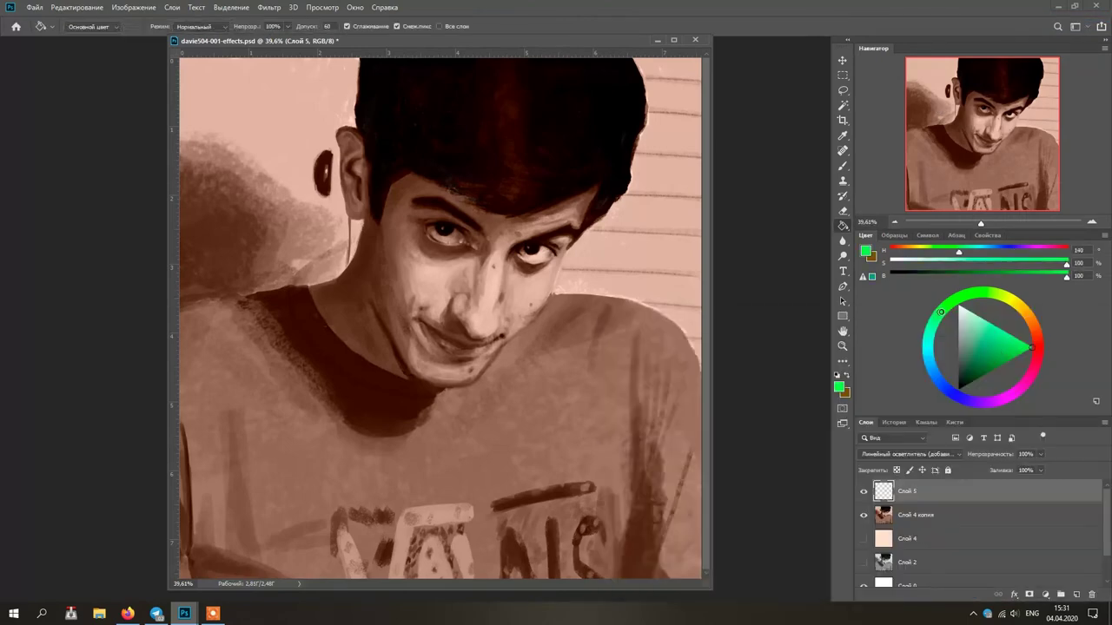
key("b")
left_click_drag(1002, 466, 996, 468)
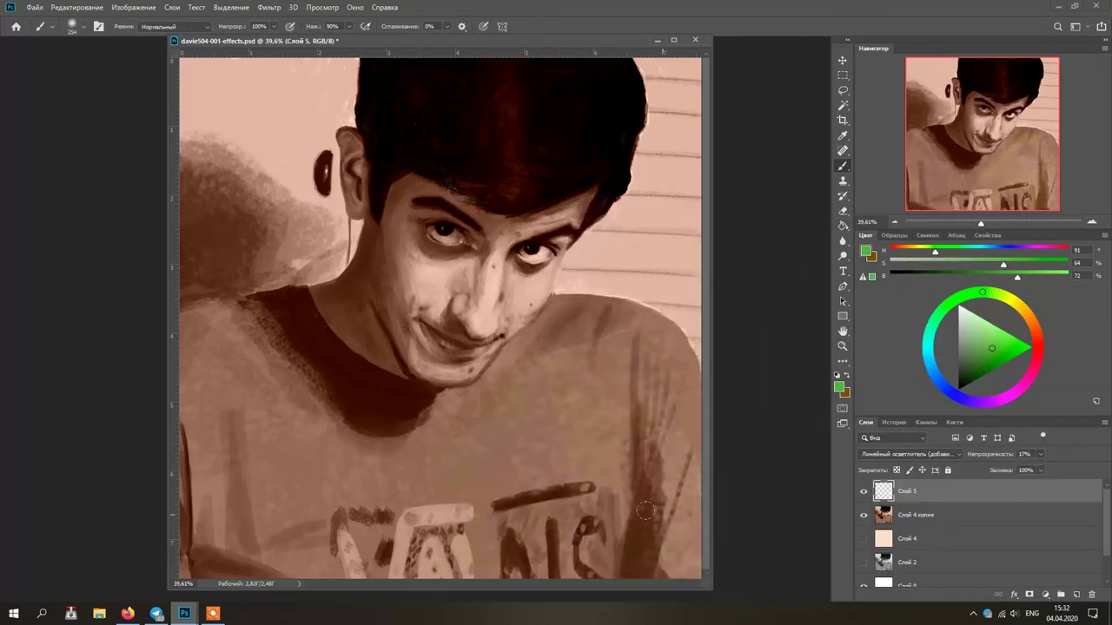
Move Слой 4 копия below Слой 2 and add a new layer above Слой 4
left_click_drag(938, 511, 939, 573)
left_click(938, 492)
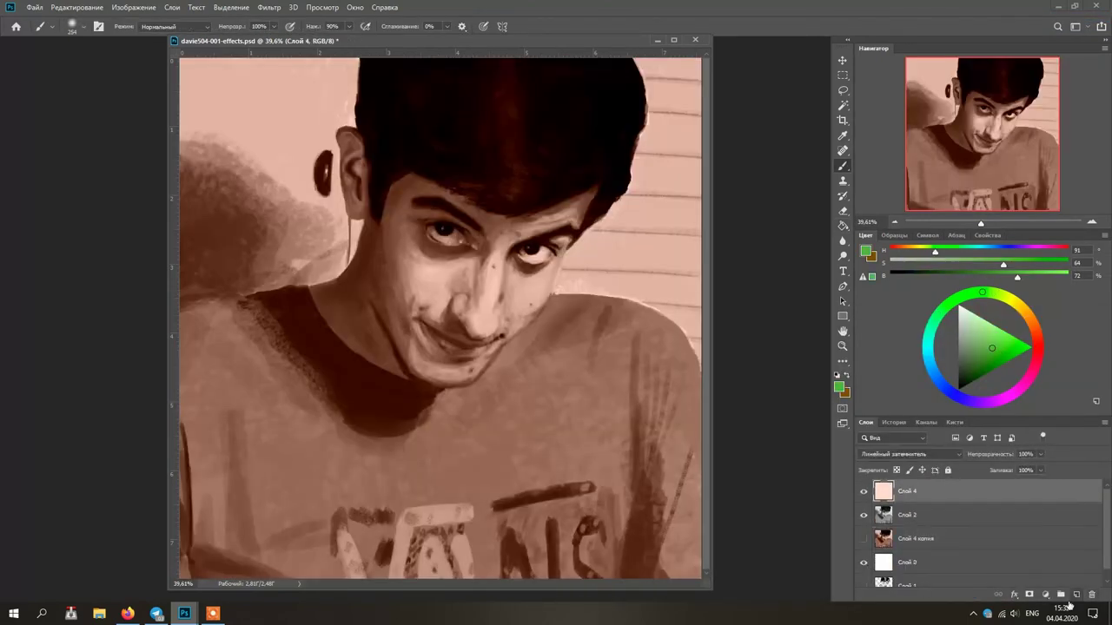
left_click(1076, 595)
Restore the default colours, swap them, and try a Brightness/Contrast adjustment on Слой 2
key("d")
key("x")
right_click(610, 347)
left_click(938, 539)
left_click(134, 6)
left_click_drag(902, 261, 909, 260)
key("Escape")
key("b")
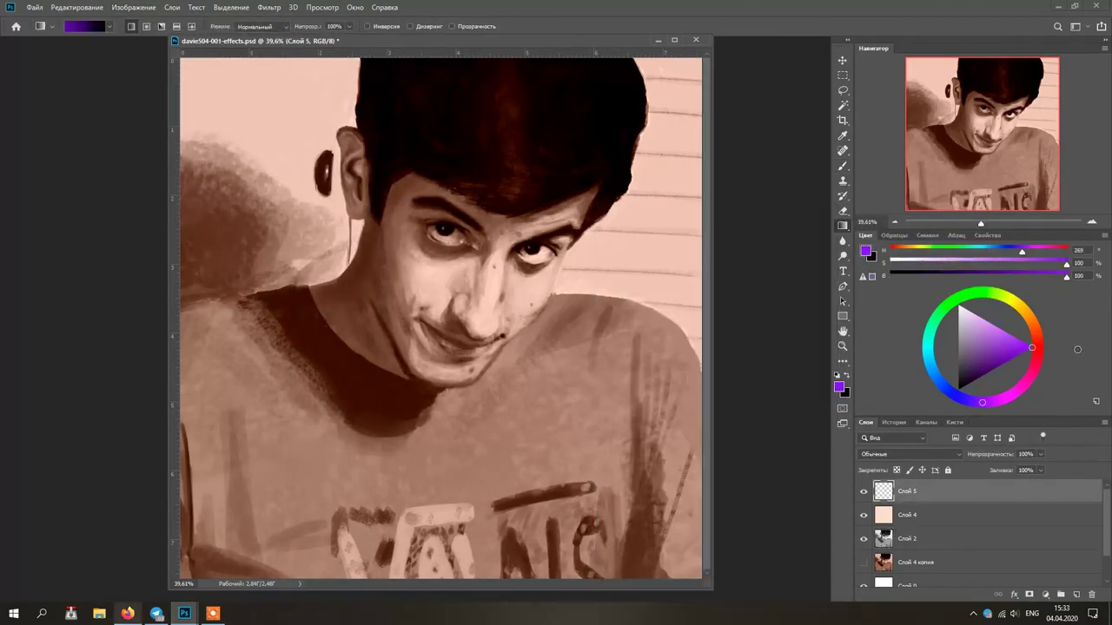
Try a diagonal violet-and-black gradient on Слой 5, undo it, and set the layer's blending mode to Color
key("x")
left_click_drag(193, 71, 664, 576)
key("ctrl+z")
double_click(973, 492)
left_click(947, 363)
left_click(1066, 344)
Try diagonal gradients on Слой 5, including turquoise to violet, at reduced opacity, and undo them
left_click_drag(193, 71, 670, 615)
left_click(1046, 454)
left_click_drag(1051, 468, 1007, 467)
key("ctrl+z")
key("ctrl+z")
left_click_drag(657, 524, 251, 174)
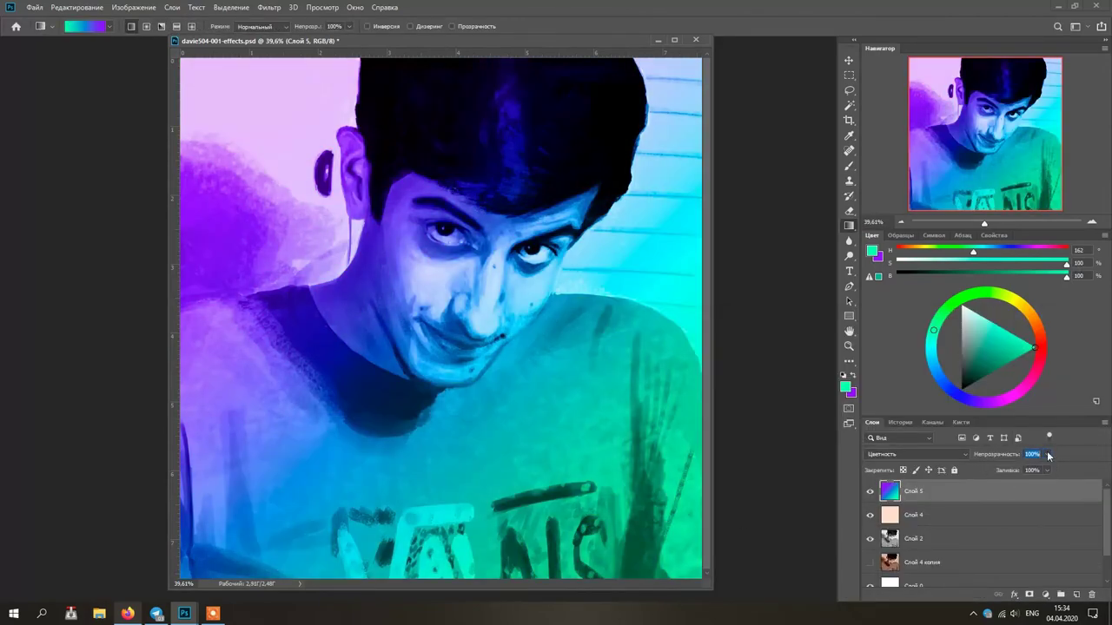
left_click(1046, 454)
left_click_drag(1049, 468, 1006, 479)
key("ctrl+z")
key("ctrl+z")
Draw a diagonal gradient from blue to red on Слой 5 and reduce the layer's opacity to about 93%
left_click(845, 387)
left_click(1043, 417)
left_click(953, 393)
left_click_drag(657, 524, 234, 165)
left_click(1047, 454)
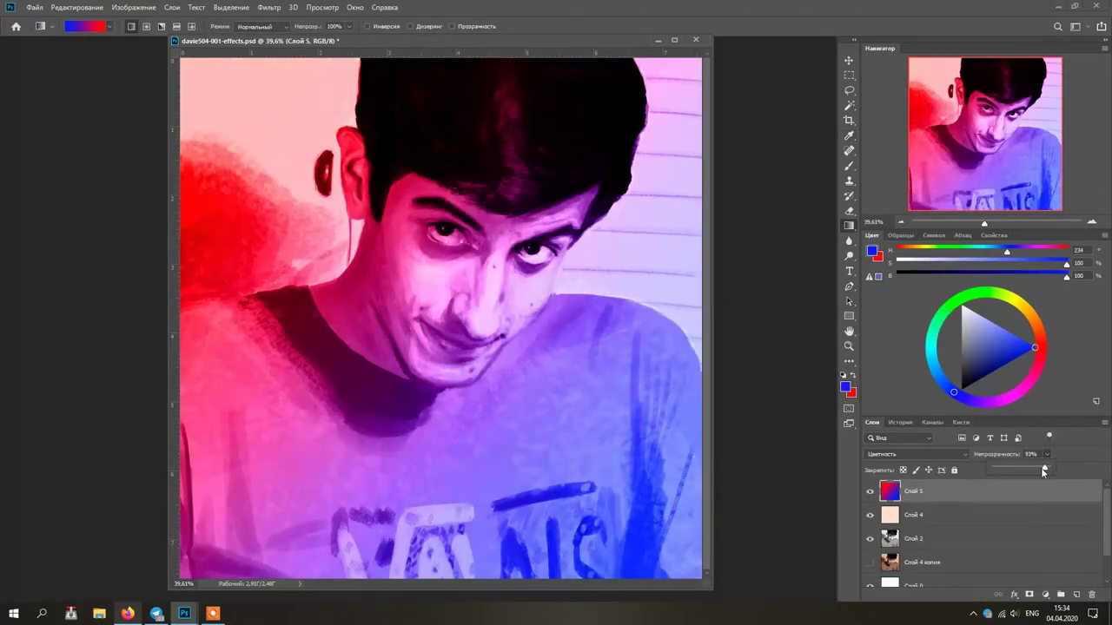
Try the Lighten blending mode with reduced opacity on the red-blue gradient layer
left_click(920, 363)
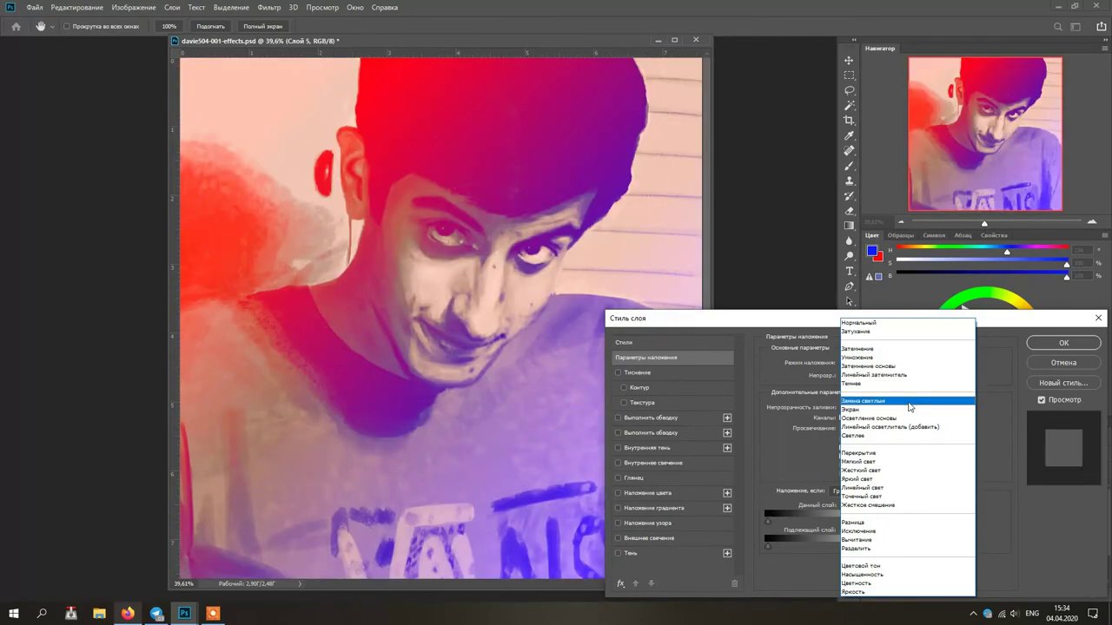
left_click(908, 402)
left_click_drag(897, 377, 882, 379)
left_click(1063, 363)
Redraw the gradient with red at the portrait's upper right and blue at its lower left, using Overlay at 58% fill opacity
key("ctrl+z")
left_click_drag(655, 115, 273, 500)
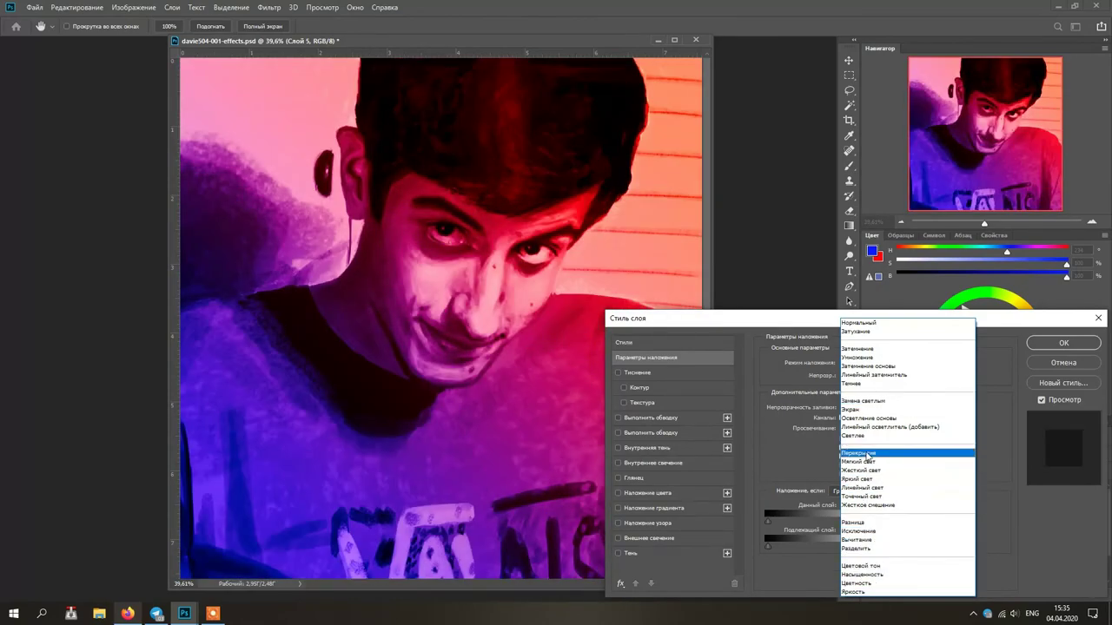
left_click(858, 453)
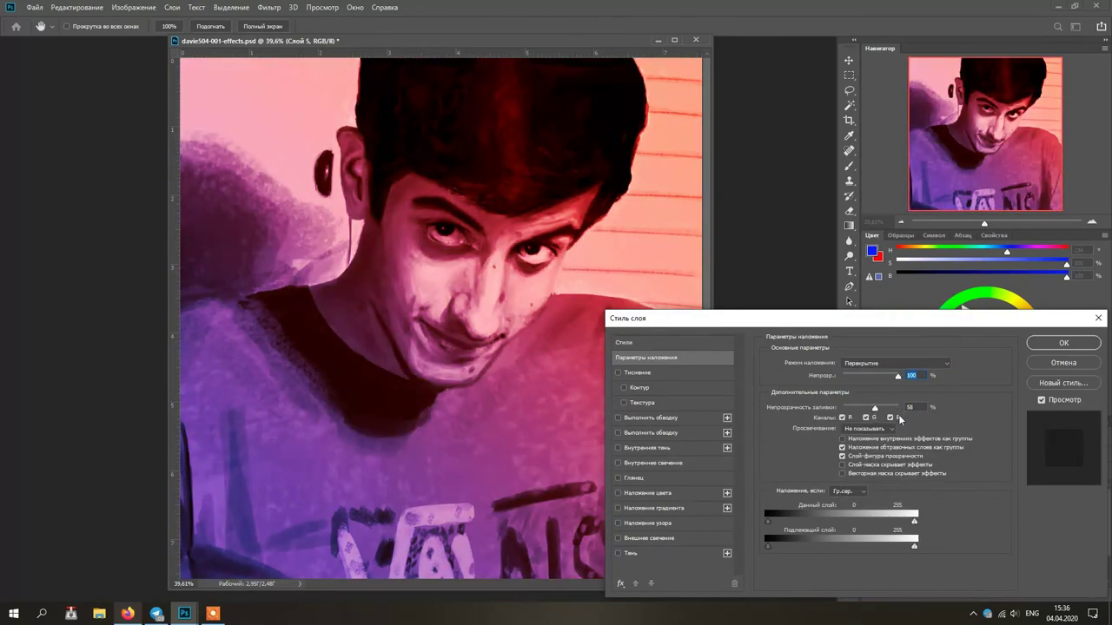
left_click(1039, 349)
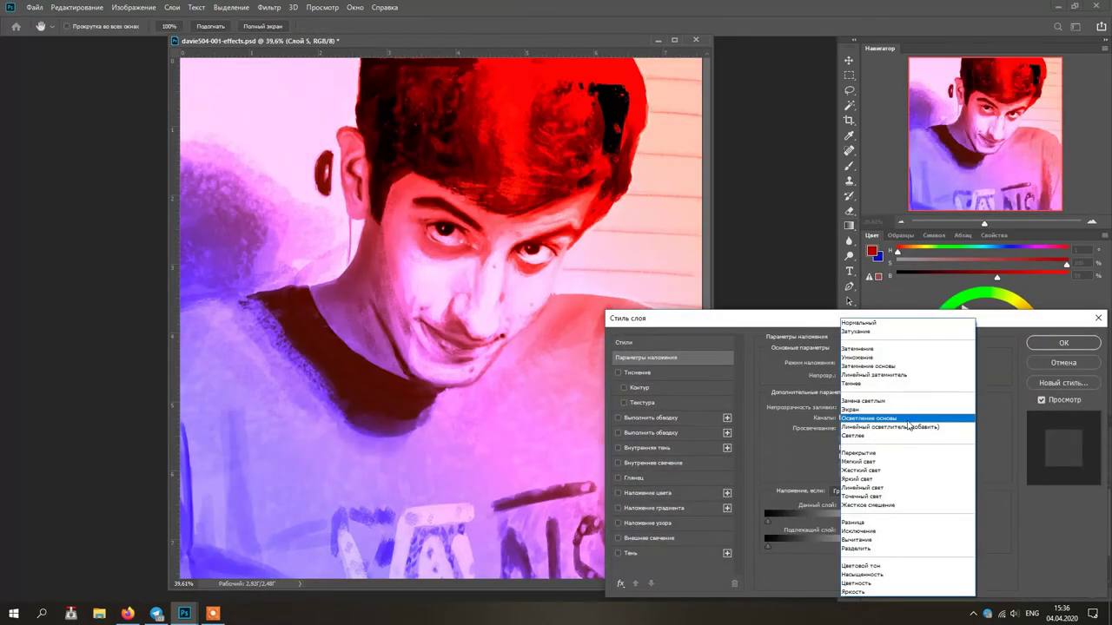
Try Overlay on Слой 5, and Linear Burn at 27% fill opacity
left_click(868, 451)
left_click(903, 362)
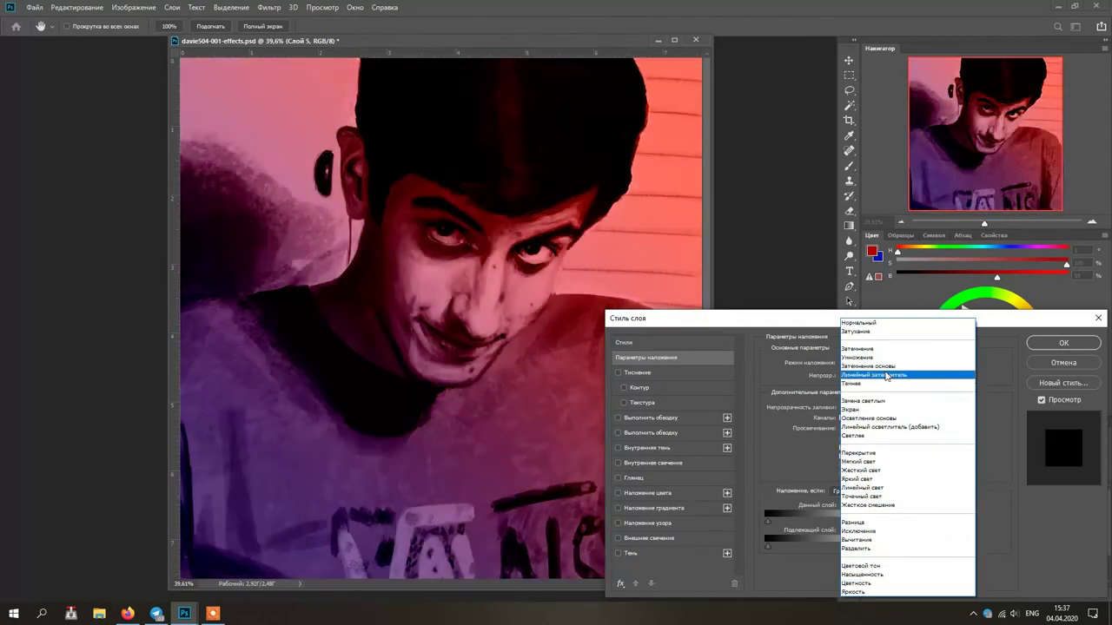
left_click(886, 375)
left_click_drag(866, 409, 858, 412)
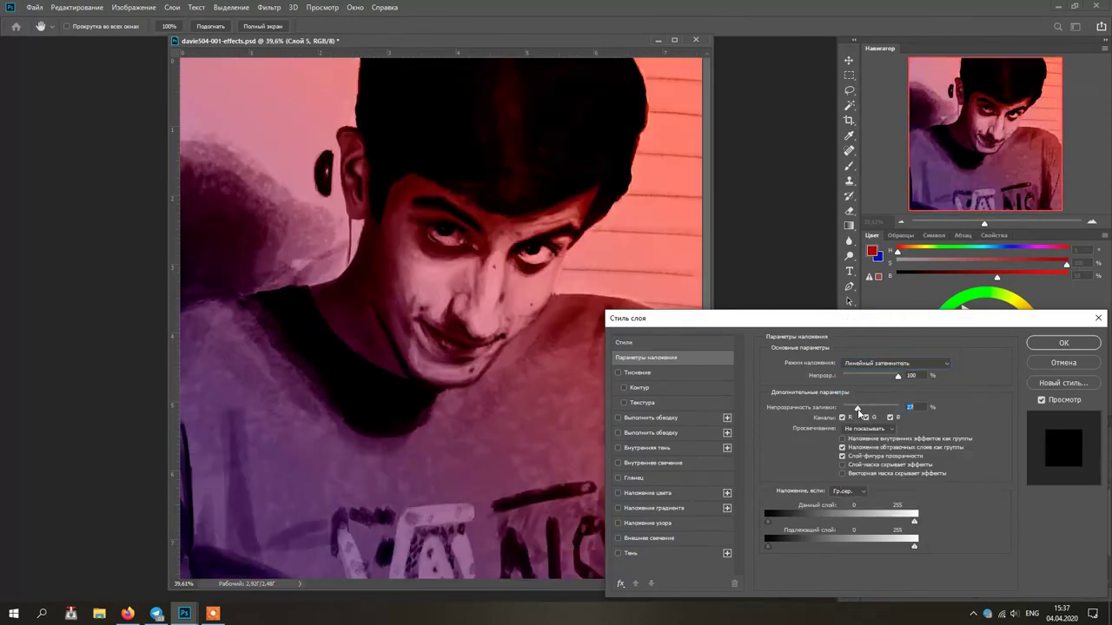
Set Слой 5 to the Lighten blending mode with 80% opacity and 42% fill opacity
left_click(895, 363)
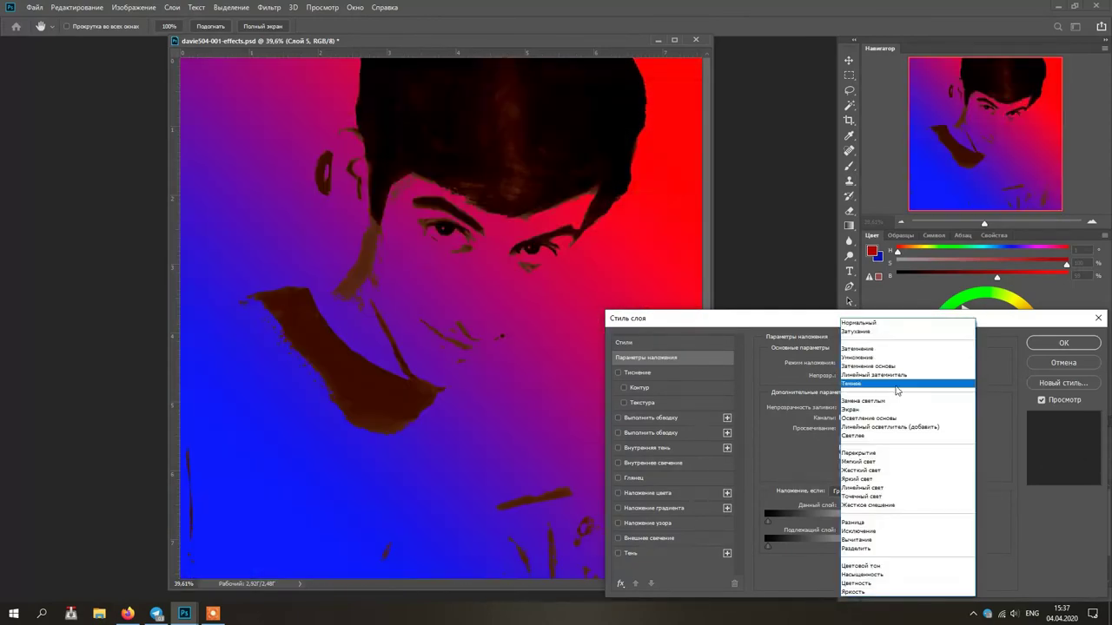
left_click(885, 401)
left_click_drag(858, 409, 867, 410)
left_click_drag(898, 377, 885, 380)
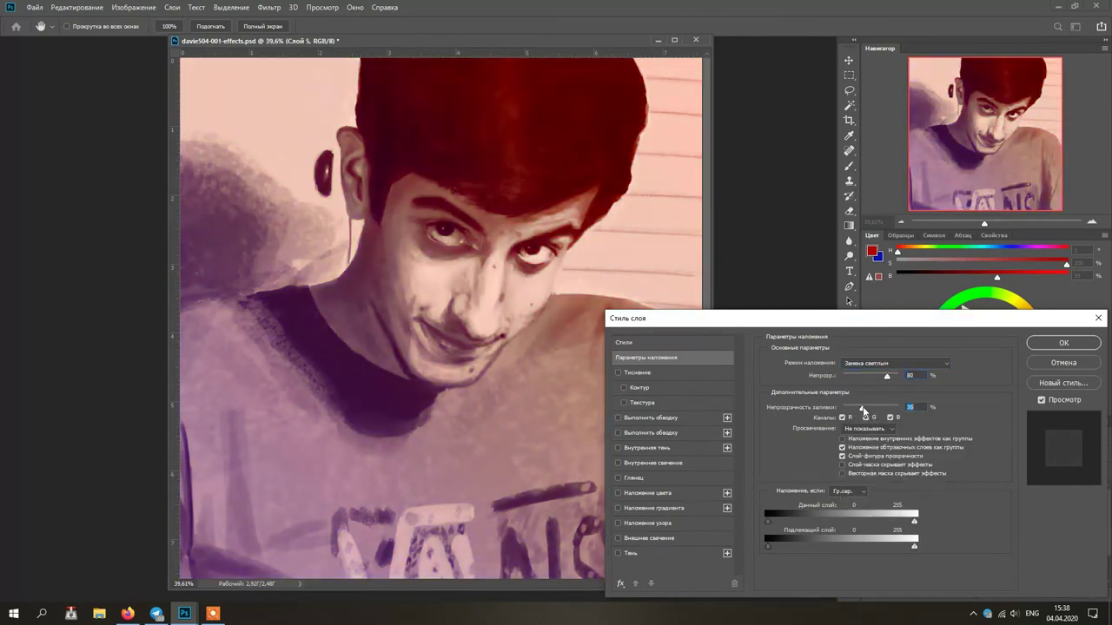
left_click(1049, 346)
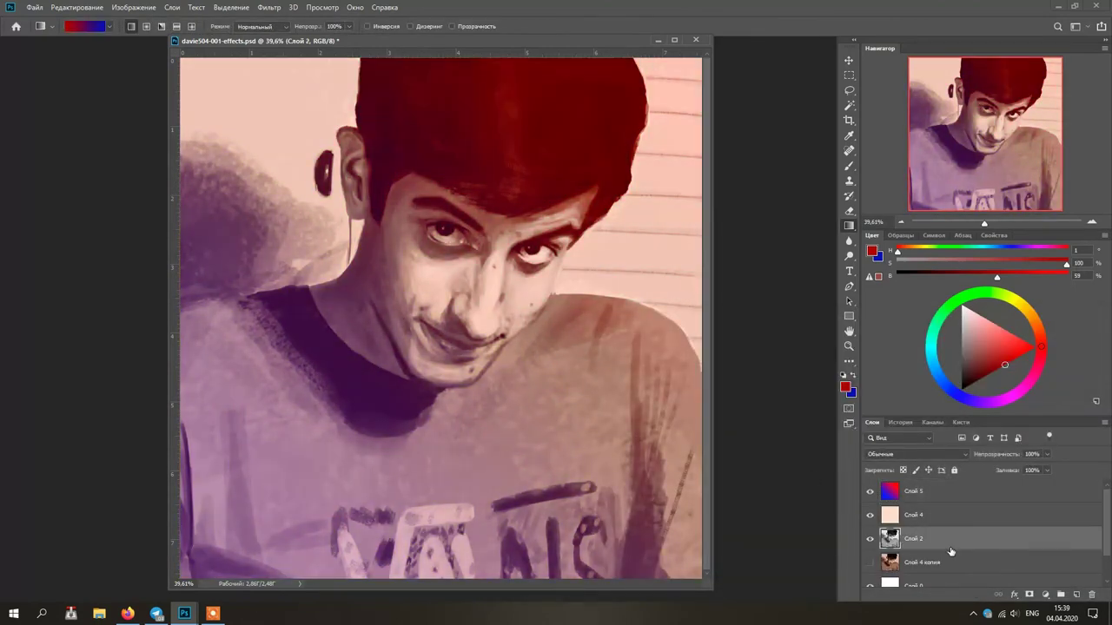
Fine-tune Слой 2 with a Brightness/Contrast adjustment and select the gradient layer Слой 5
left_click(134, 7)
mouse_move(148, 37)
left_click(347, 37)
left_click_drag(900, 259, 884, 260)
left_click(998, 219)
left_click(966, 493)
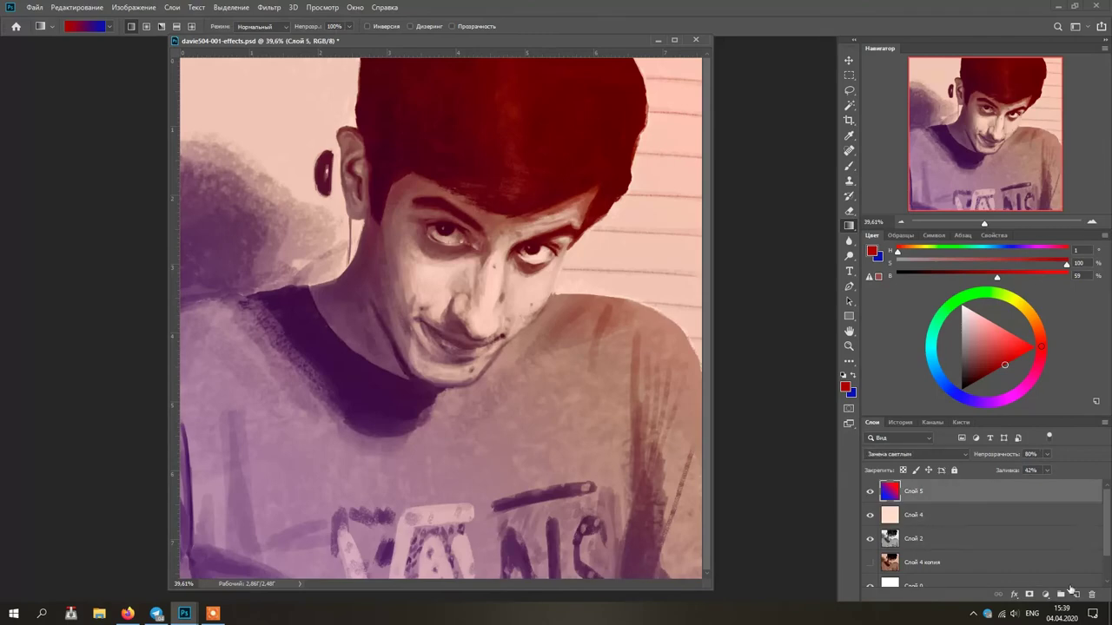
Handwrite the artist's VK page address in white brush strokes on a new layer over the lettered part of the shirt
left_click(848, 166)
key("ctrl+1")
left_click_drag(985, 134, 1028, 198)
left_click_drag(449, 516, 475, 505)
left_click_drag(480, 518, 480, 557)
left_click_drag(496, 518, 497, 558)
left_click(506, 553)
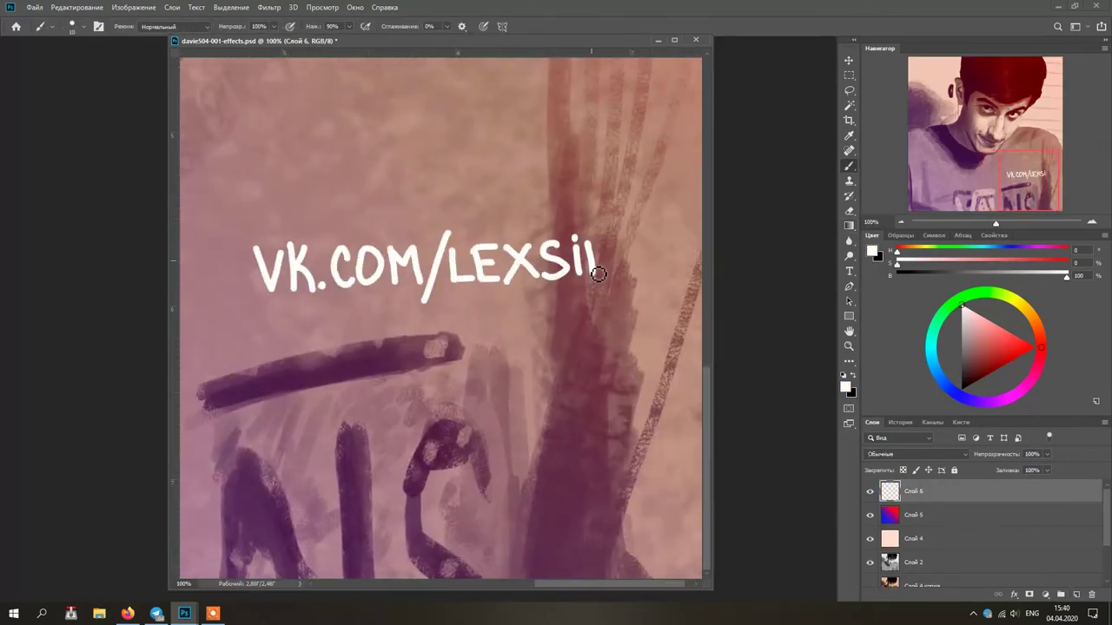
left_click_drag(591, 245, 591, 277)
left_click_drag(586, 242, 591, 277)
left_click_drag(617, 277, 643, 278)
left_click_drag(669, 584, 677, 586)
Shrink the handwritten address into the portrait's lower-right corner and add a black Outer Glow with 57% opacity, 51% spread and 28 px size
key("ctrl+0")
key("ctrl+t")
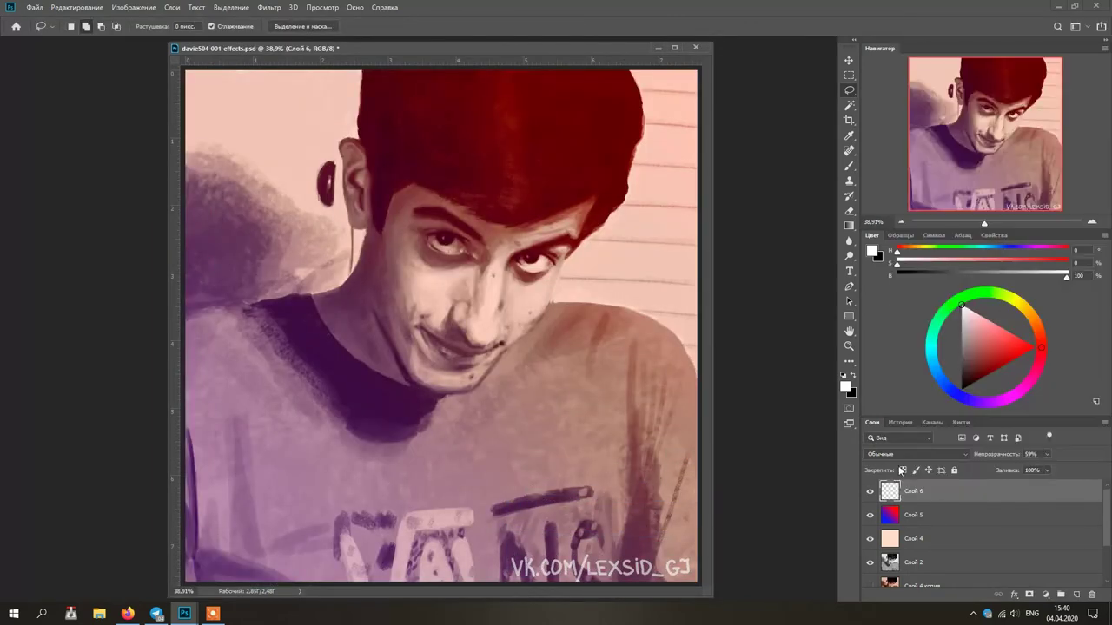
double_click(891, 491)
left_click(649, 539)
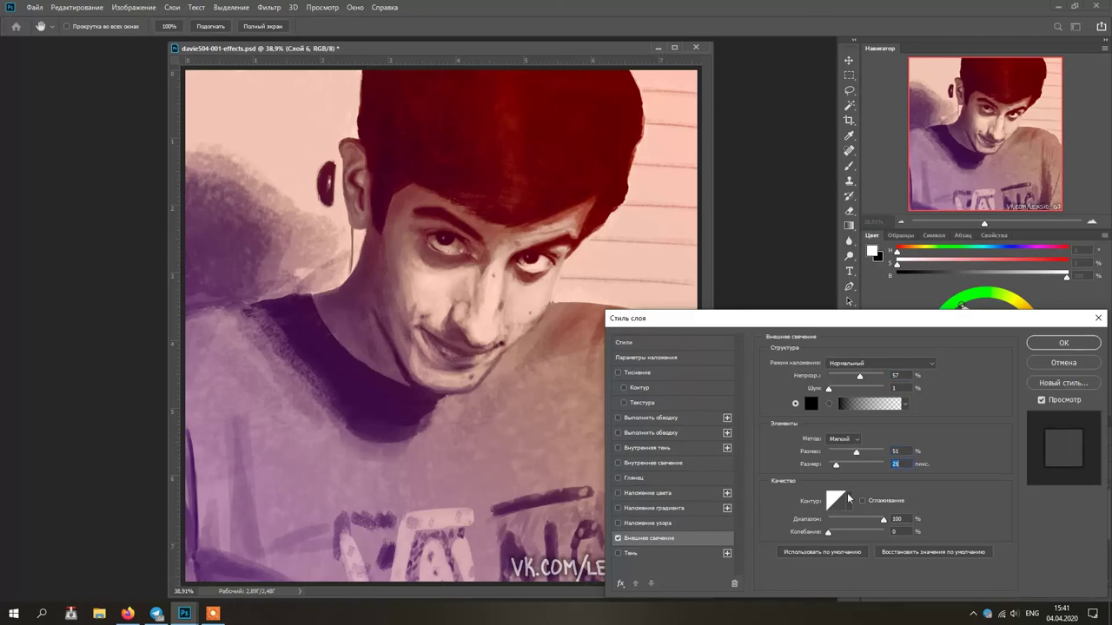
key("Return")
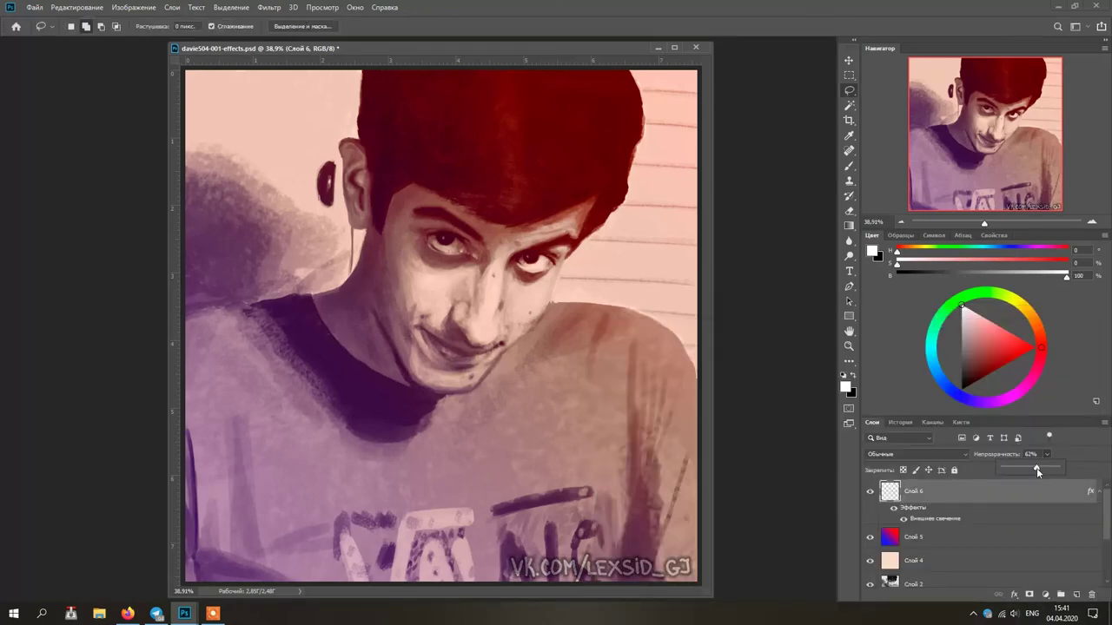
Create a new layer and set up a painting brush with pen pressure controlling its size and 100% flow
left_click(1077, 596)
right_click(551, 250)
left_click(663, 150)
key("b")
right_click(566, 287)
left_click(483, 26)
right_click(648, 338)
key("Return")
key("ctrl+plus")
left_click(349, 27)
left_click_drag(344, 40, 350, 39)
left_click_drag(417, 520, 487, 447)
Switch the foreground colour to black and move the new layer down between Слой 4 and Слой 2
key("x")
key("ctrl+[")
key("ctrl+[")
key("ctrl+[")
left_click_drag(1009, 141, 1009, 108)
scroll(948, 566, "up", 1)
scroll(948, 566, "down", 1)
Rotate the canvas view around the ear and hair and set the brush size to 5 px
key("r")
mouse_move(417, 122)
left_mouse_down()
mouse_move(650, 321)
mouse_move(493, 333)
left_mouse_up()
key("ctrl+plus")
key("ctrl+plus")
right_click(491, 308)
double_click(599, 219)
type("5")
key("Return")
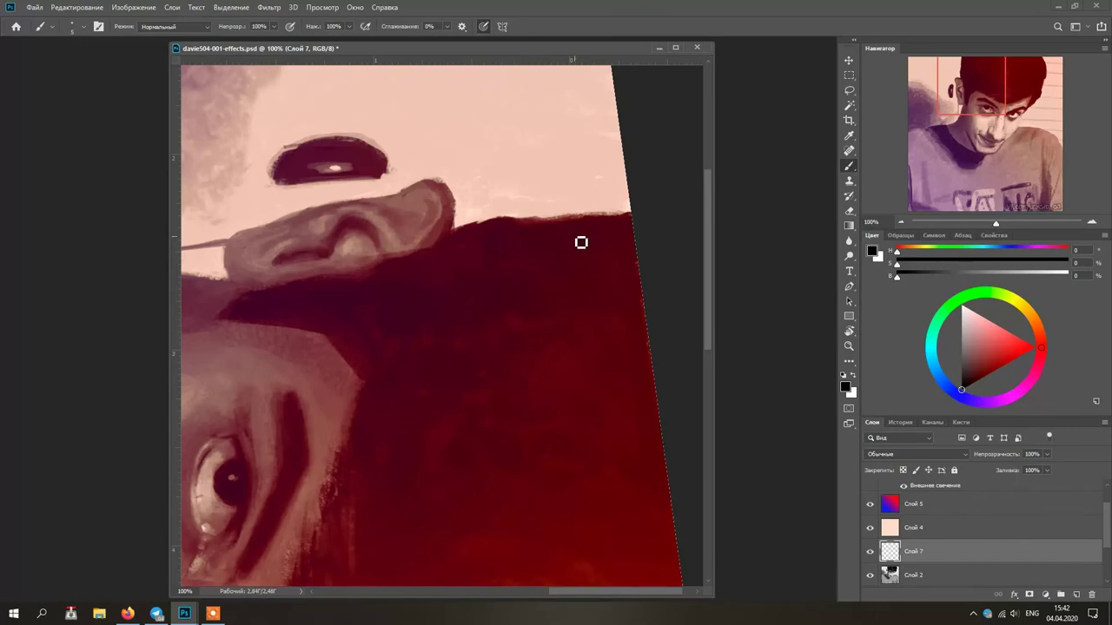
Reset the canvas view, then lasso the small detail on the dark collar in Слой 7 and rotate it about 2.6°
key("Escape")
key("ctrl+0")
left_click(848, 93)
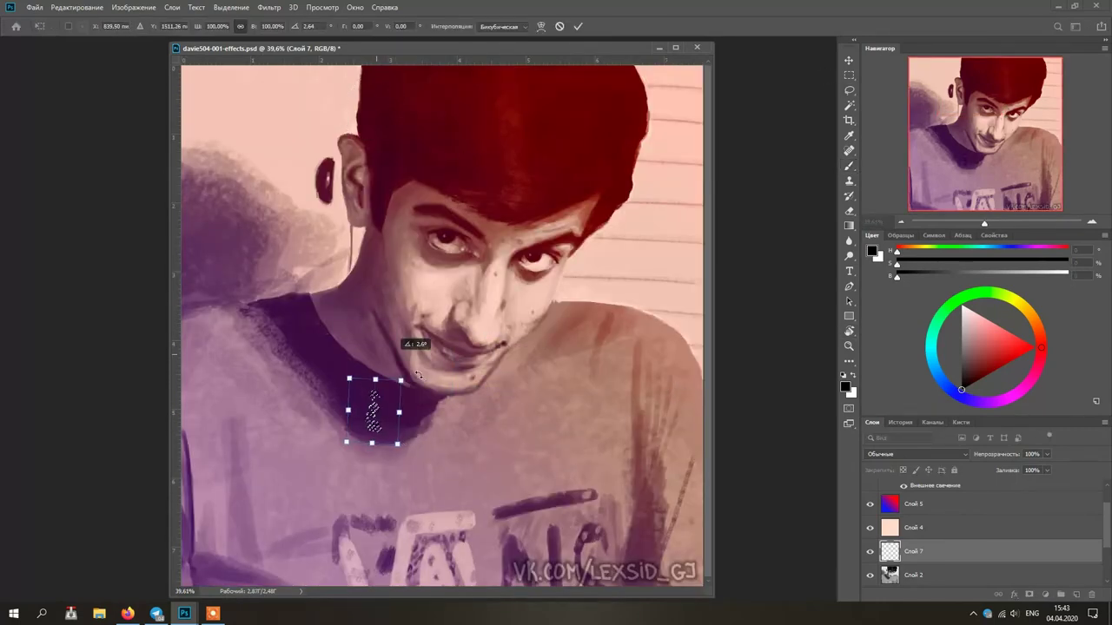